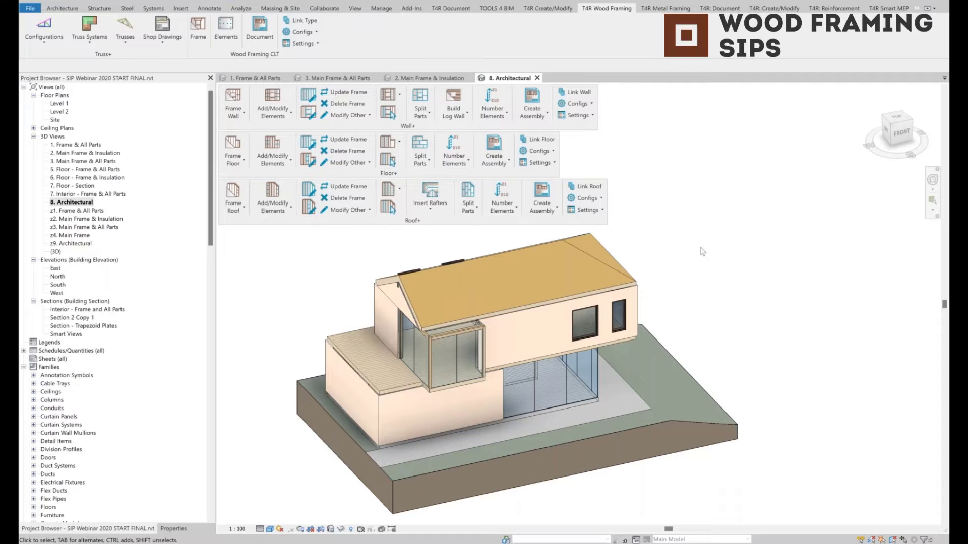
Step: Inspect the properties of an upper and a lower Ex_SIP wall, the Level 2 sip floor and the SIP_C roof
left_click(527, 348)
middle_click_drag(526, 348, 534, 351, "shift")
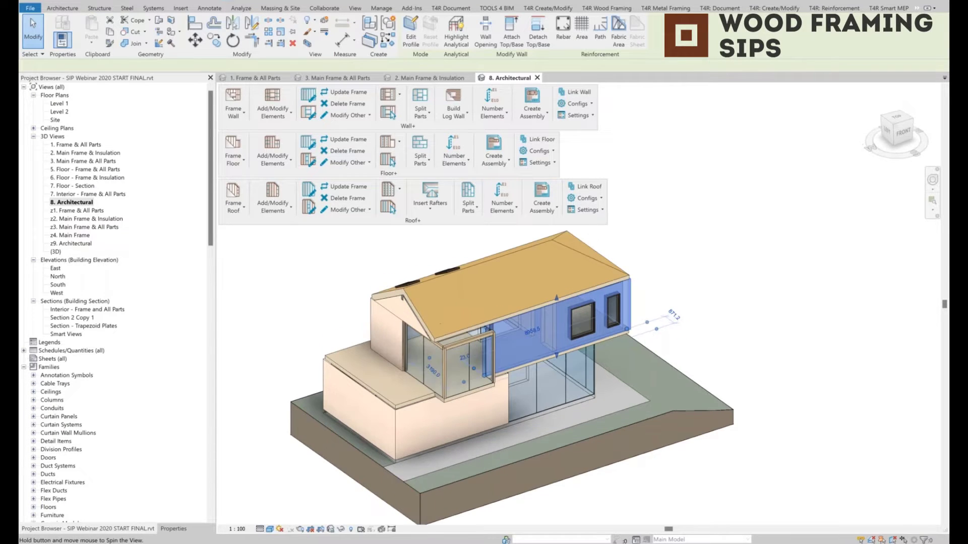
left_click(173, 529)
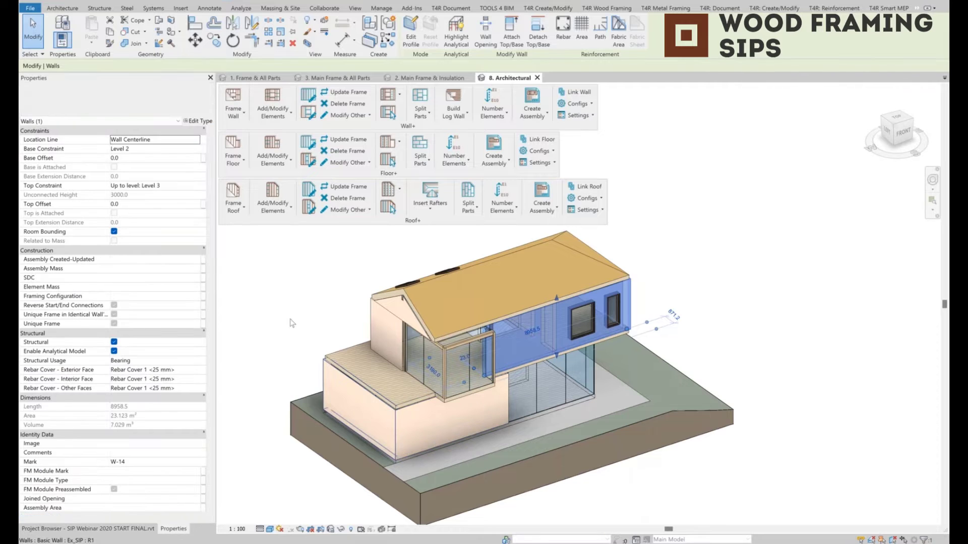
left_click(348, 393)
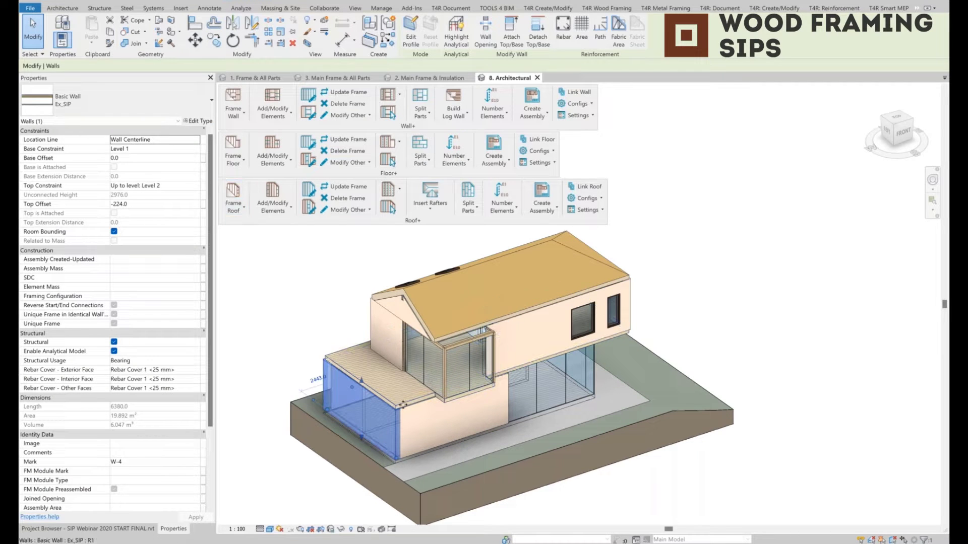
key("Escape")
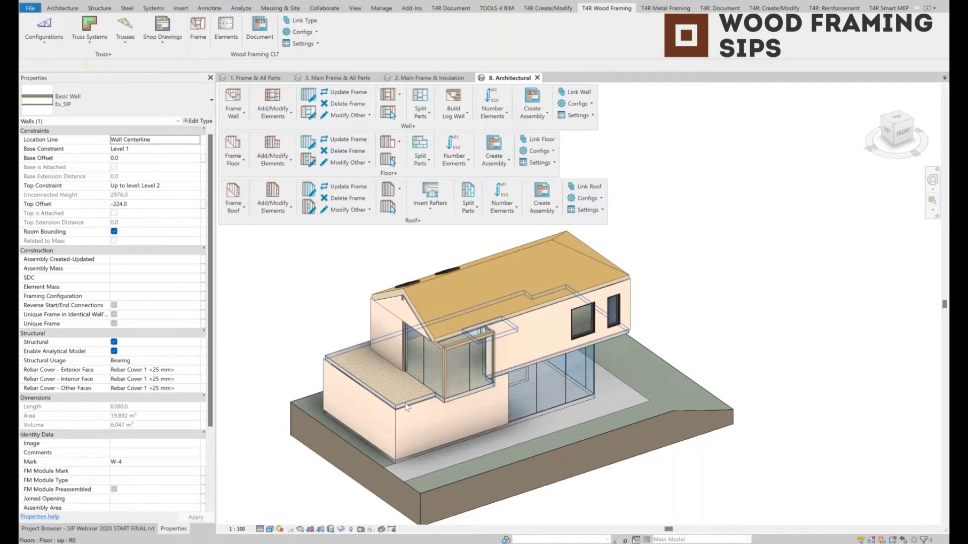
left_click(407, 407)
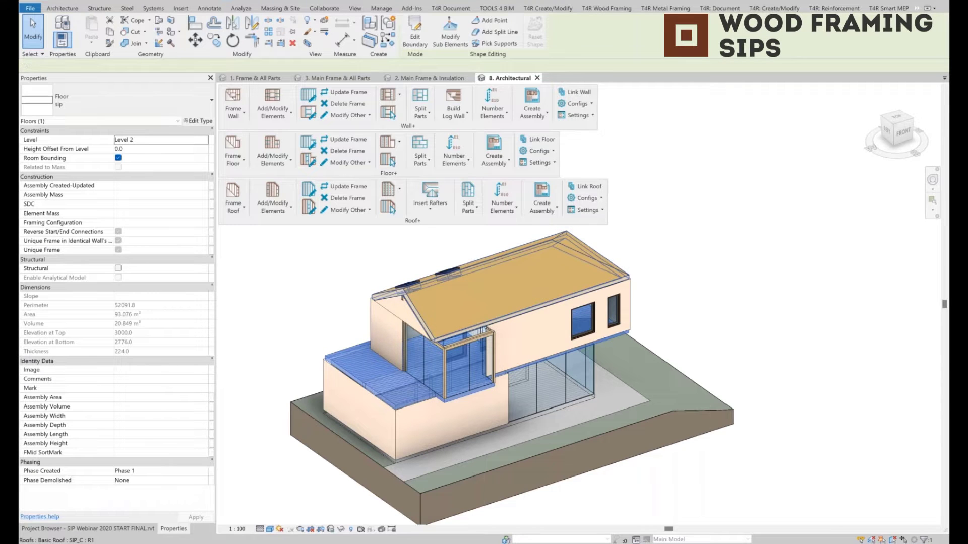
left_click(487, 328)
middle_click_drag(446, 422, 432, 450, "shift")
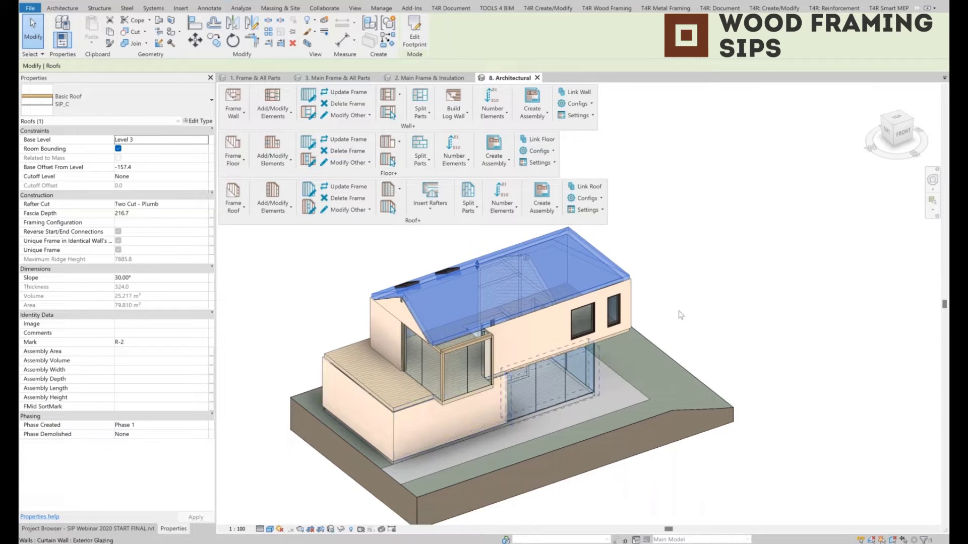
left_click(388, 465)
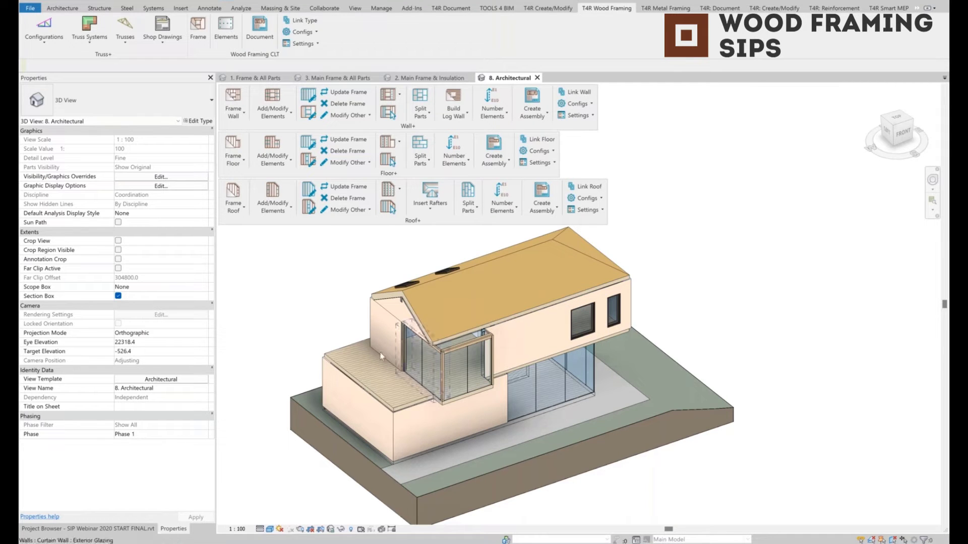
scroll(390, 313, "up", 2)
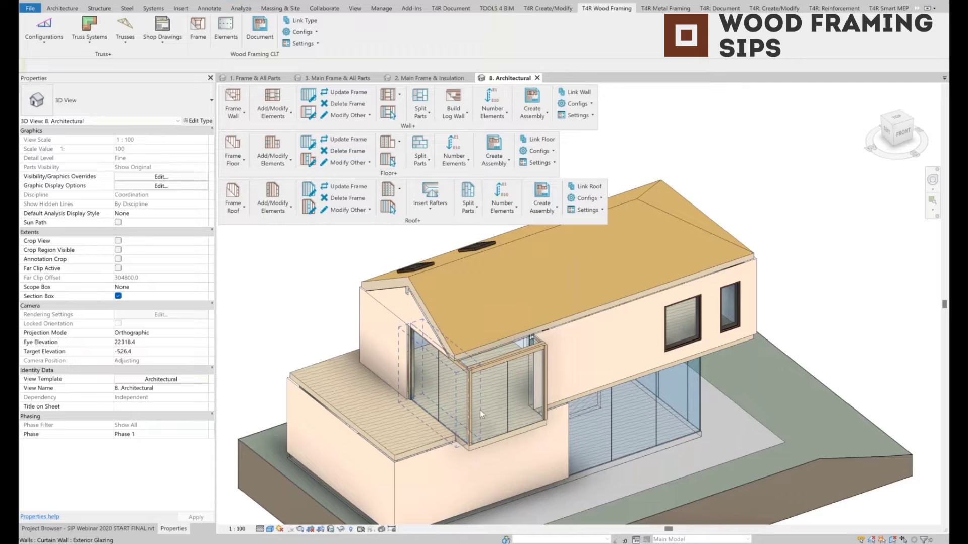
middle_click_drag(485, 424, 477, 389)
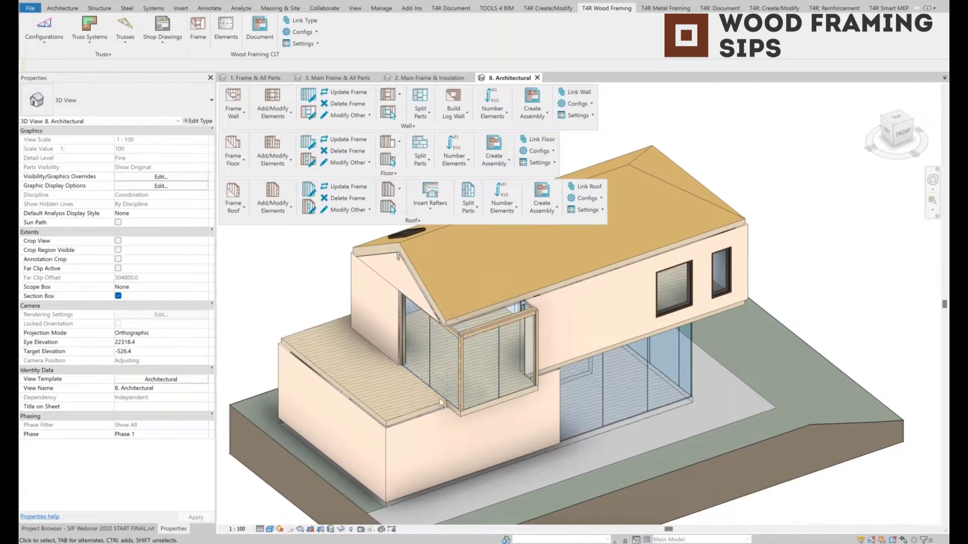
Step: Switch to the 3D view 1. Frame & All Parts and show the whole model
left_click(135, 533)
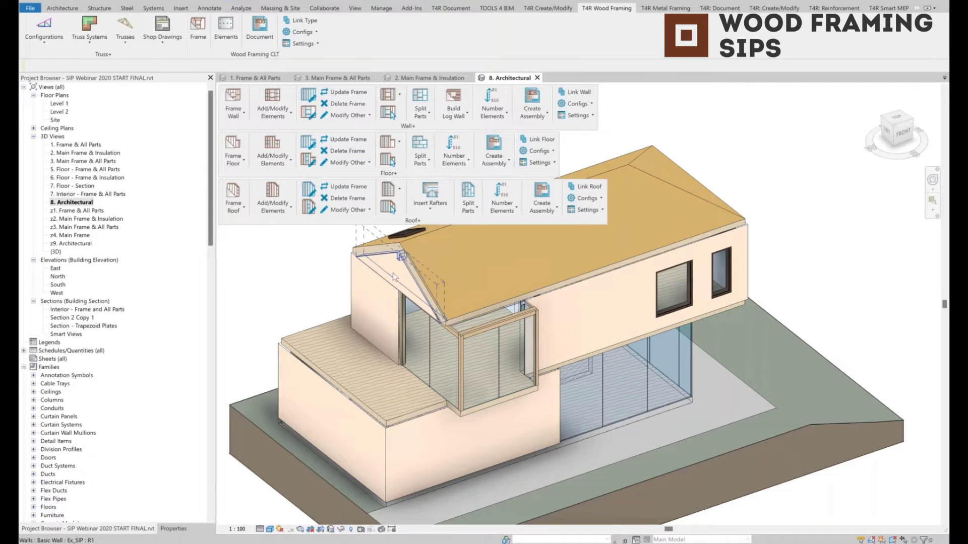
key("ctrl+Tab")
middle_click_drag(401, 393, 383, 447, "shift")
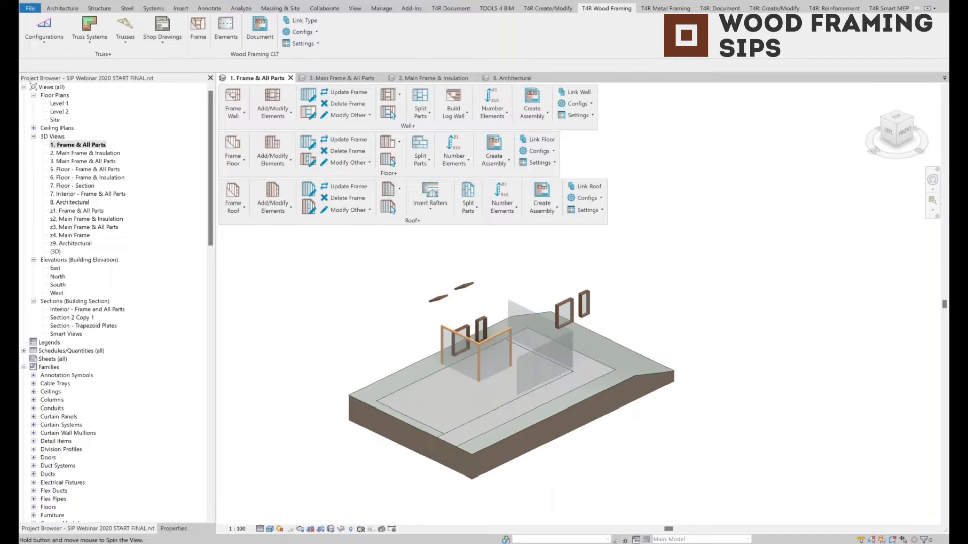
scroll(382, 447, "up", 1)
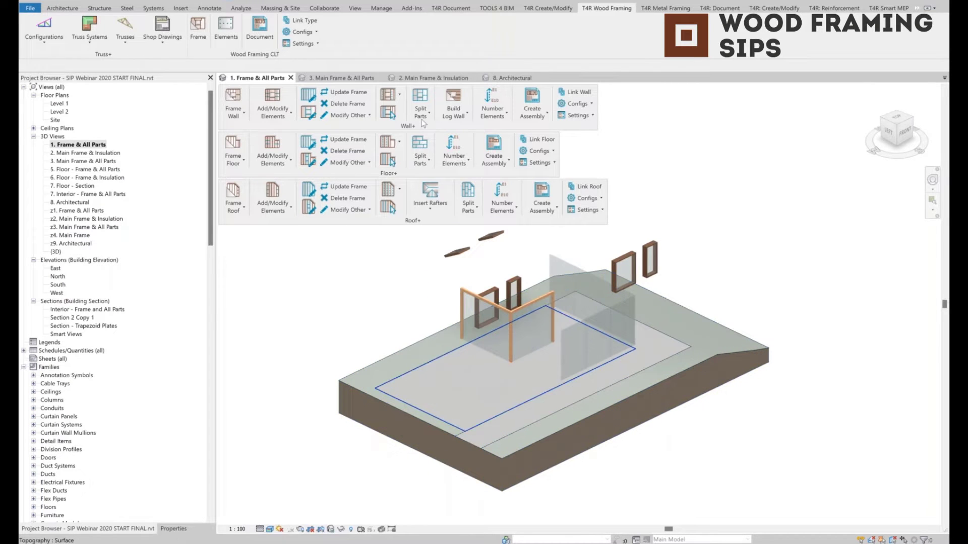
Step: Load the saved selection SIP Walls and generate the wall frames for all its walls
left_click(381, 8)
left_click(768, 32)
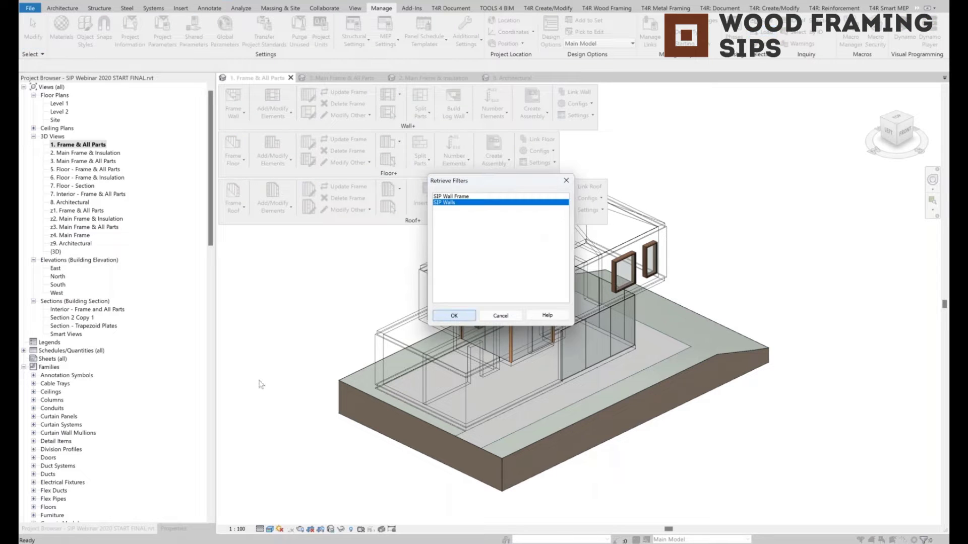
key("Return")
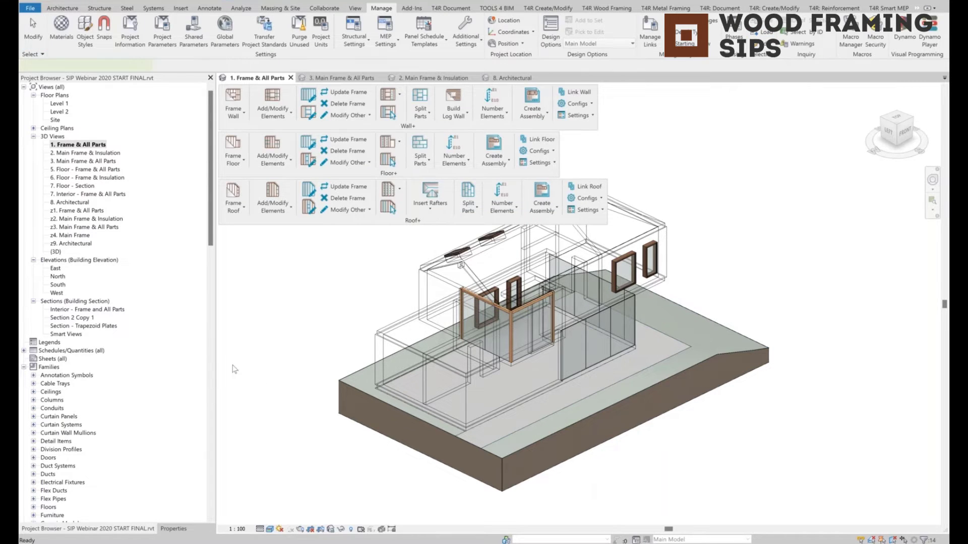
left_click(233, 103)
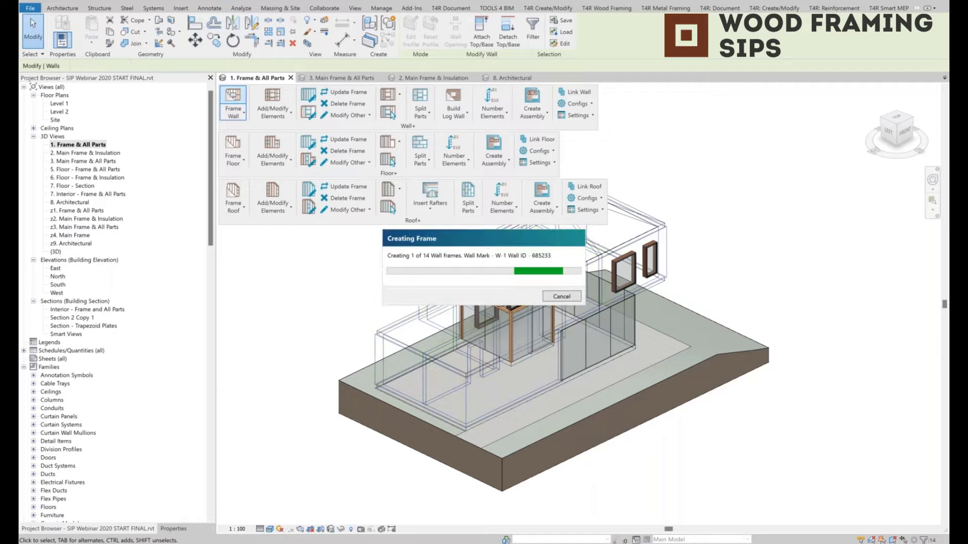
left_click_drag(510, 243, 319, 245)
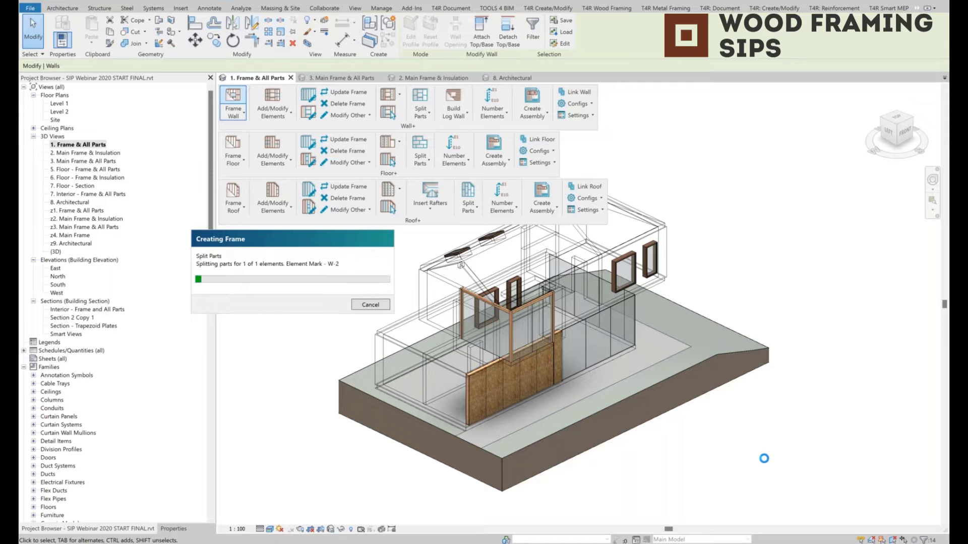
Step: Examine the sheathing panels on the exterior and interior faces of the framed lower-storey walls
middle_click_drag(511, 323, 576, 260, "shift")
scroll(472, 379, "up", 5)
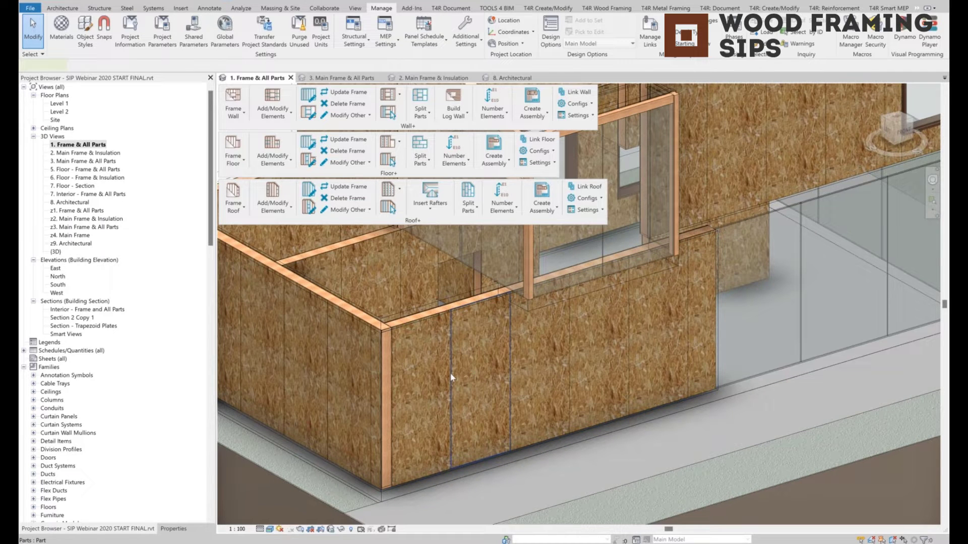
left_click(451, 376)
middle_click_drag(451, 375, 764, 406, "shift")
left_click(458, 423)
left_click(498, 368)
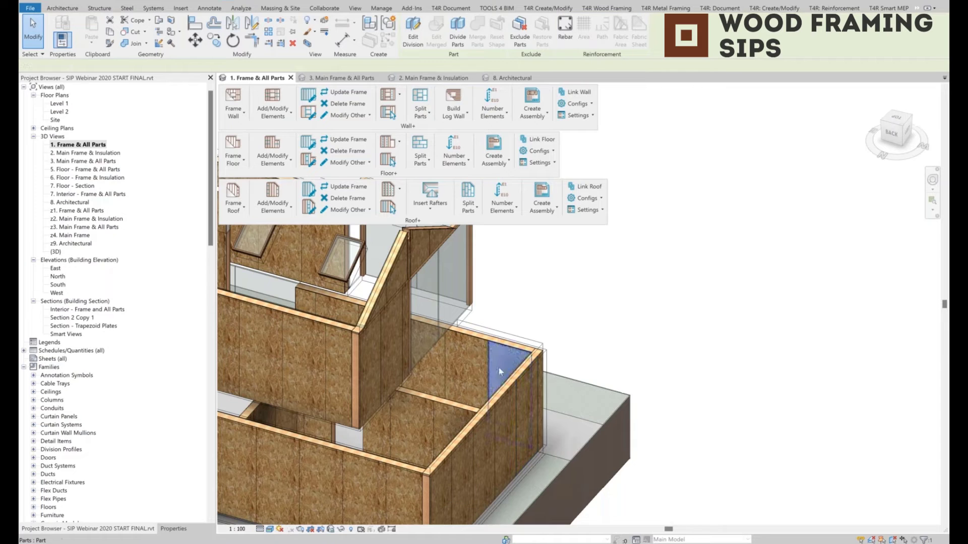
Step: Open the 3D view 2. Main Frame & Insulation and examine the insulation parts in the lower-storey walls
double_click(81, 156)
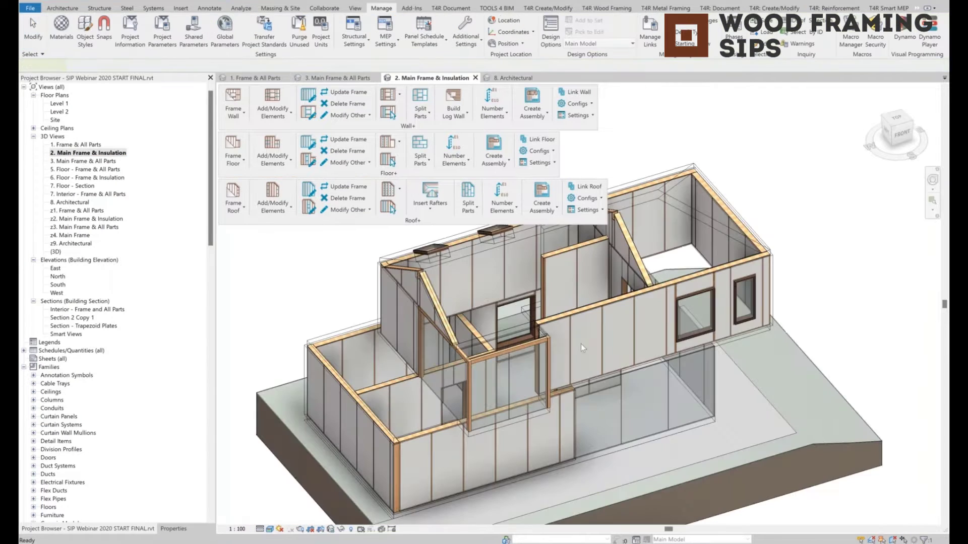
scroll(571, 366, "up", 4)
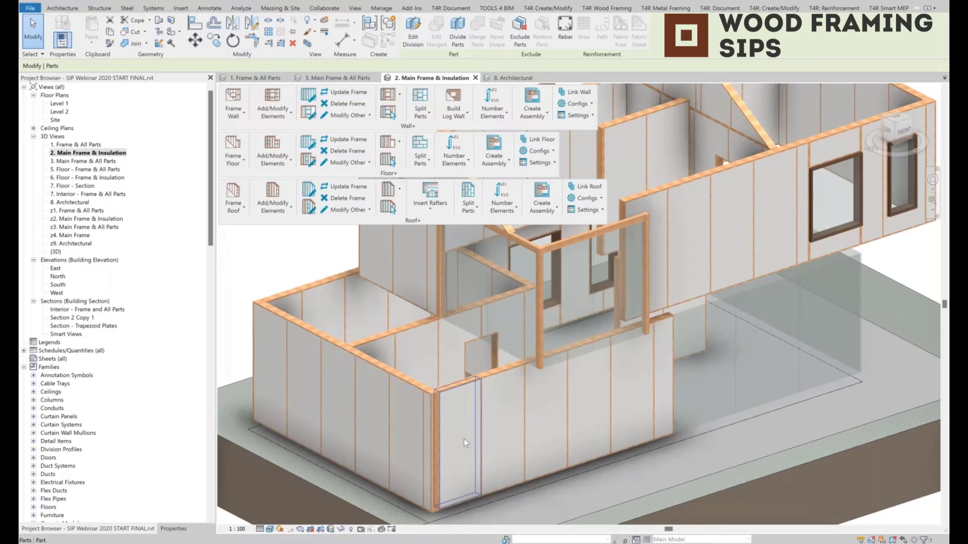
middle_click_drag(584, 455, 670, 458, "shift")
left_click(361, 473)
middle_click_drag(353, 478, 800, 336, "shift")
left_click(462, 407)
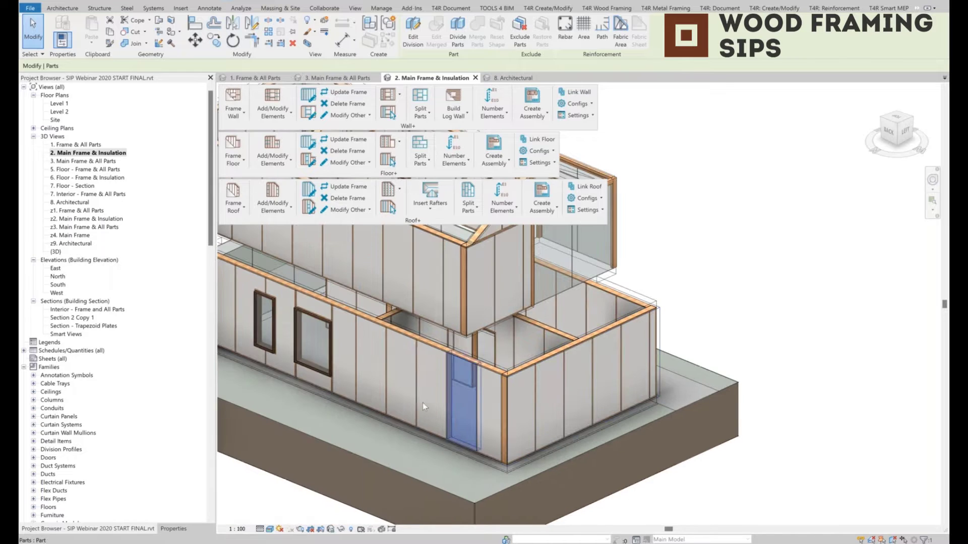
left_click(396, 389)
middle_click_drag(395, 393, 601, 402, "shift")
middle_click_drag(601, 402, 410, 404, "shift")
Step: Examine how the insulation parts are split beside, above and below the two windows of the long back wall
scroll(382, 338, "up", 4)
left_click(423, 336)
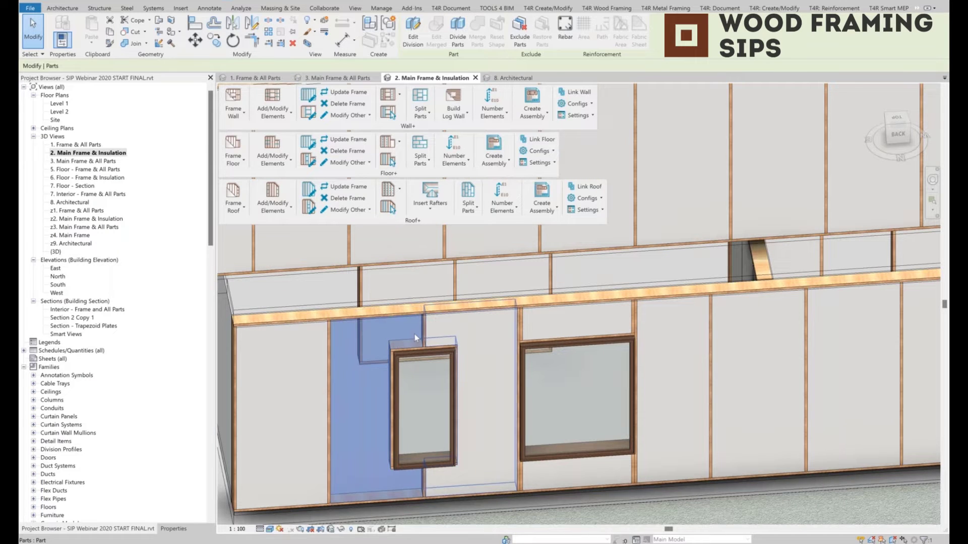
left_click(576, 315)
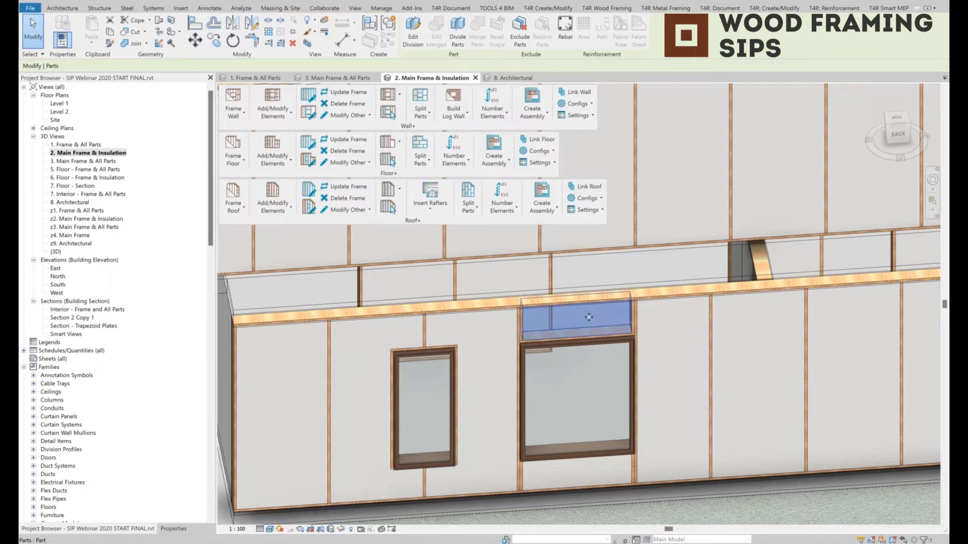
left_click(580, 474)
middle_click_drag(580, 474, 589, 462, "shift")
Step: Examine the insulation parts in the upper-storey end wall, return to the overall house view and clear the selection
scroll(570, 338, "down", 5)
middle_click_drag(570, 337, 716, 357, "shift")
scroll(479, 365, "up", 3)
left_click(460, 364)
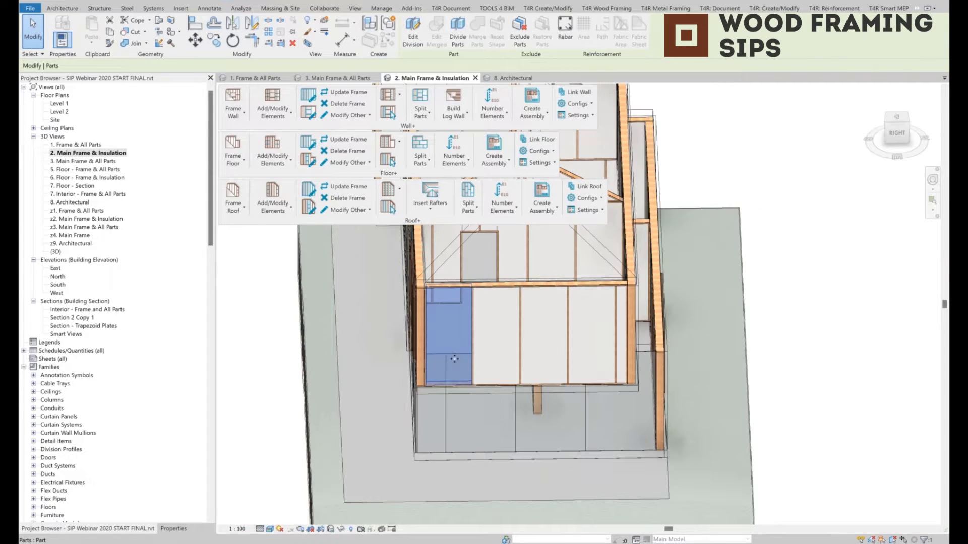
middle_click_drag(464, 375, 512, 345, "shift")
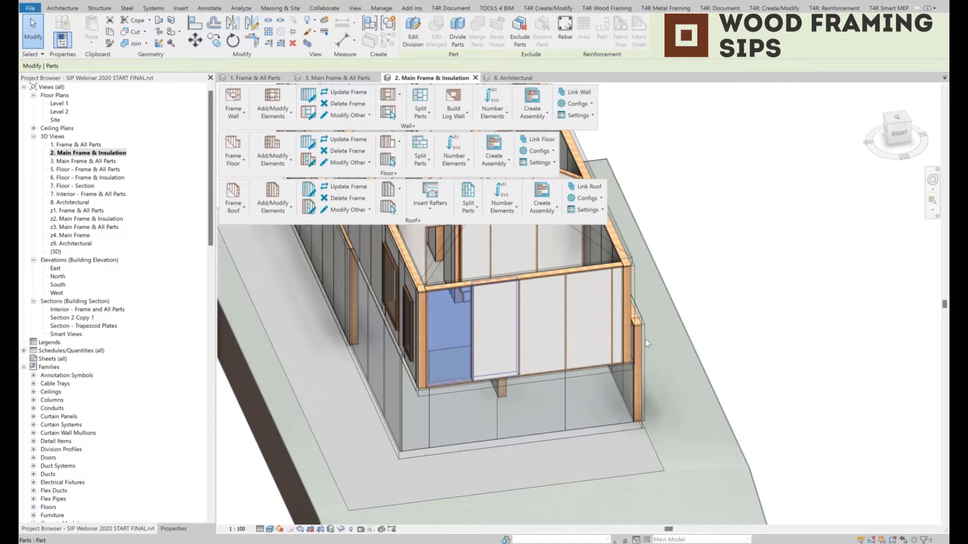
scroll(476, 353, "down", 3)
middle_click_drag(477, 354, 650, 340, "shift")
middle_click_drag(474, 353, 452, 360)
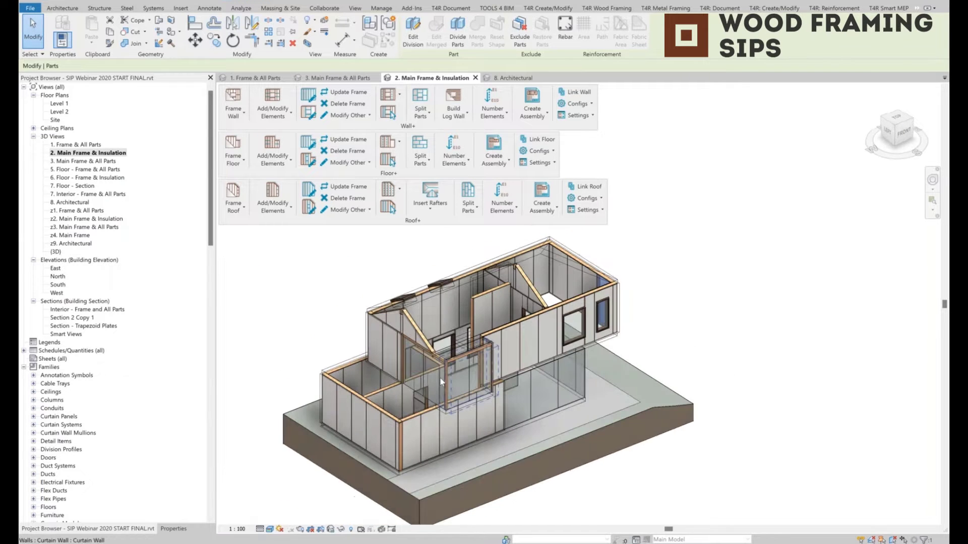
left_click(679, 317)
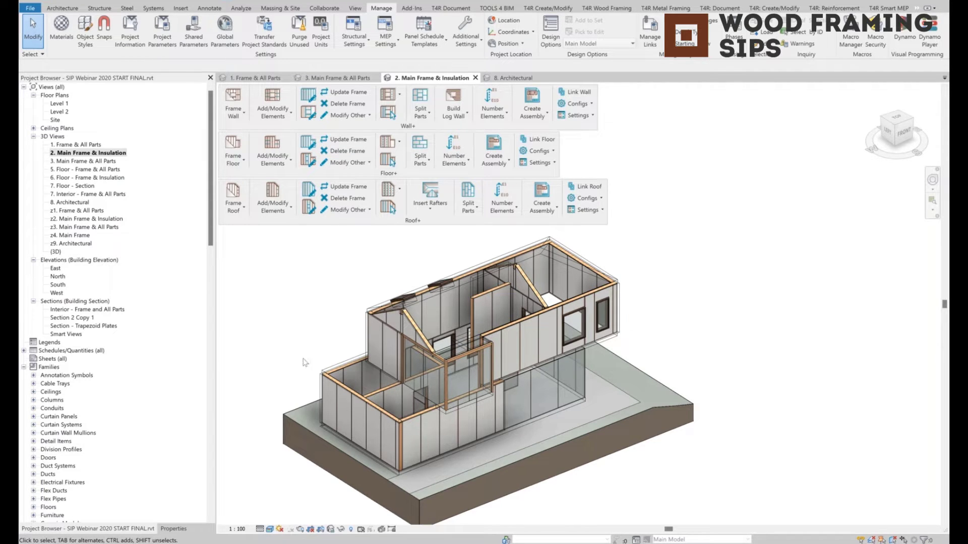
Step: Select the SIP floors and generate their floor frames
left_click(678, 335)
key("Escape")
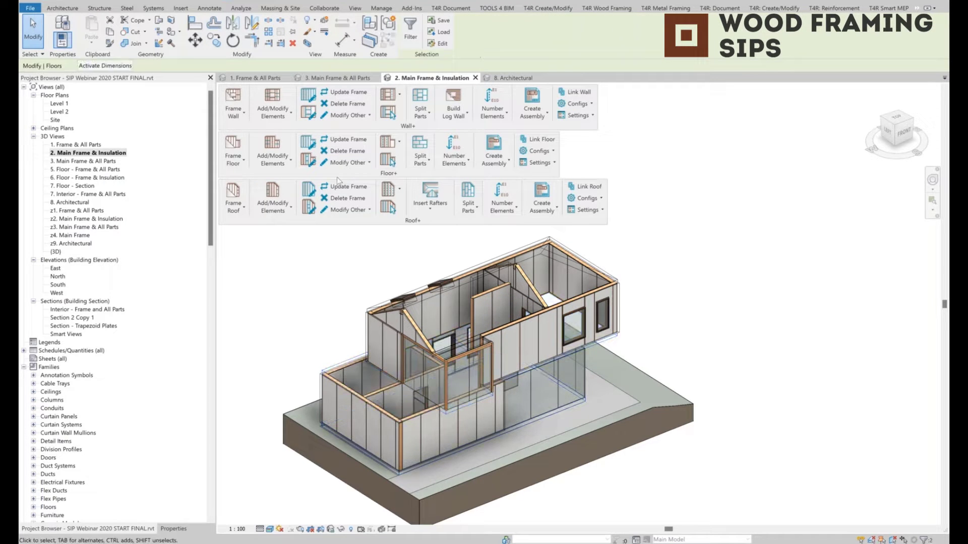
left_click(242, 161)
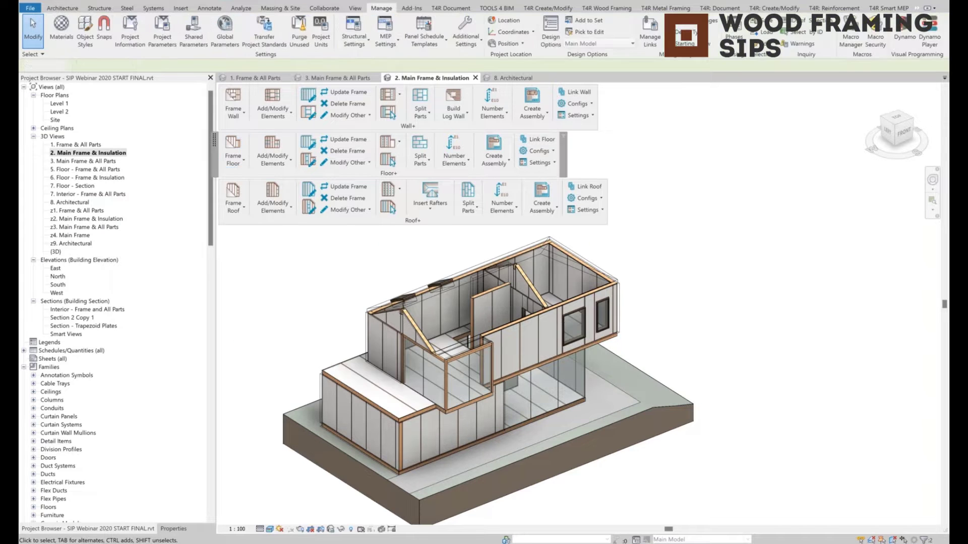
Step: Examine the insulation panels in the framed floors, including one on the lower storey's flat top, and clear the selection
scroll(424, 435, "up", 3)
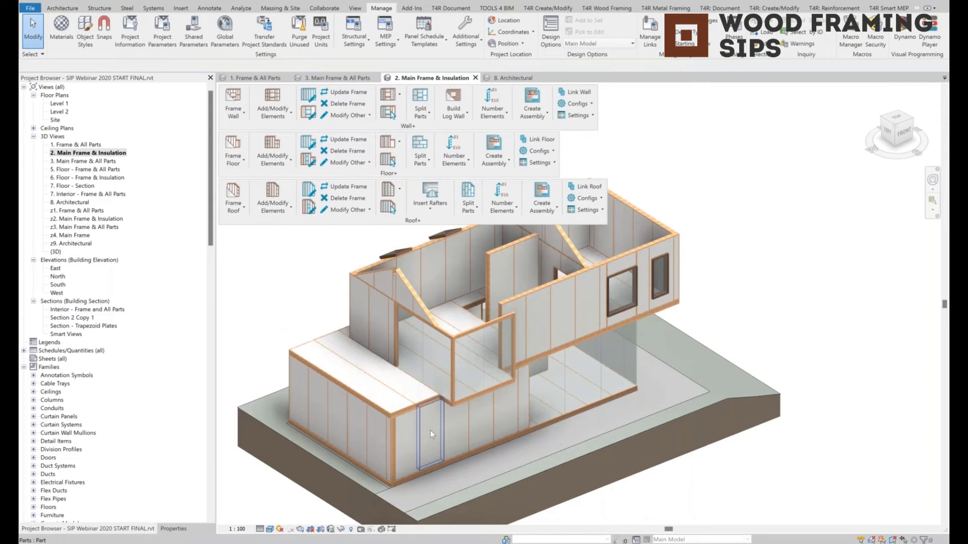
left_click(382, 400)
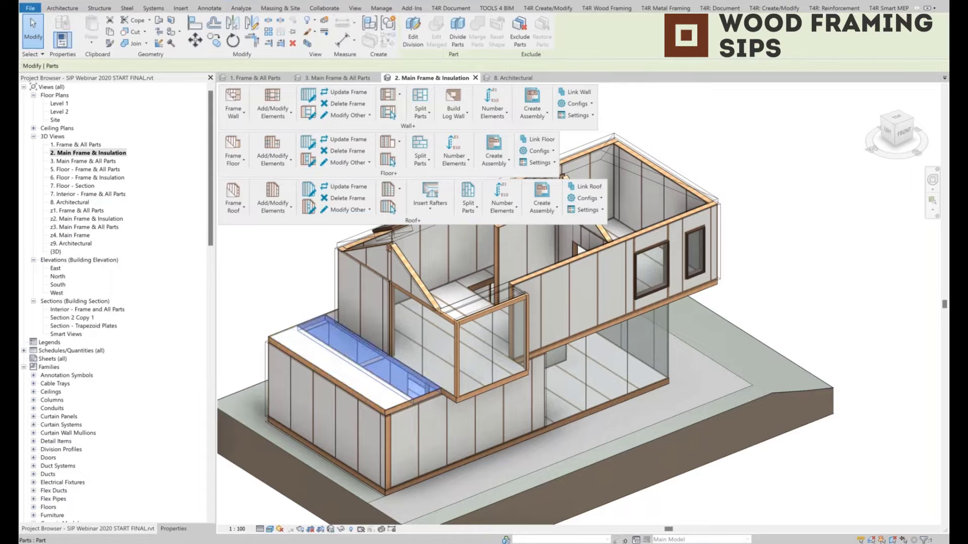
left_click(573, 395)
middle_click_drag(574, 395, 720, 438, "shift")
key("Escape")
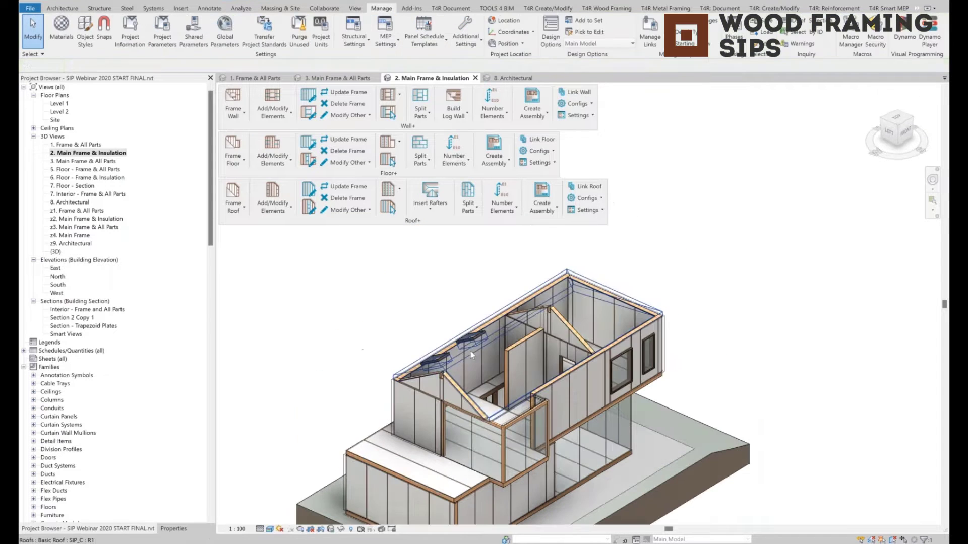
Step: Split the SIP roof above the upper storey into separate roof panels for its slopes
left_click(471, 351)
middle_click_drag(470, 351, 514, 370, "shift")
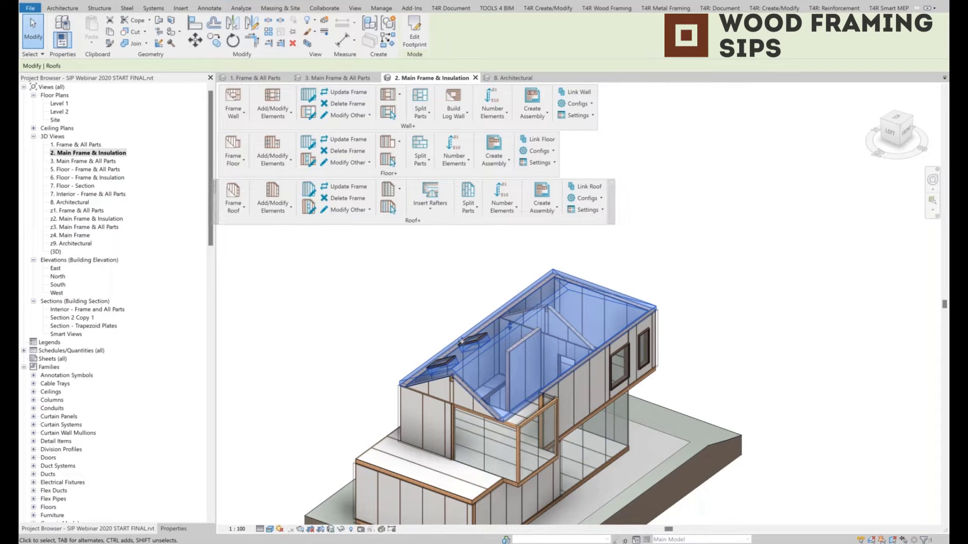
middle_click_drag(564, 348, 550, 352, "shift")
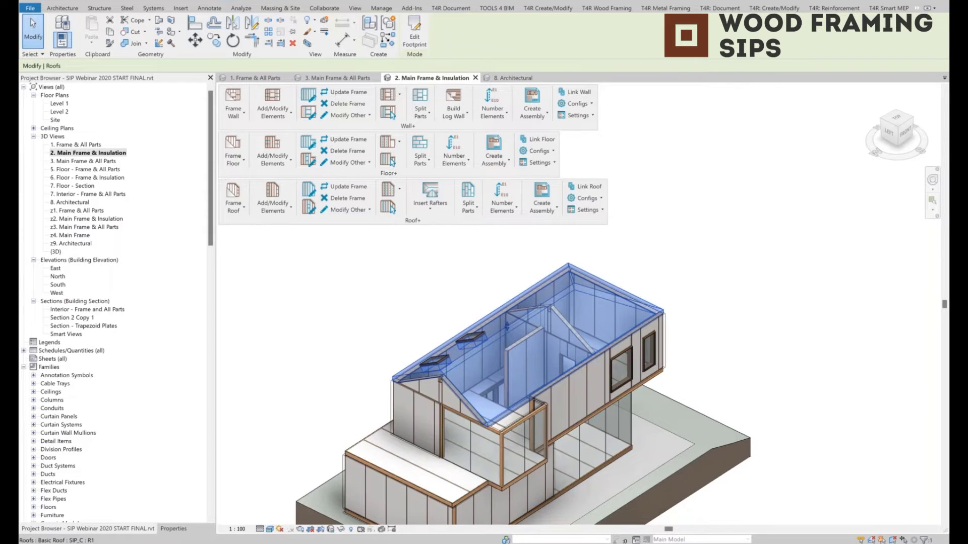
left_click(430, 204)
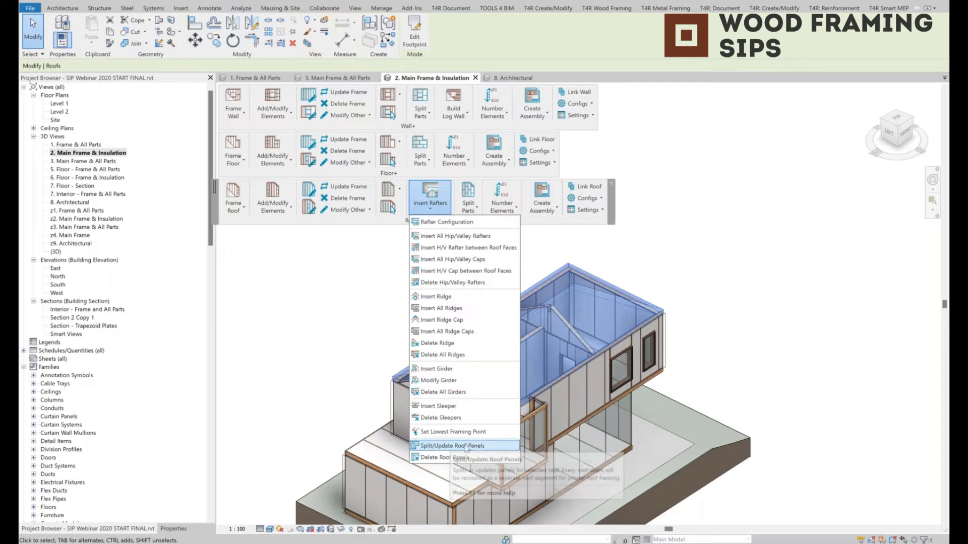
left_click(473, 446)
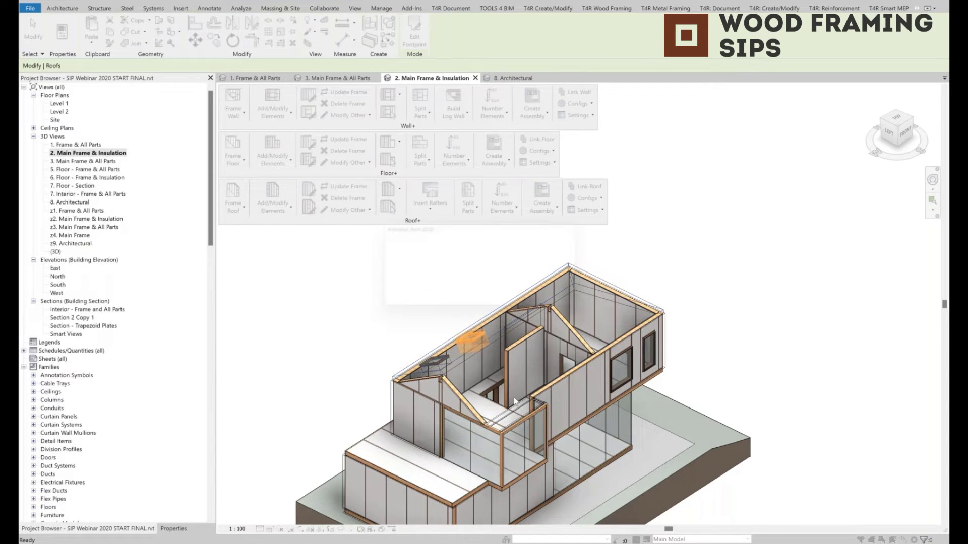
left_click(519, 302)
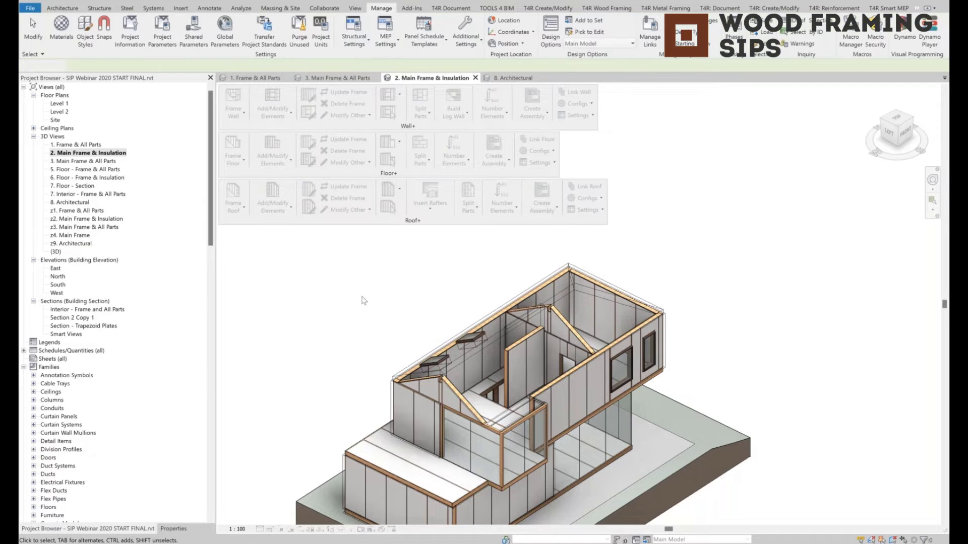
Step: Examine the separate roof panels by selecting the two long slopes one after the other
left_click(474, 332)
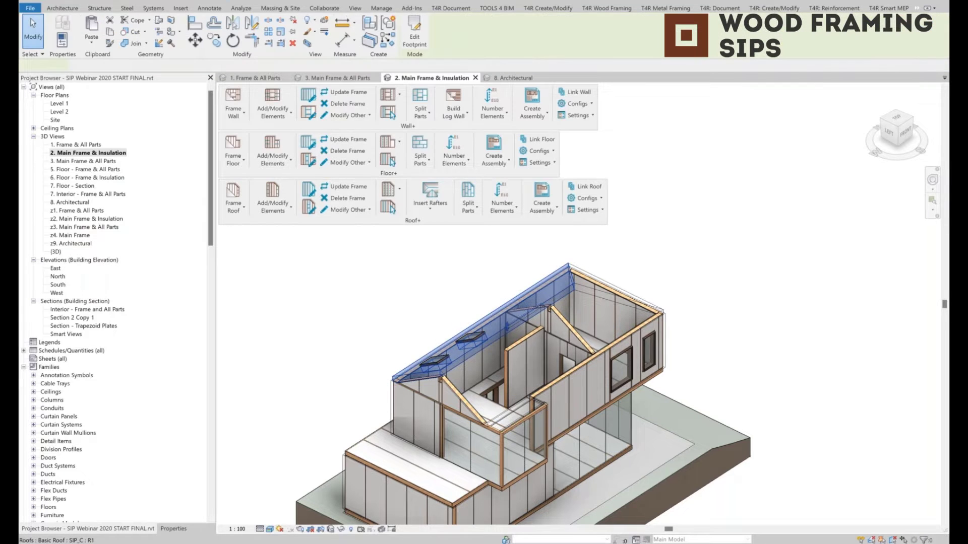
left_click(626, 339)
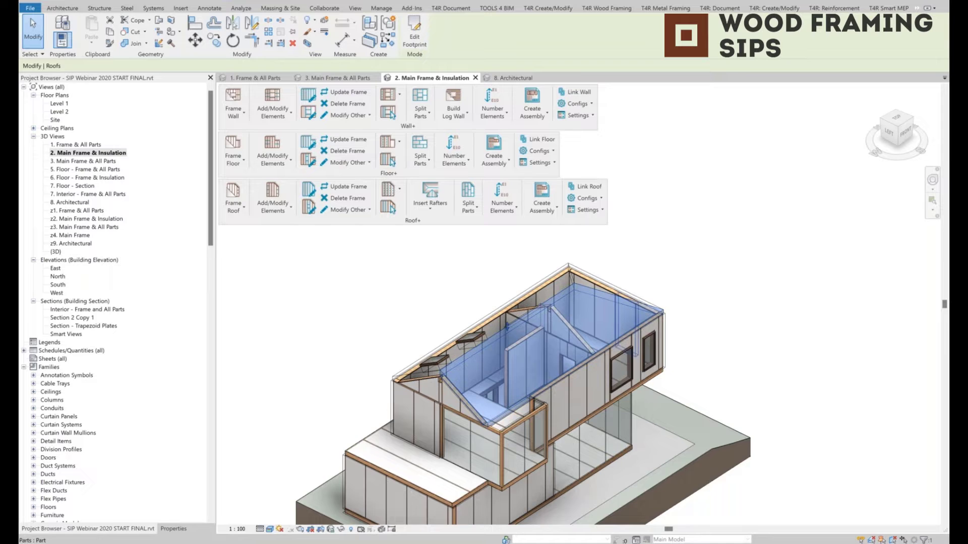
middle_click_drag(626, 339, 628, 349, "shift")
Step: Select the hip-end panel together with both long roof slopes and generate their roof frames
left_click(611, 259)
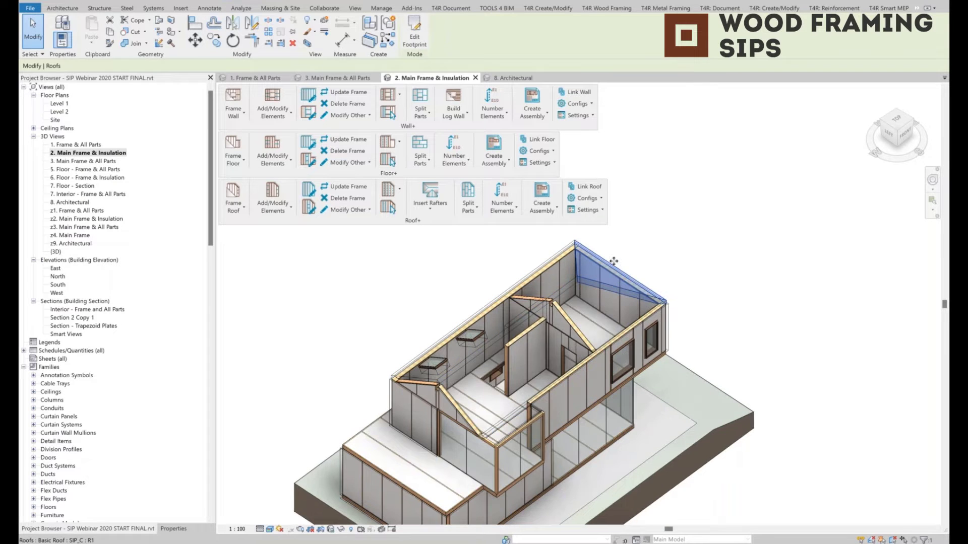
left_click(548, 249, "ctrl")
left_click(602, 346)
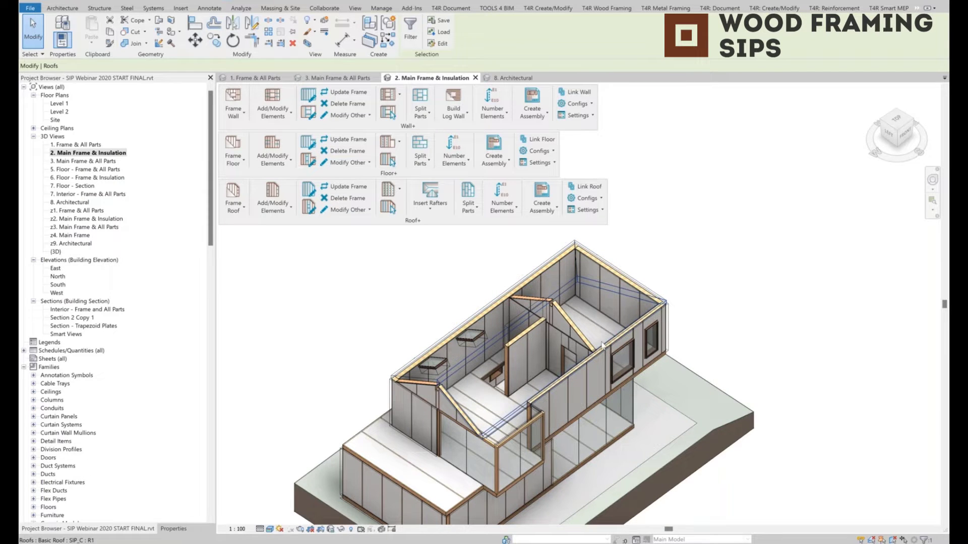
left_click(233, 198)
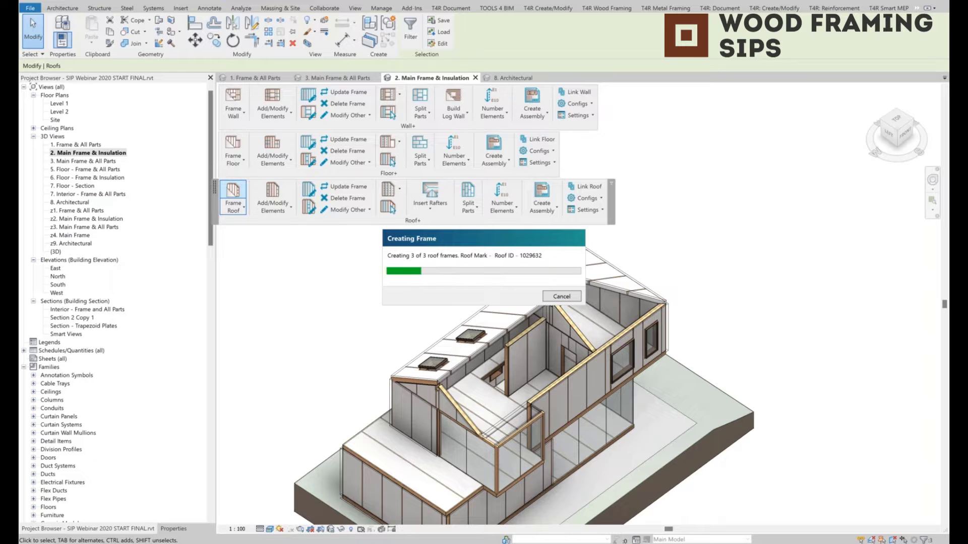
Step: Examine the generated roof framing along the ridge, hips and skylights, ending on the front of the house
scroll(498, 405, "up", 5)
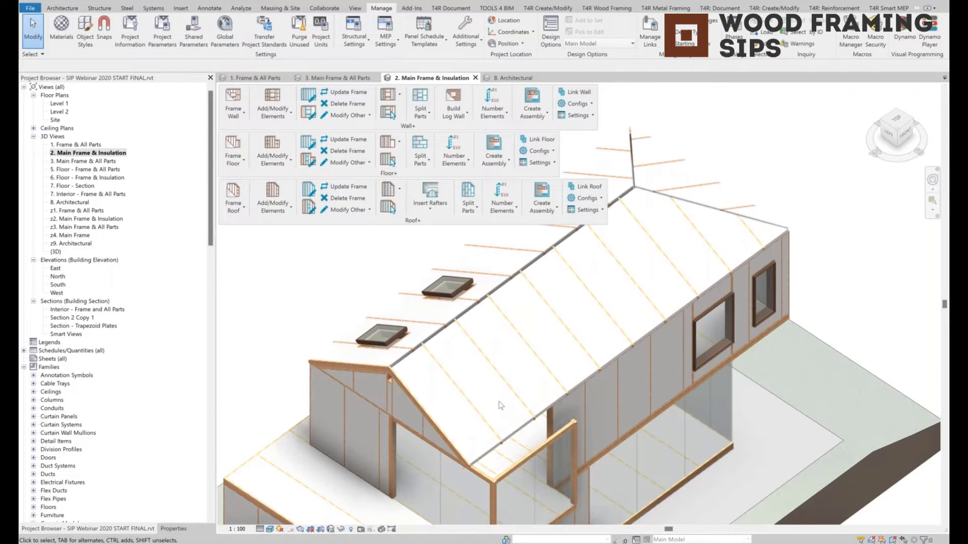
middle_click_drag(521, 378, 643, 358)
middle_click_drag(560, 364, 598, 474, "shift")
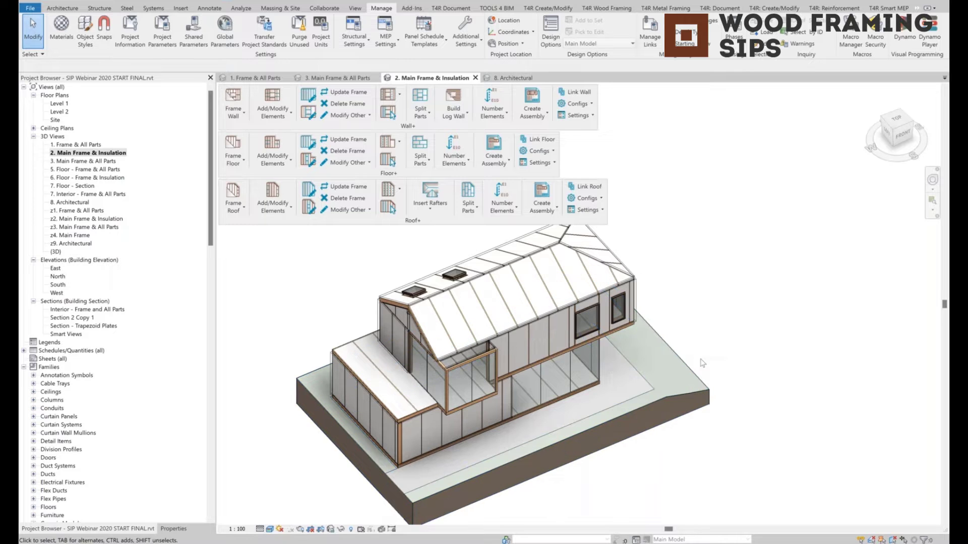
middle_click_drag(647, 339, 506, 361, "shift")
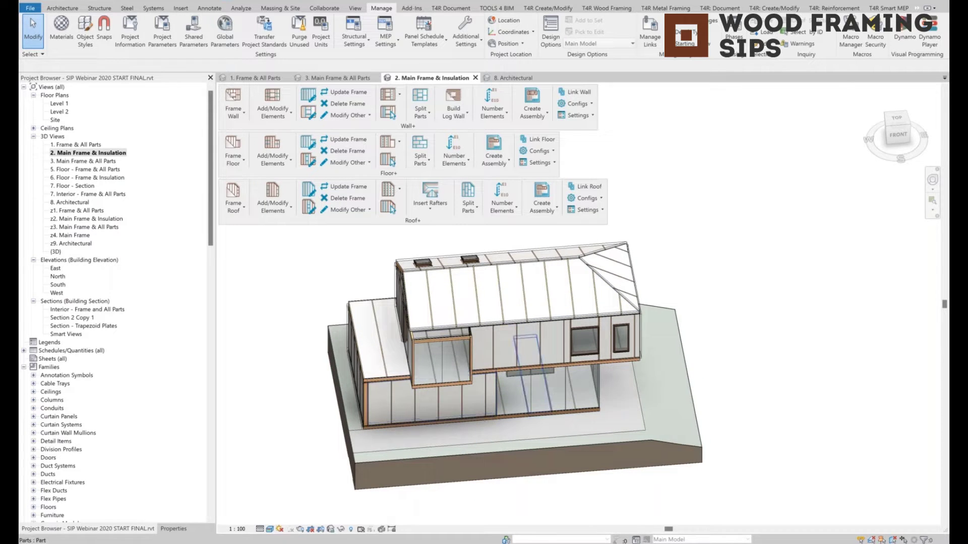
middle_click_drag(524, 373, 525, 412, "shift")
scroll(520, 398, "up", 3)
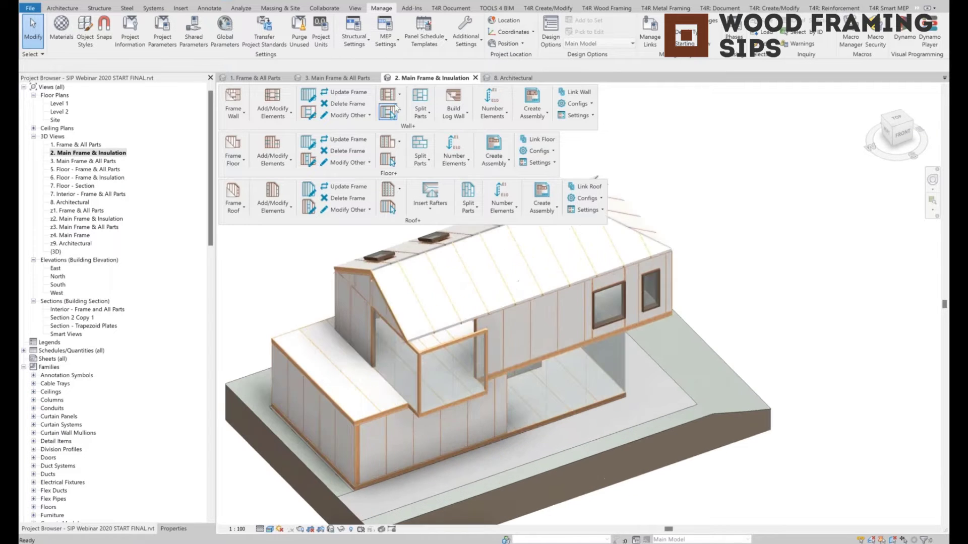
Step: Align the studs of the front wall with neighbouring framing using the Wall+ Align Elements tools
left_click(398, 98)
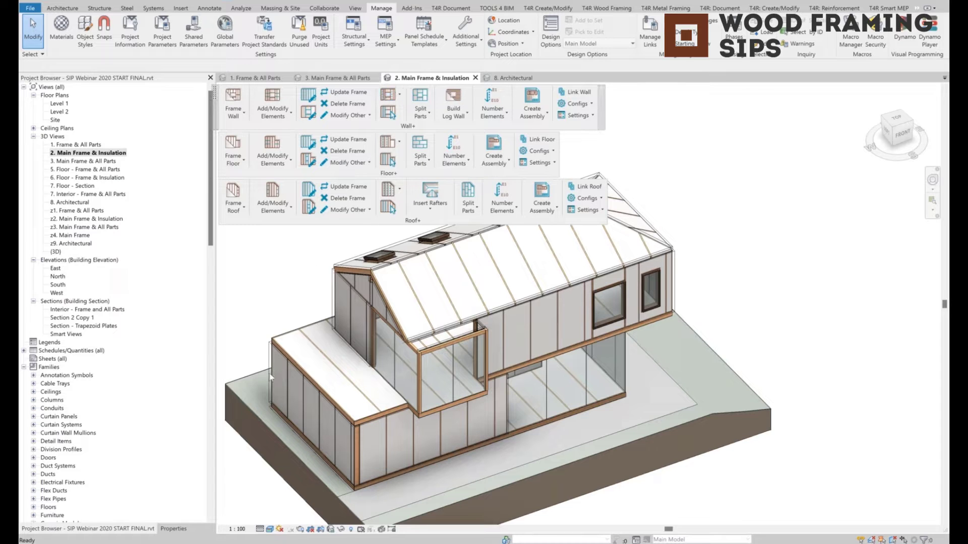
left_click_drag(448, 213, 242, 212)
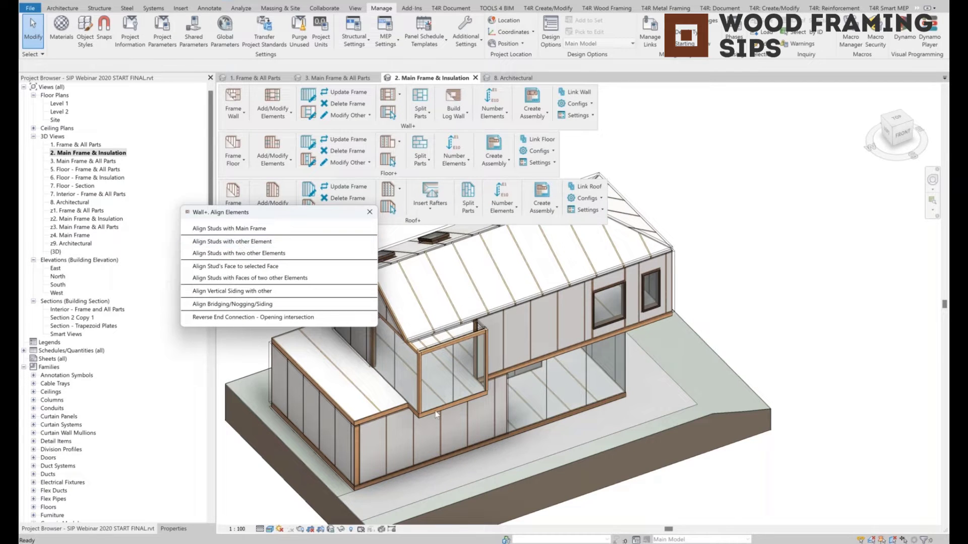
middle_click_drag(436, 414, 406, 355, "shift")
left_click(405, 355)
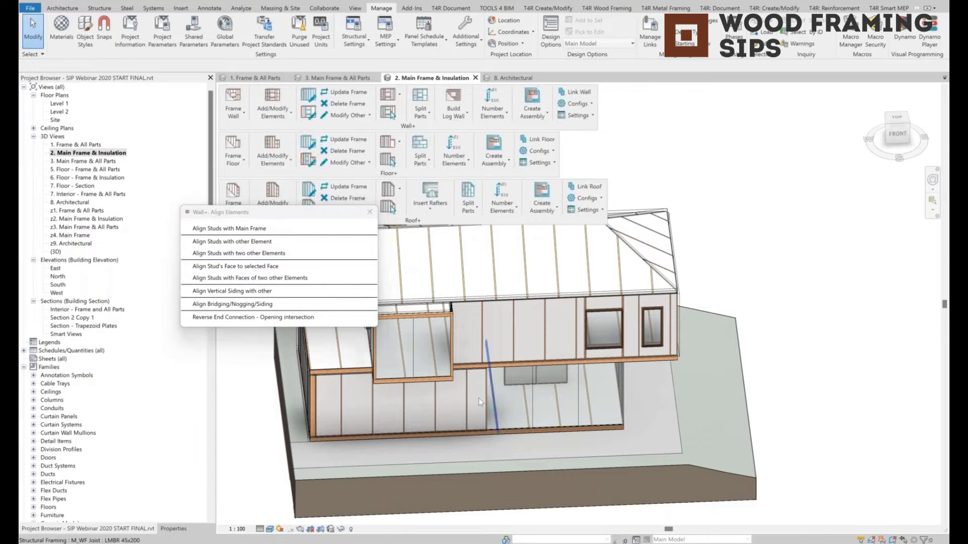
left_click(468, 401)
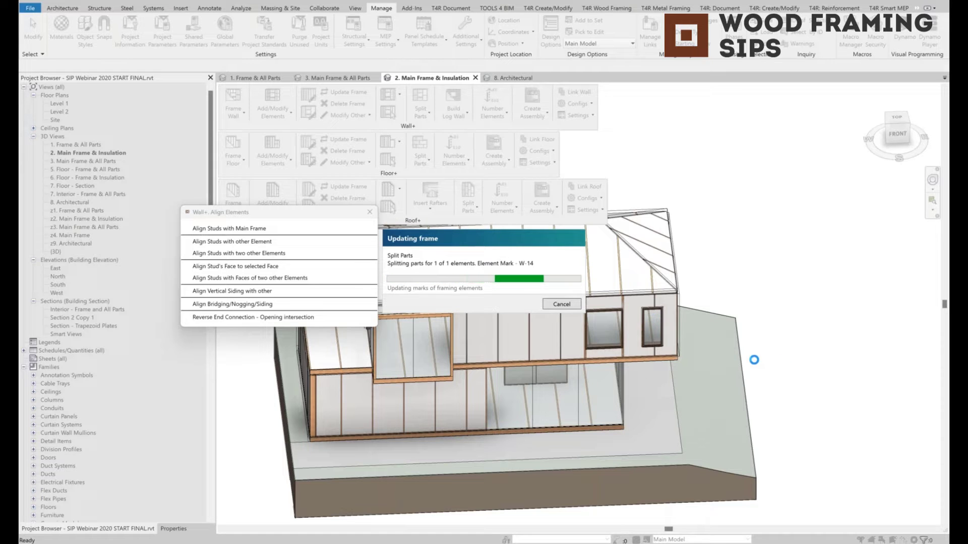
Step: Align the studs of the lower-storey back wall beside the two windows using Align Studs with Main Frame
scroll(651, 301, "up", 3)
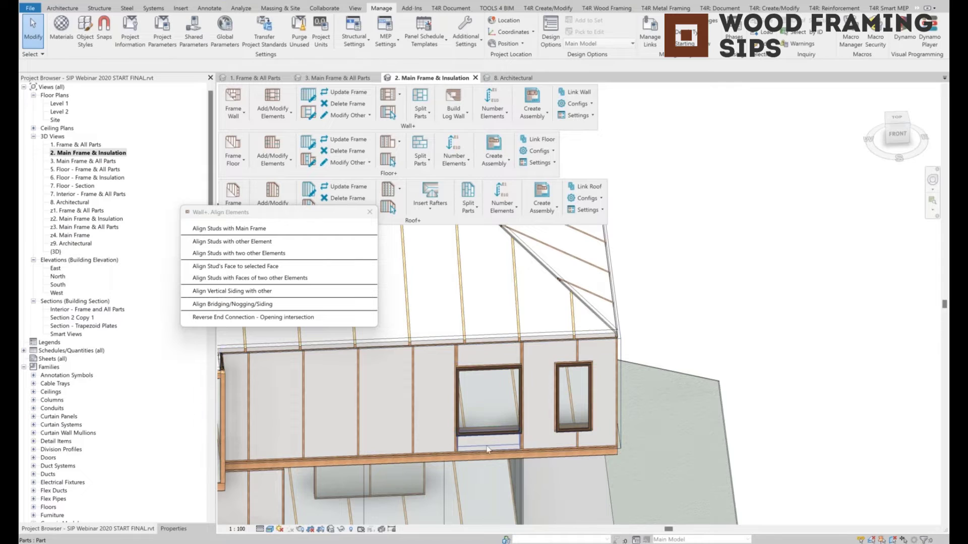
scroll(578, 378, "down", 5)
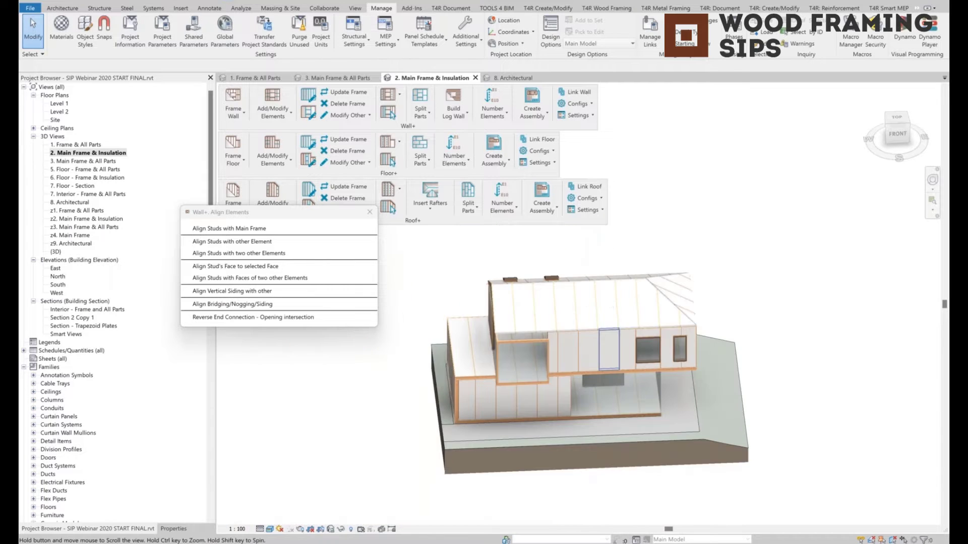
middle_click_drag(486, 400, 879, 401, "shift")
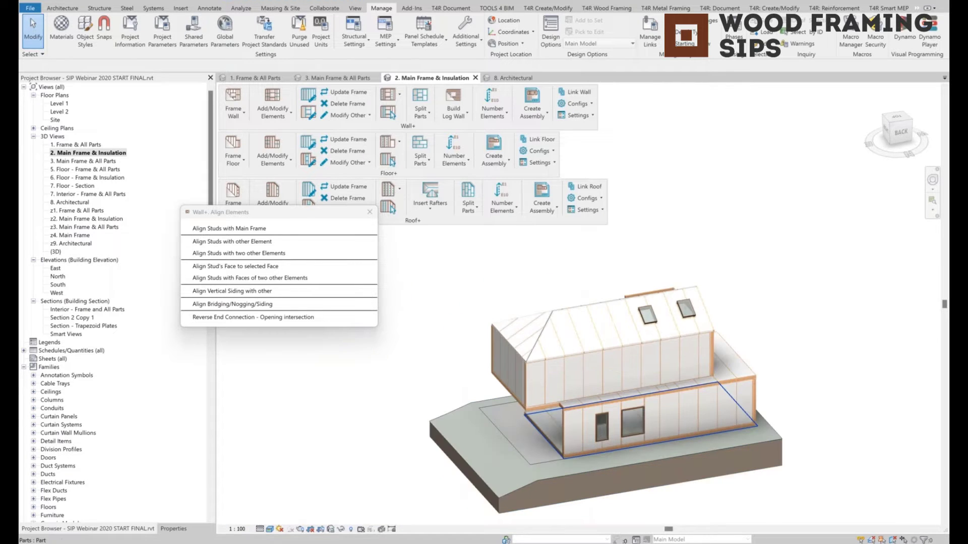
middle_click_drag(716, 408, 577, 410)
left_click(255, 232)
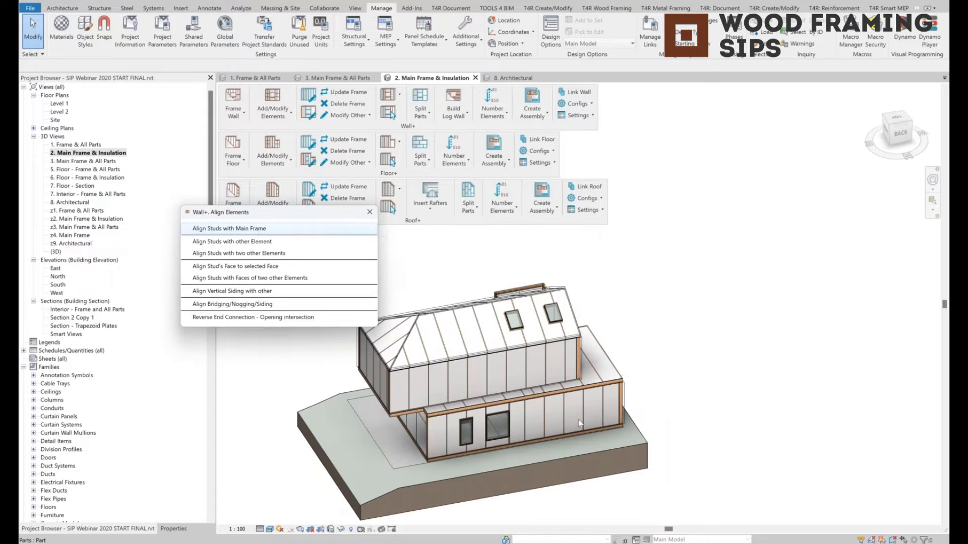
scroll(578, 420, "up", 4)
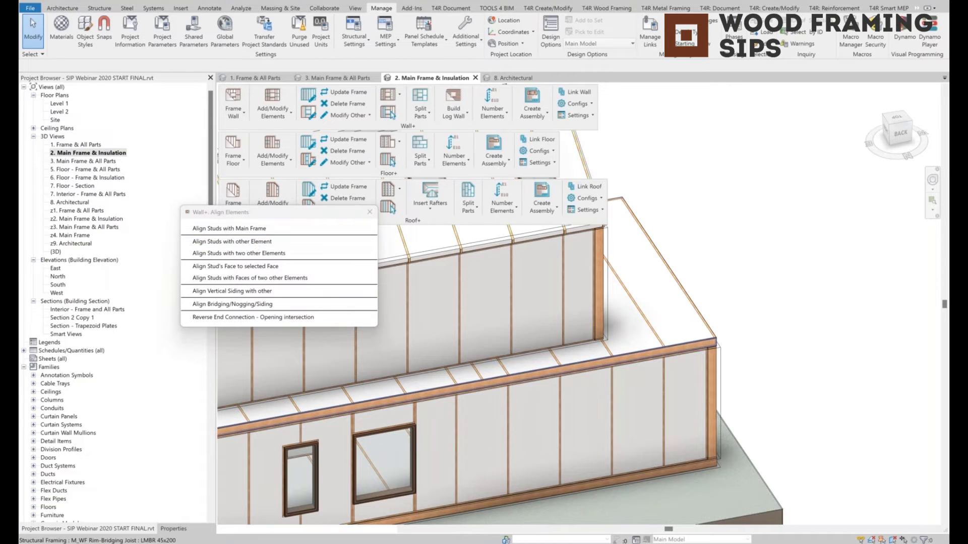
left_click(509, 443)
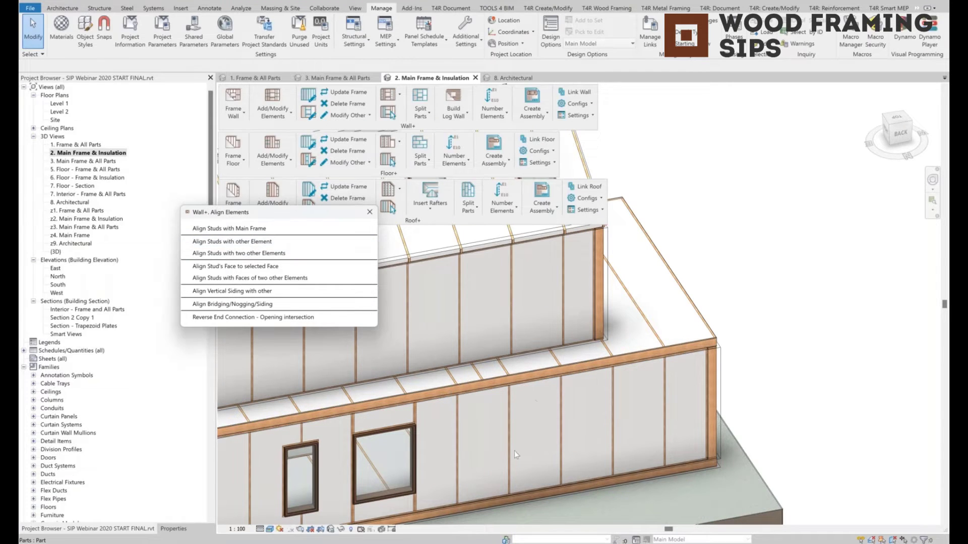
Step: Align the stud in the gable wall at the skylight end of the upper storey
left_click(459, 305)
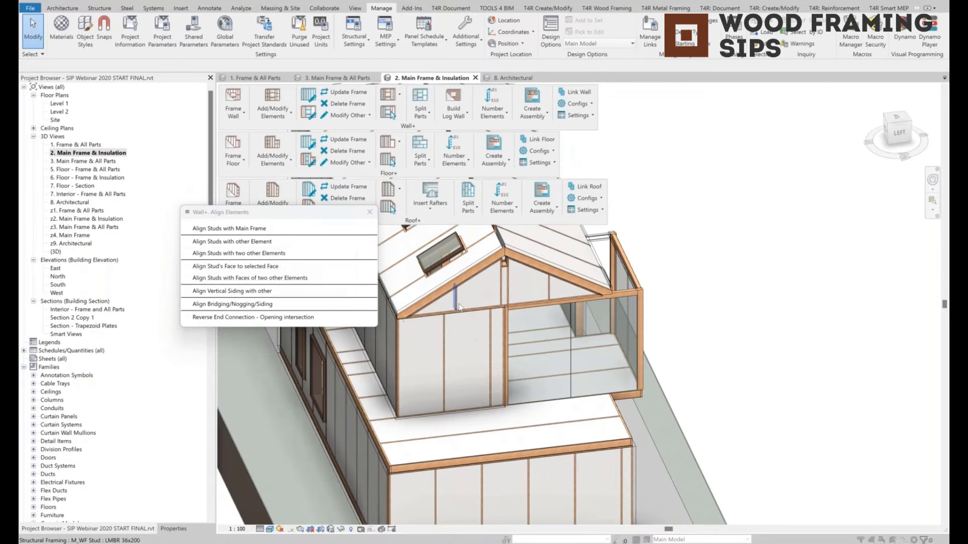
left_click(459, 304)
scroll(458, 353, "down", 1)
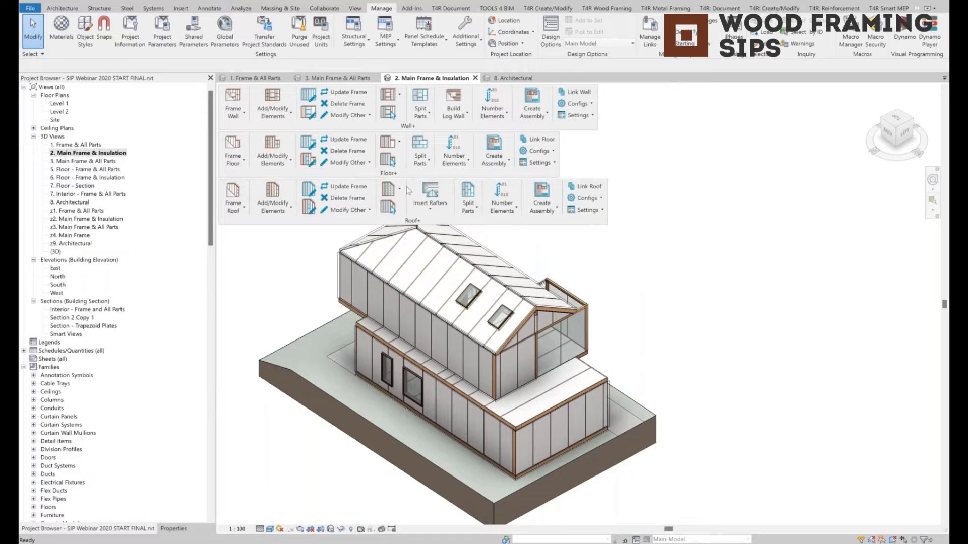
Step: Align the front roof slope's joists with the studs of the upper-storey front wall using the Roof+ Align Elements tools
left_click(399, 190)
left_click(415, 208)
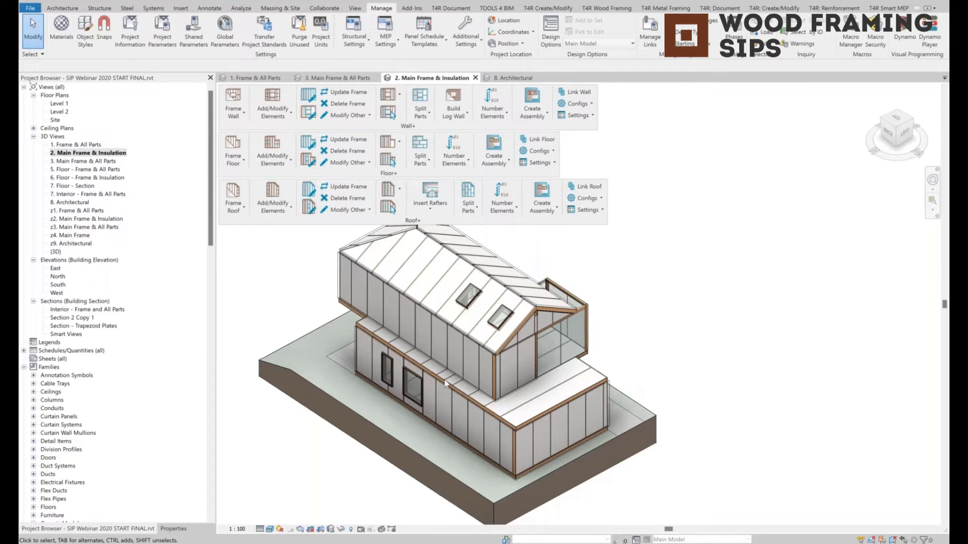
middle_click_drag(501, 360, 348, 380, "shift")
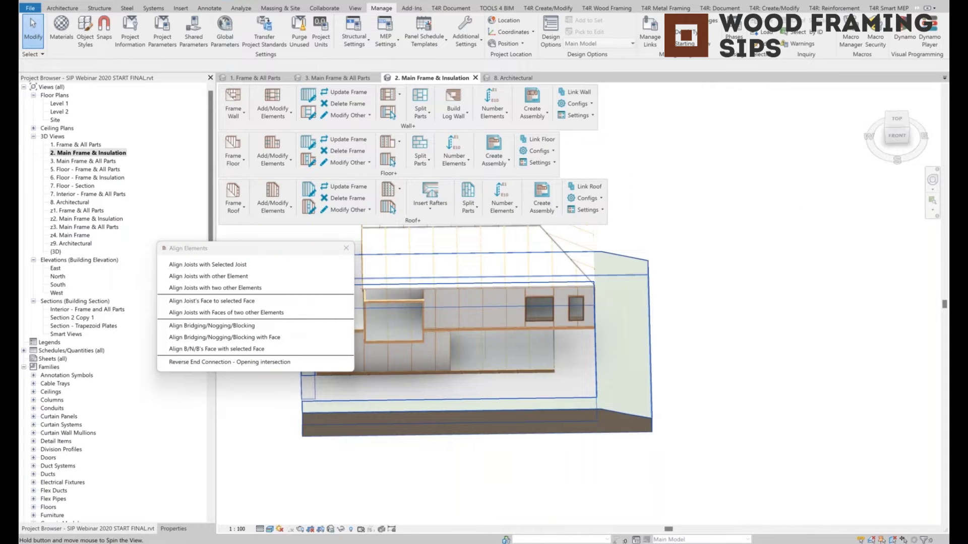
scroll(428, 361, "up", 4)
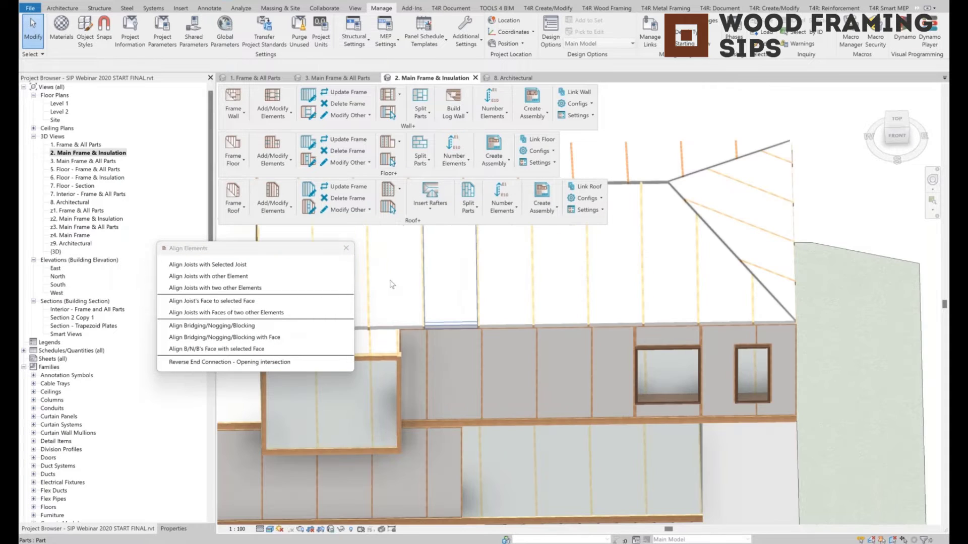
left_click(427, 364)
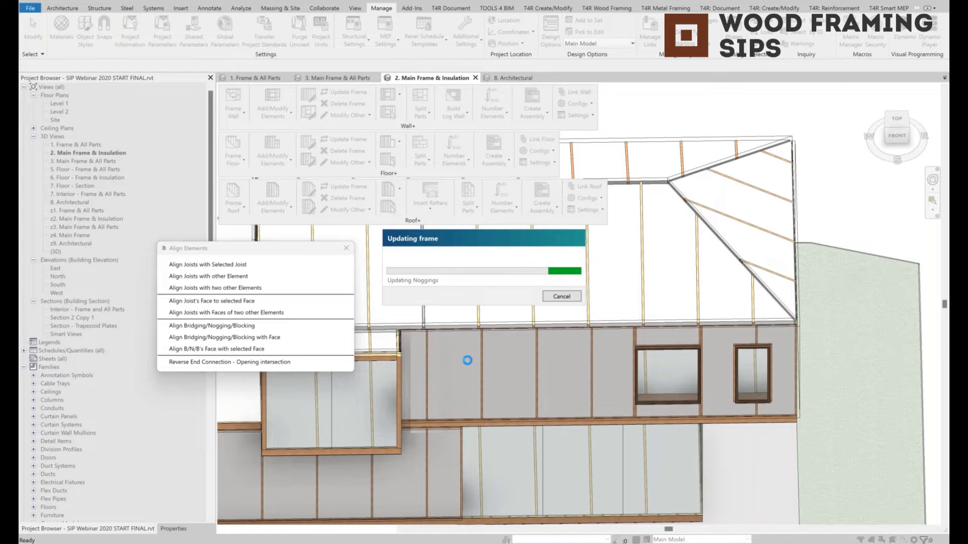
Step: Align the joists of the skylight slope with a joist of the opposite slope at the ridge, using Align Joists with other Element
scroll(478, 354, "down", 5)
middle_click_drag(477, 354, 464, 394, "shift")
scroll(465, 394, "up", 4)
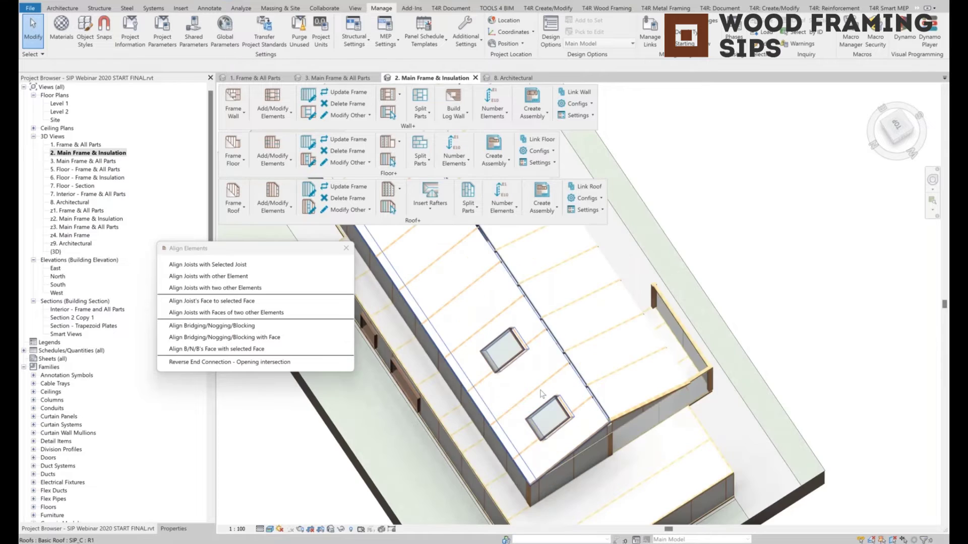
scroll(542, 394, "up", 2)
middle_click_drag(542, 395, 579, 328, "shift")
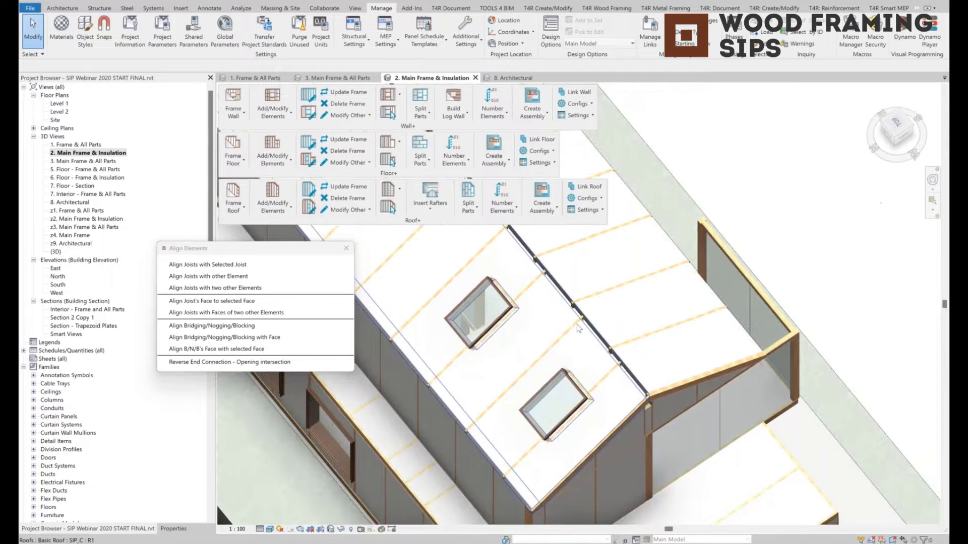
left_click(230, 277)
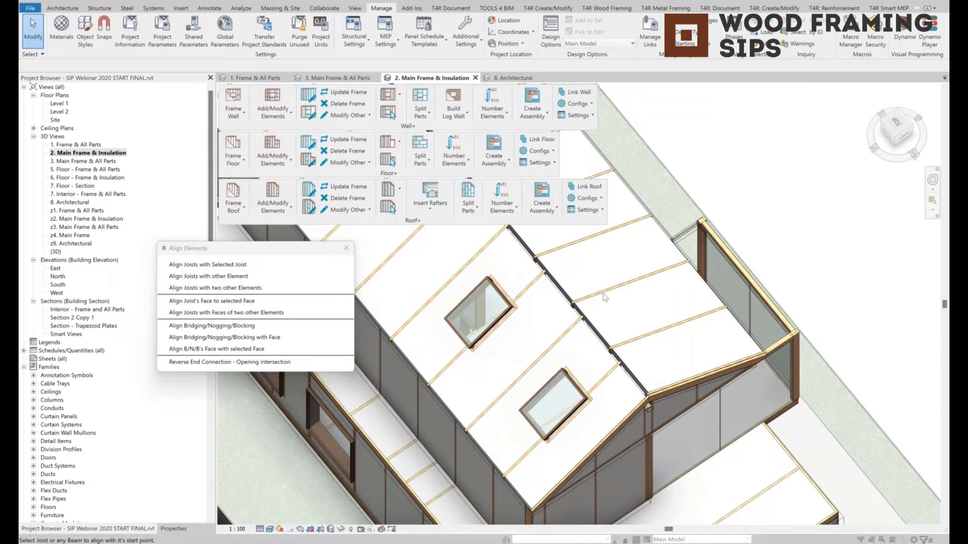
left_click(603, 294)
scroll(607, 312, "down", 3)
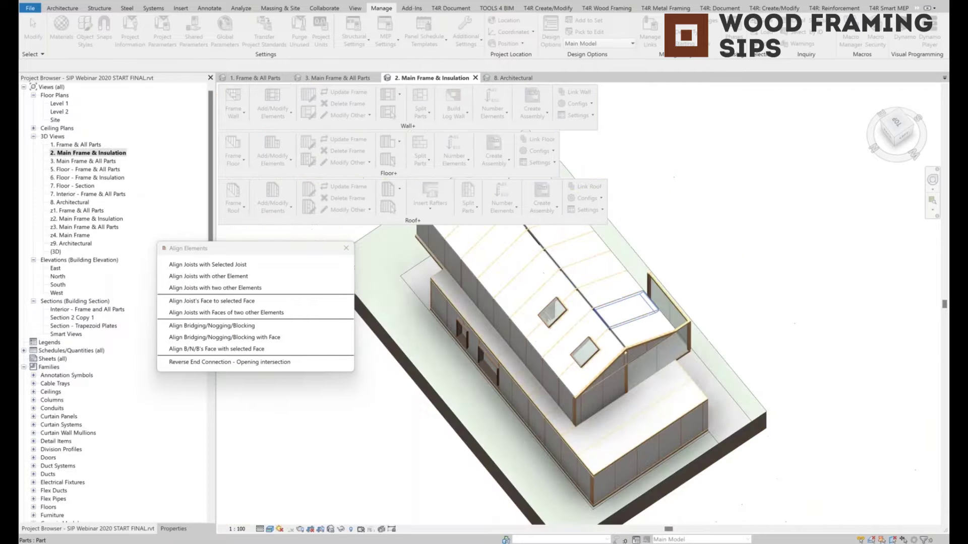
middle_click_drag(579, 302, 539, 269, "shift")
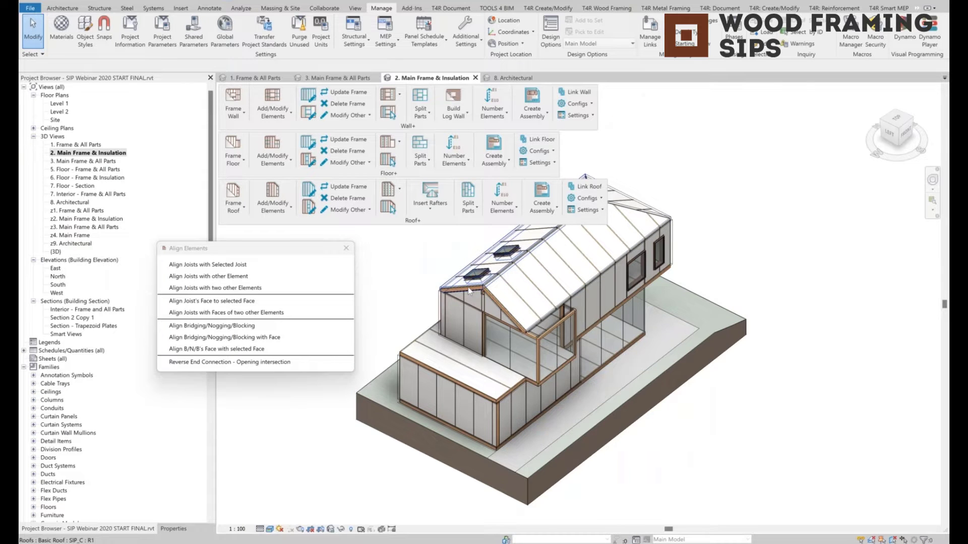
Step: Examine the ridge pocket in the upper gable wall and the gap between the two roof slopes along the ridge
scroll(469, 291, "up", 5)
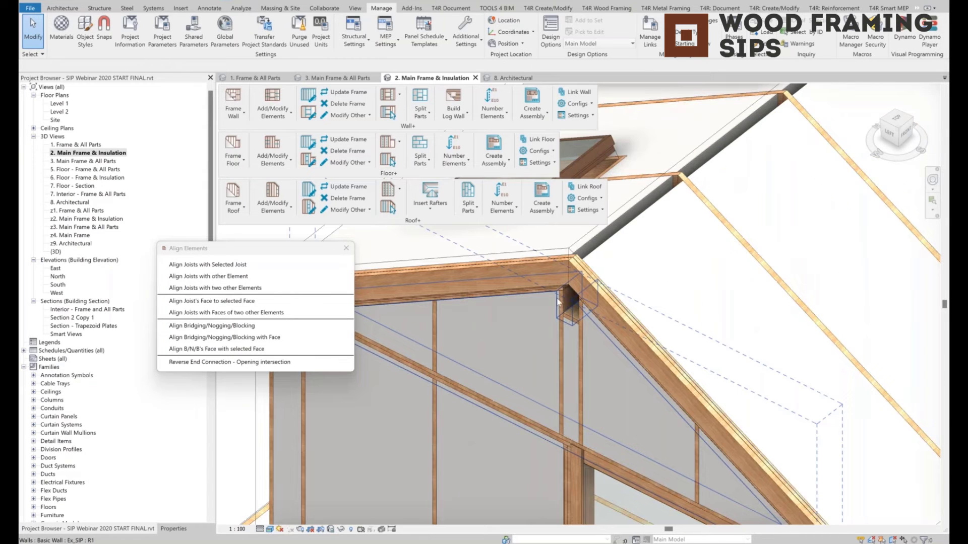
left_click(558, 302)
middle_click_drag(558, 301, 629, 296, "shift")
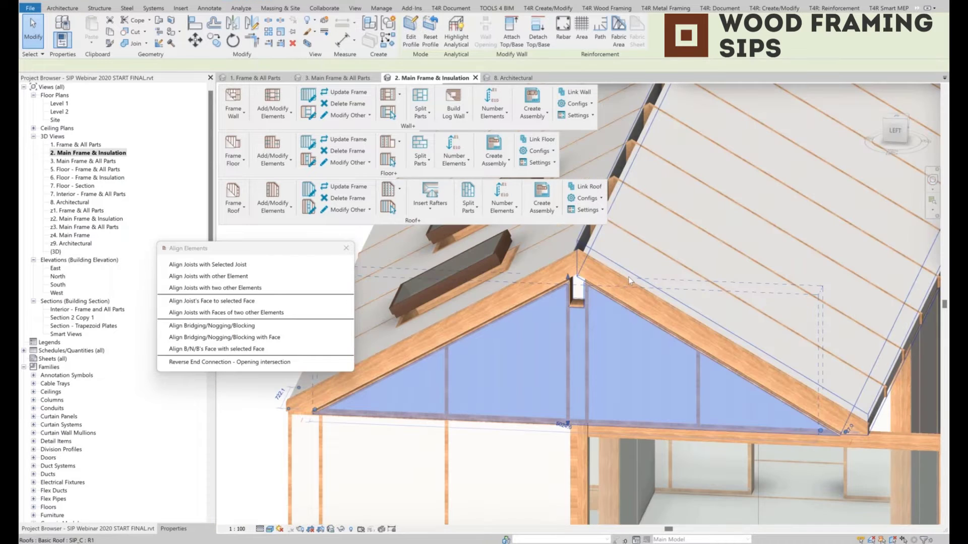
scroll(628, 277, "down", 3)
mouse_move(639, 271)
middle_mouse_down("shift")
mouse_move(658, 311)
mouse_move(621, 270)
middle_mouse_up("shift")
scroll(623, 267, "up", 2)
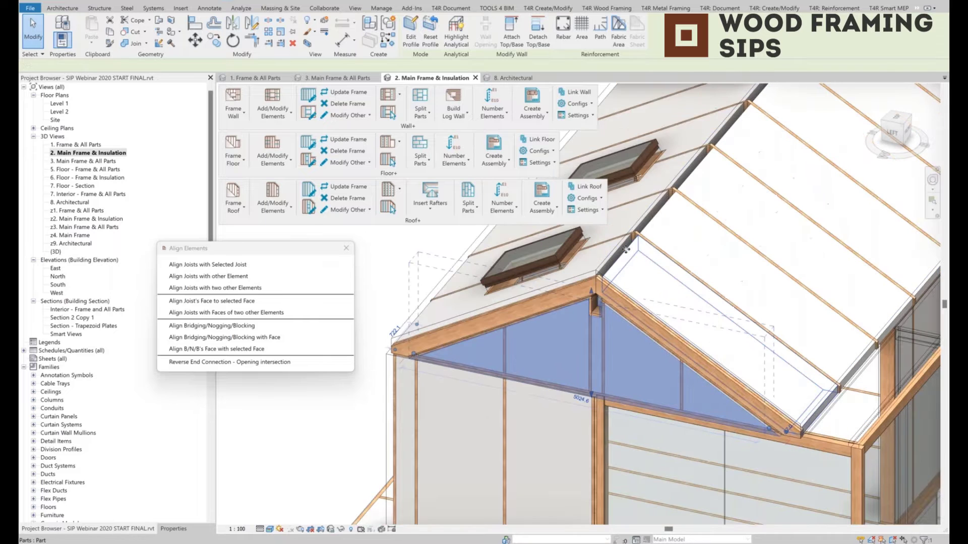
scroll(625, 249, "up", 2)
left_click(593, 289)
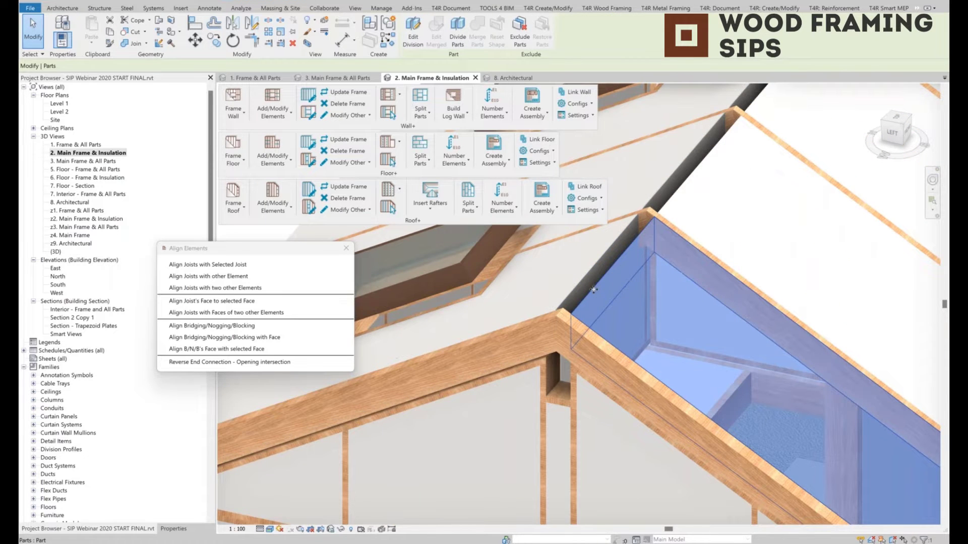
scroll(593, 290, "down", 5)
scroll(444, 313, "up", 2)
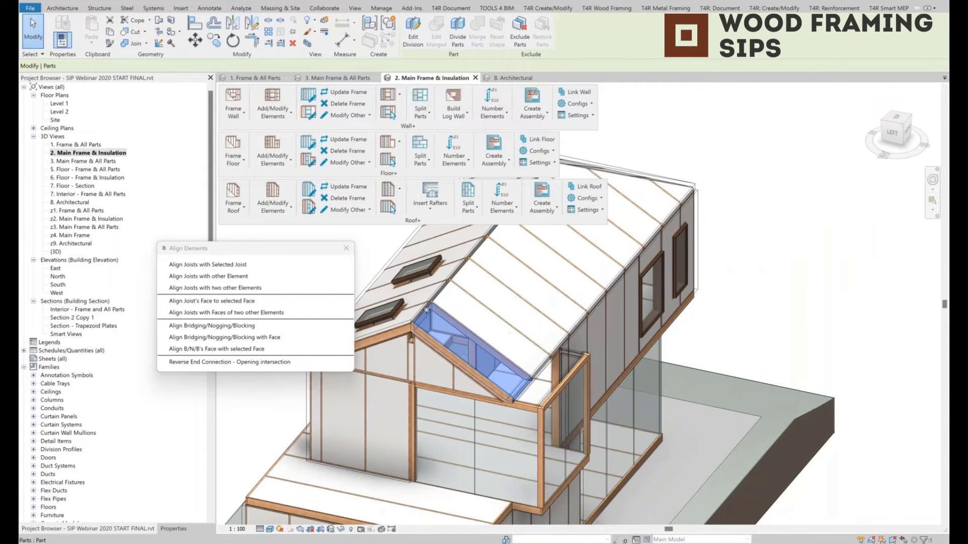
middle_click_drag(564, 323, 438, 348, "shift")
middle_click_drag(864, 464, 640, 341)
middle_click_drag(640, 340, 610, 348, "shift")
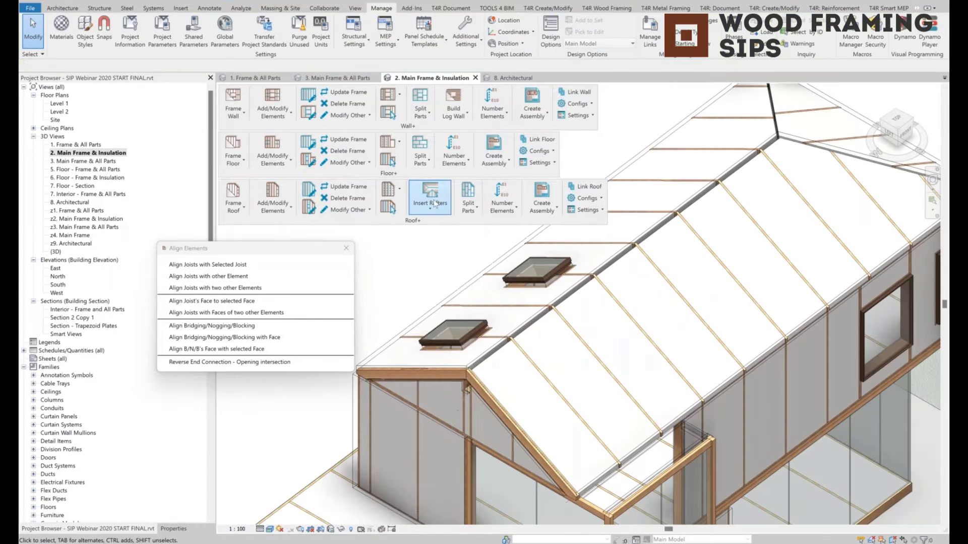
Step: Insert a ridge beam between the two main roof slopes with Insert Ridge, using the Rafters configuration
left_click(430, 199)
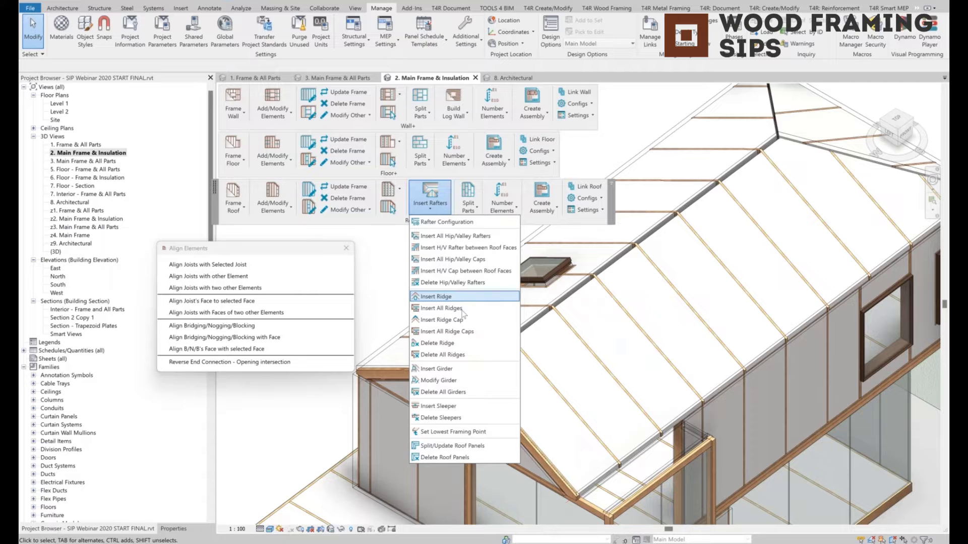
left_click(456, 296)
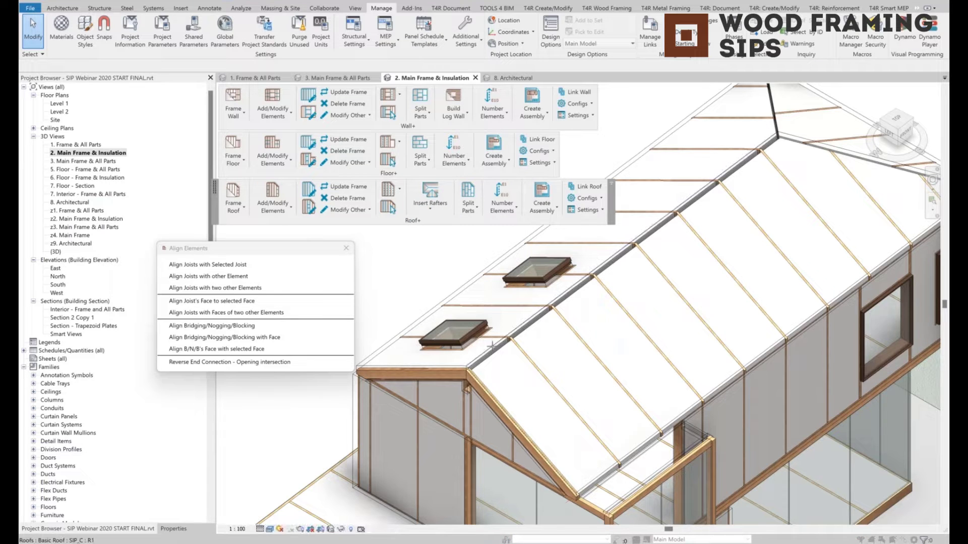
left_click(492, 347)
left_click(476, 270)
left_click(476, 288)
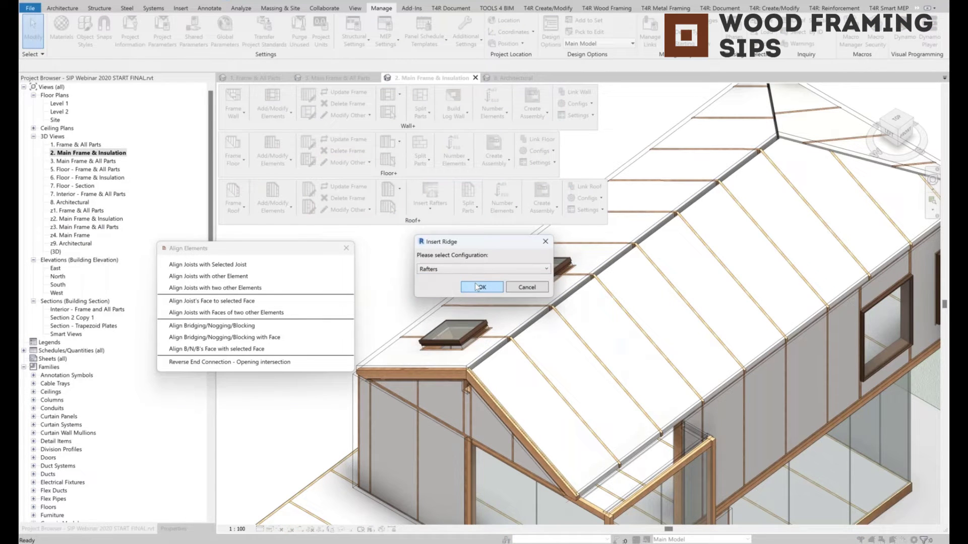
left_click(476, 288)
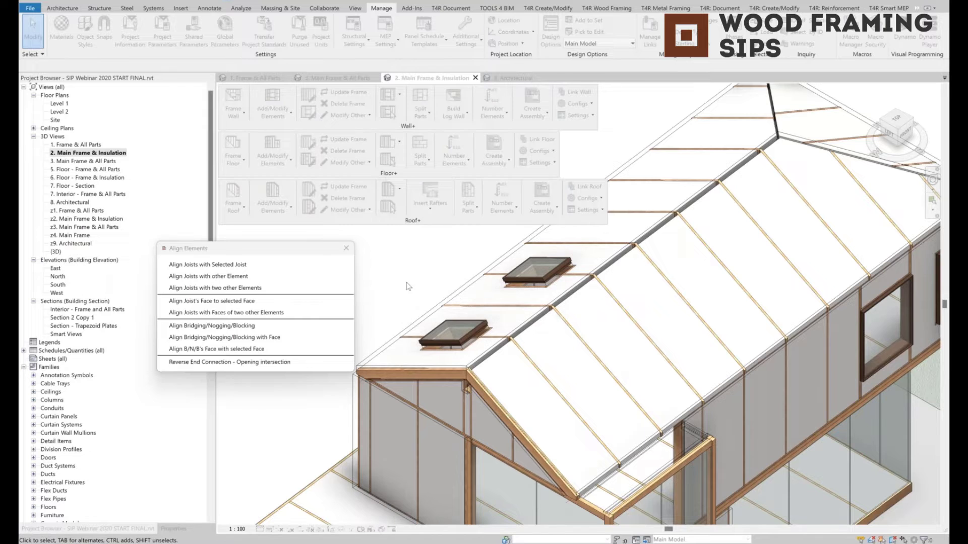
Step: Examine the ridge beam where it sits in the pocket of the gable wall
middle_click_drag(408, 286, 352, 288, "shift")
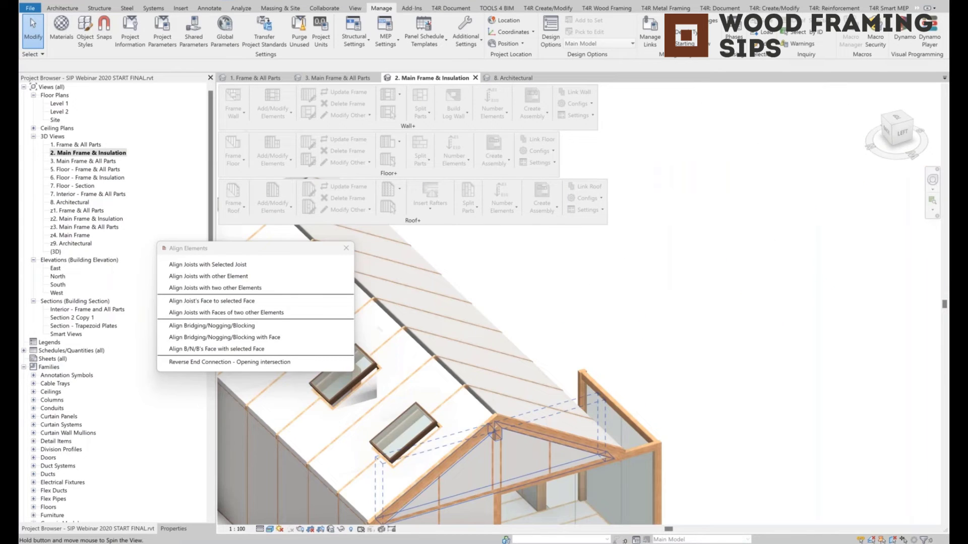
middle_click_drag(499, 363, 515, 367, "shift")
scroll(523, 333, "up", 5)
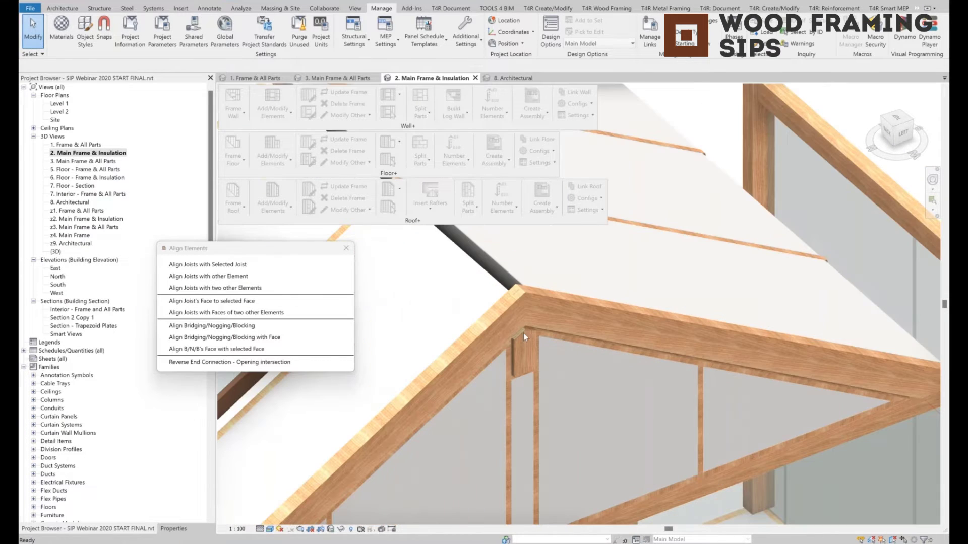
scroll(523, 333, "up", 3)
left_click(530, 416)
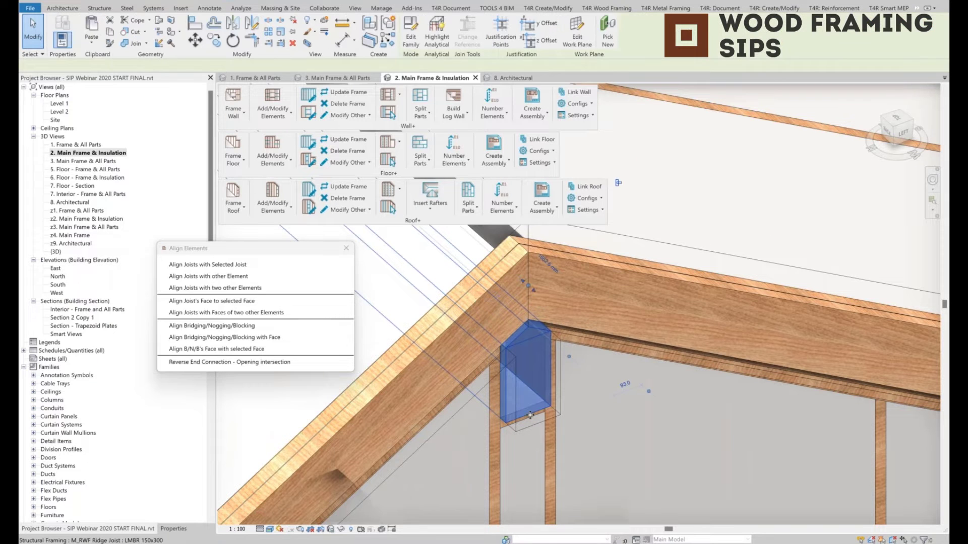
key("Escape")
Step: Open the 7. Interior - Frame & All Parts view and examine the ridge beam under the two roof slopes
double_click(90, 194)
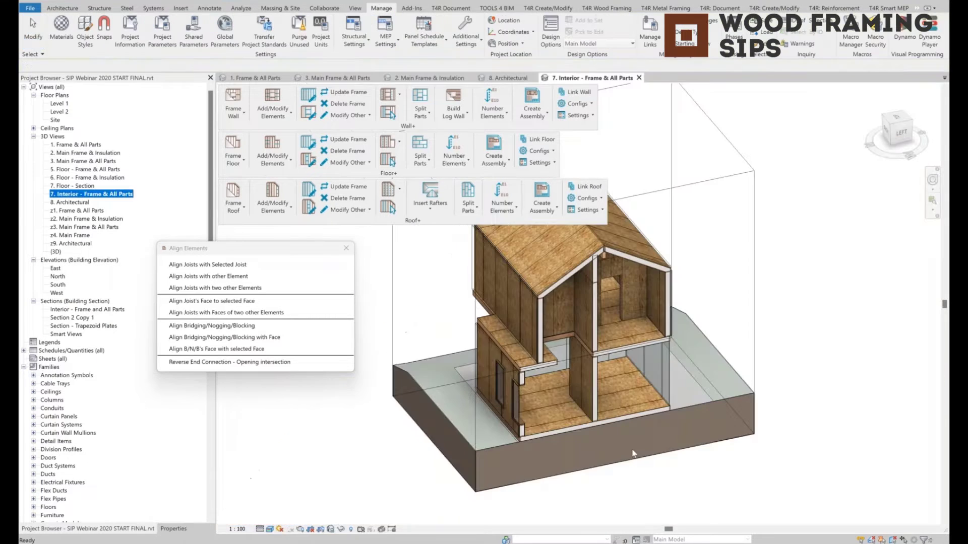
middle_click_drag(630, 288, 565, 338)
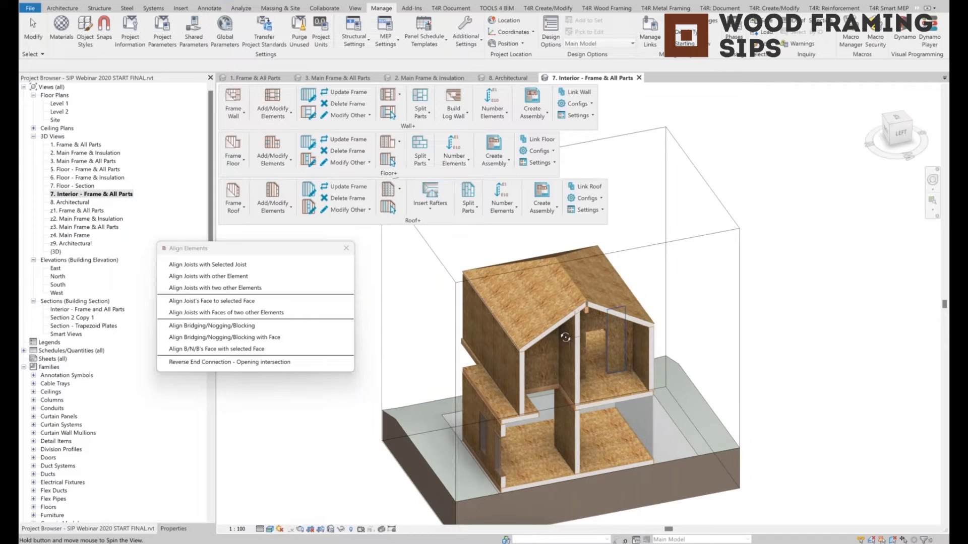
scroll(561, 318, "up", 5)
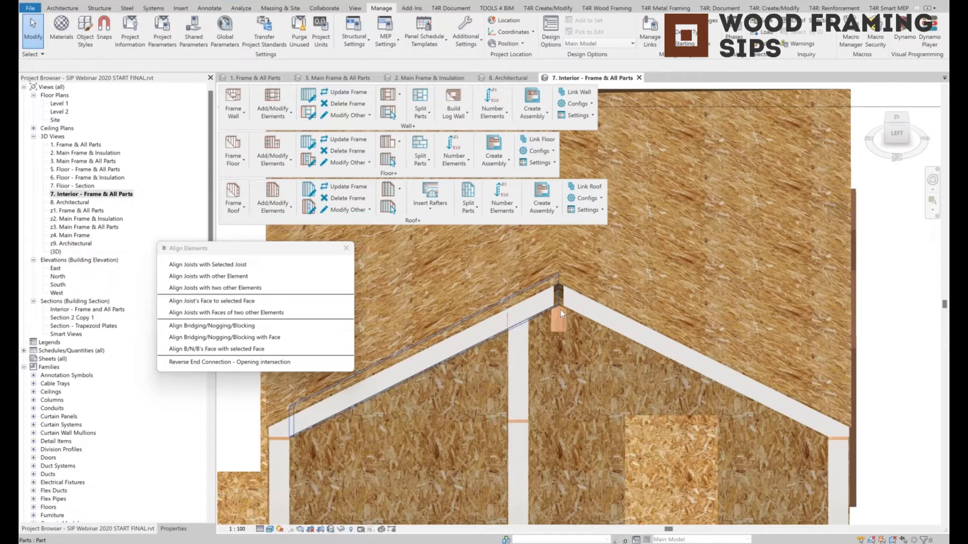
left_click(561, 310)
middle_click_drag(561, 310, 511, 409, "shift")
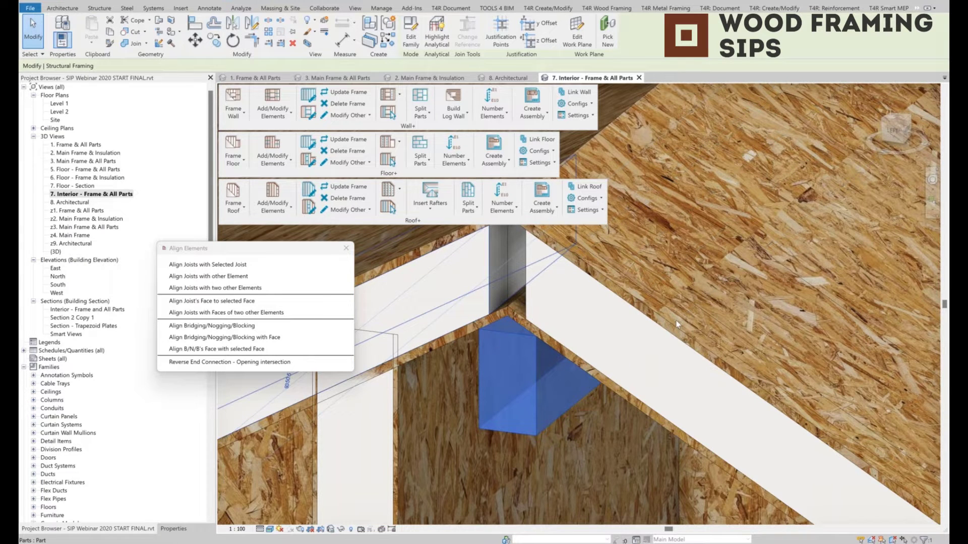
scroll(677, 324, "down", 4)
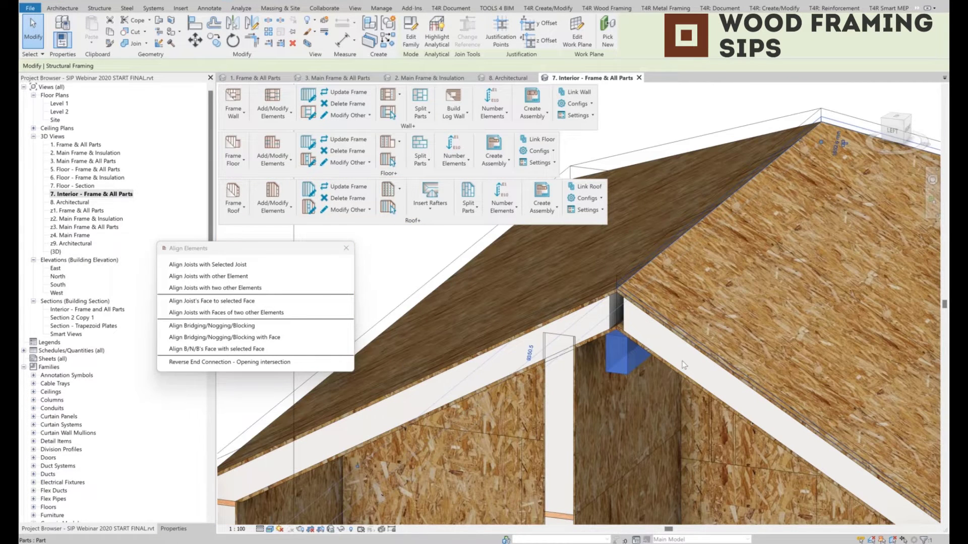
key("Escape")
middle_click_drag(683, 365, 578, 357, "shift")
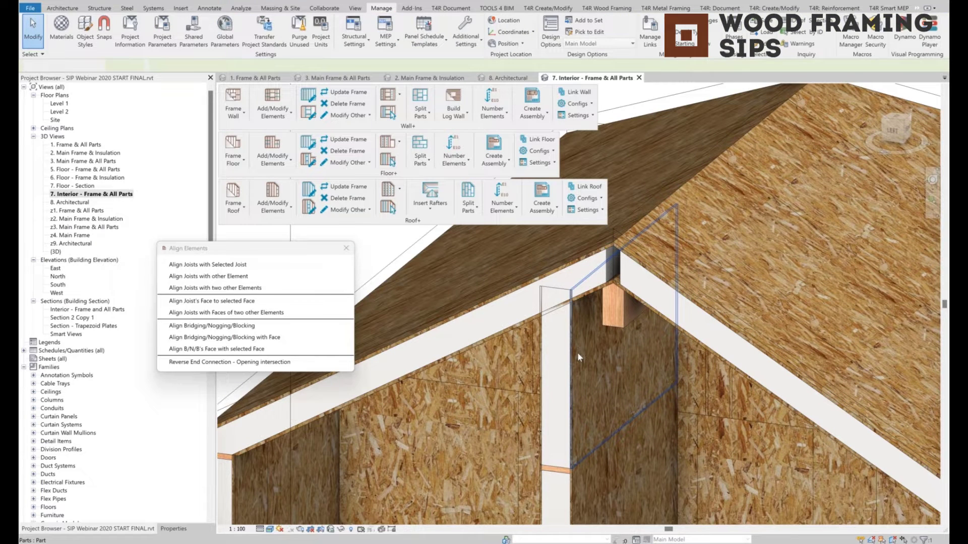
Step: Attach the top of the upper interior wall beside the ridge beam to the roof slope above it
left_click(574, 359)
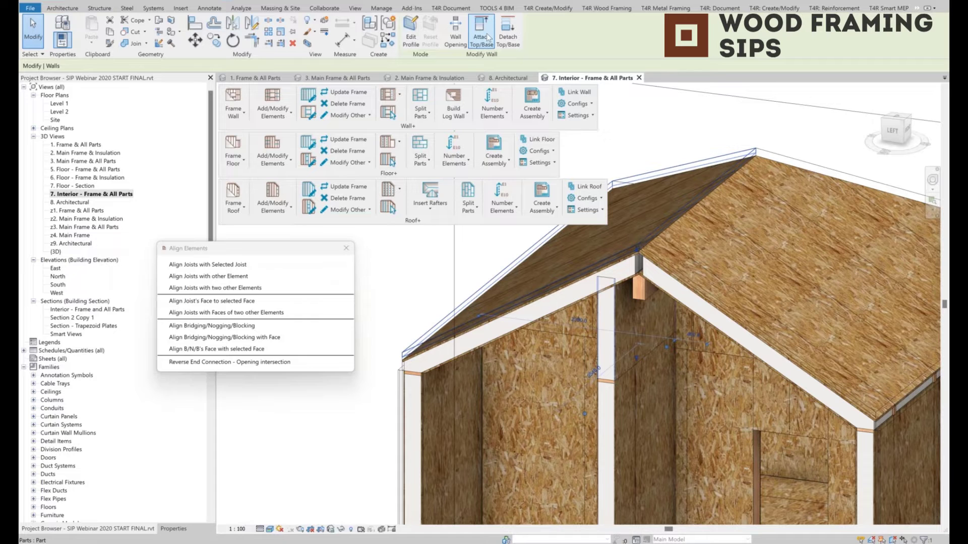
left_click(483, 34)
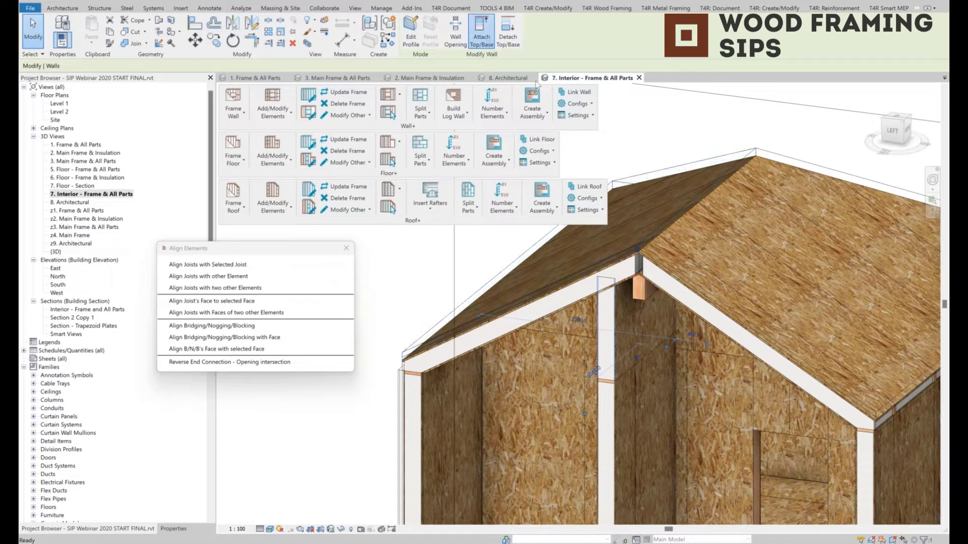
left_click(589, 276)
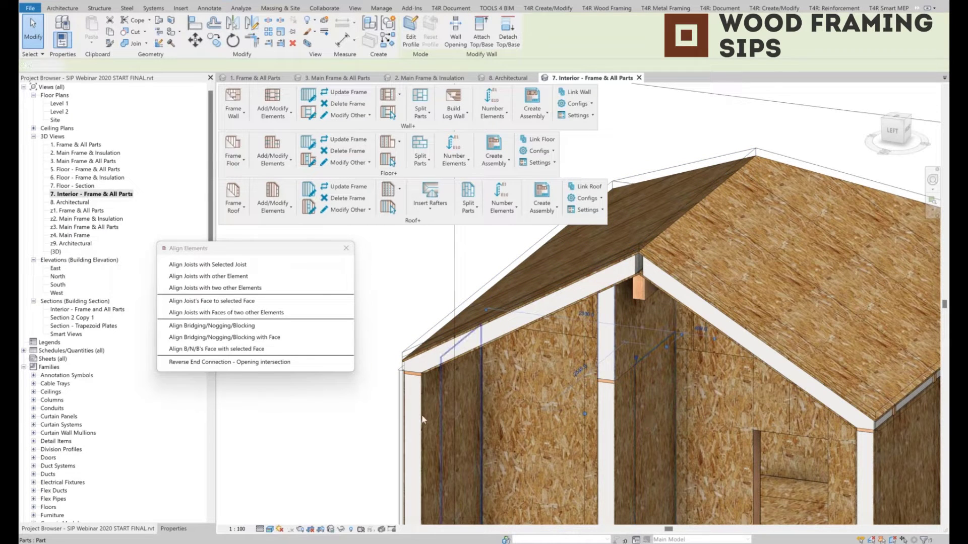
Step: Examine the top plate of the outer side wall at the eave and the ridge beam beside the interior wall
scroll(422, 419, "up", 3)
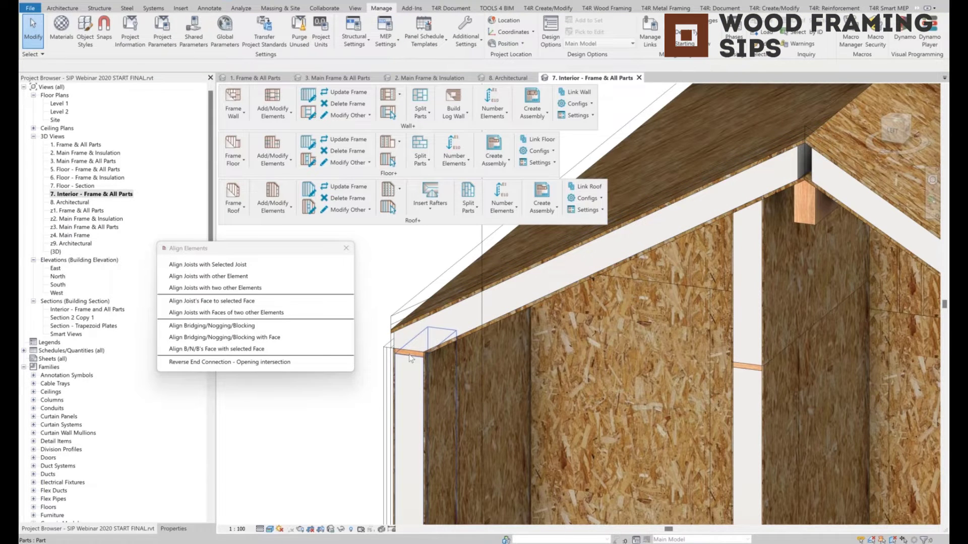
left_click(410, 359)
scroll(409, 357, "up", 2)
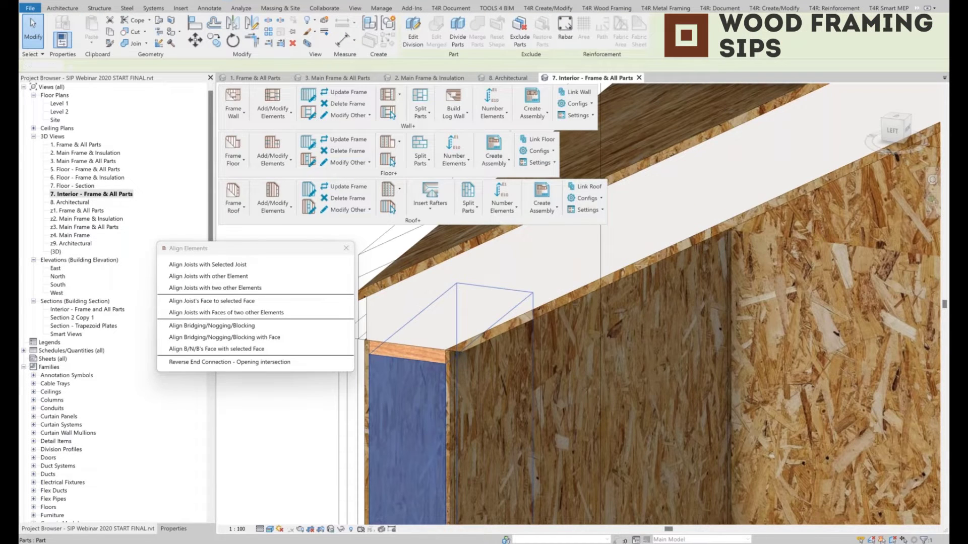
left_click(417, 307)
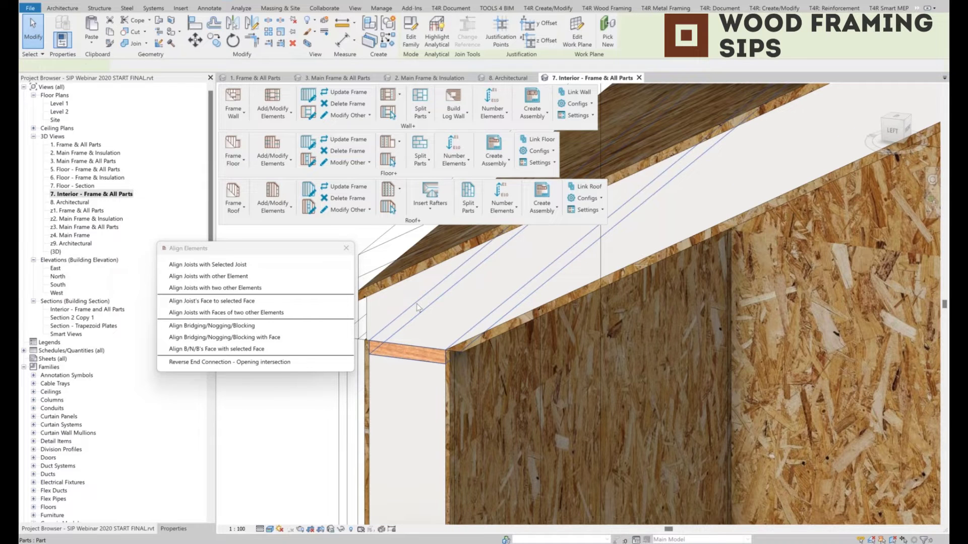
scroll(425, 324, "down", 4)
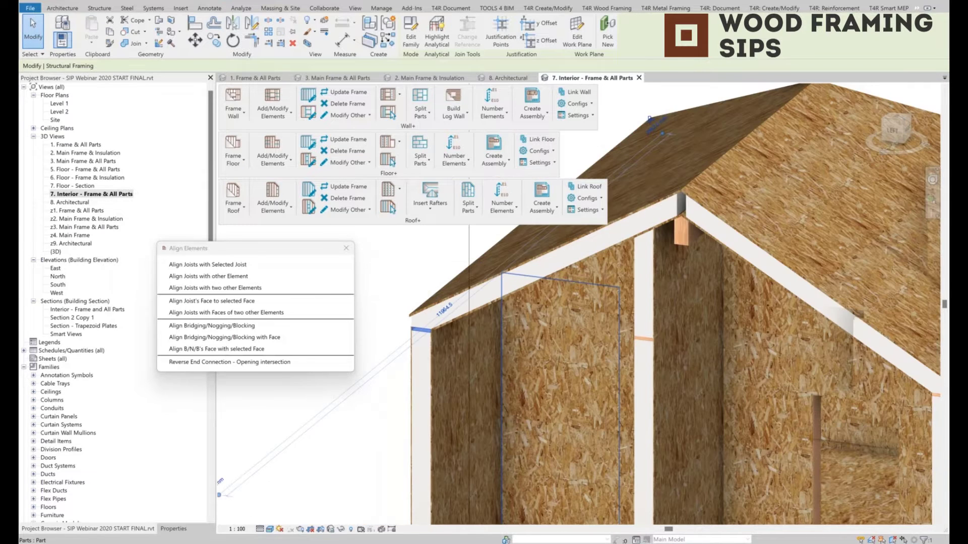
scroll(573, 293, "up", 3)
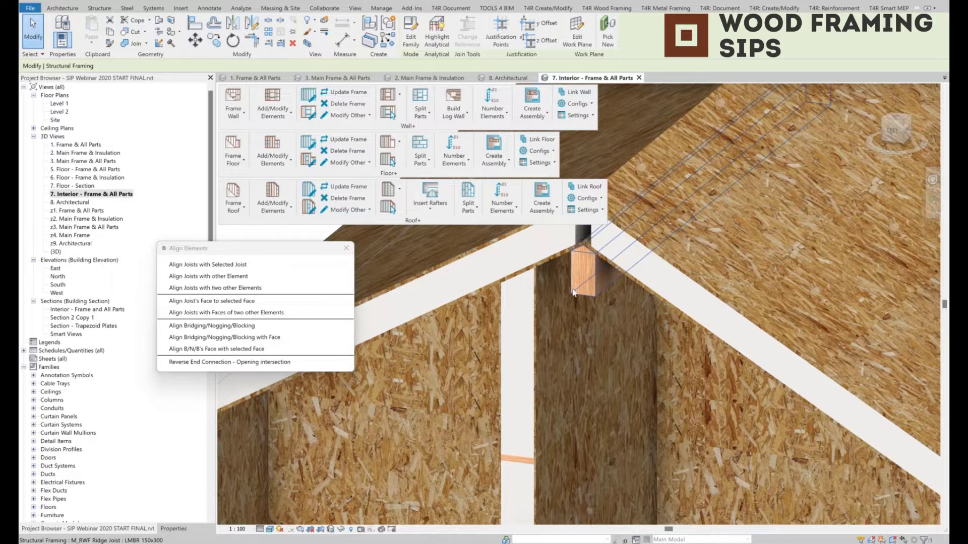
key("Escape")
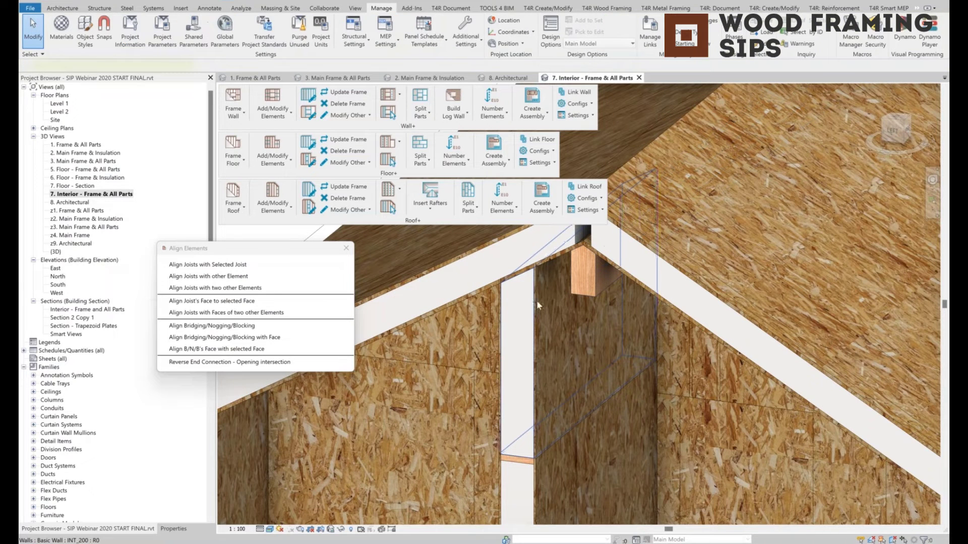
Step: Frame the roof-attached interior wall beside the ridge beam with Frame Wall and check its top plate under the slope
left_click(535, 303)
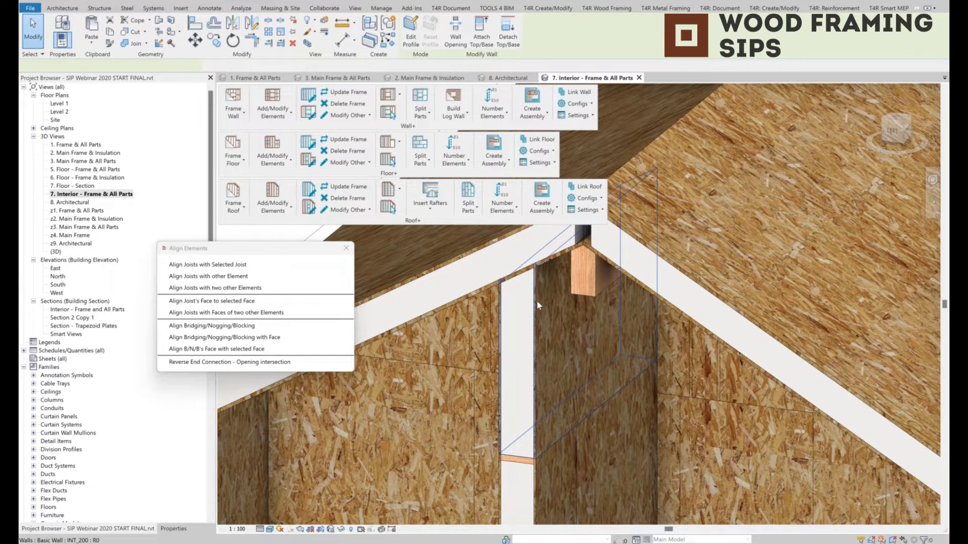
key("Escape")
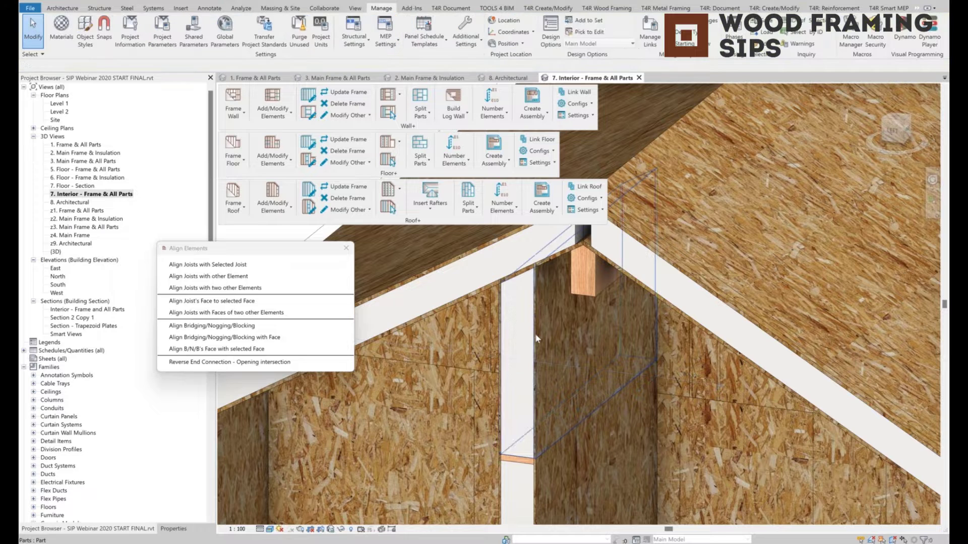
left_click(535, 334)
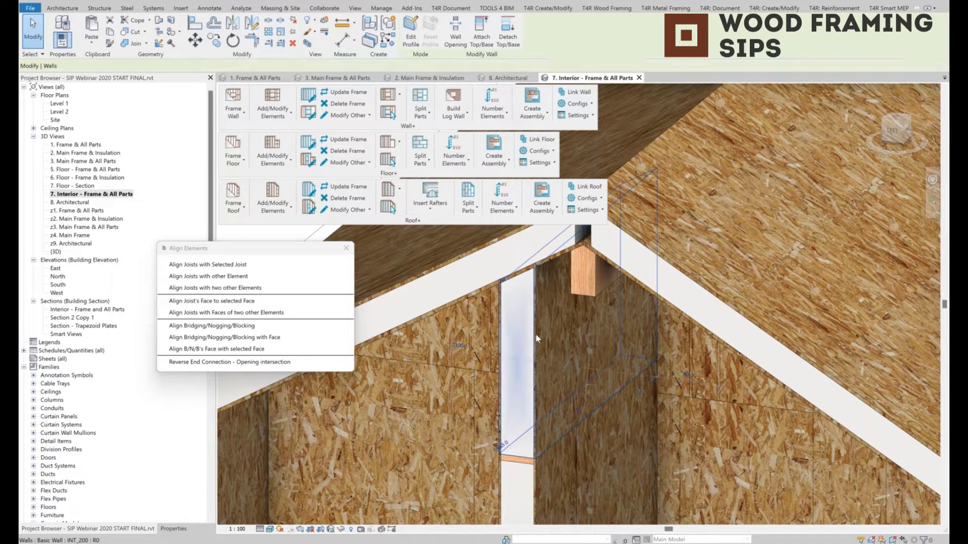
left_click(232, 97)
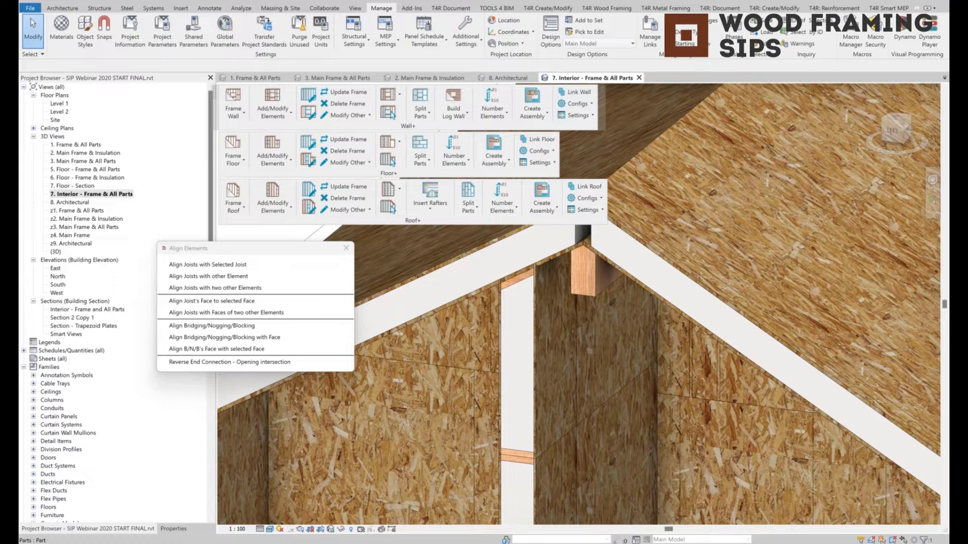
left_click(525, 277)
middle_click_drag(524, 277, 89, 150, "shift")
Step: Insert all hip/valley rafters in the 2. Main Frame & Insulation view using the Rafters configuration
double_click(89, 153)
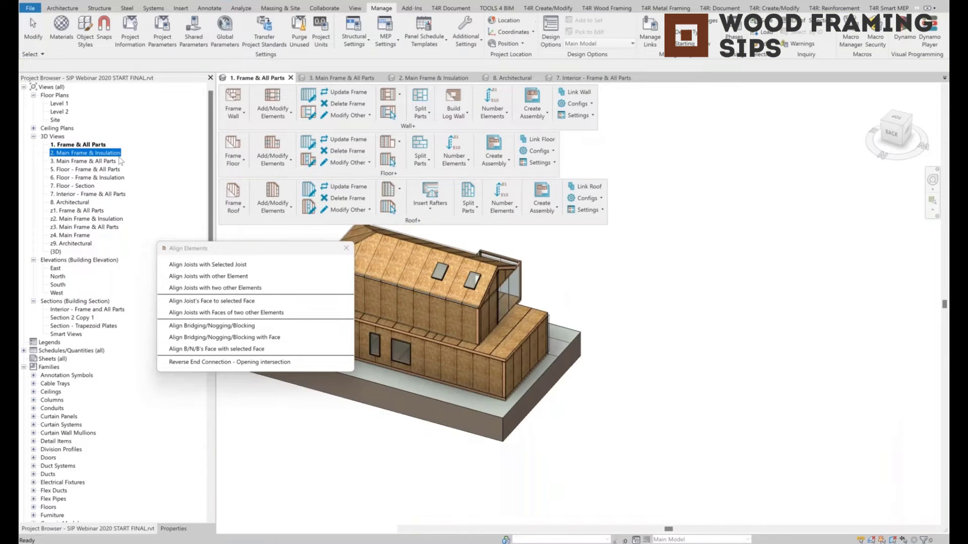
scroll(610, 318, "down", 8)
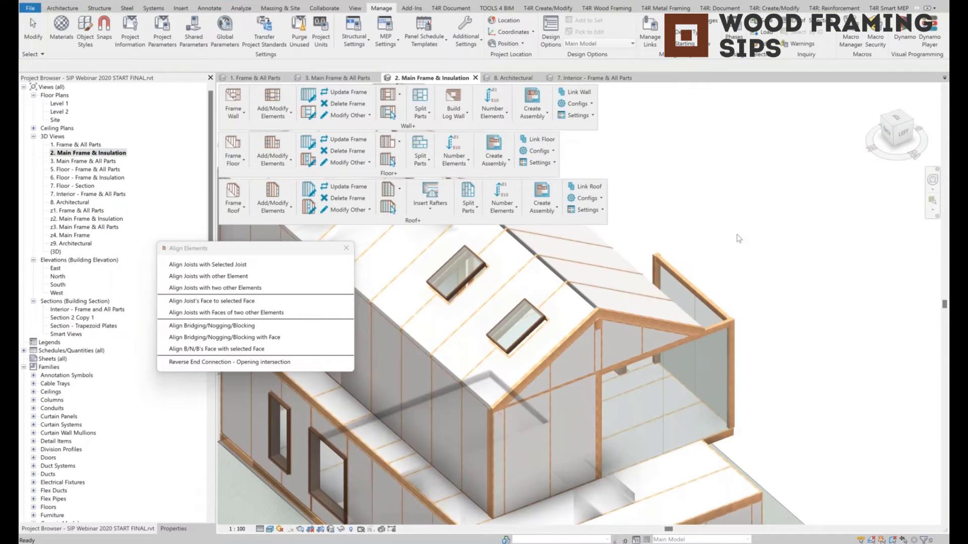
middle_click_drag(738, 240, 460, 333, "shift")
scroll(460, 334, "up", 4)
scroll(460, 334, "up", 4)
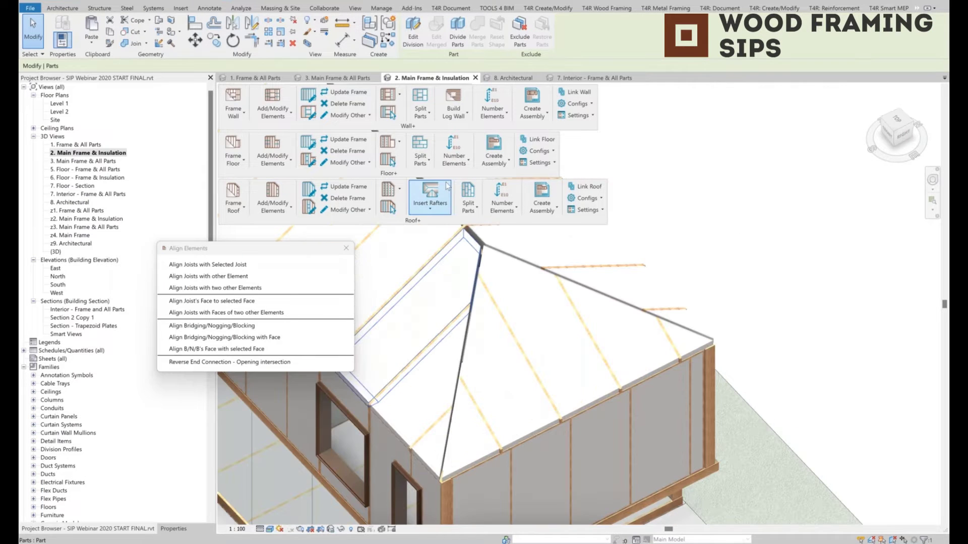
left_click(446, 186)
left_click(430, 201)
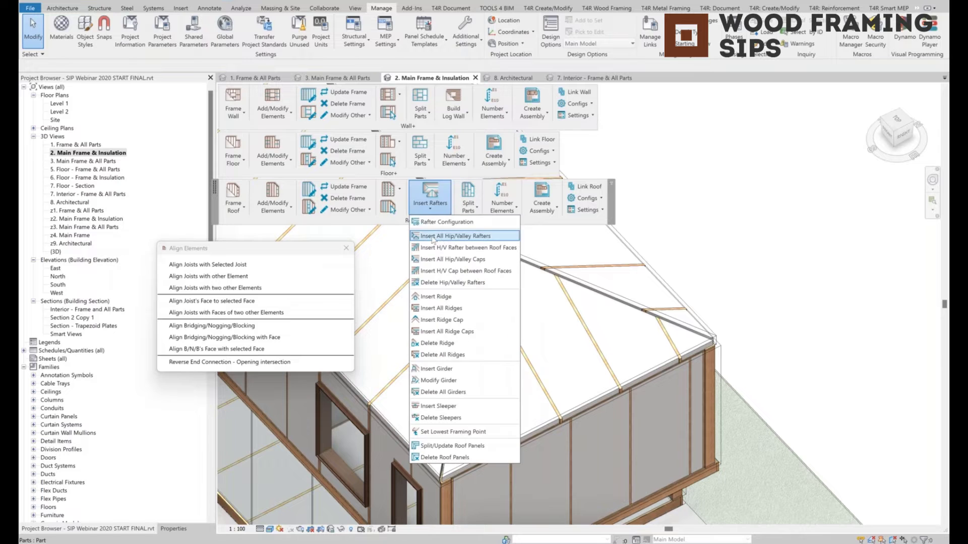
left_click(474, 265)
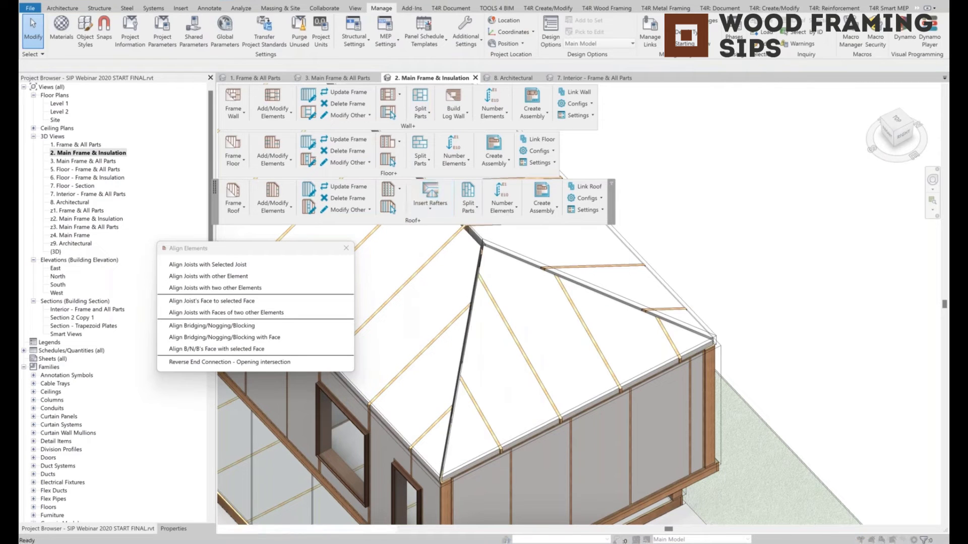
left_click(471, 308)
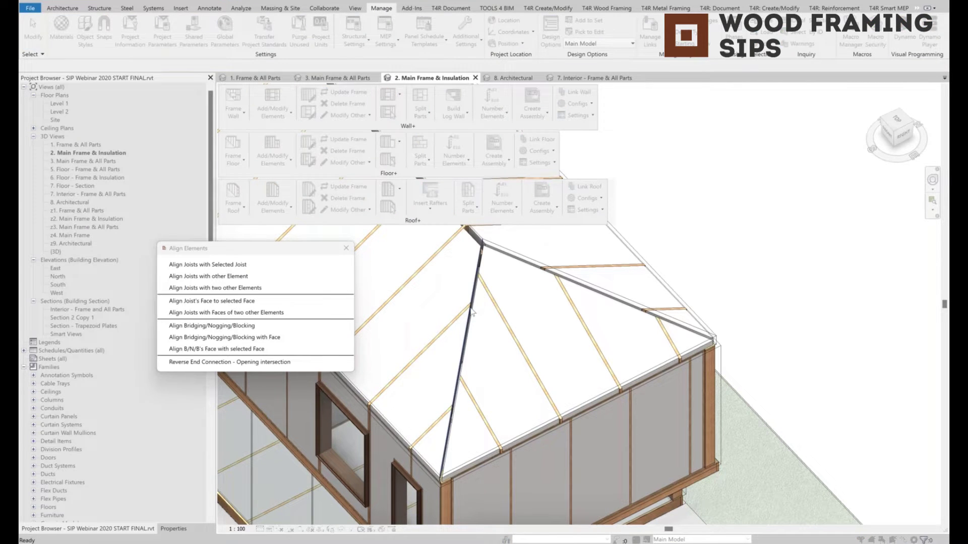
left_click(477, 271)
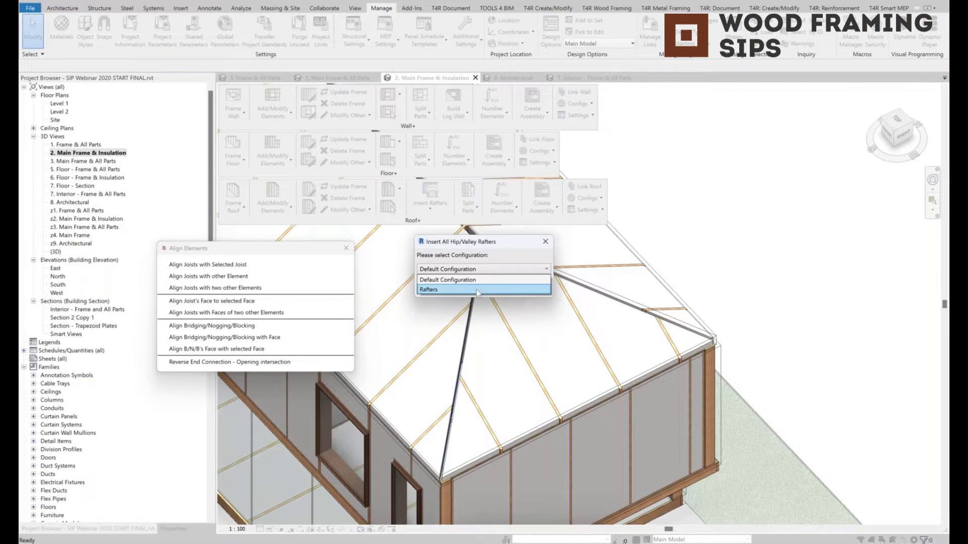
left_click(458, 290)
left_click(494, 290)
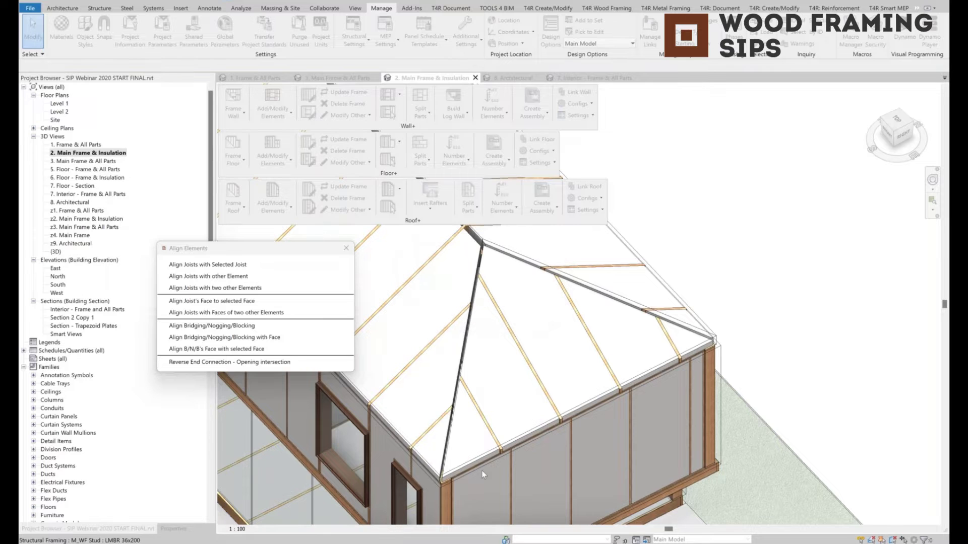
Step: Examine the hip rafters where they meet the ridge and the roof framing toward the gable end
scroll(508, 291, "up", 5)
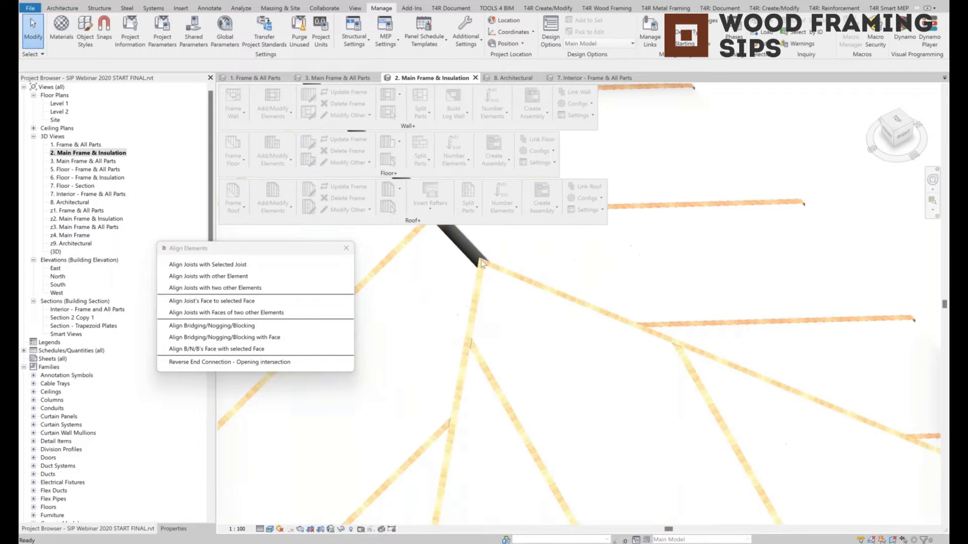
scroll(508, 291, "down", 10)
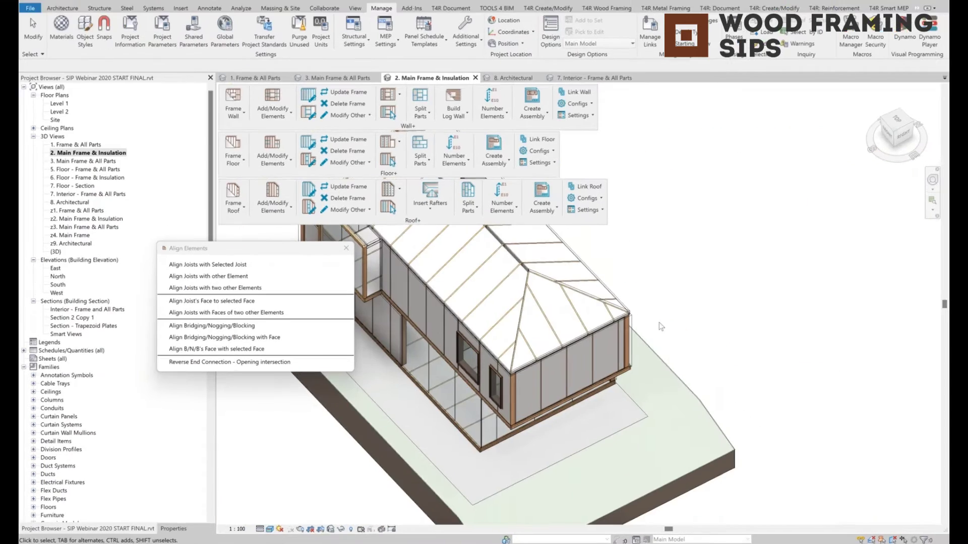
middle_click_drag(524, 343, 525, 286, "shift")
scroll(596, 296, "up", 5)
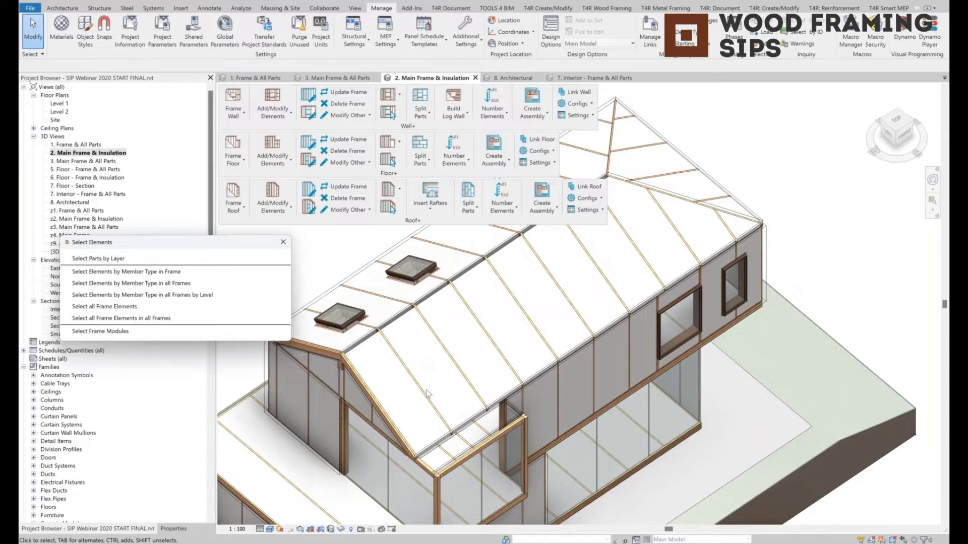
left_click(444, 471)
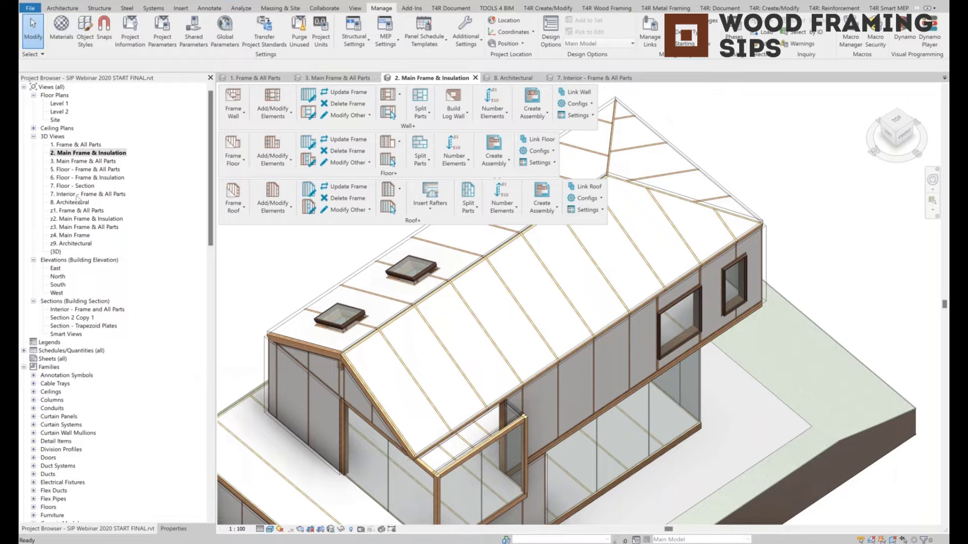
Step: Open the Interior - Frame and All Parts section and examine the ridge joist, eave rim joist and outer wall's top plate
double_click(93, 310)
scroll(576, 270, "up", 5)
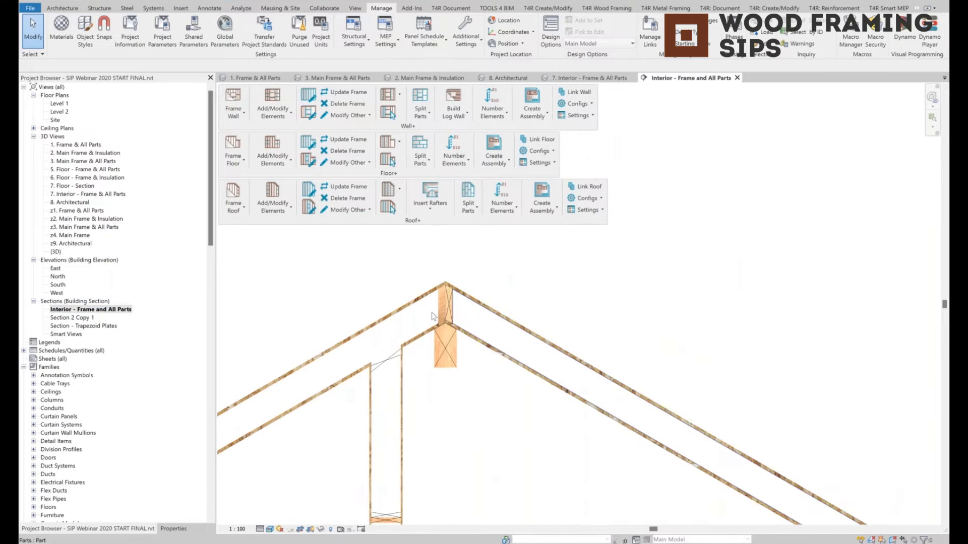
scroll(444, 306, "up", 4)
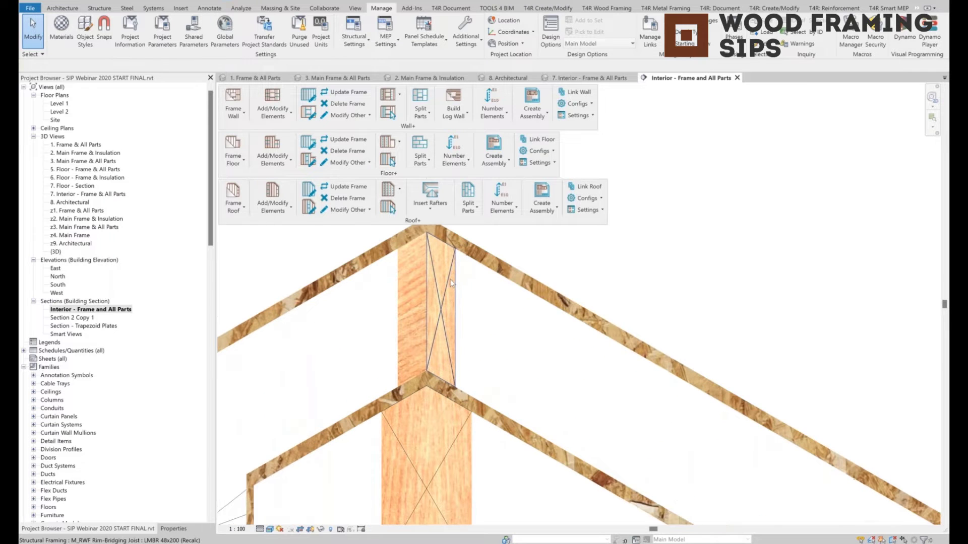
left_click(442, 307)
scroll(465, 401, "down", 4)
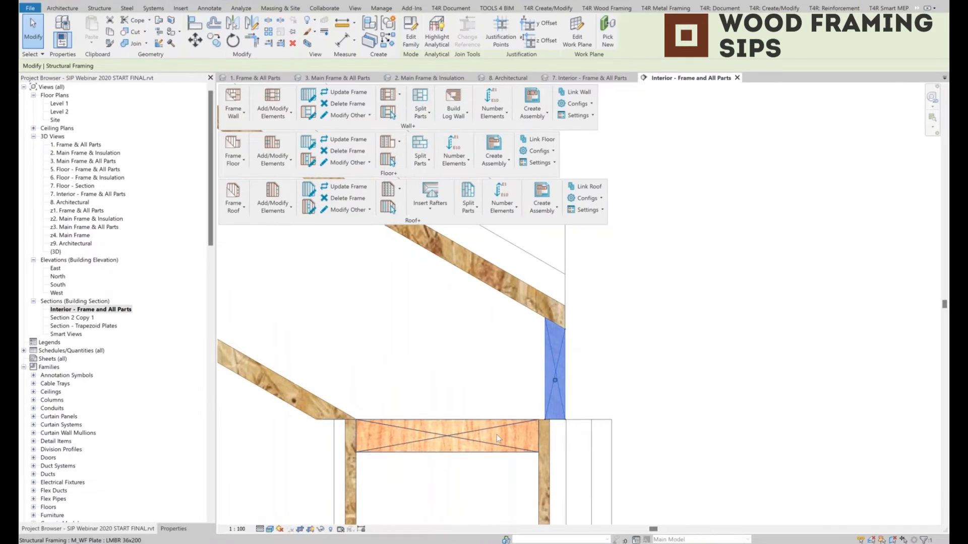
left_click(496, 418)
scroll(603, 379, "down", 8)
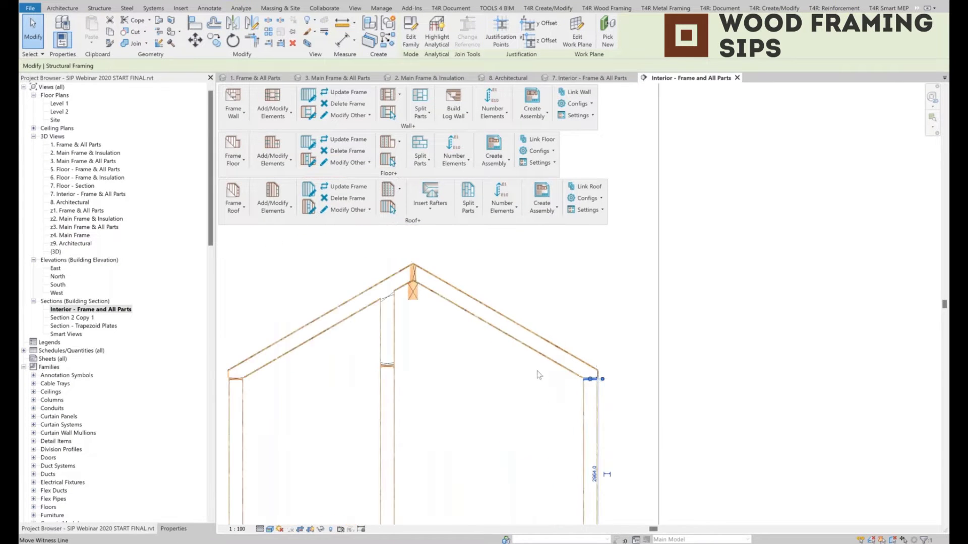
left_click(490, 376)
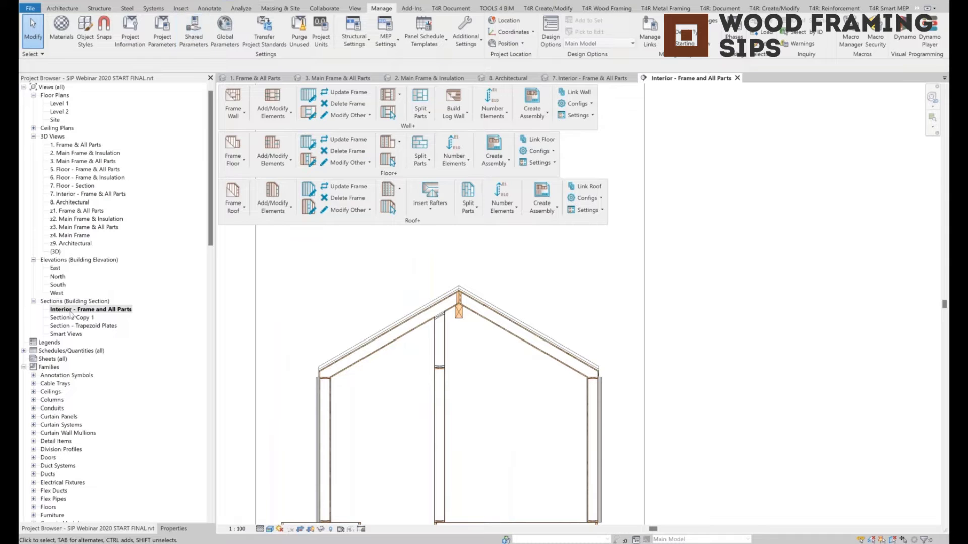
Step: Examine the whole house model in the 1. Frame & All Parts and 2. Main Frame & Insulation views
double_click(84, 146)
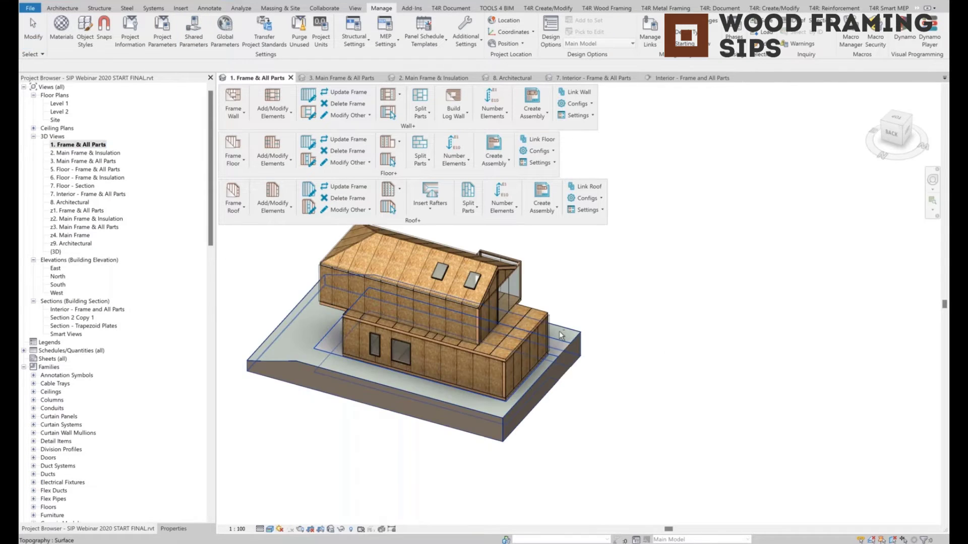
scroll(559, 331, "down", 3)
middle_click_drag(603, 324, 321, 299, "shift")
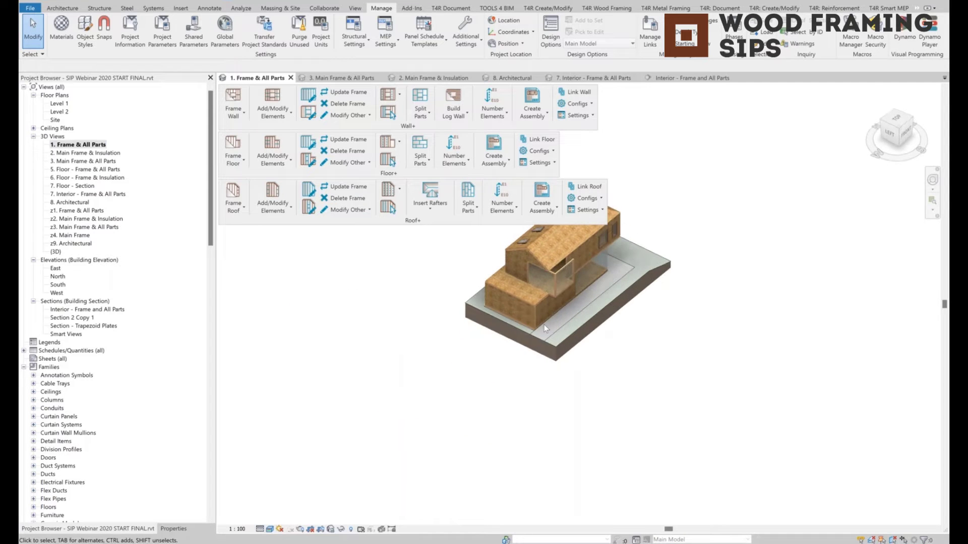
left_click(89, 153)
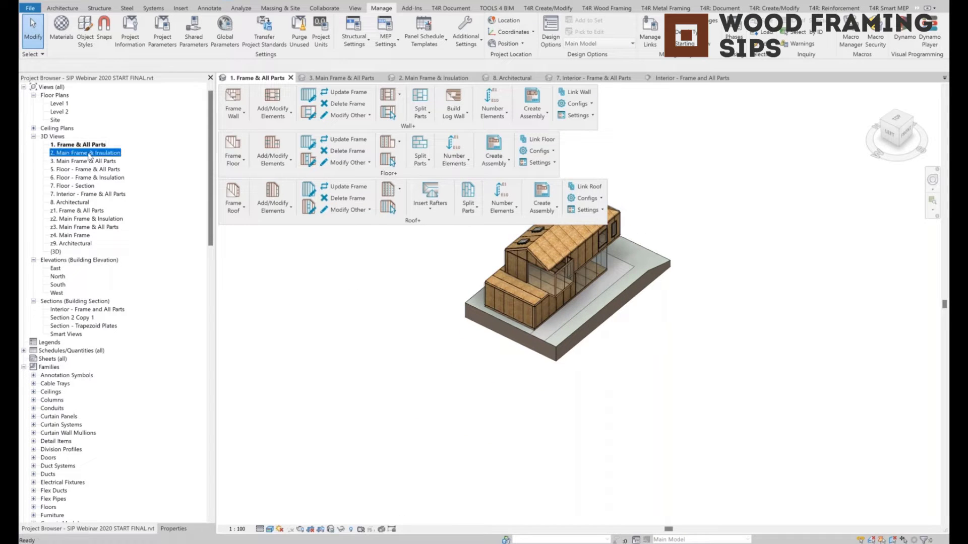
double_click(89, 153)
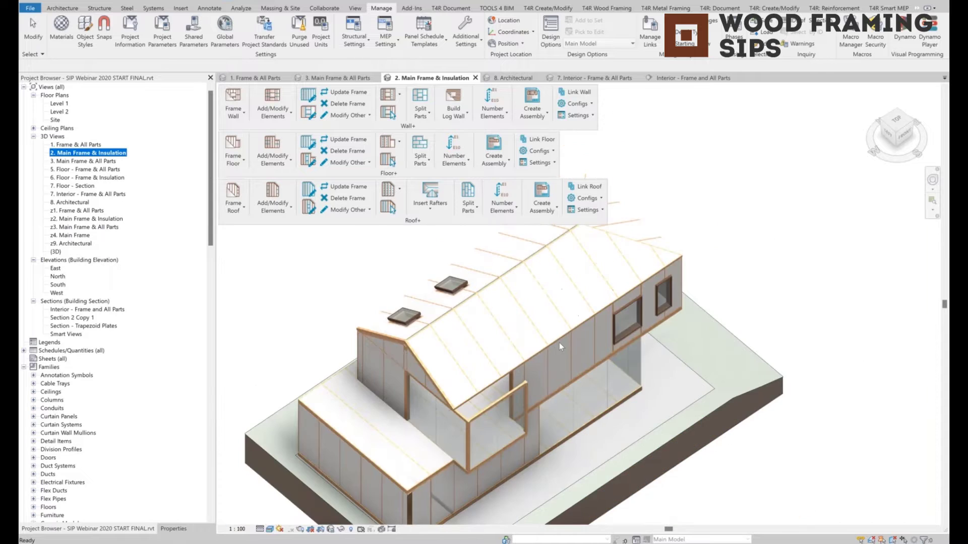
middle_click_drag(536, 324, 510, 373, "shift")
scroll(513, 354, "up", 4)
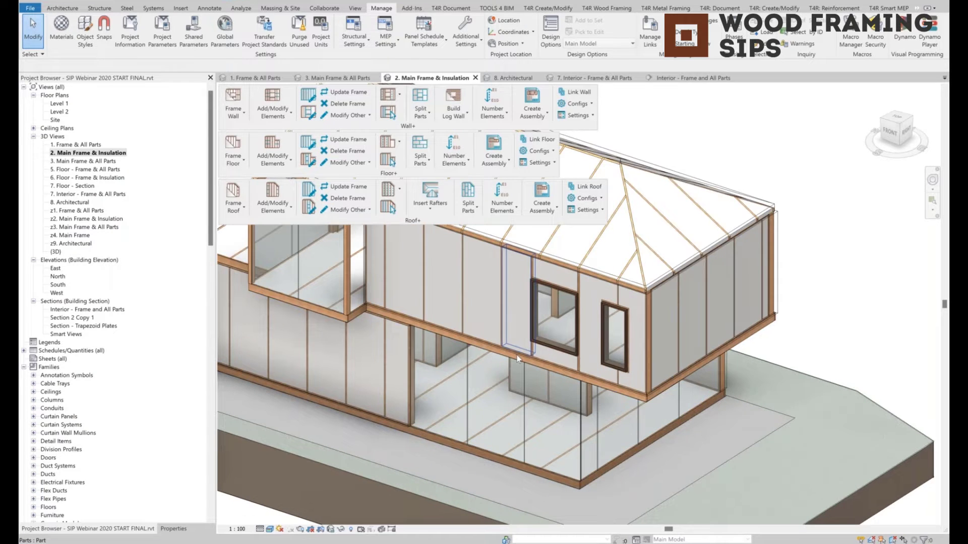
scroll(520, 359, "down", 1)
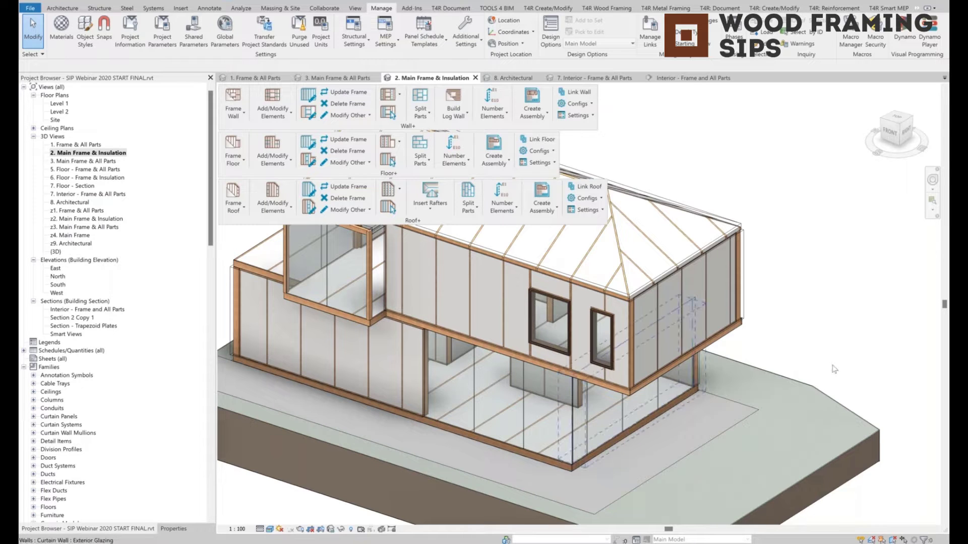
Step: Number the walls with Number Walls and check the Mark property of the two long upper exterior walls
left_click(500, 117)
left_click(542, 173)
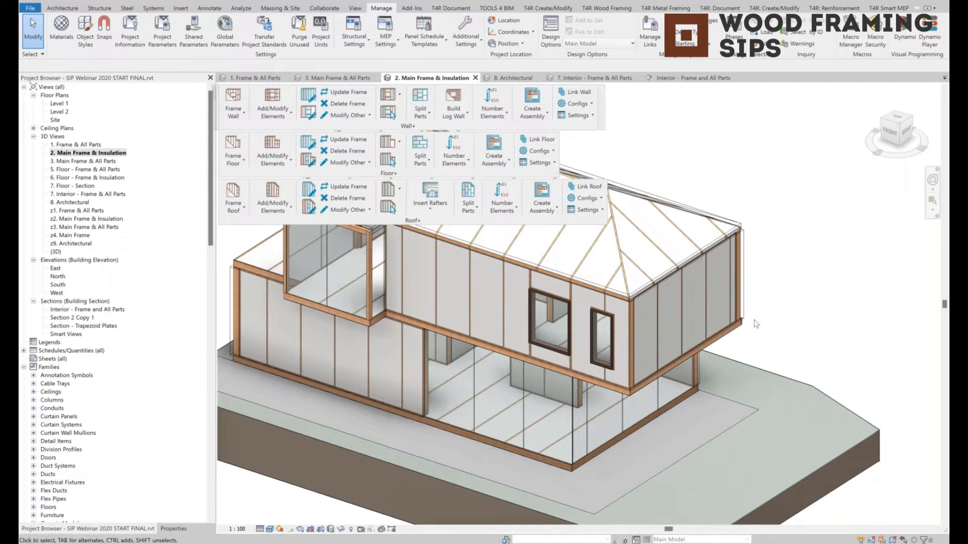
left_click(739, 313)
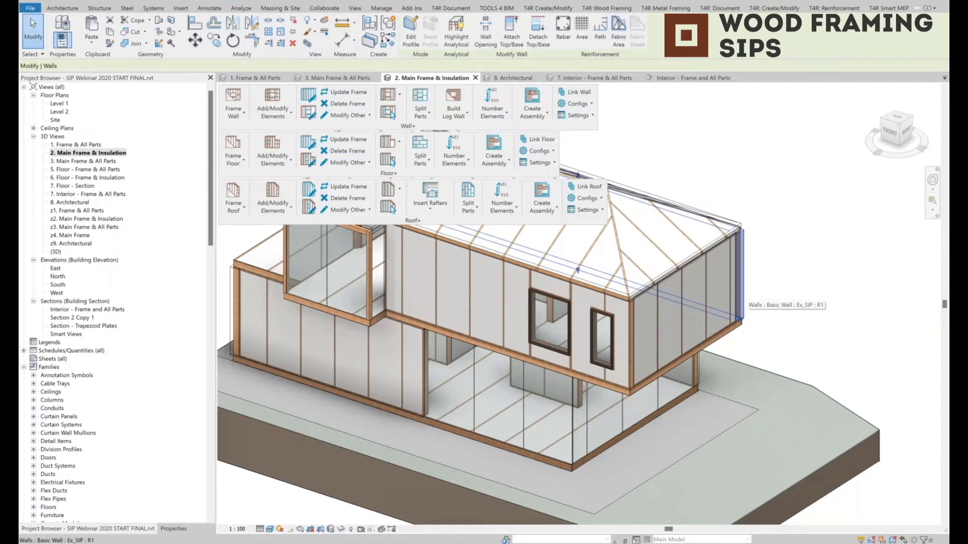
left_click(173, 529)
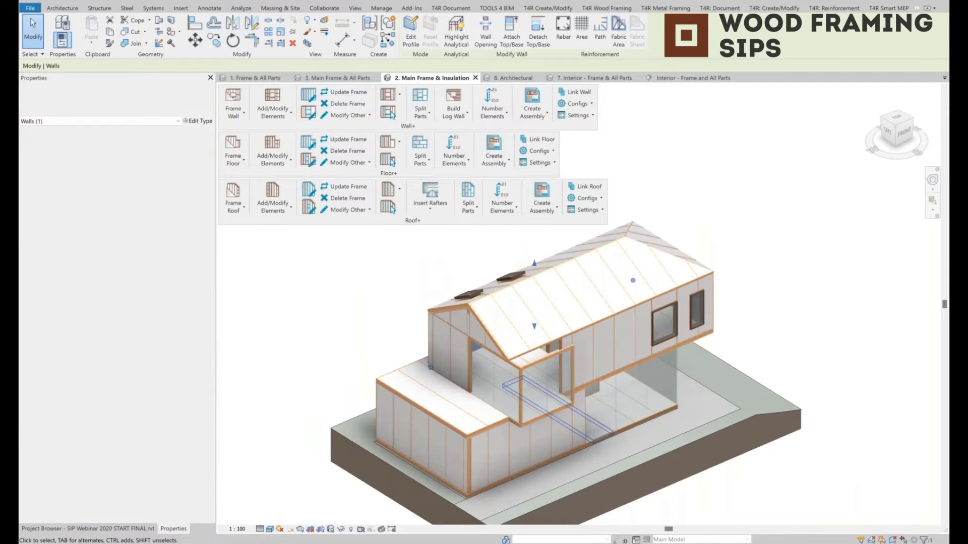
scroll(600, 377, "up", 3)
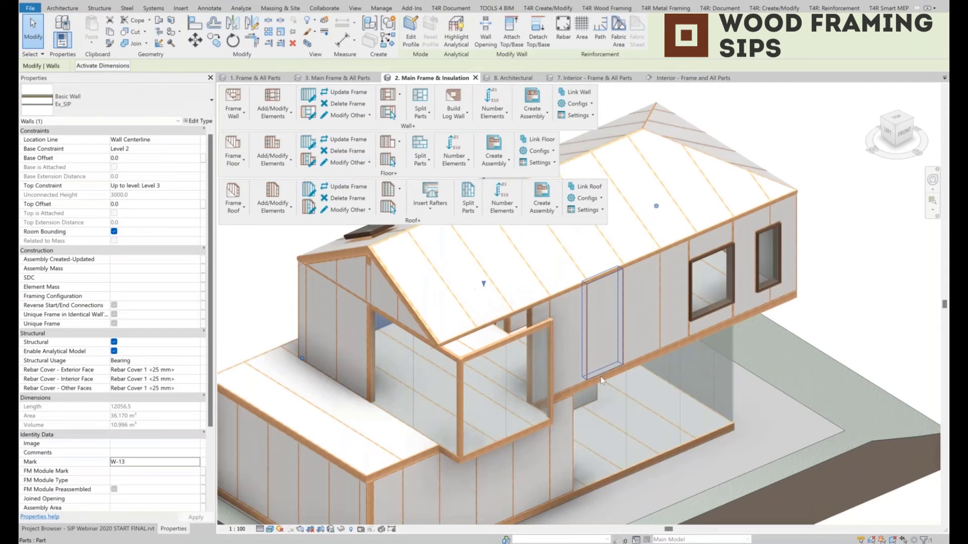
left_click(176, 462)
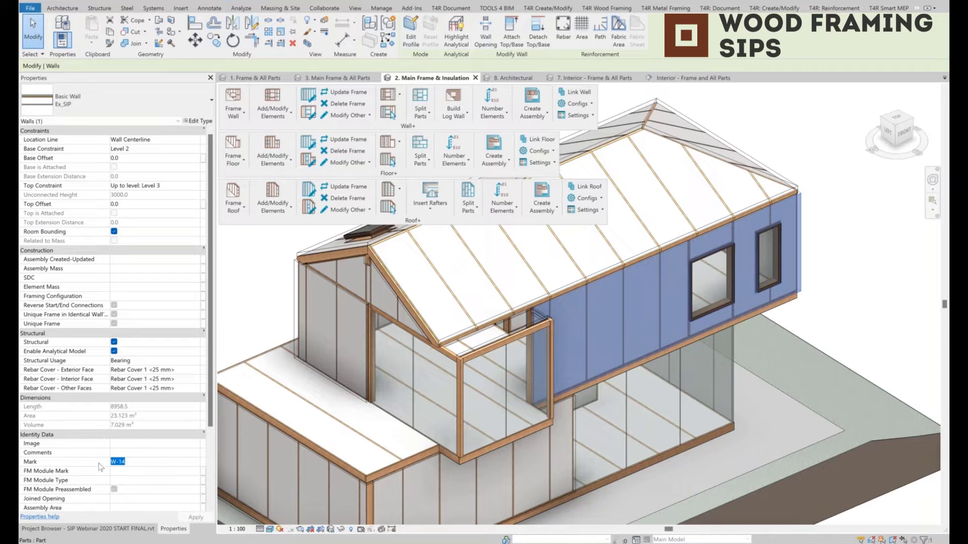
left_click(686, 315)
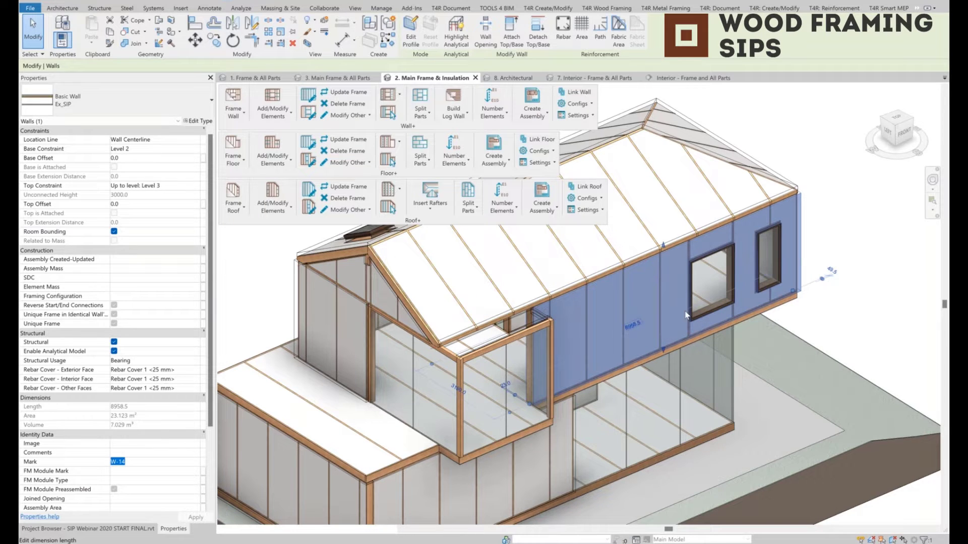
left_click(262, 270)
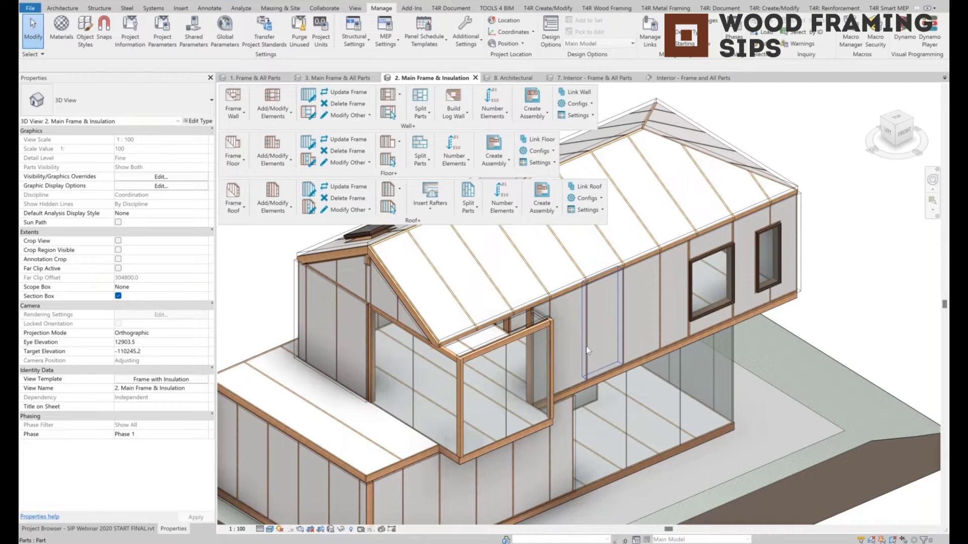
Step: Inspect a stud in the upper side wall, run Number Elements on the framing, and check an adjacent insulation part's identity data
left_click(587, 350)
left_click(586, 350)
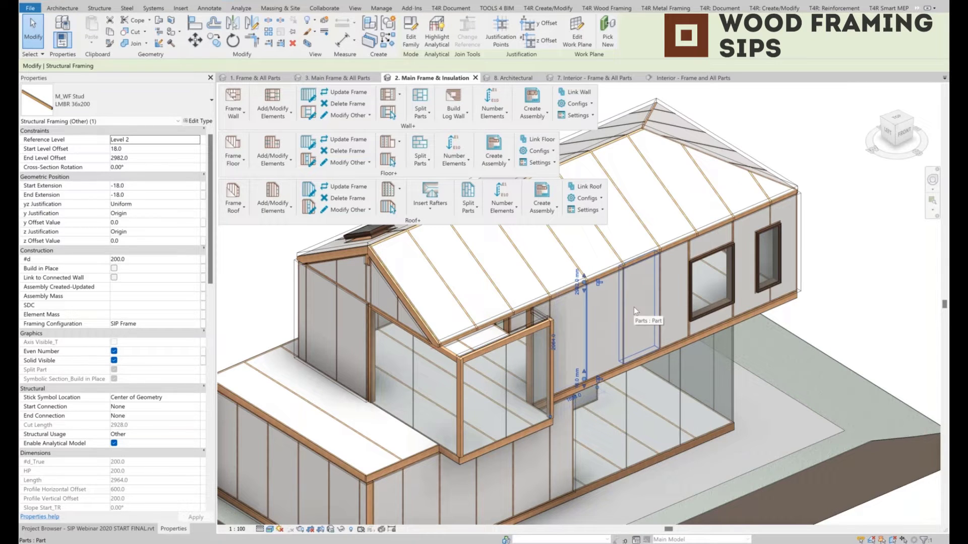
left_click(845, 320)
left_click(496, 112)
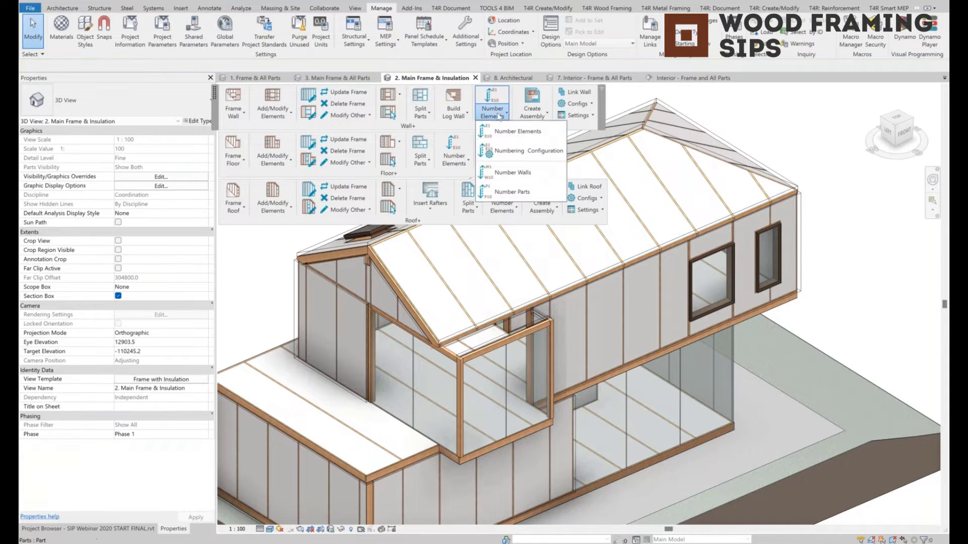
left_click(540, 133)
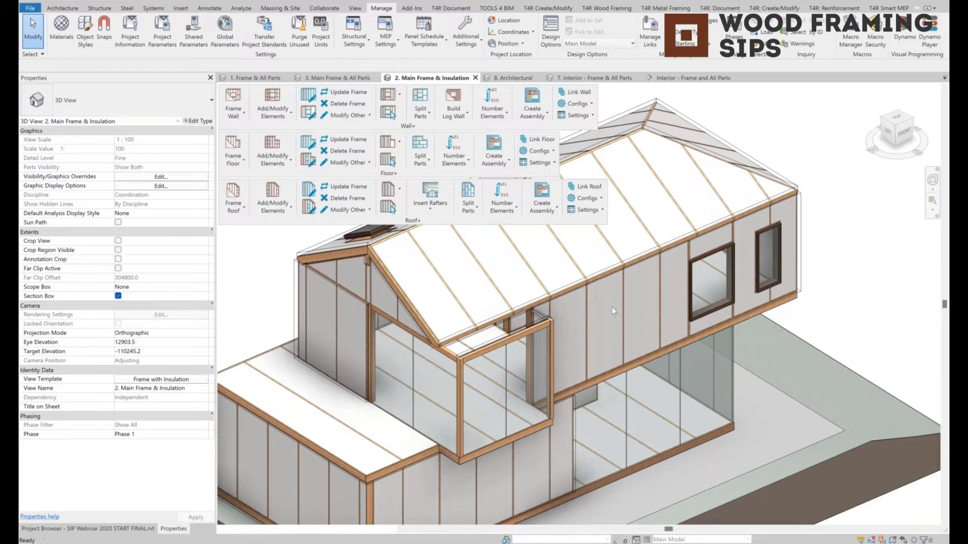
left_click(618, 360)
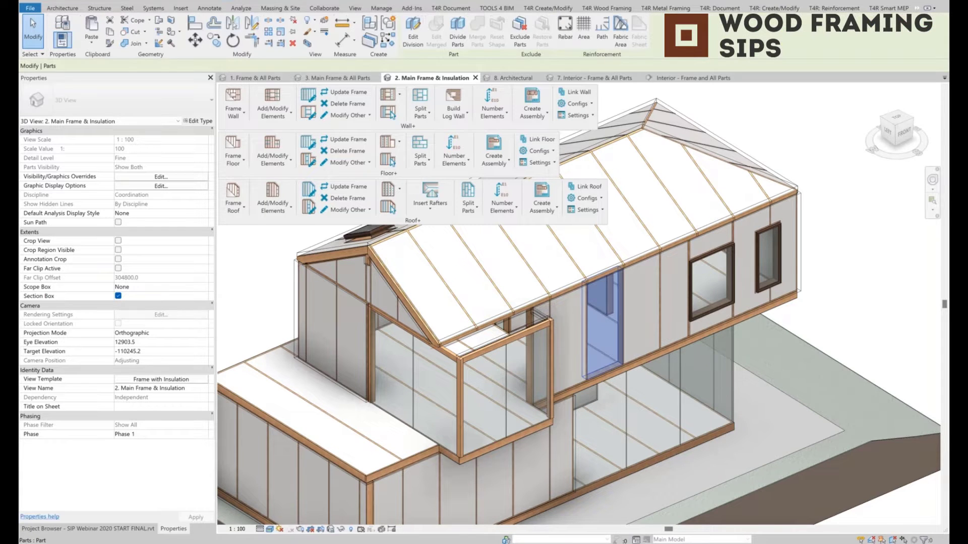
scroll(166, 255, "down", 5)
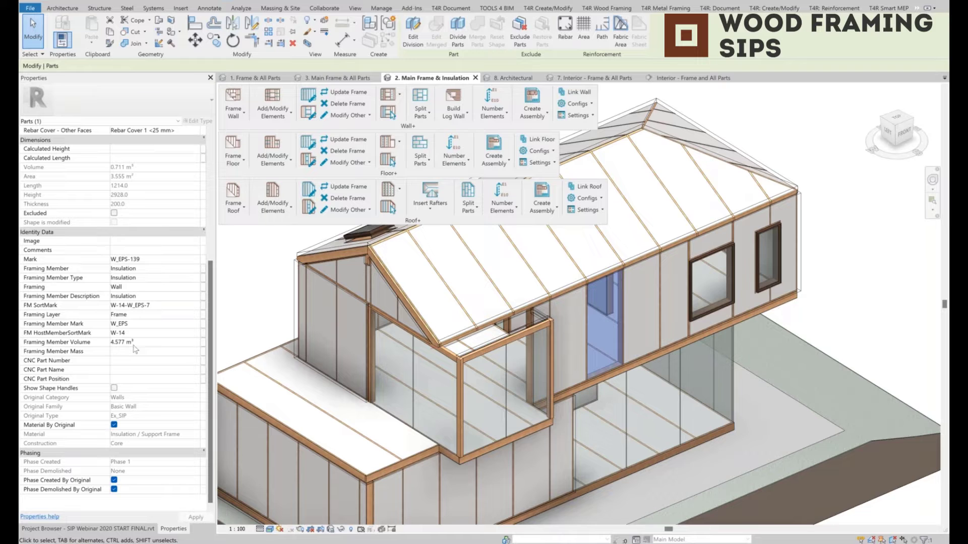
Step: Review the selected insulation part's identity data, then check the neighbouring stud's FM HostMemberSortMark and Framing Member Cut Length
scroll(130, 311, "up", 3)
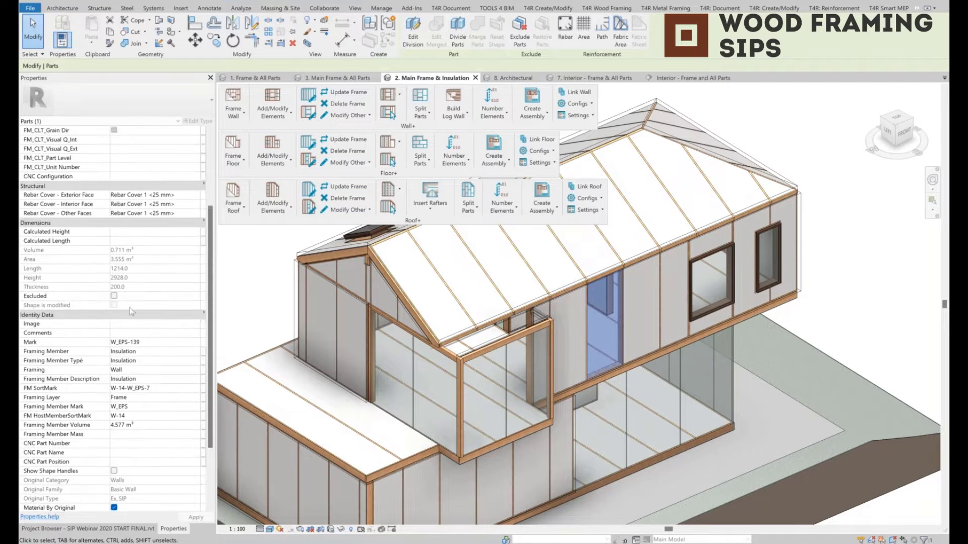
scroll(130, 311, "down", 2)
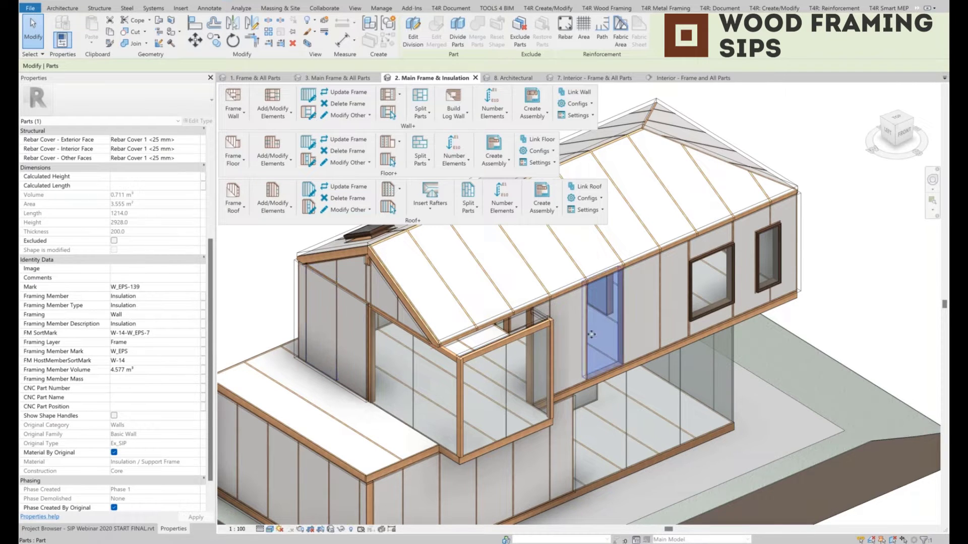
left_click(661, 325)
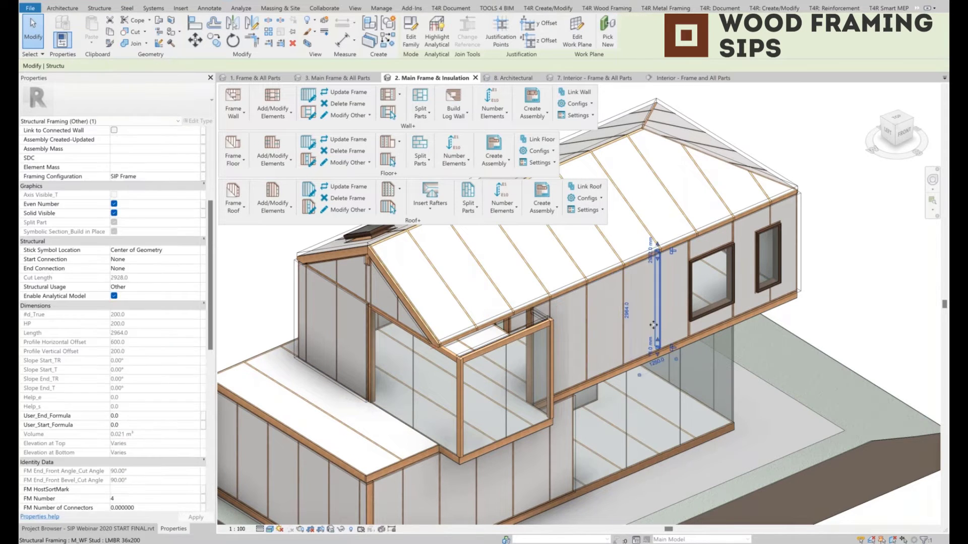
scroll(130, 325, "down", 10)
left_click(126, 323)
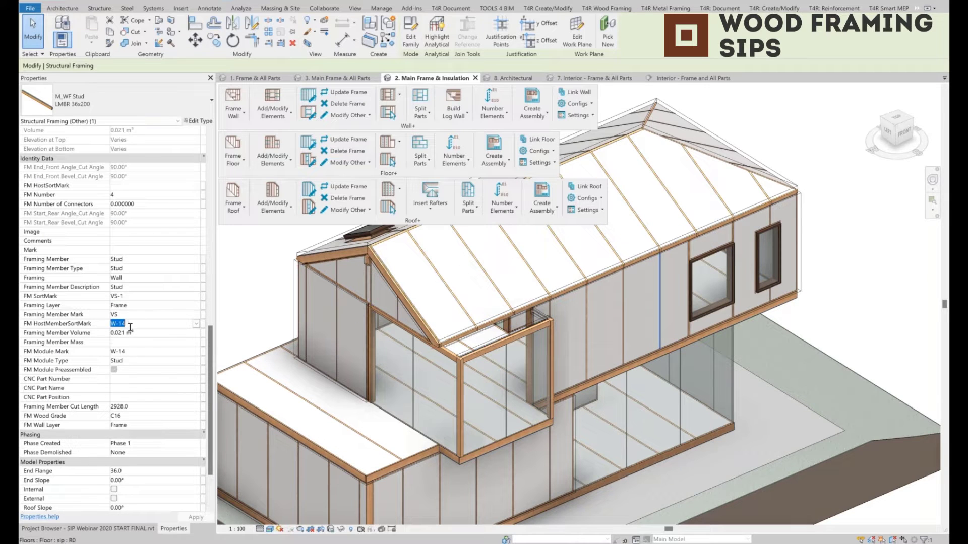
left_click(136, 410)
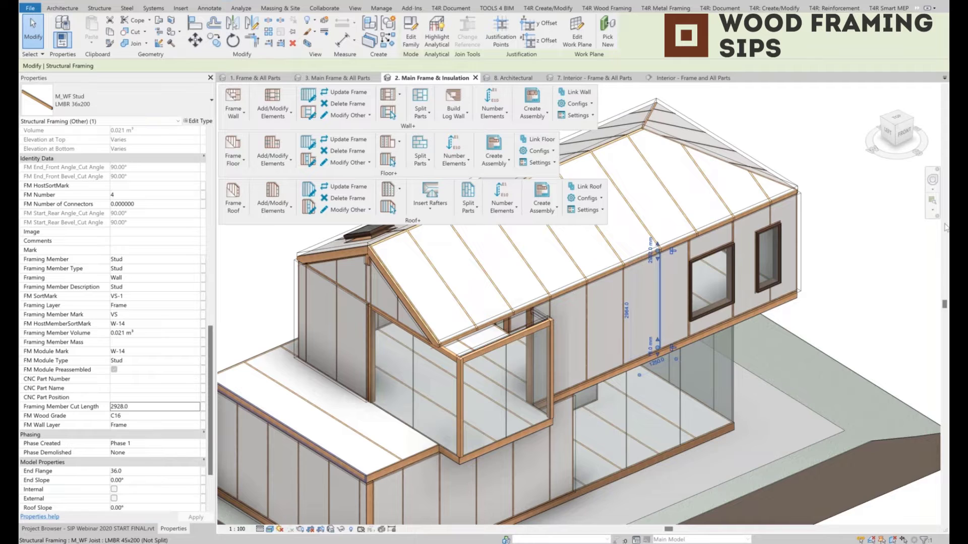
left_click(923, 159)
Step: Check the properties of the insulation part beside the narrow end window on the upper side wall
scroll(710, 298, "down", 3)
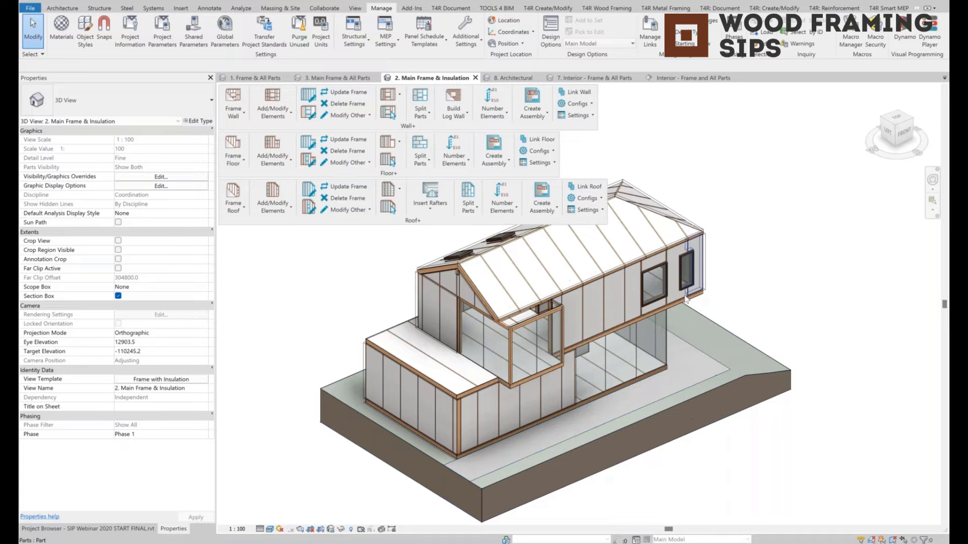
scroll(672, 306, "up", 2)
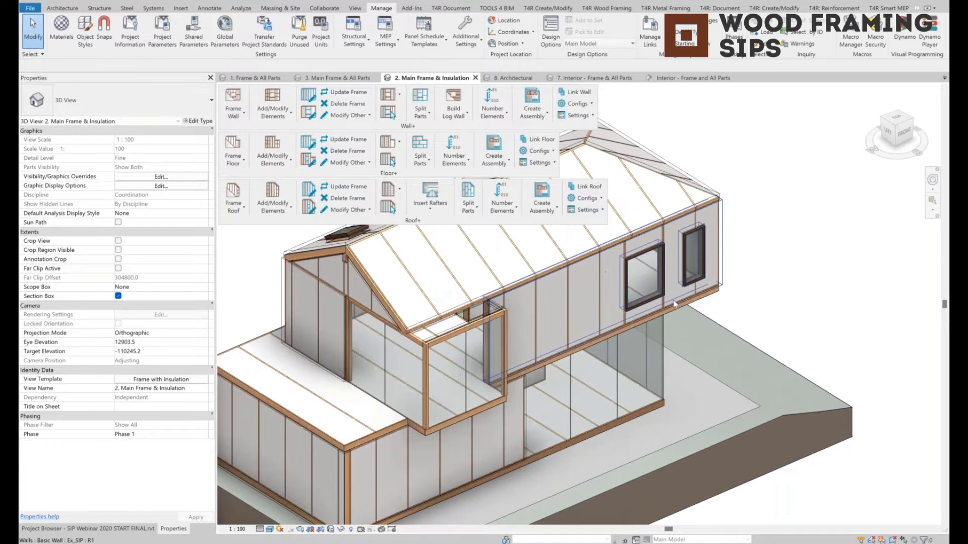
left_click(674, 295)
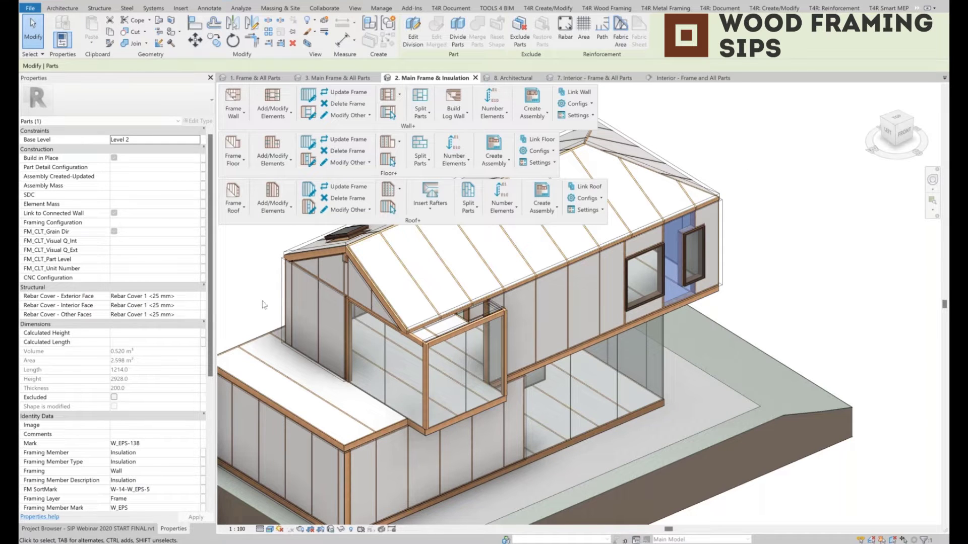
left_click(884, 364)
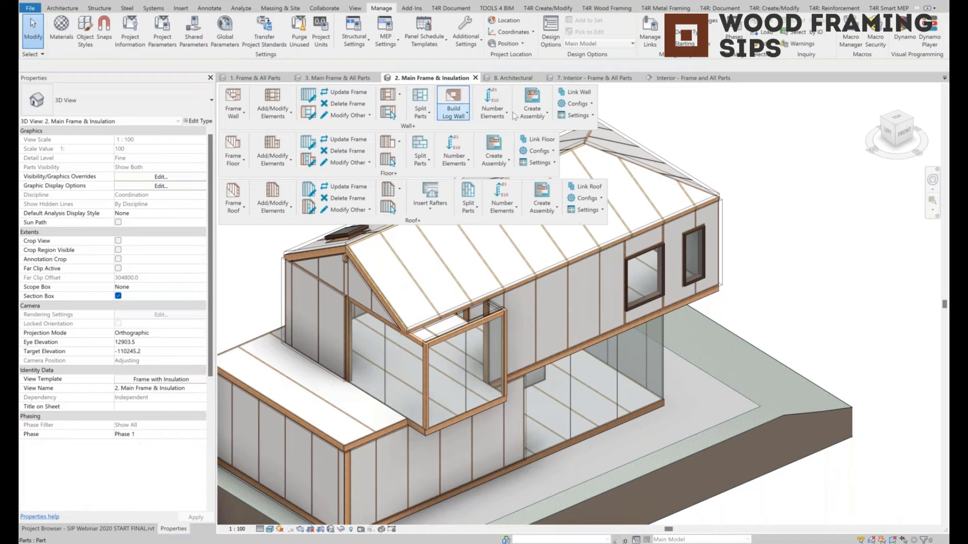
Step: Create a part assembly from the insulation panel beside the narrow end window with the SIP Example shop drawing configuration
left_click(541, 117)
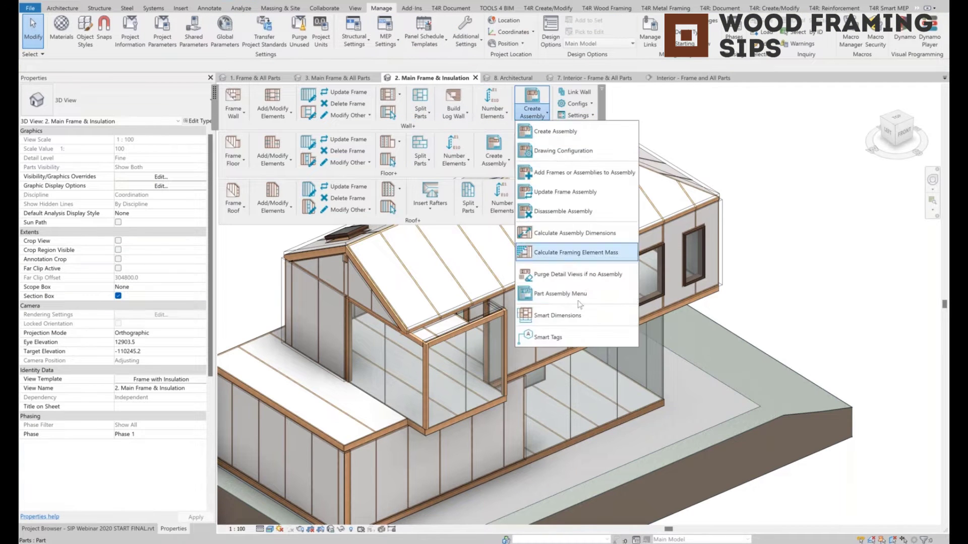
left_click(579, 293)
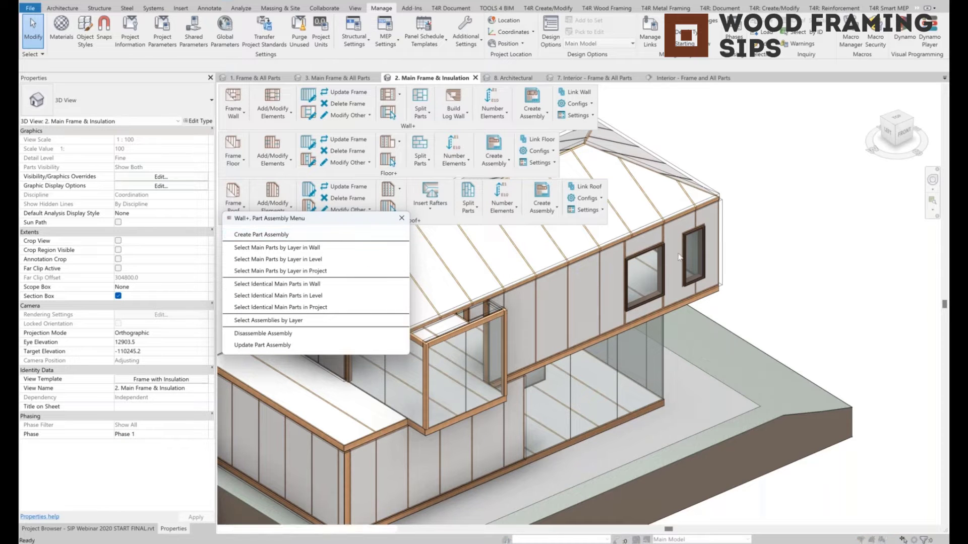
left_click(671, 231)
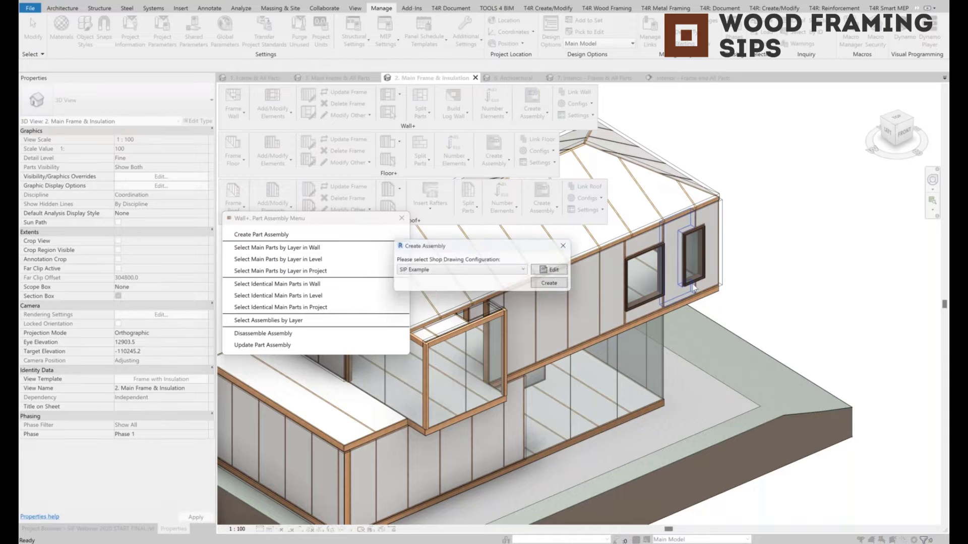
left_click(554, 285)
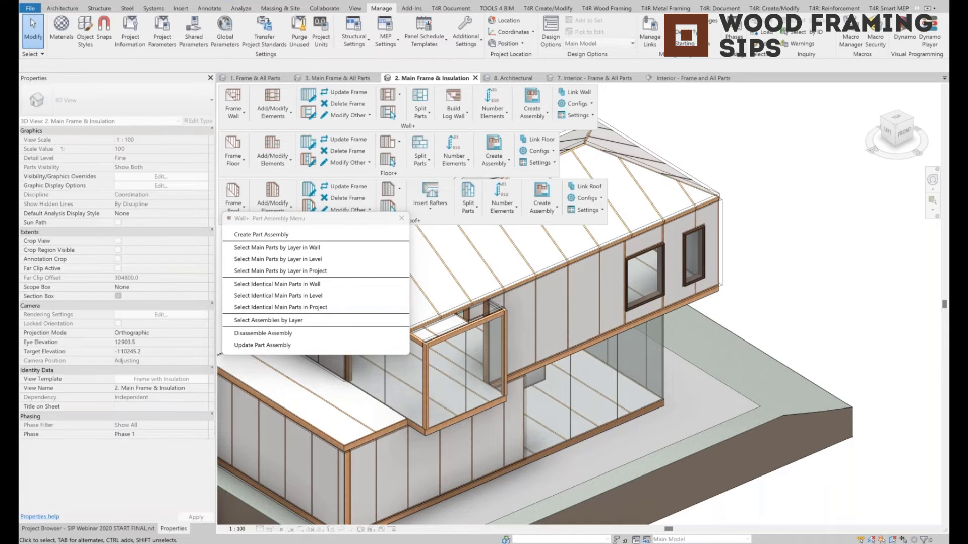
Step: Locate the new panel assembly under Assemblies in the Project Browser and open its 3D Ortho view
left_click_drag(212, 220, 212, 509)
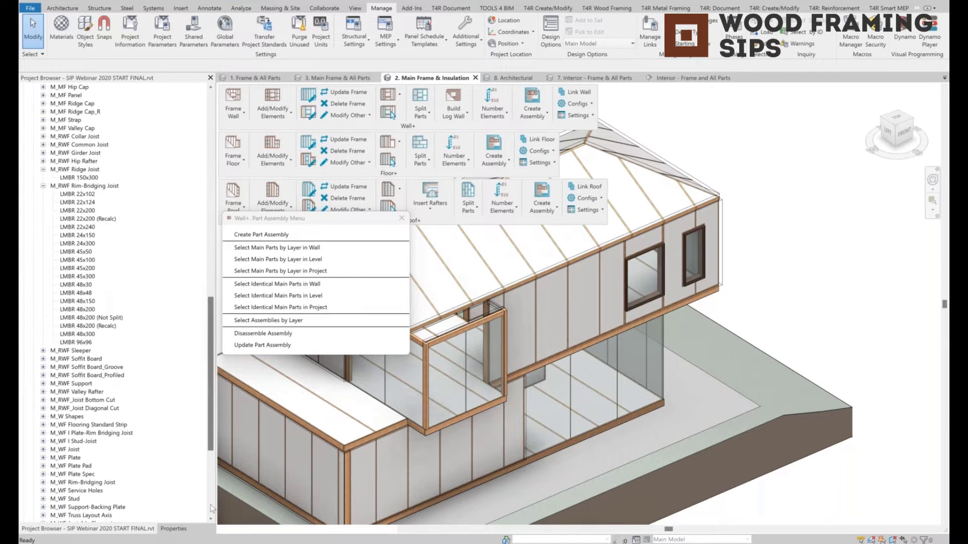
left_click(212, 508)
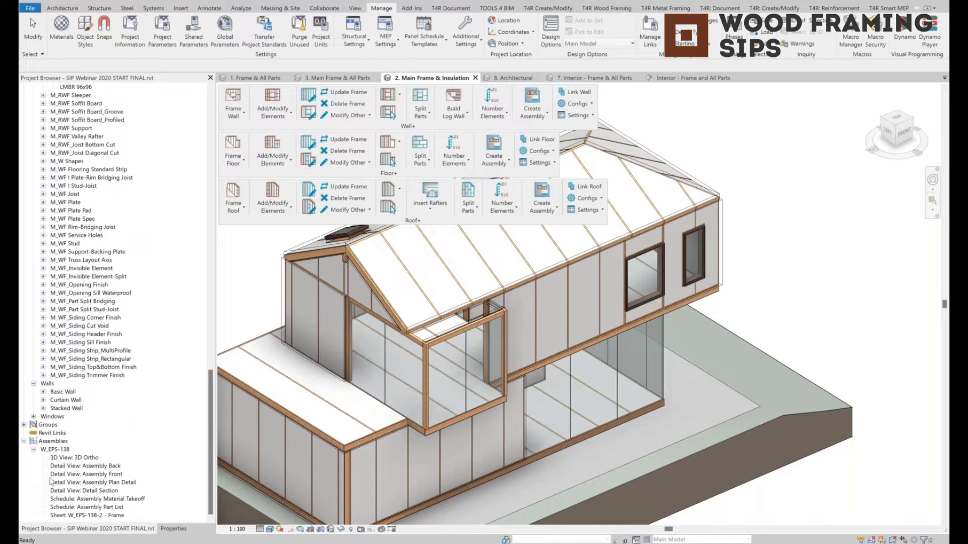
double_click(79, 457)
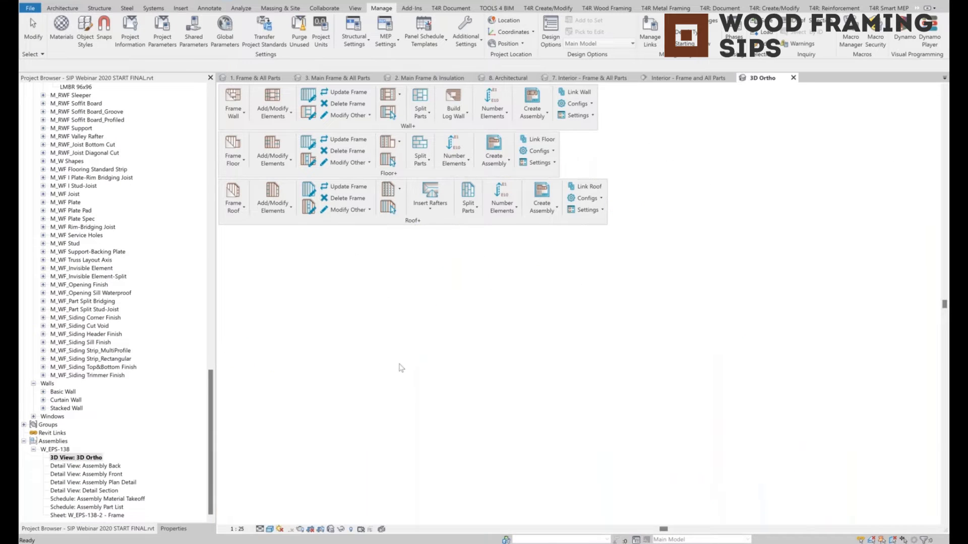
Step: Open the assembly's Assembly Back detail view and examine the panel's tag and dimensions
left_click(113, 466)
double_click(113, 467)
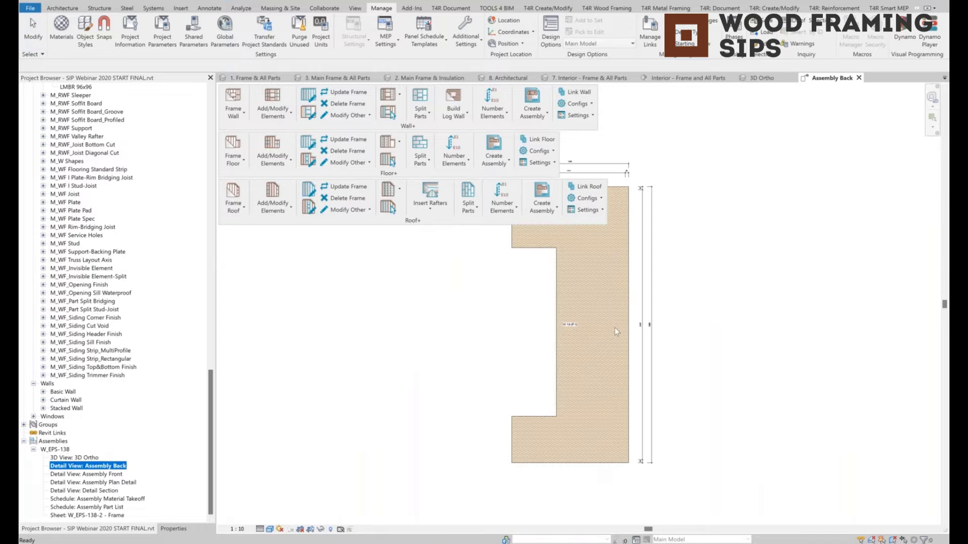
middle_click_drag(526, 323, 641, 327)
scroll(687, 327, "up", 6)
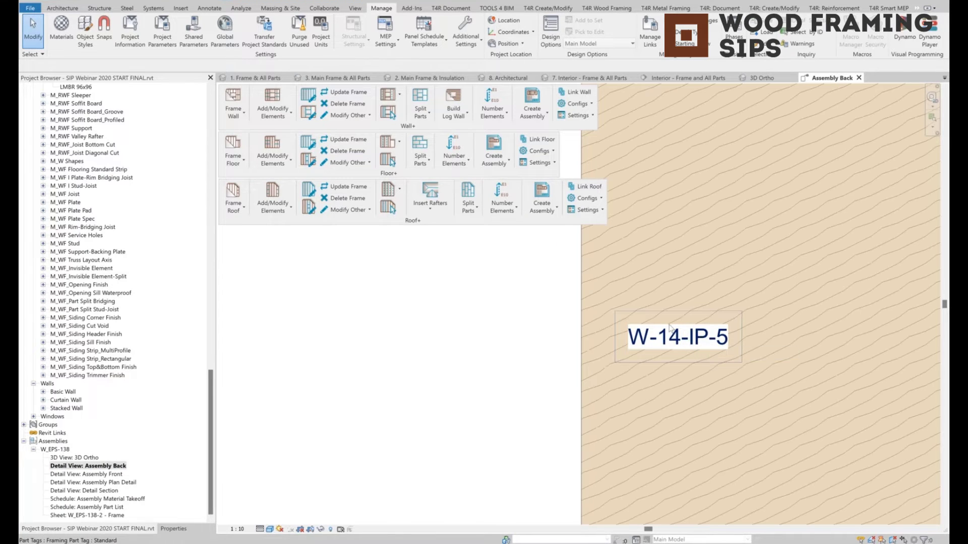
scroll(657, 337, "down", 8)
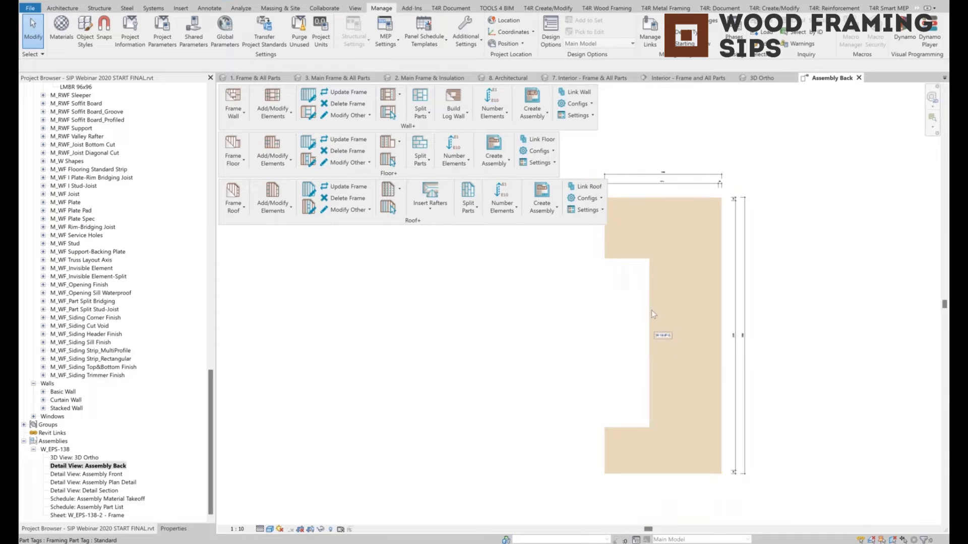
middle_click_drag(608, 333, 623, 354)
scroll(651, 188, "up", 5)
middle_click_drag(717, 218, 459, 292)
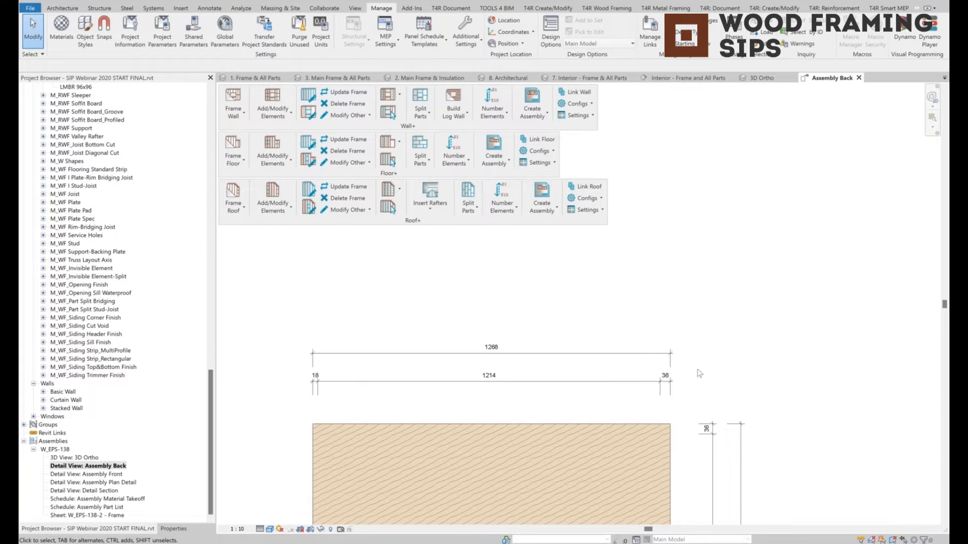
scroll(697, 374, "down", 6)
middle_click_drag(711, 339, 737, 197)
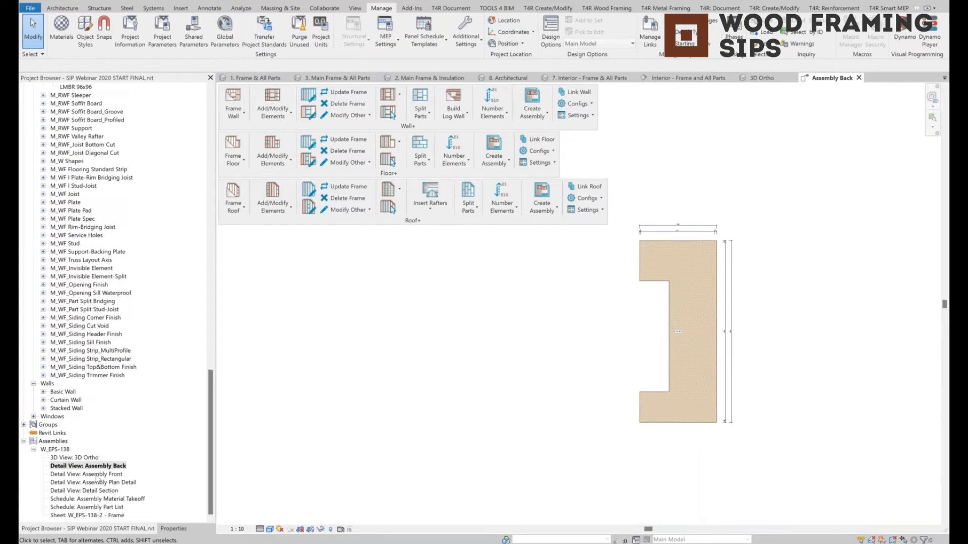
Step: Examine the panel's tag in the Assembly Front view, and review the Assembly Plan Detail and Detail Section views
double_click(97, 476)
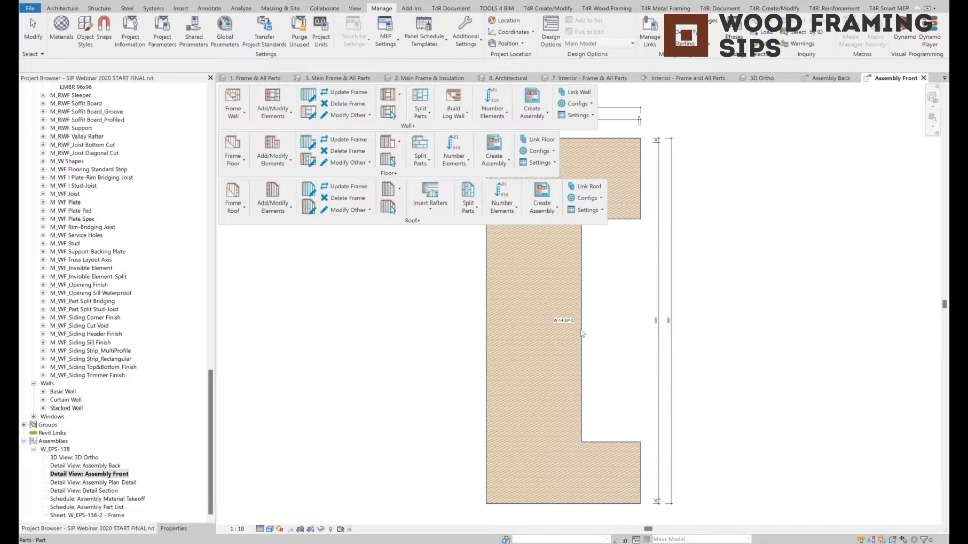
scroll(599, 322, "down", 2)
middle_click_drag(591, 323, 686, 324)
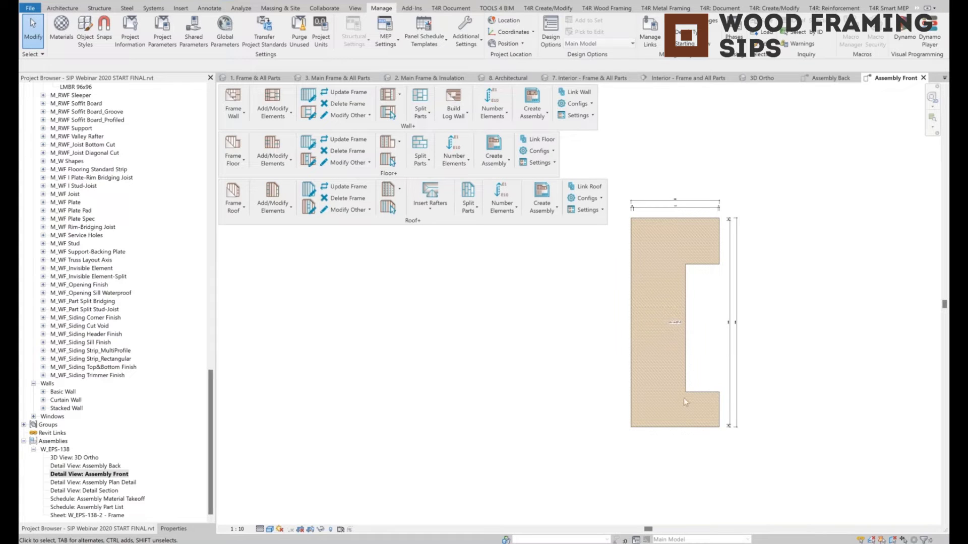
scroll(676, 332, "up", 6)
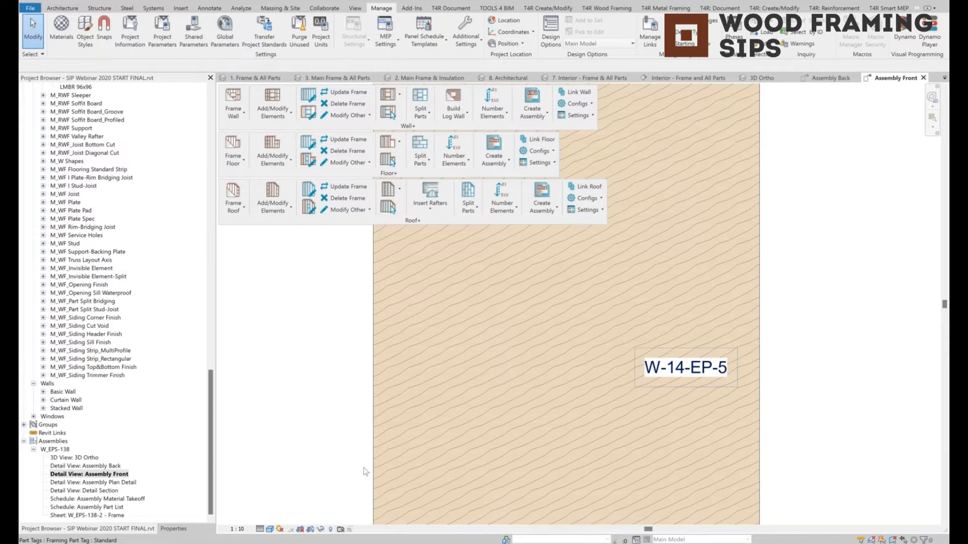
double_click(116, 482)
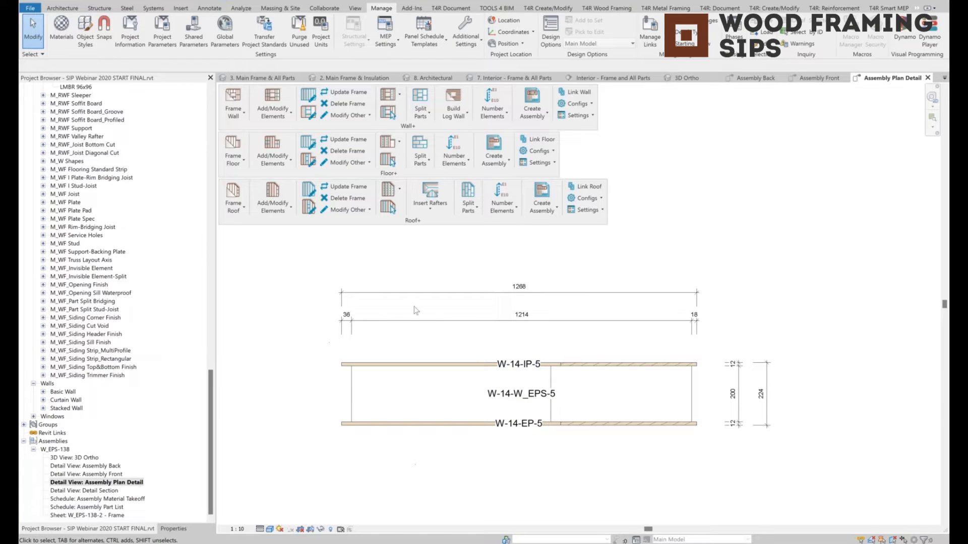
double_click(106, 491)
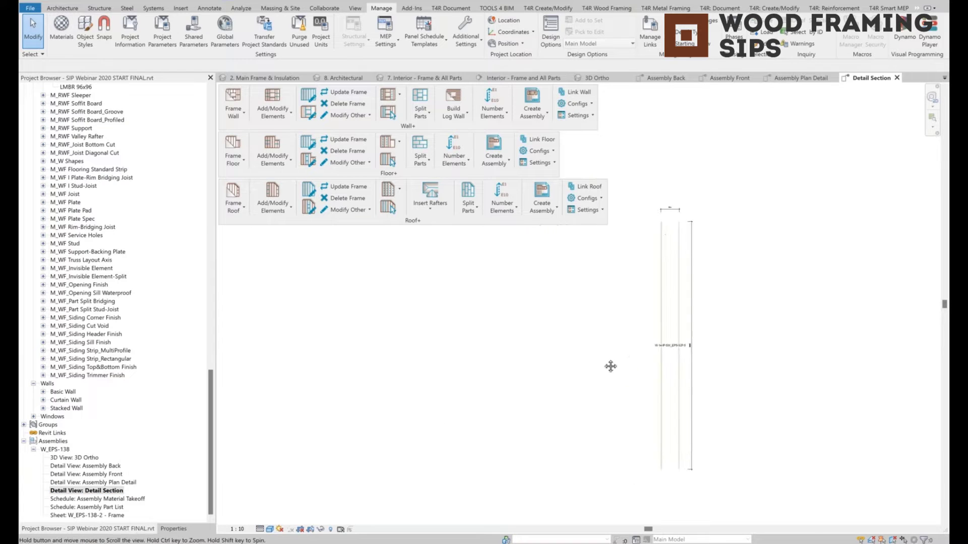
Step: Open the assembly's Frame sheet and place the 3D Ortho view near the title block and Assembly Back at the sheet's left side
double_click(116, 515)
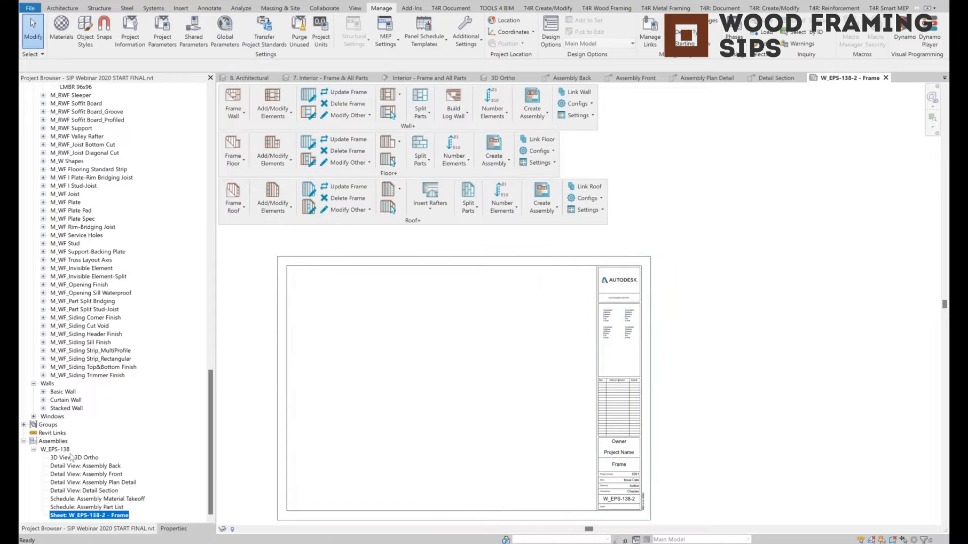
left_click_drag(75, 457, 112, 453)
left_click_drag(558, 307, 573, 310)
left_click_drag(90, 472, 274, 381)
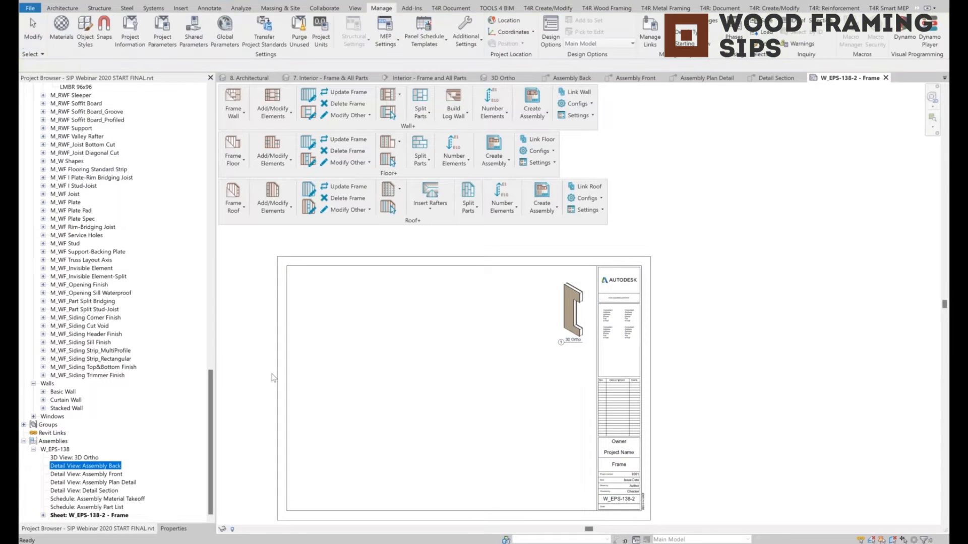
left_click(331, 358)
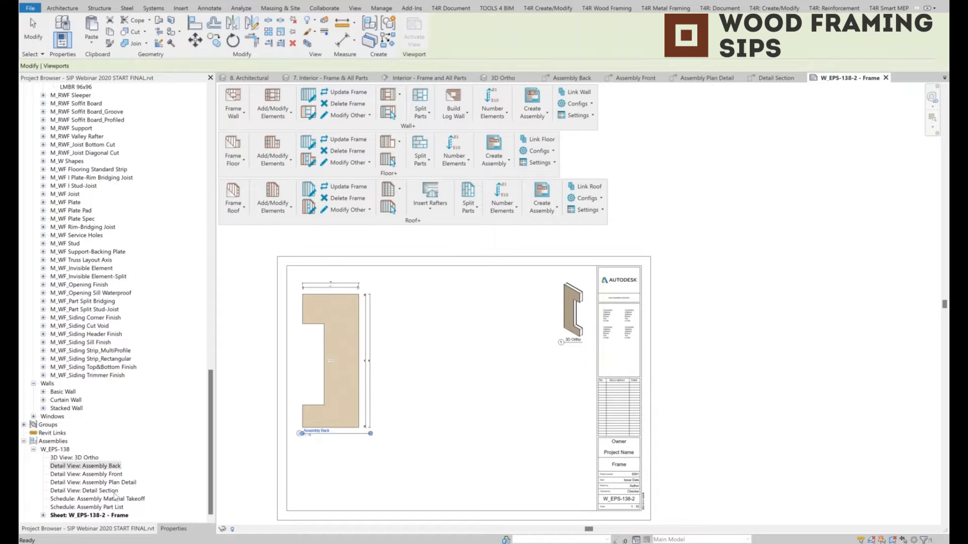
Step: Place the Assembly Front view beside Assembly Back on the sheet and the Assembly Plan Detail view below Assembly Back
left_click_drag(86, 474, 424, 363)
left_click(425, 364)
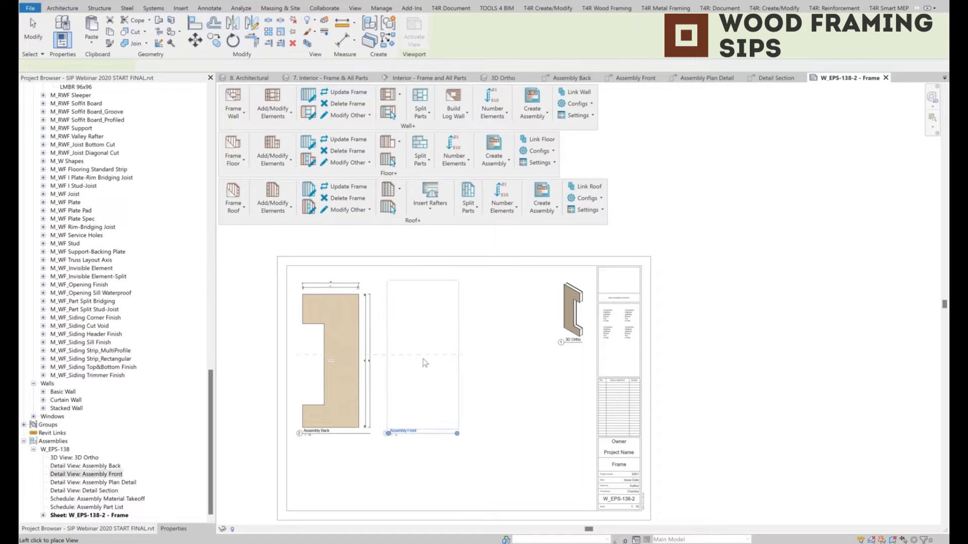
left_click(121, 482)
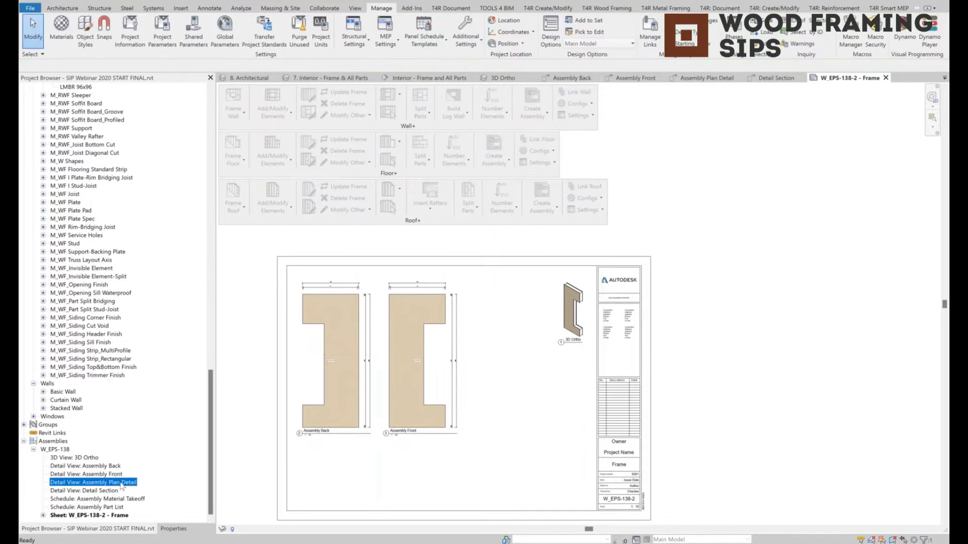
left_click_drag(121, 484, 372, 474)
left_click(332, 470)
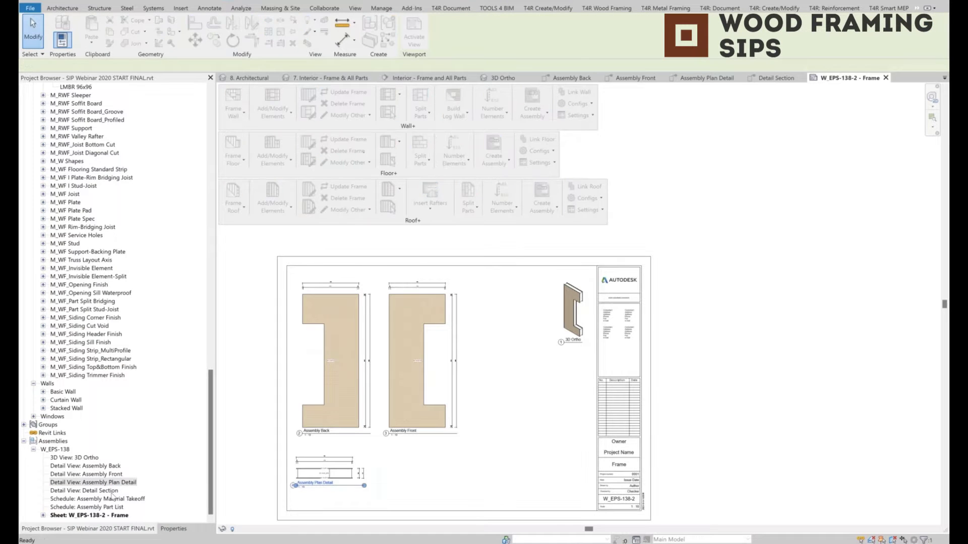
Step: Place the Detail Section view beside Assembly Front and the Assembly Material Takeoff schedule beside the plan detail
left_click_drag(112, 492, 483, 370)
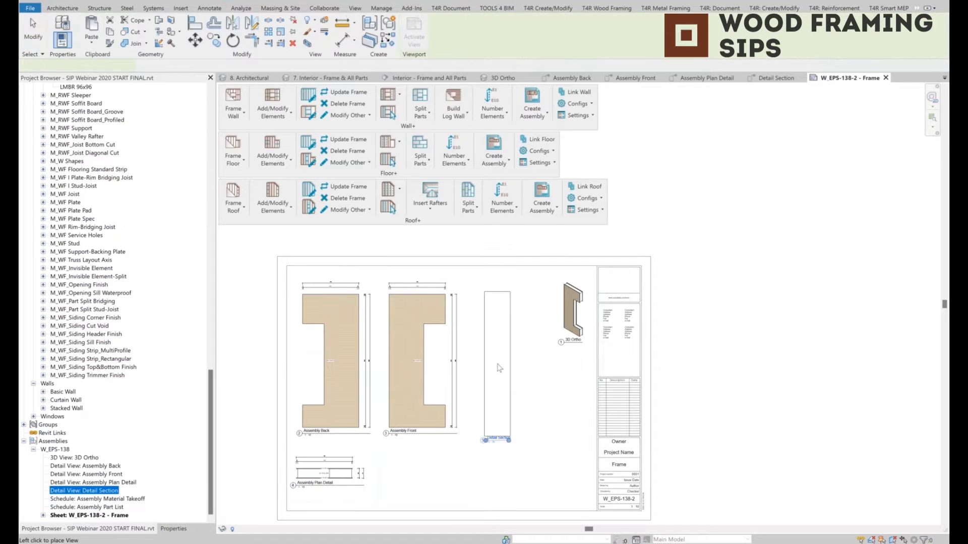
left_click(497, 358)
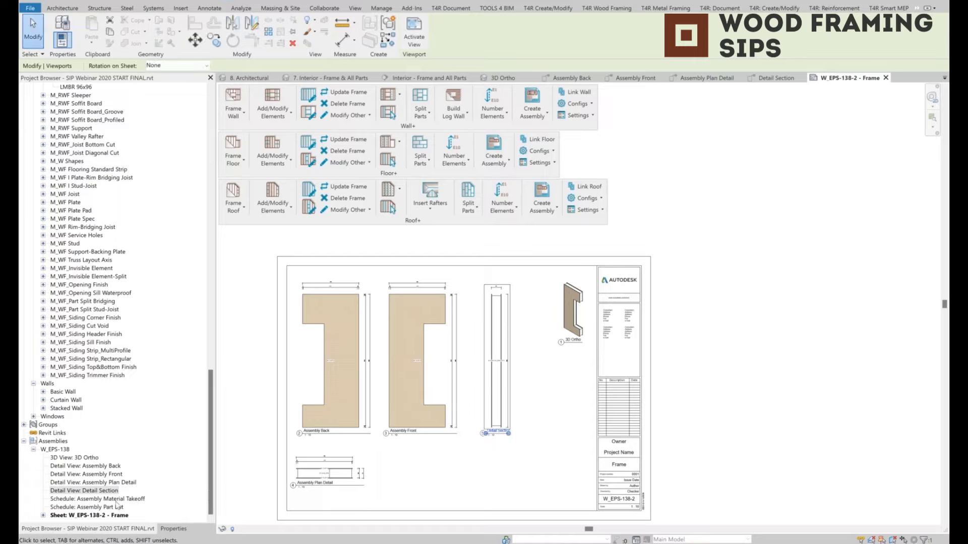
left_click_drag(85, 498, 399, 460)
left_click(399, 460)
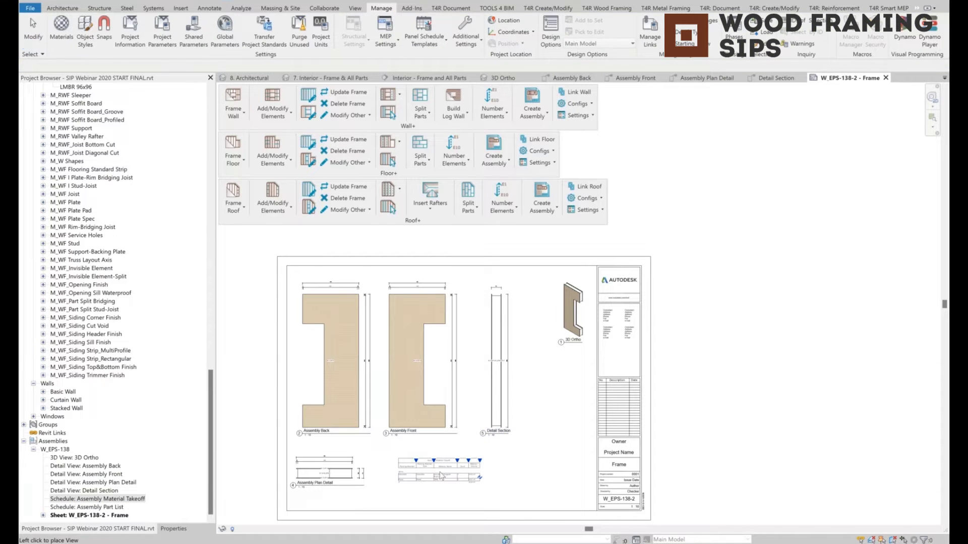
Step: Place the Assembly Part List schedule on the Frame sheet beside the Assembly Material Takeoff schedule
left_click(84, 507)
left_click_drag(85, 507, 534, 483)
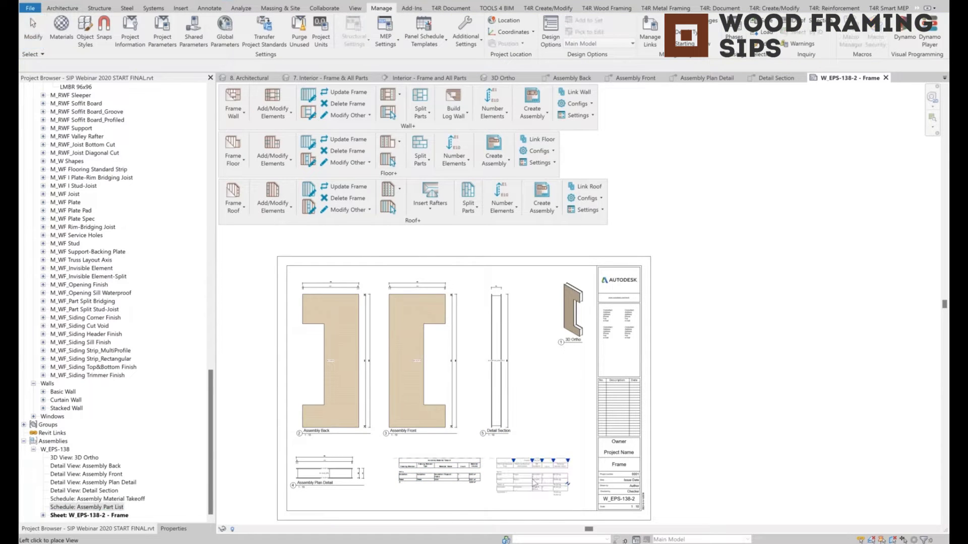
left_click(533, 482)
scroll(527, 501, "up", 5)
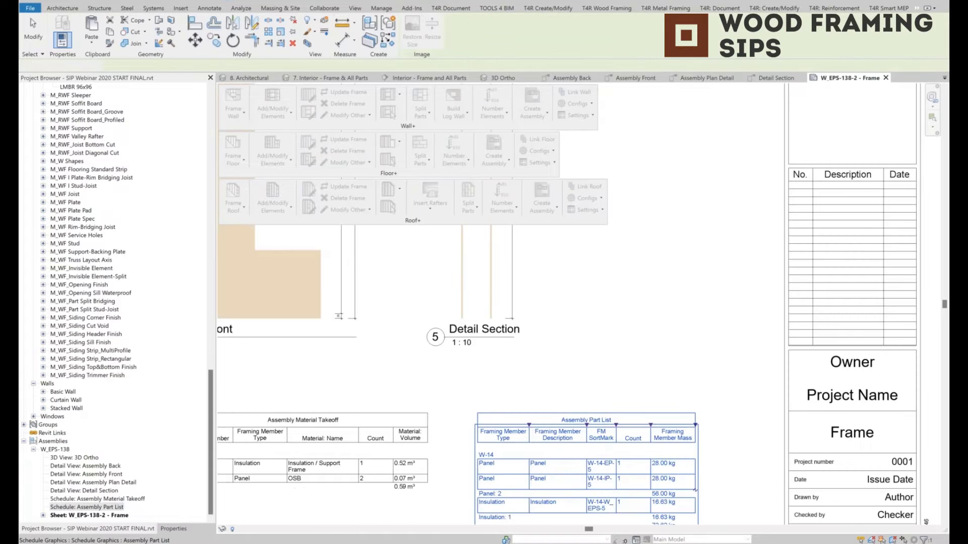
middle_click_drag(578, 409, 751, 434)
key("Escape")
scroll(720, 395, "up", 1)
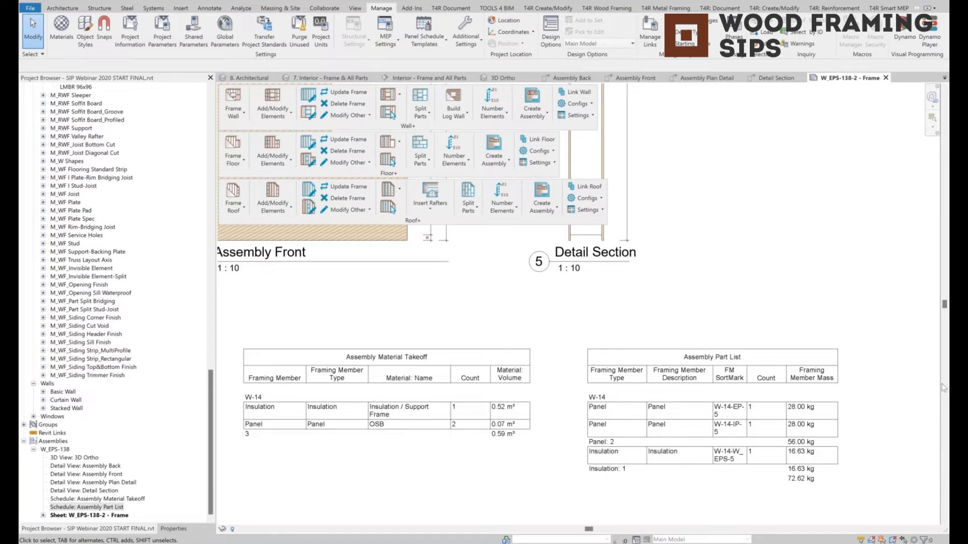
Step: Move the 3D Ortho view slightly down and away from the title block on the sheet
scroll(944, 388, "down", 5)
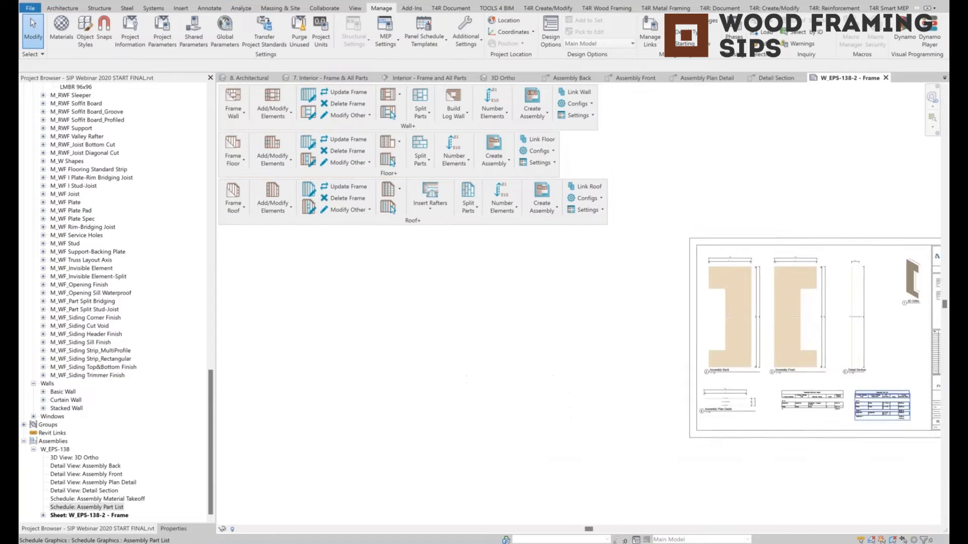
middle_click_drag(814, 383, 801, 385)
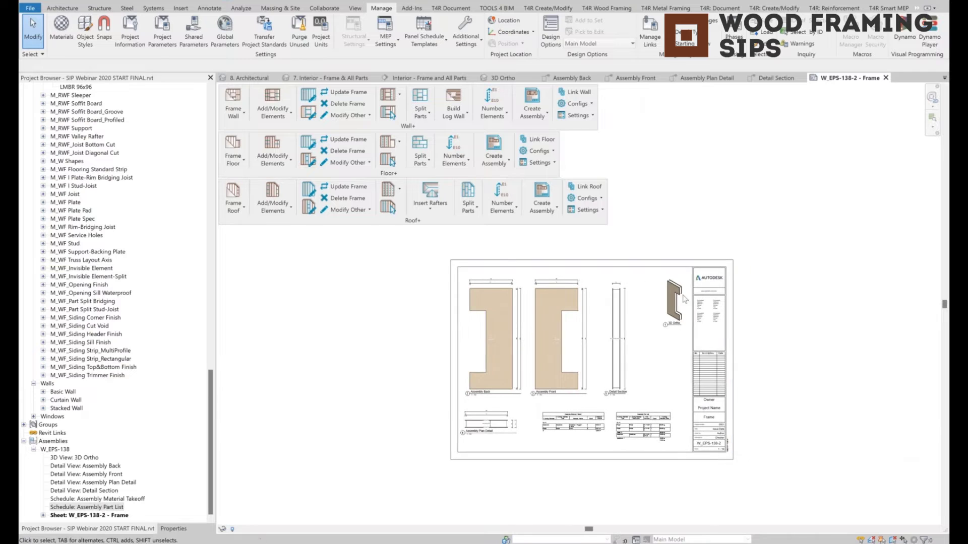
left_click(674, 302)
scroll(673, 303, "up", 2)
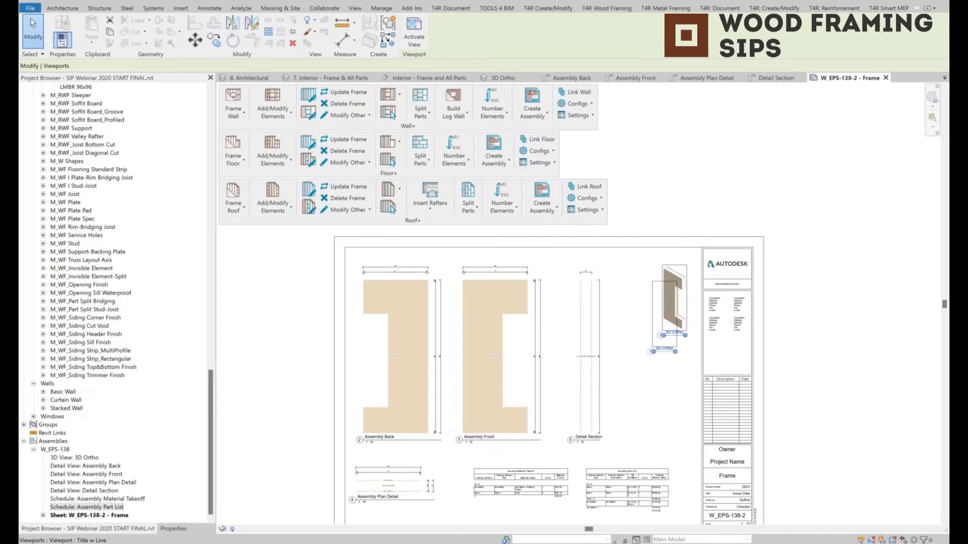
left_click(825, 410)
scroll(825, 409, "down", 2)
middle_click_drag(851, 427, 700, 422)
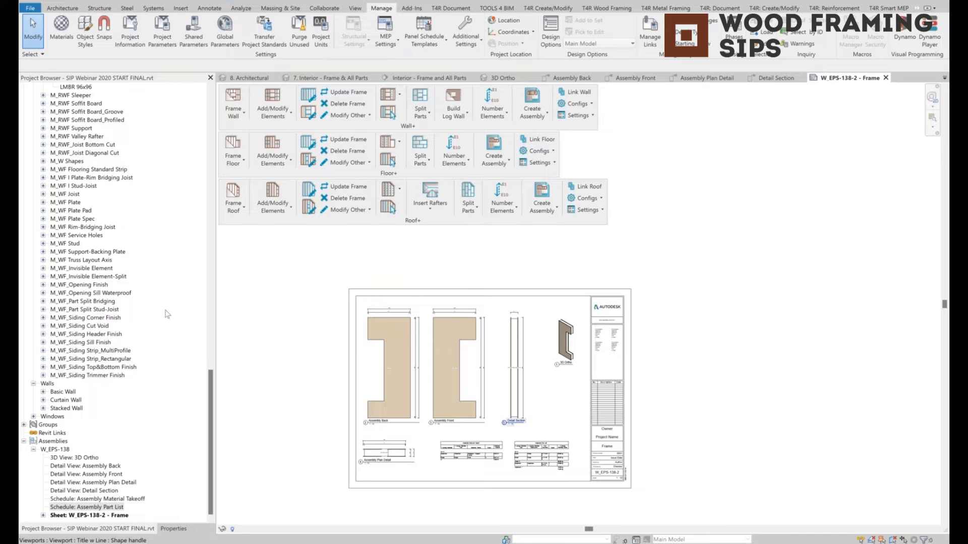
Step: In the SIP Example drawing configuration, set the Frame sheet's template to W_EPS-138-2 - Frame and save it
left_click(532, 116)
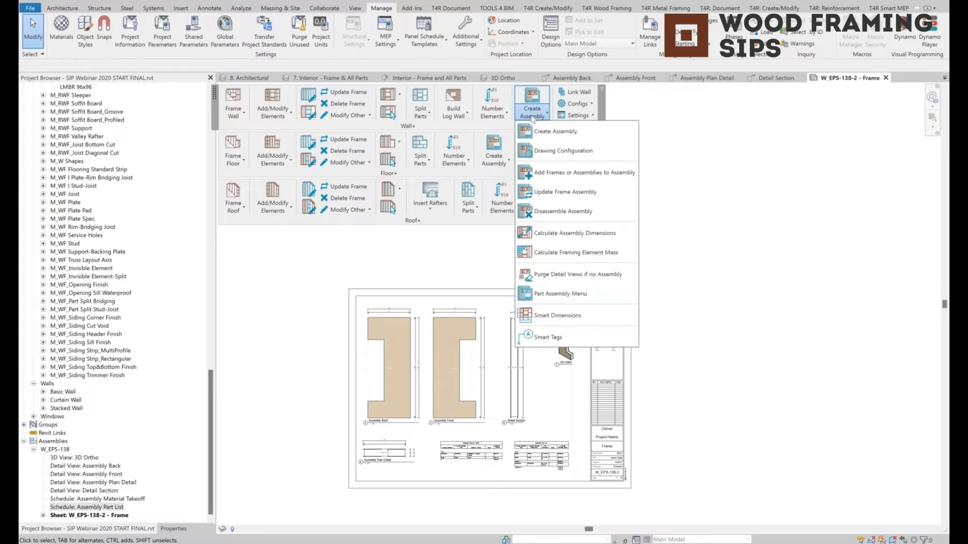
left_click(568, 151)
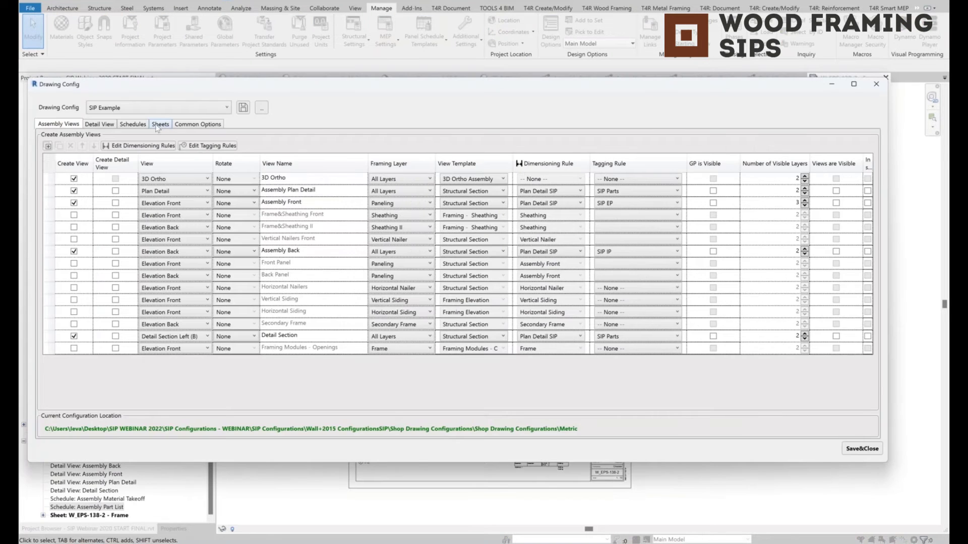
left_click(160, 124)
left_click(711, 174)
left_click(711, 174)
left_click(666, 198)
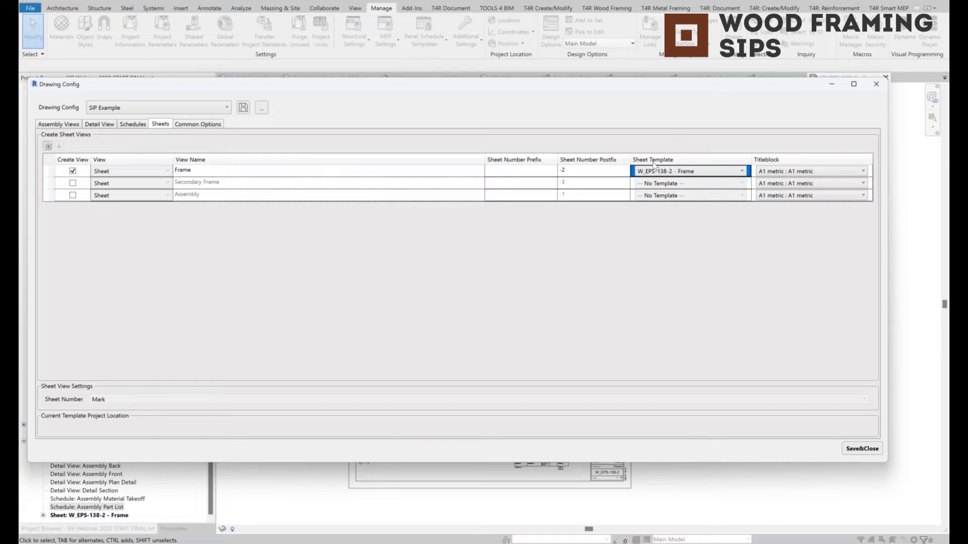
left_click(862, 448)
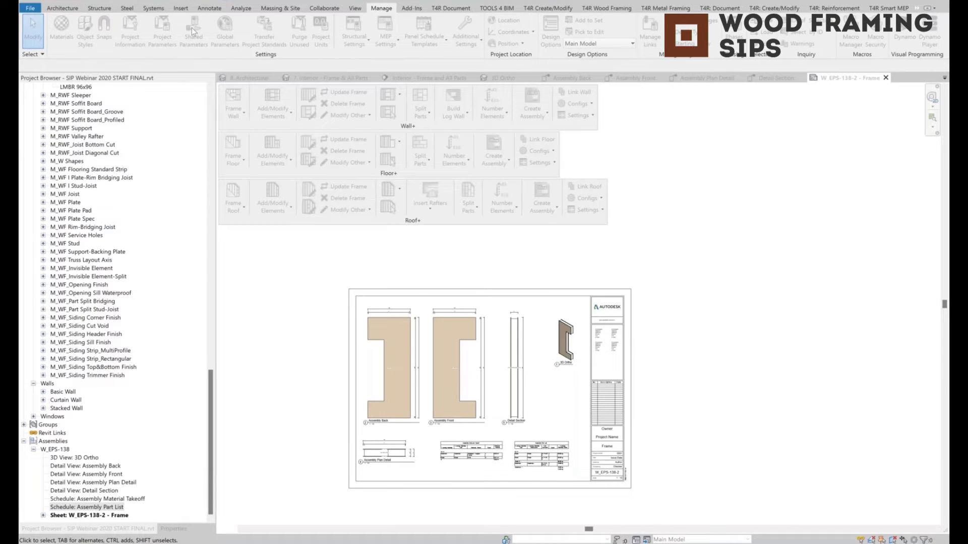
Step: Open the 1. Frame & All Parts 3D view, followed by the 2. Main Frame & Insulation view
double_click(95, 145)
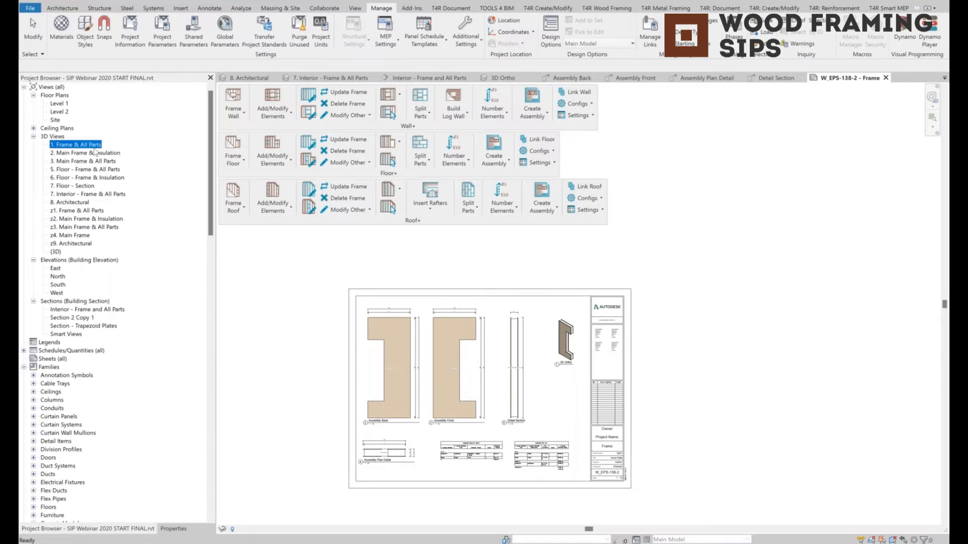
scroll(520, 253, "up", 7)
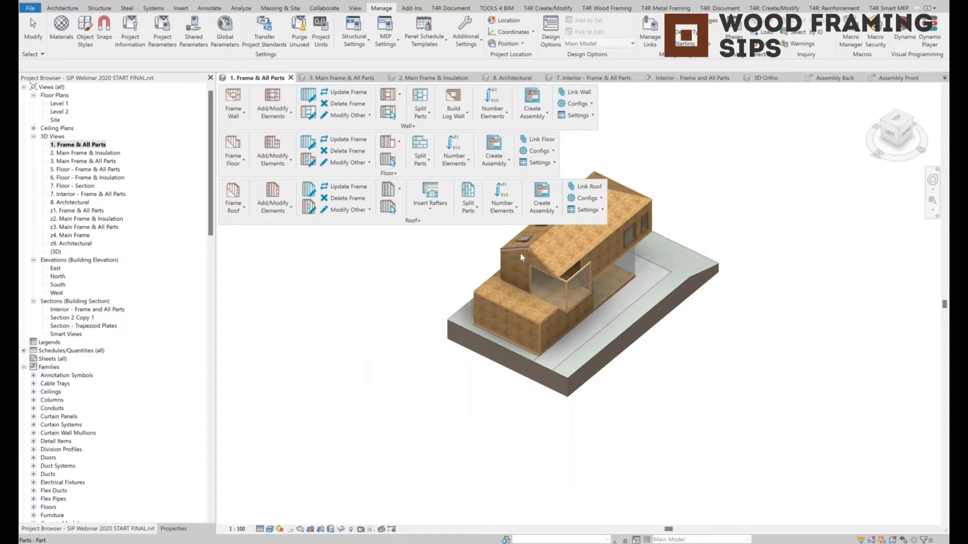
left_click(108, 161)
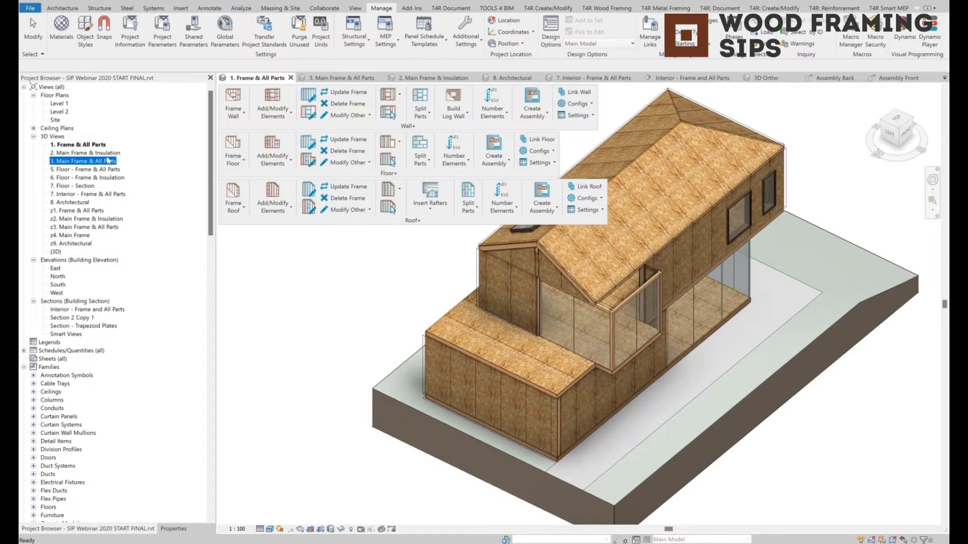
double_click(108, 153)
middle_click_drag(459, 398, 554, 431)
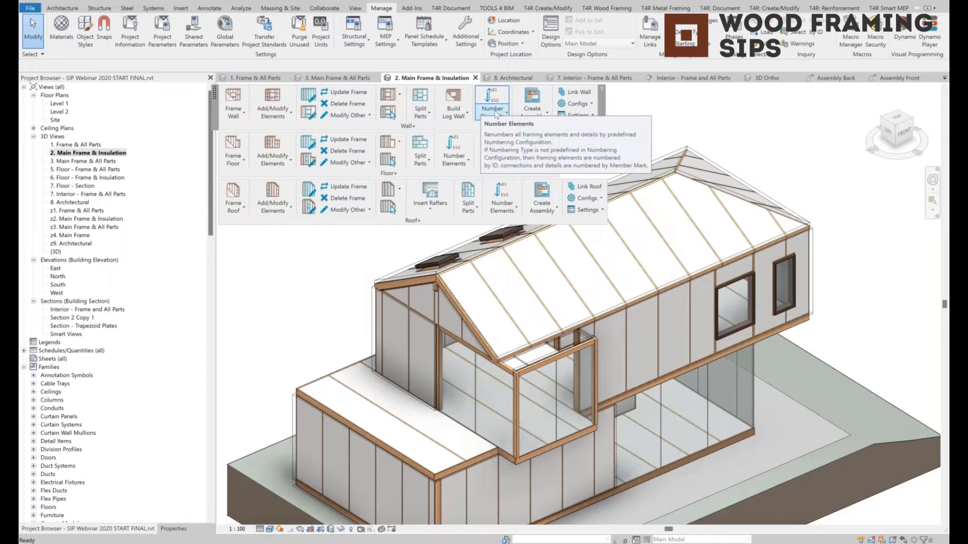
Step: Select all main insulation parts in the low extension's end wall and create part assemblies using the SIP Example shop drawing configuration
left_click(497, 113)
left_click(532, 110)
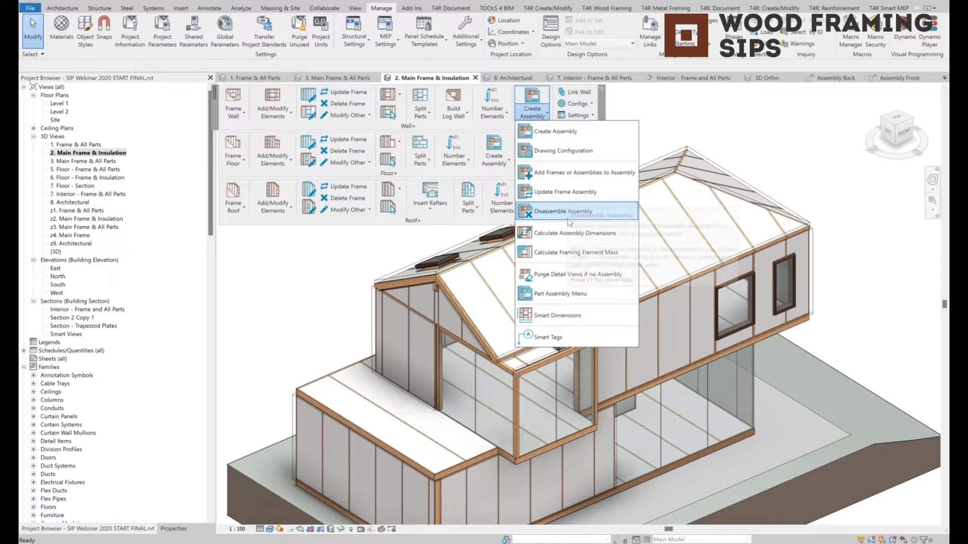
left_click(563, 296)
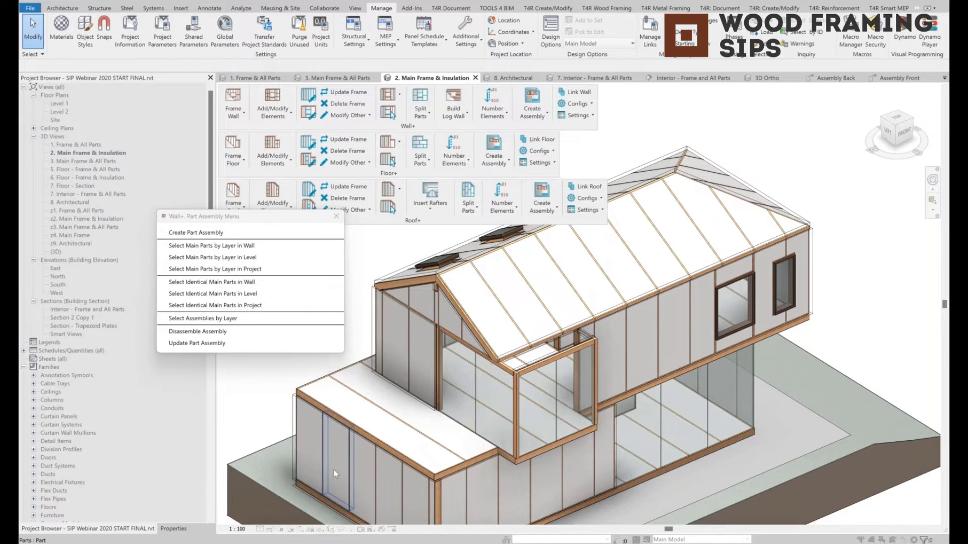
left_click(335, 469)
middle_click_drag(337, 468, 514, 327)
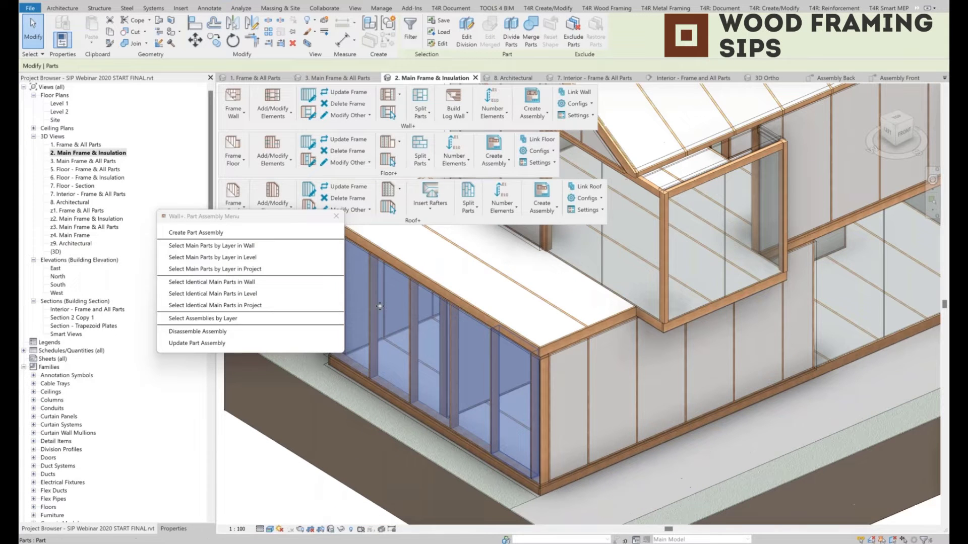
left_click(195, 233)
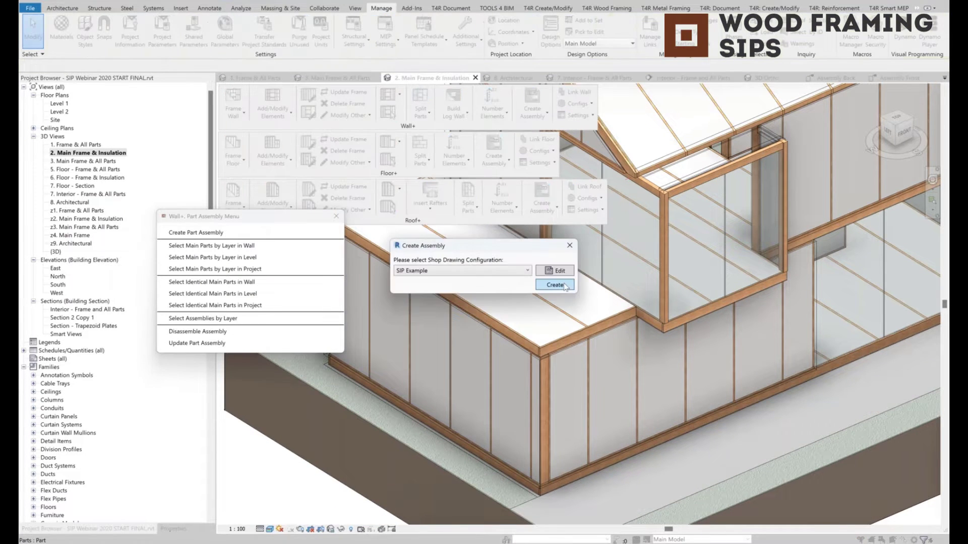
left_click(564, 286)
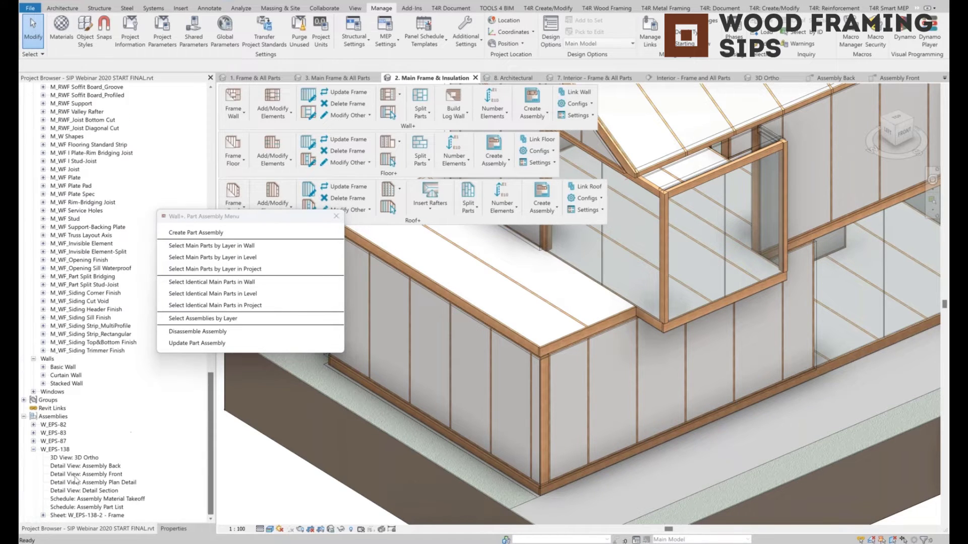
Step: Expand assemblies W_EPS-82 and W_EPS-83, and open the W_EPS-82-2 - Frame sheet to review its layout
left_click(33, 424)
scroll(34, 460, "down", 2)
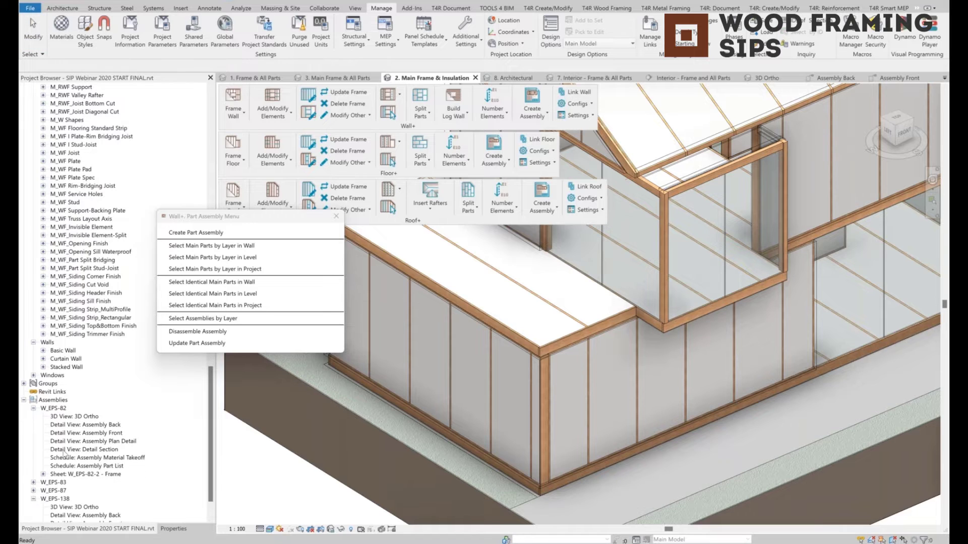
left_click(34, 458)
scroll(66, 428, "down", 3)
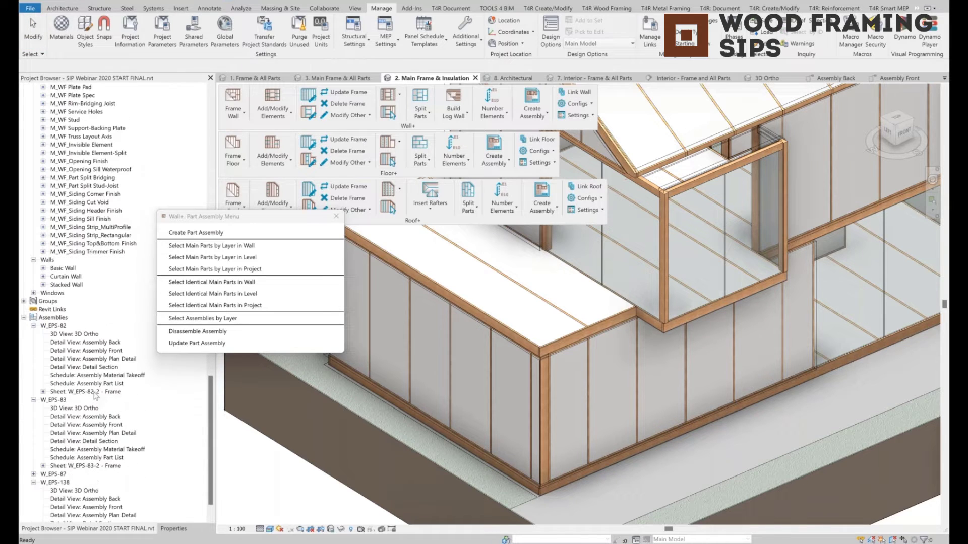
left_click(96, 392)
double_click(96, 392)
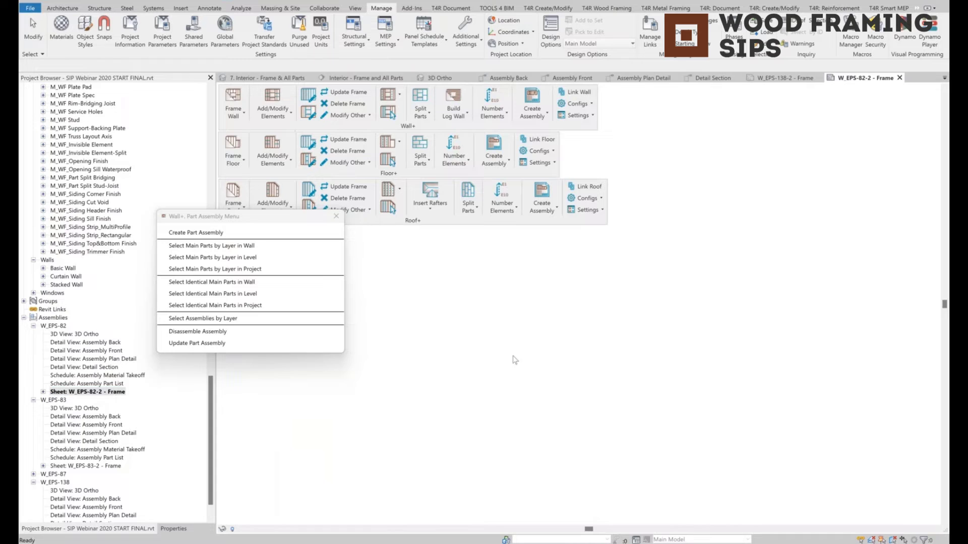
middle_click_drag(693, 368, 583, 405)
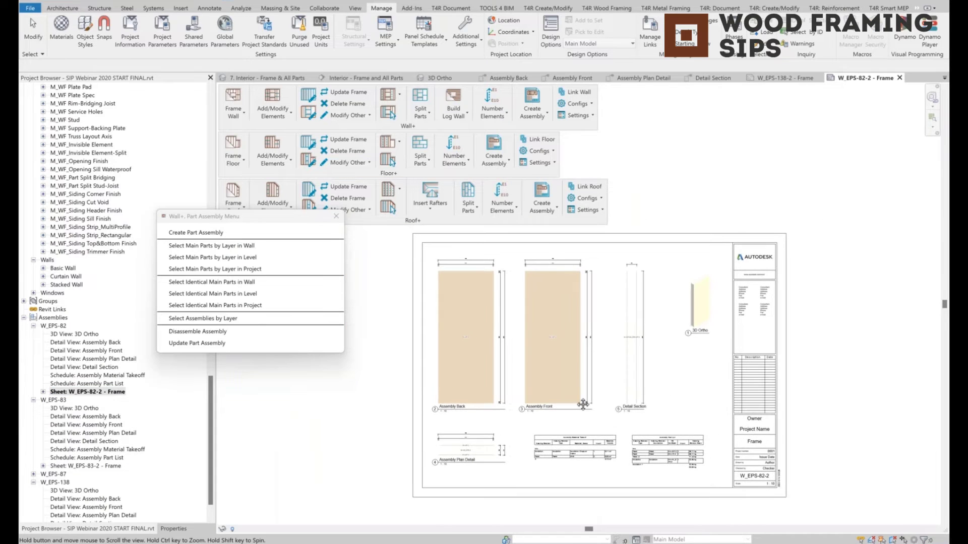
Step: Open the W_EPS-83-2 and W_EPS-87-2 Frame sheets and review their placed views and schedules
double_click(94, 466)
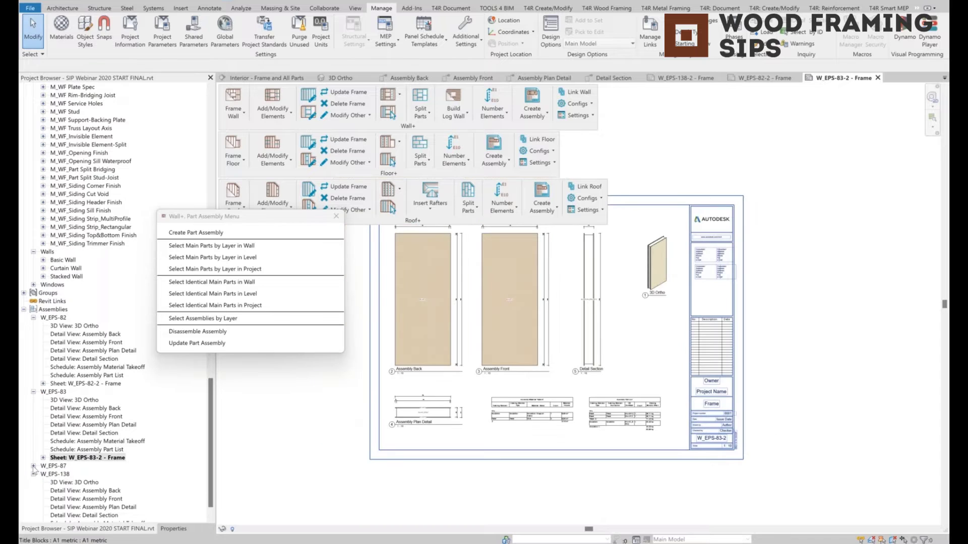
left_click(33, 466)
double_click(86, 507)
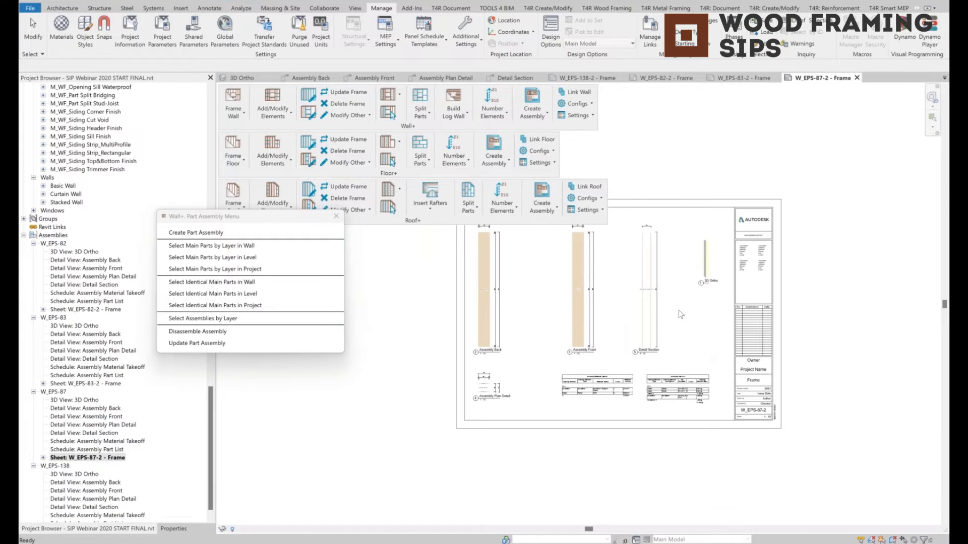
scroll(685, 337, "down", 2)
middle_click_drag(686, 337, 642, 394)
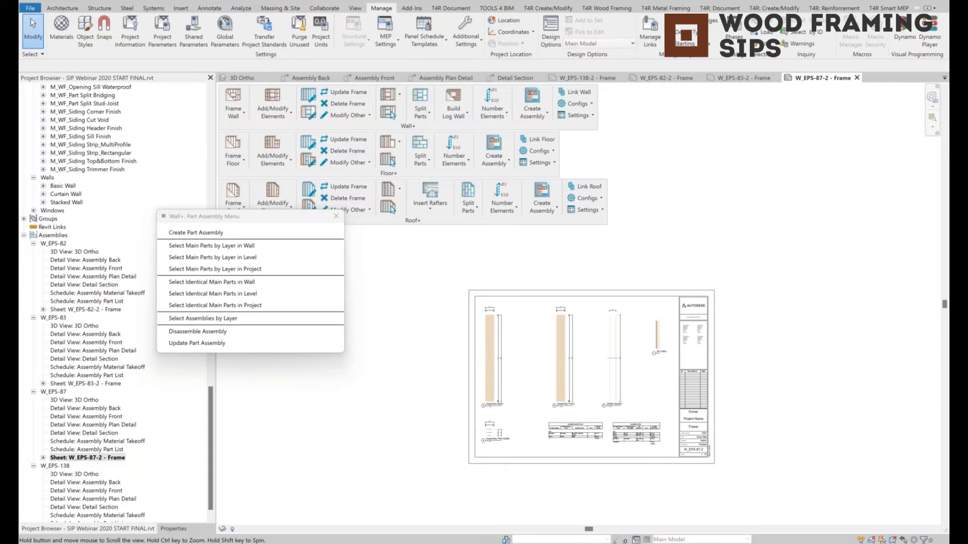
scroll(646, 395, "up", 2)
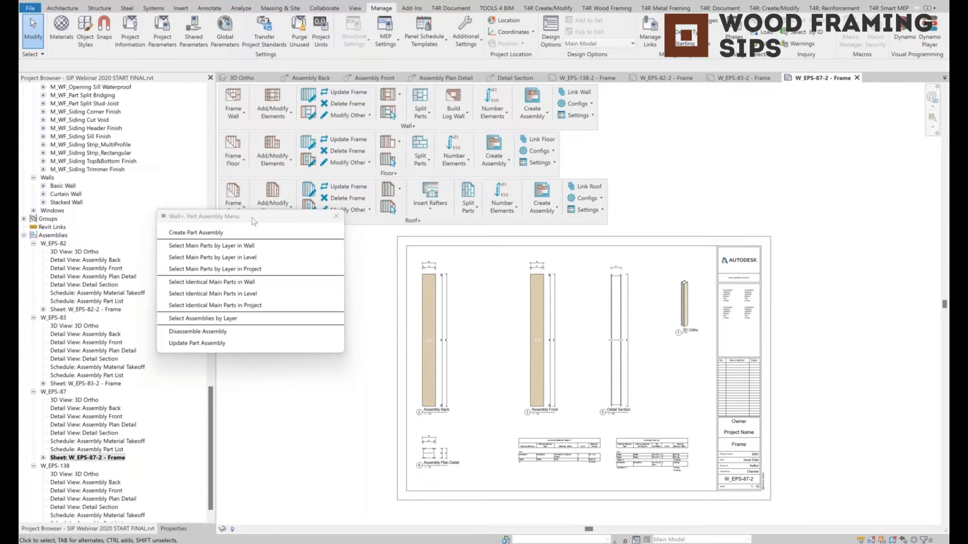
Step: Open the 2. Main Frame & Insulation 3D view from the W_EPS-87-2 - Frame sheet
scroll(93, 156, "up", 3)
scroll(96, 158, "up", 12)
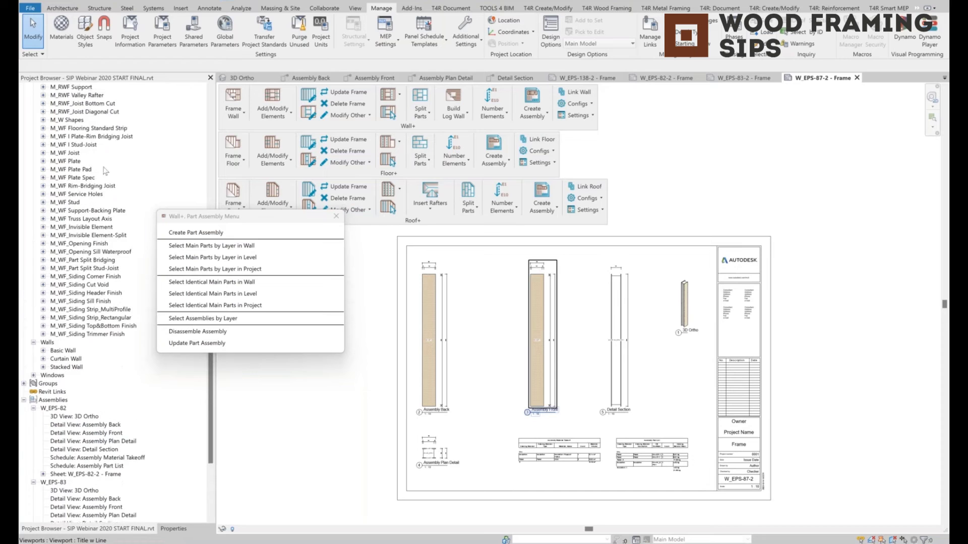
scroll(108, 166, "up", 15)
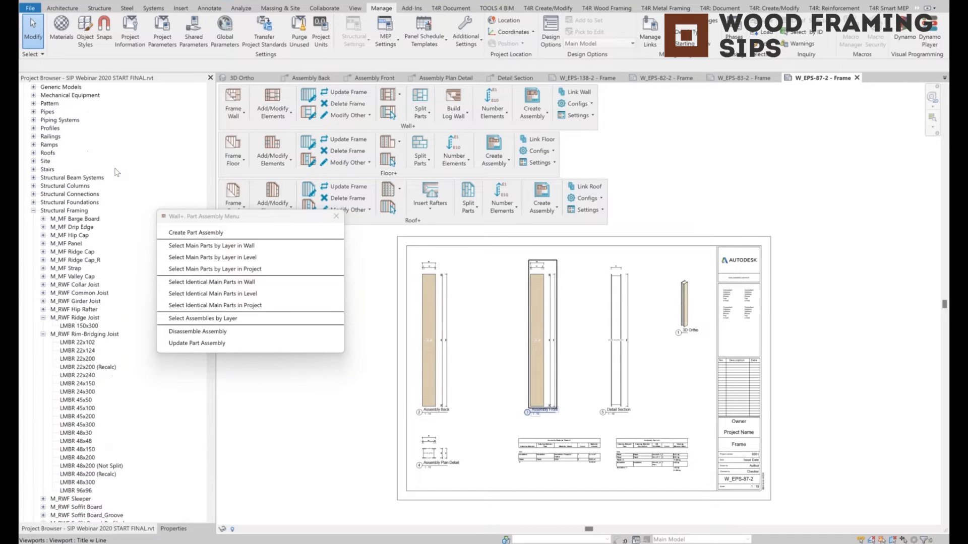
scroll(103, 159, "up", 11)
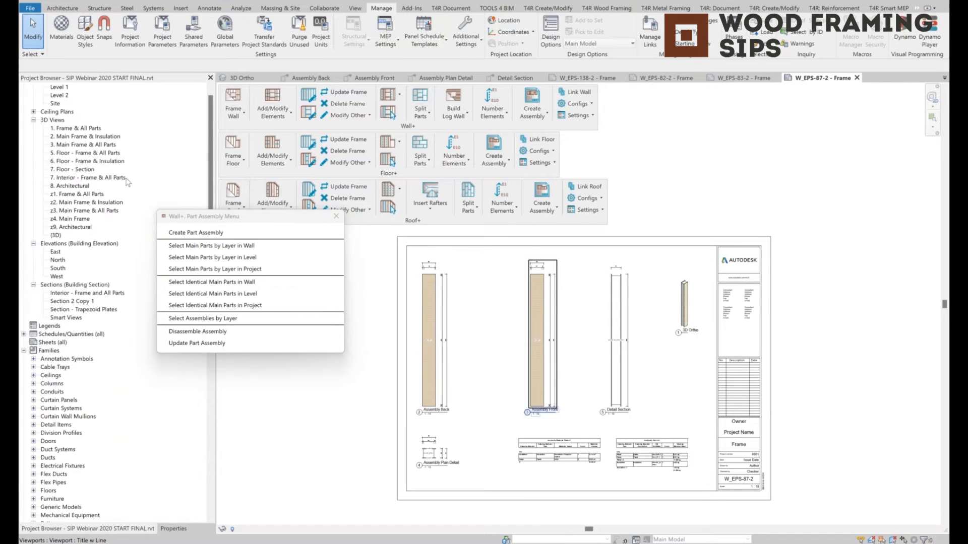
double_click(96, 154)
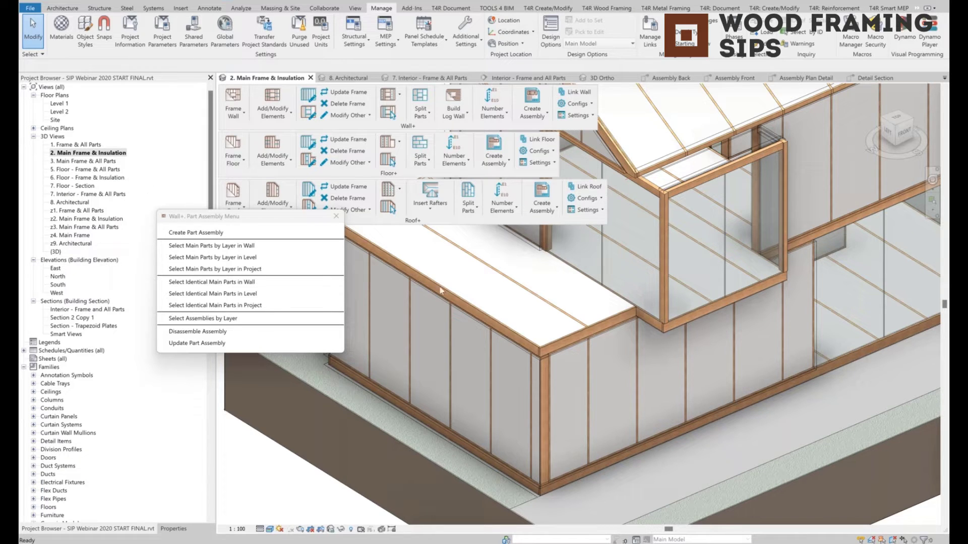
Step: Examine the insulation part around the narrow upper-floor window, and close the Part Assembly Menu
scroll(545, 316, "down", 5)
middle_click_drag(651, 292, 596, 368)
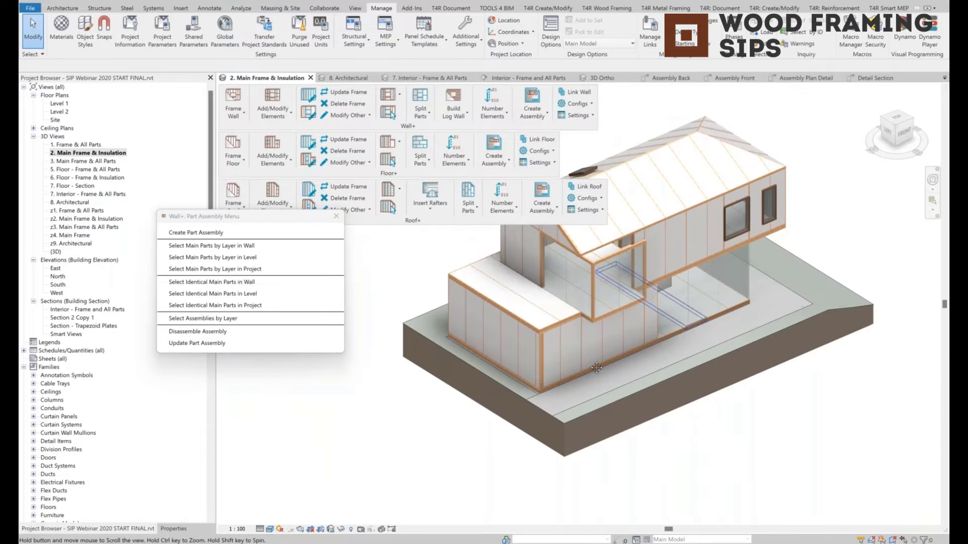
scroll(594, 324, "up", 5)
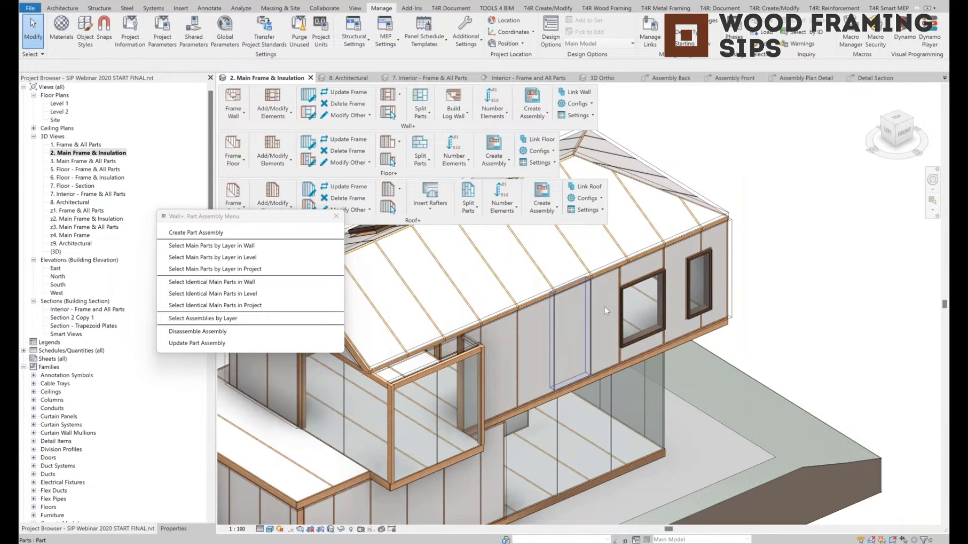
left_click(671, 302)
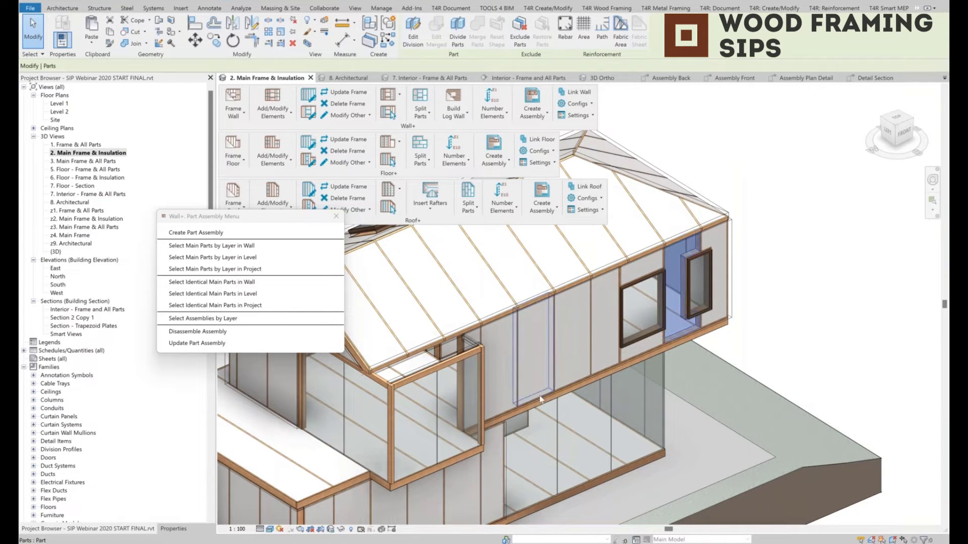
left_click(759, 354)
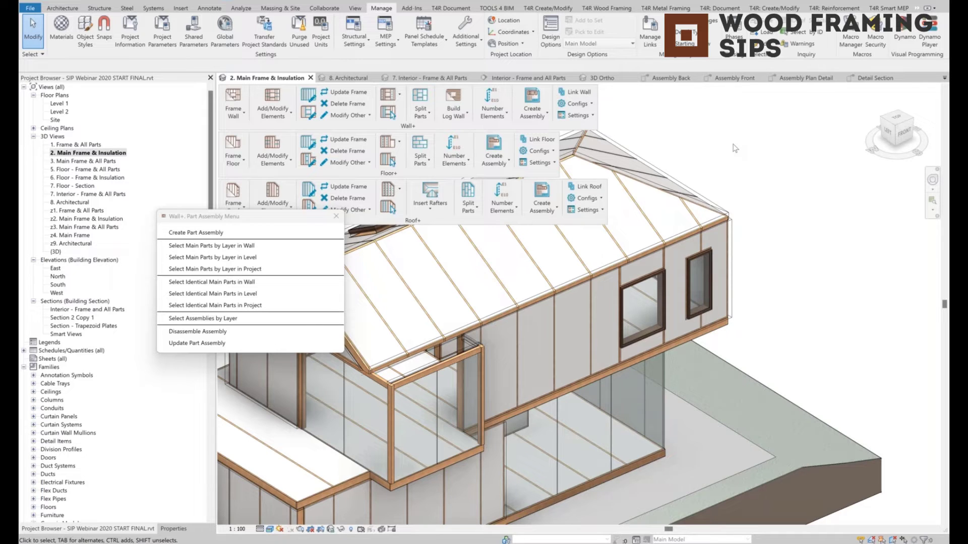
key("Escape")
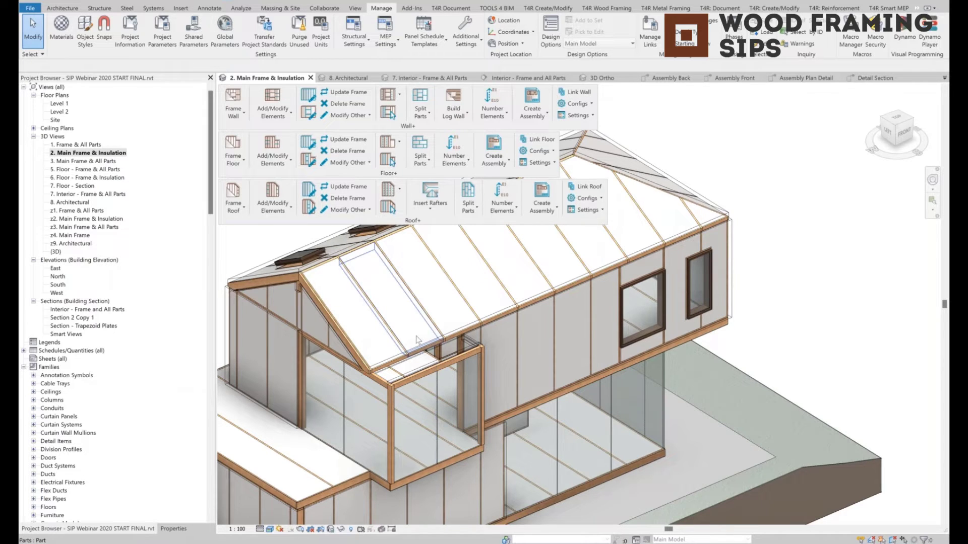
Step: Examine one of the insulation panels on the main roof slope and the opposite side of the house
left_click(511, 294)
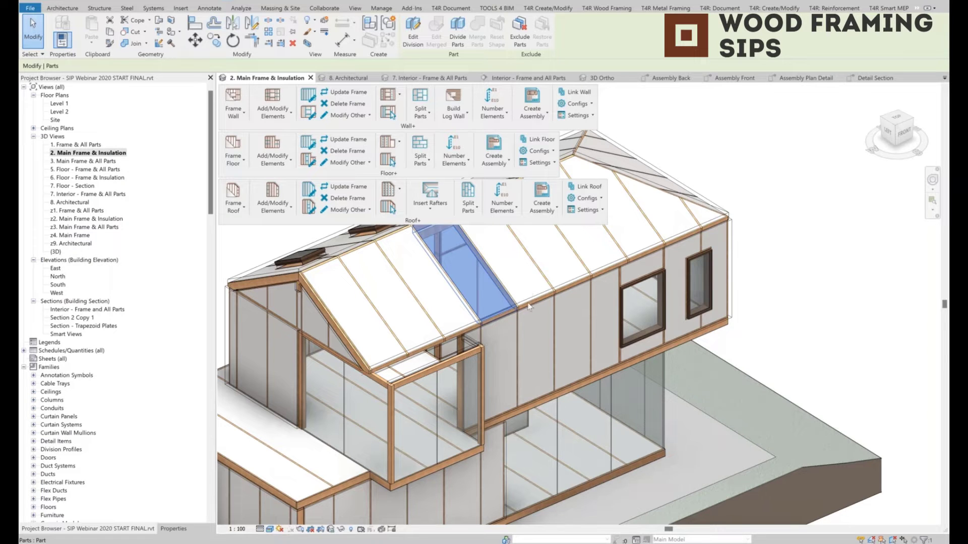
scroll(527, 307, "down", 3)
middle_click_drag(528, 308, 717, 392, "shift")
left_click(717, 392)
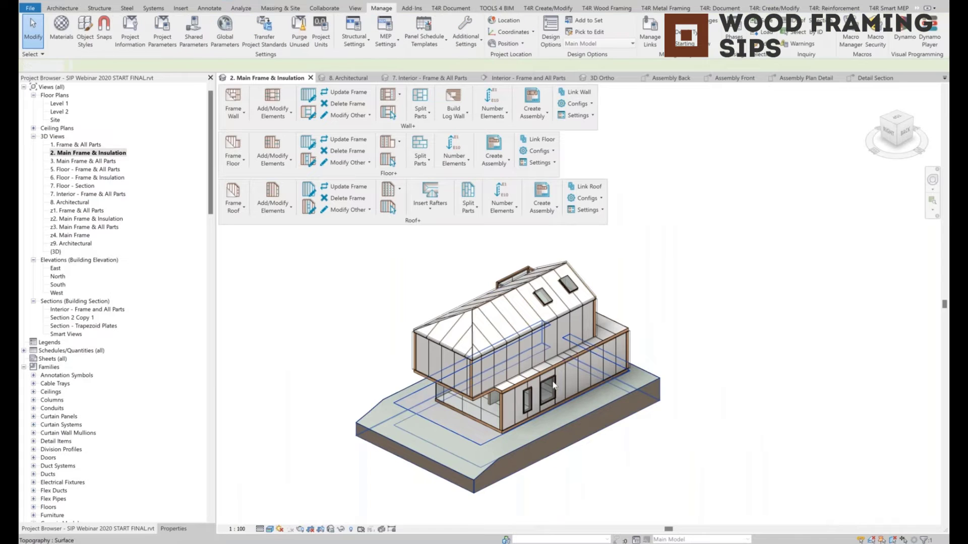
Step: Copy the narrow window of the low extension's long rear wall to the far end of the same wall
scroll(553, 385, "up", 5)
middle_click_drag(571, 386, 509, 379, "shift")
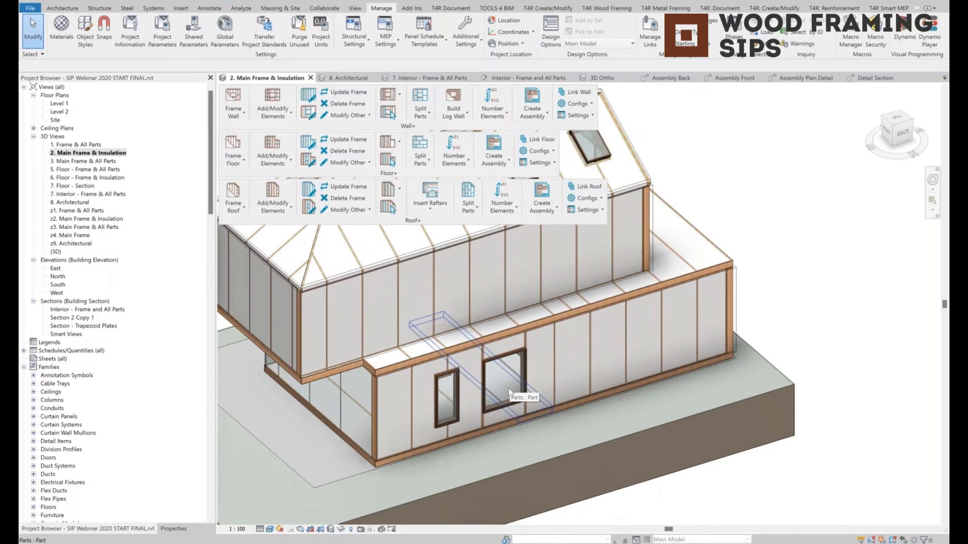
scroll(508, 388, "up", 3)
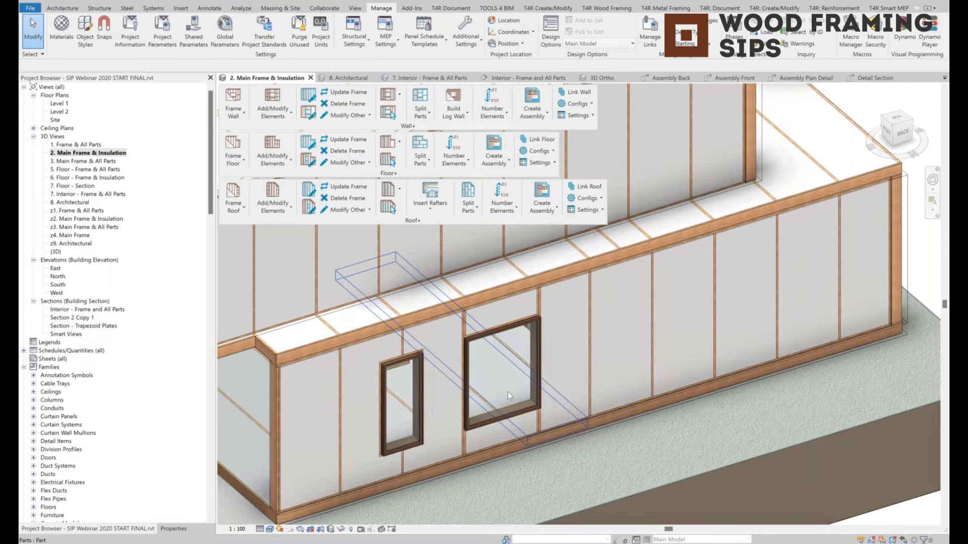
scroll(507, 392, "down", 2)
left_click(441, 427)
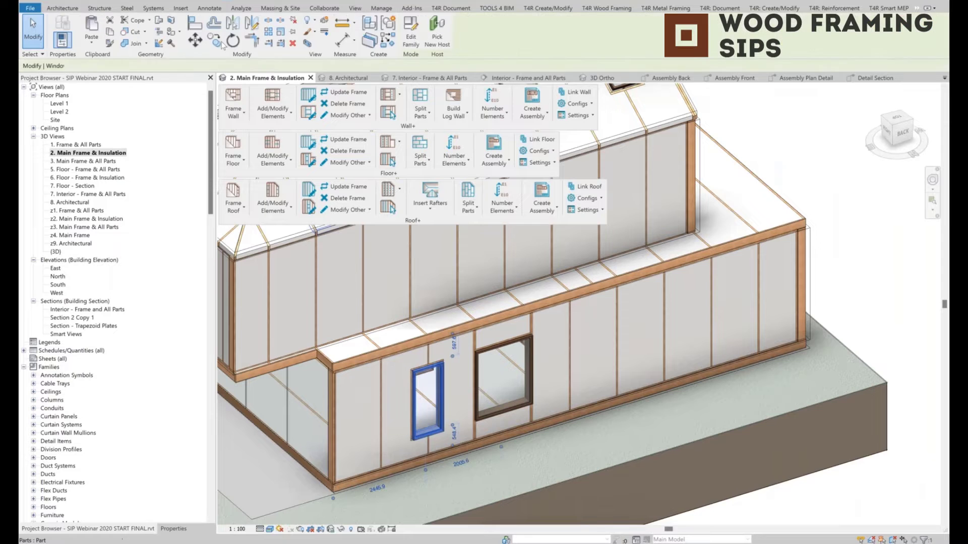
left_click(429, 431)
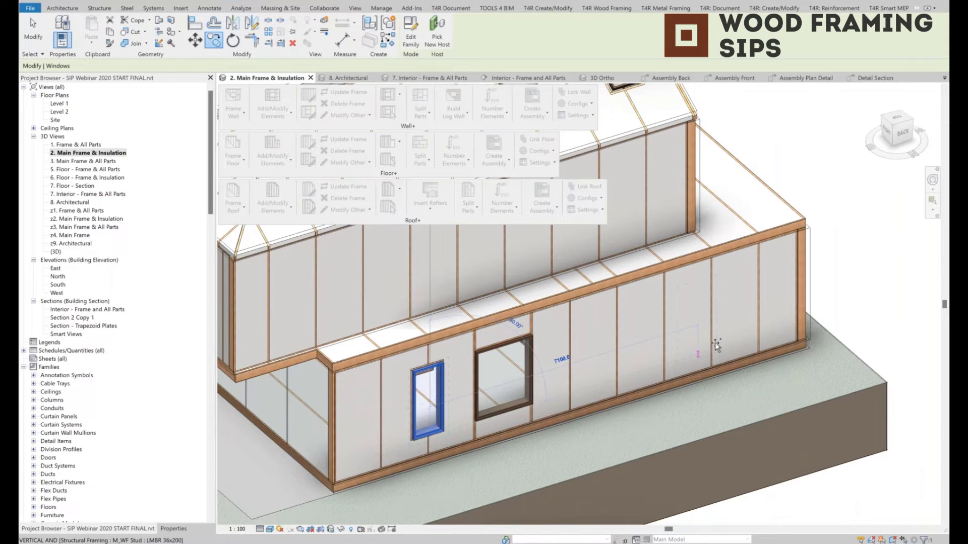
left_click(759, 333)
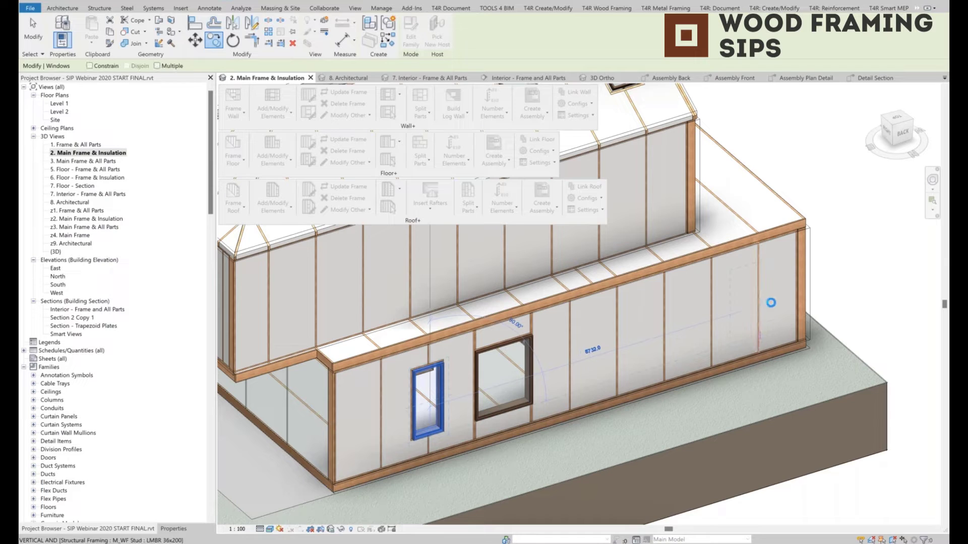
key("Escape")
Step: Move the original narrow window along the rear wall toward the nearer corner, over the adjacent stud
left_click(431, 432)
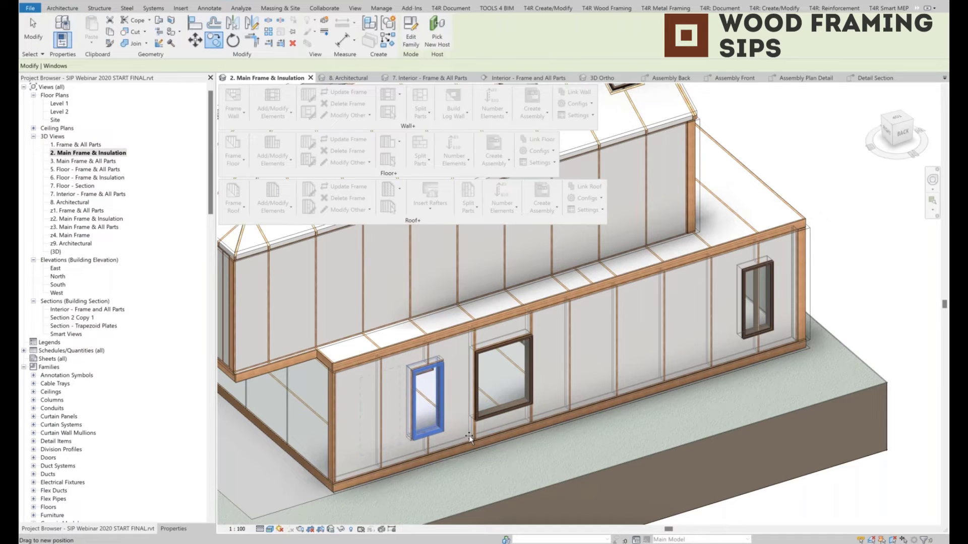
left_click_drag(469, 434, 422, 445)
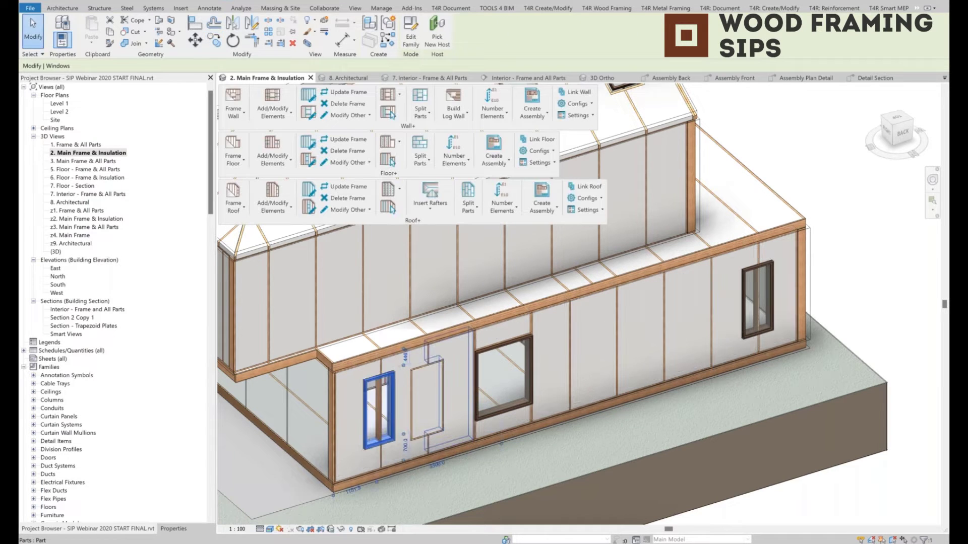
left_click(450, 394)
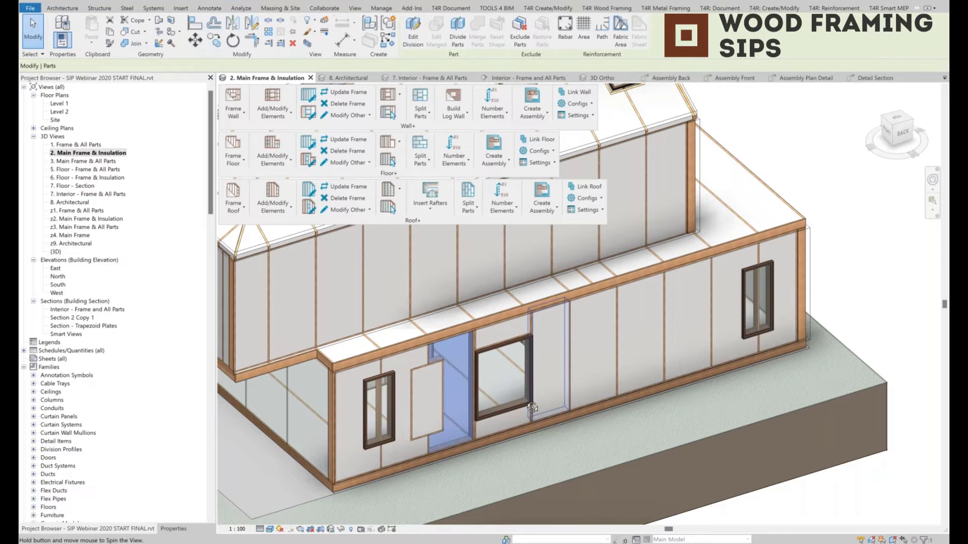
Step: Update the frame of the low extension's long rear wall to match the copied and moved windows
middle_click_drag(532, 407, 682, 319, "shift")
left_click(640, 395)
key("Escape")
left_click(347, 92)
left_click(577, 377)
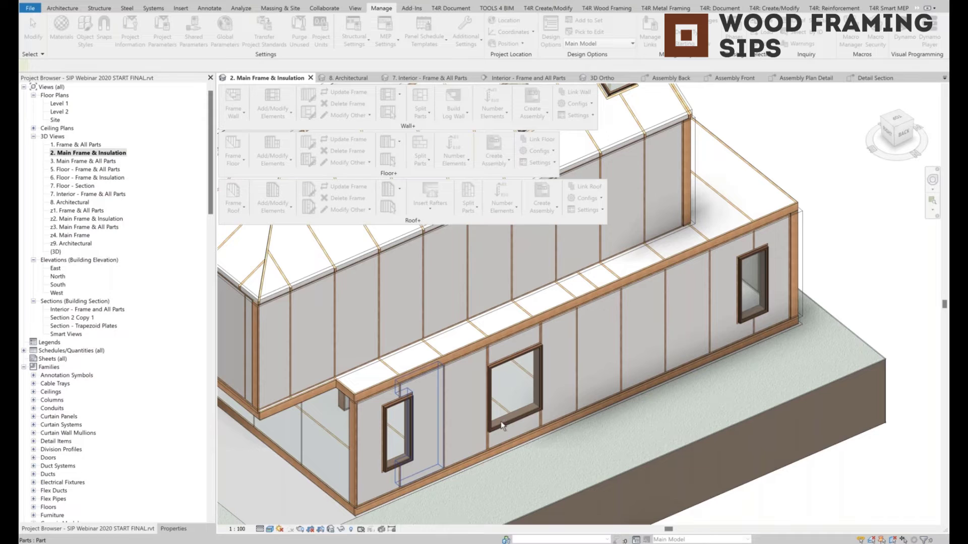
Step: Examine the updated insulation parts beside the moved window, above the large window and in the middle of the rear wall
left_click(501, 421)
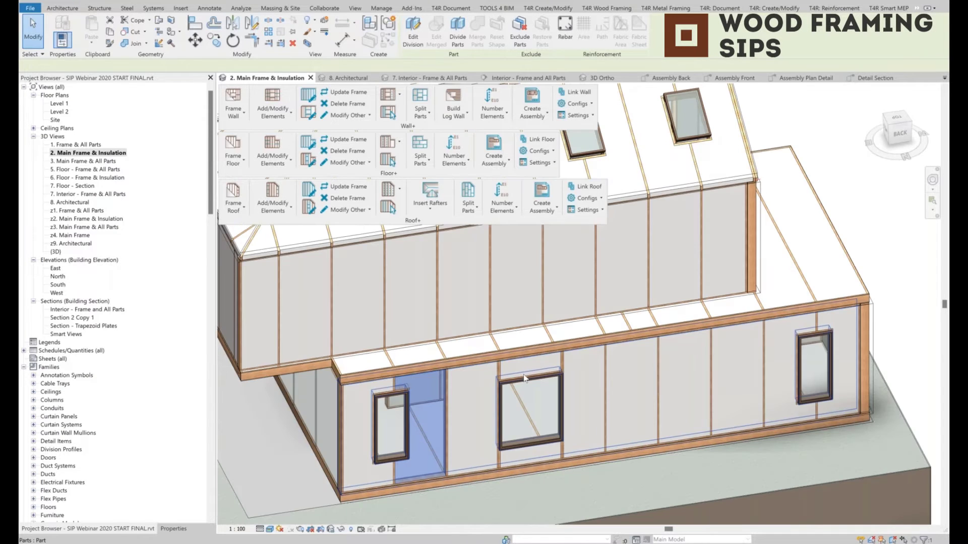
left_click(525, 370)
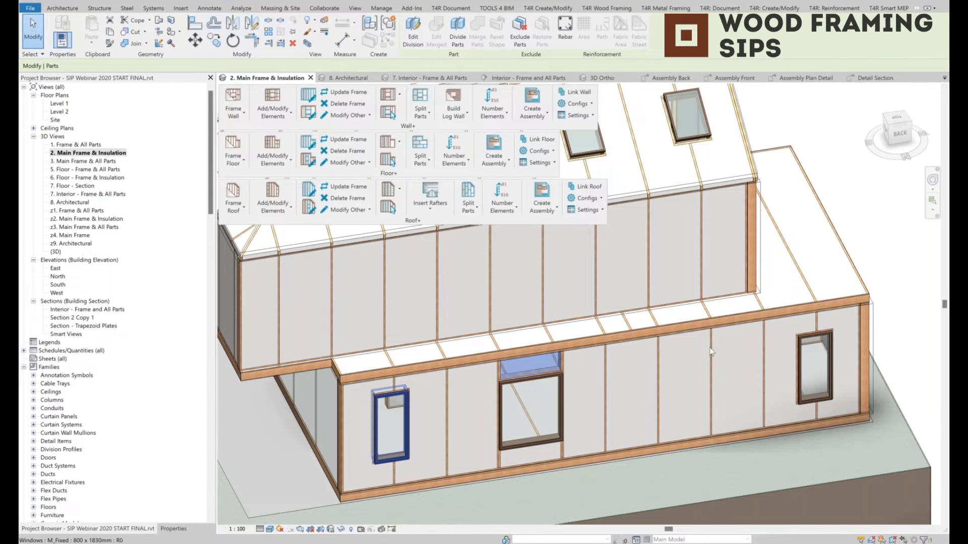
left_click(689, 386)
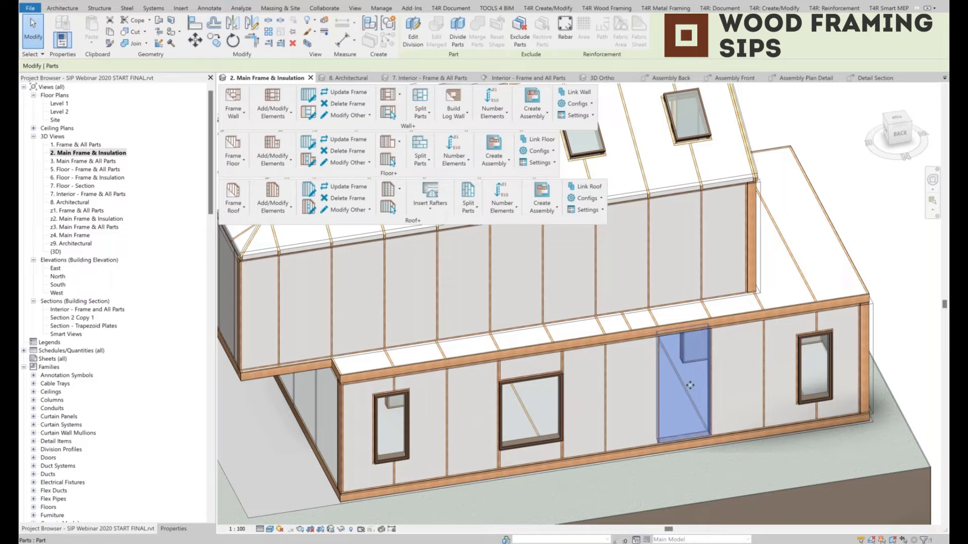
Step: Inspect the insulation panels beside the large window on the rear wall by selecting them one at a time
middle_click_drag(571, 364, 525, 363, "shift")
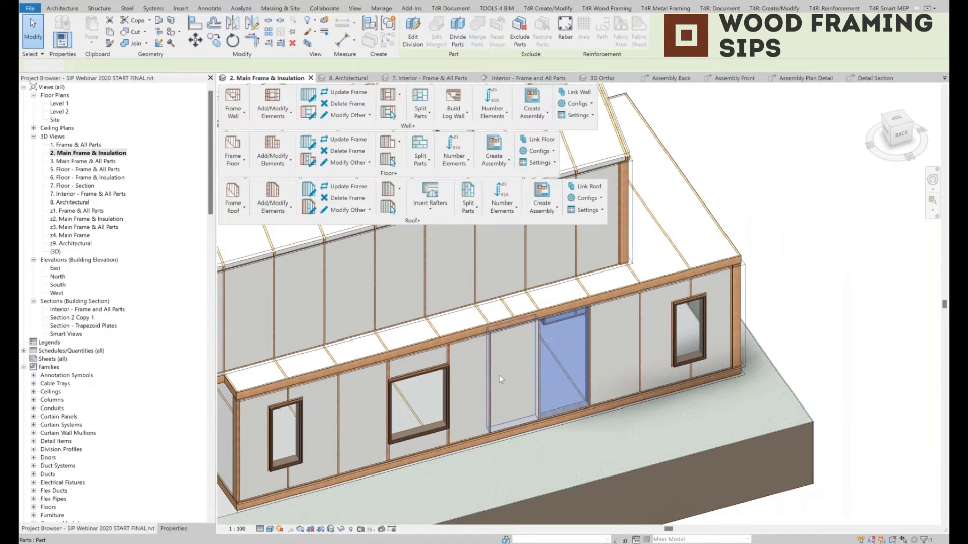
key("Escape")
scroll(506, 374, "up", 2)
left_click(458, 348)
middle_click_drag(458, 353, 484, 352, "shift")
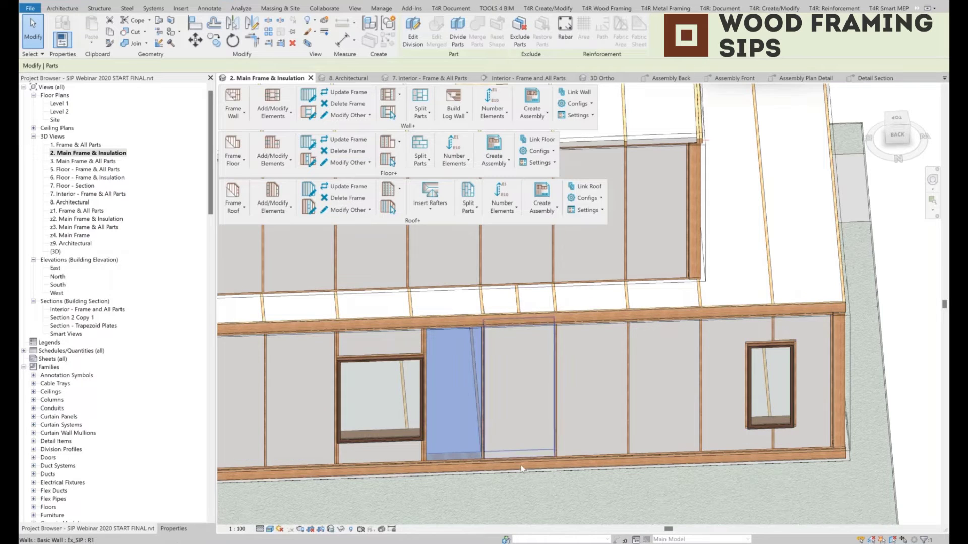
key("Escape")
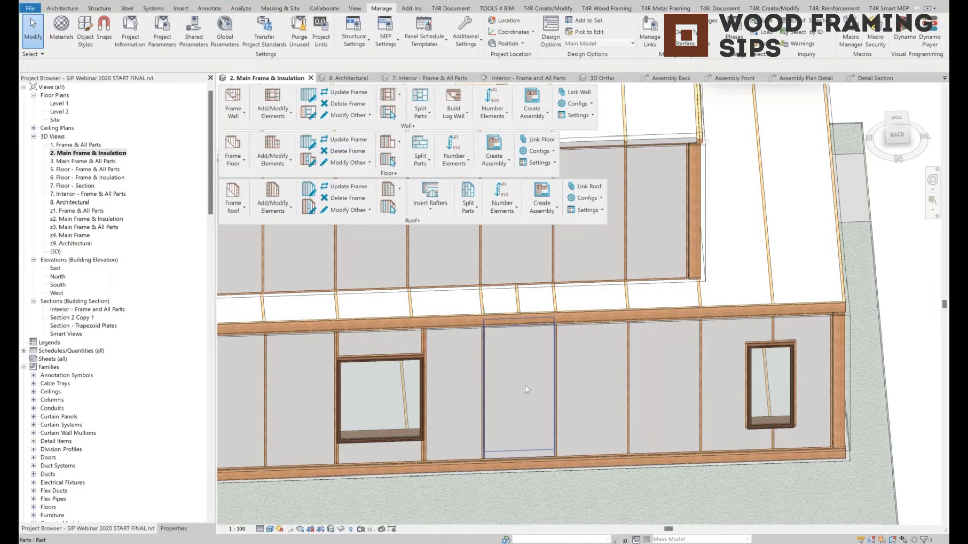
Step: Add one LMBR 36x198 additional wall stud to the right of the stud near the large window, at a distance of 616.5
middle_click_drag(525, 385, 584, 380, "shift")
left_click(273, 113)
left_click(295, 131)
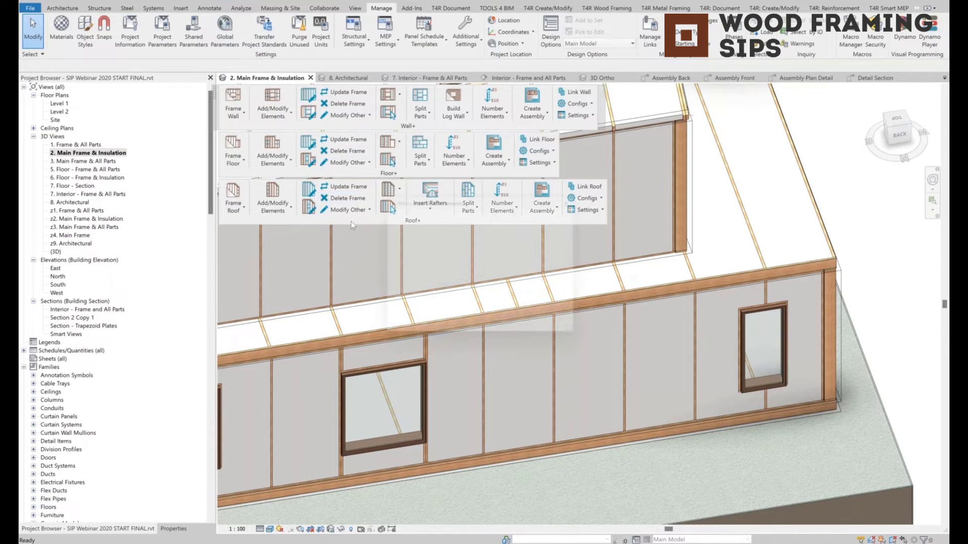
left_click_drag(434, 197, 208, 233)
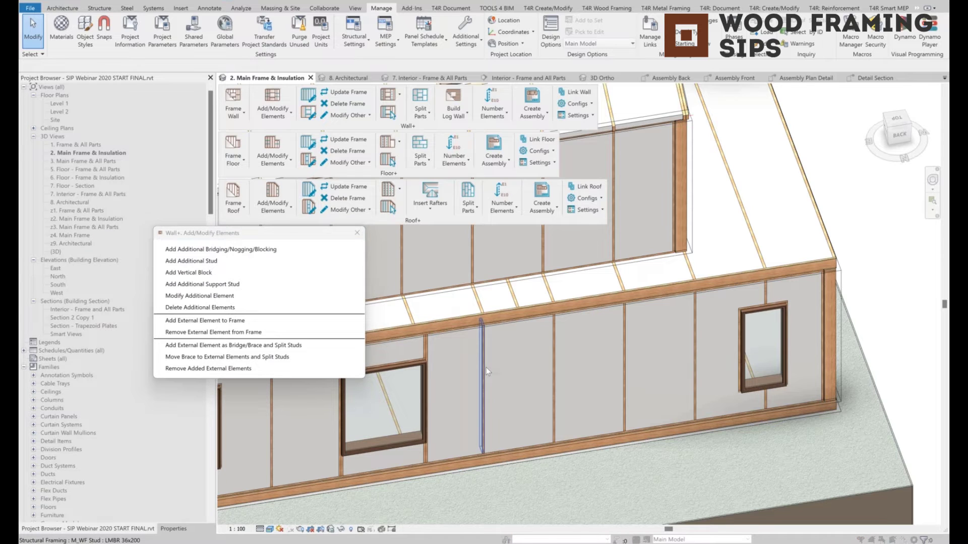
left_click(484, 367)
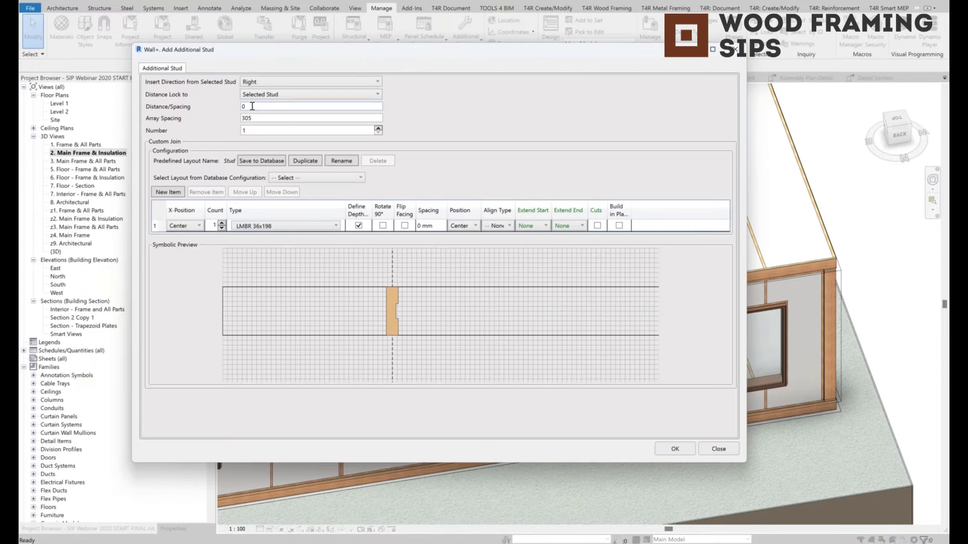
left_click(252, 106)
type("616.5")
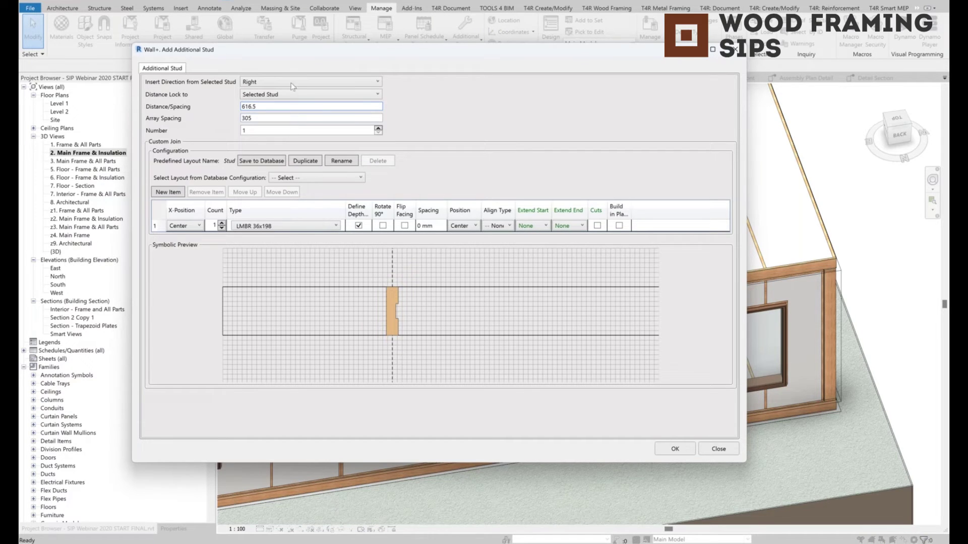
left_click(278, 130)
left_click(675, 449)
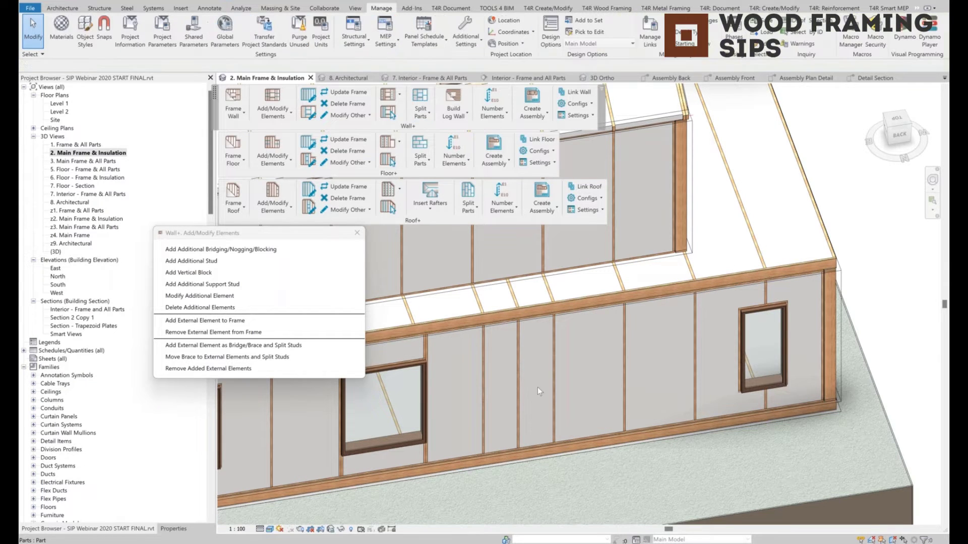
Step: Inspect the added stud and the narrow insulation part next to it
left_click(518, 364)
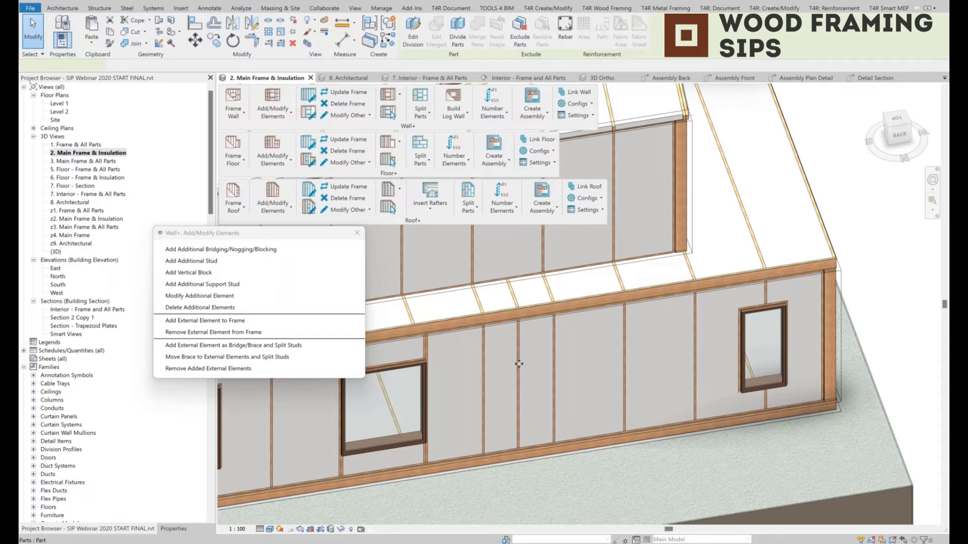
key("Escape")
scroll(520, 364, "up", 2)
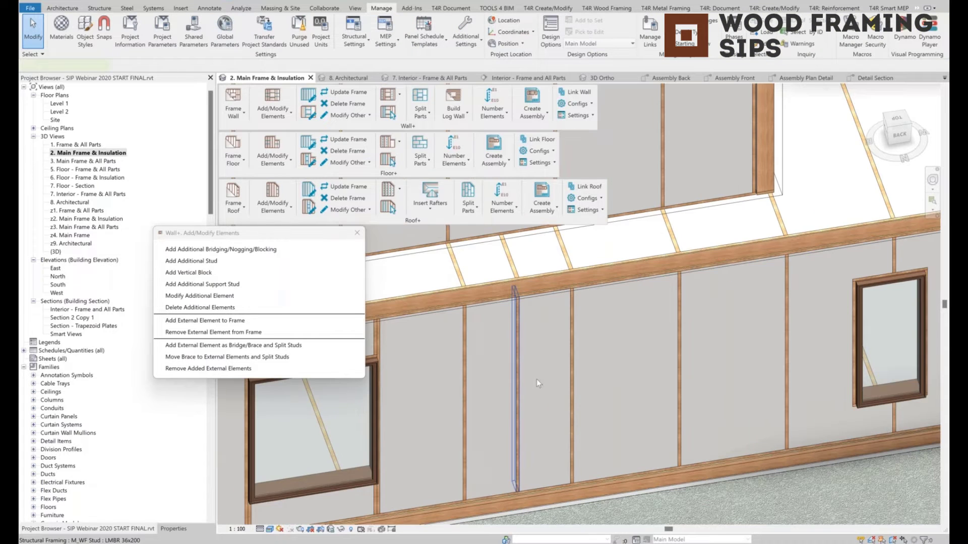
left_click(536, 379)
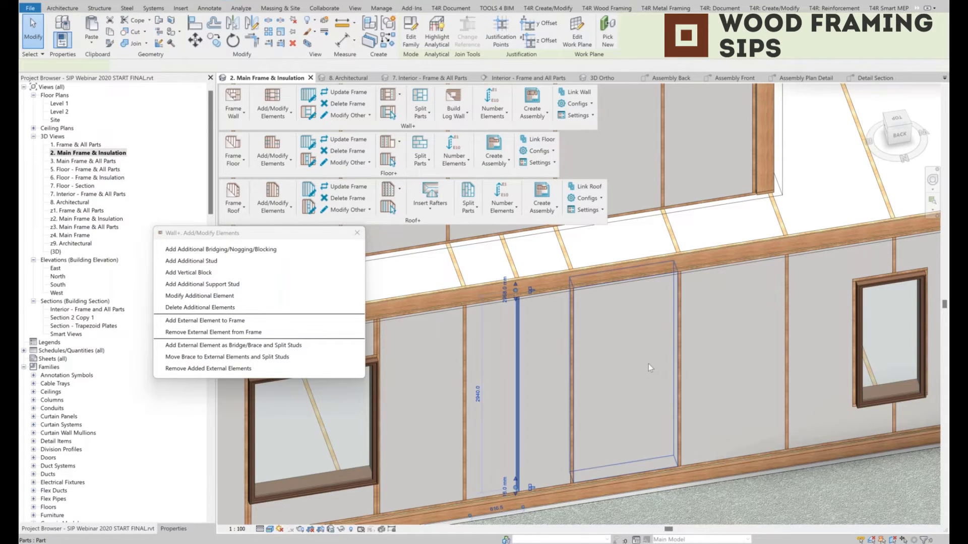
left_click(536, 353)
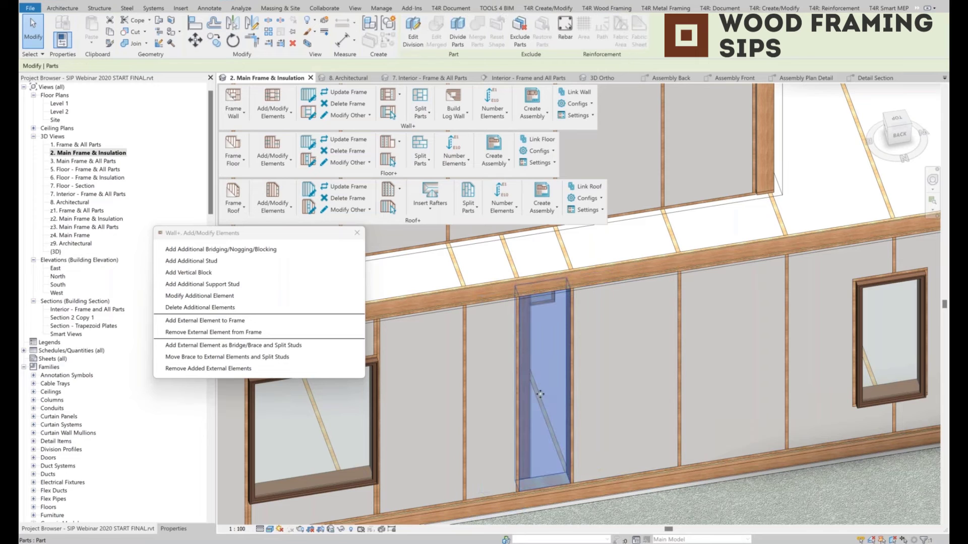
scroll(538, 378, "down", 5)
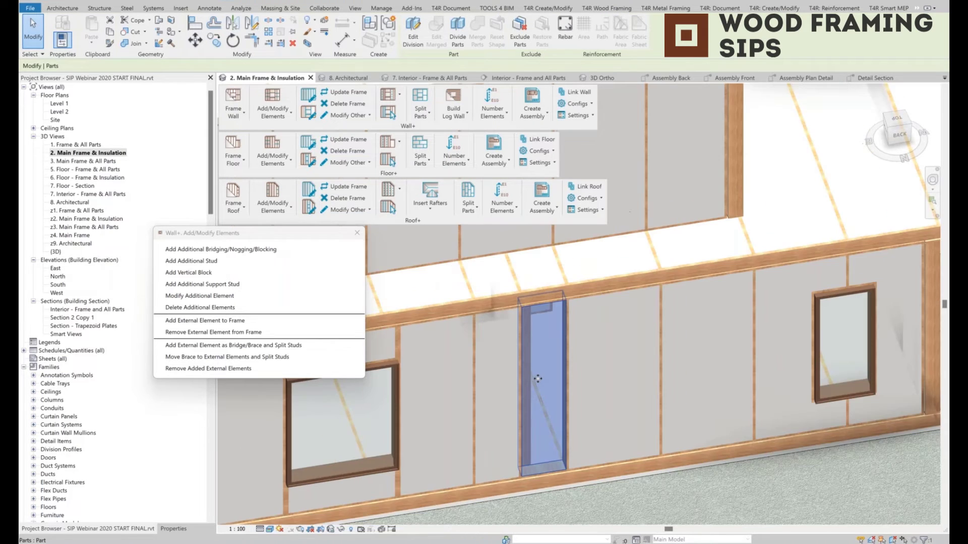
Step: Open the 3D view "5. Floor - Frame & All Parts" and examine a selected floor panel near the balcony from several angles
double_click(87, 172)
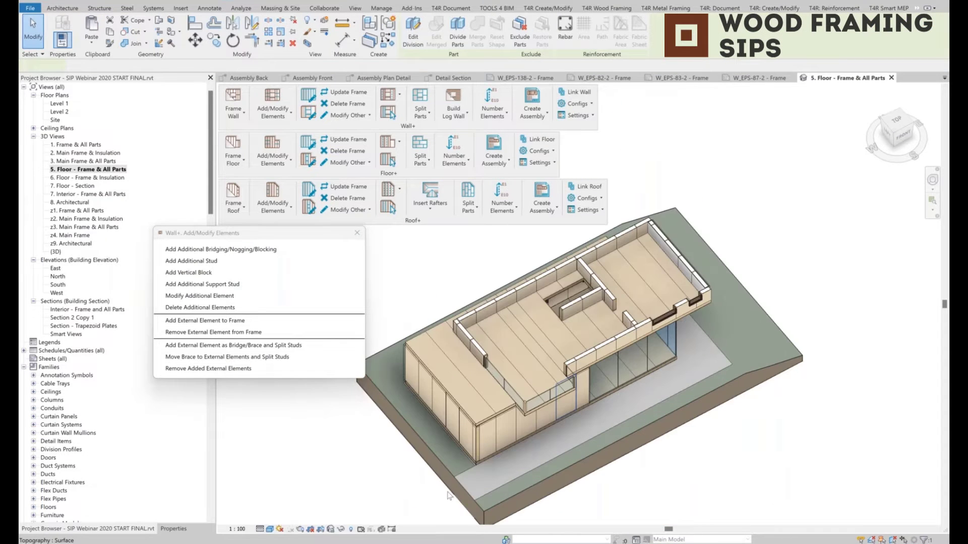
left_click(450, 378)
left_click(514, 352)
middle_click_drag(570, 357, 534, 350, "shift")
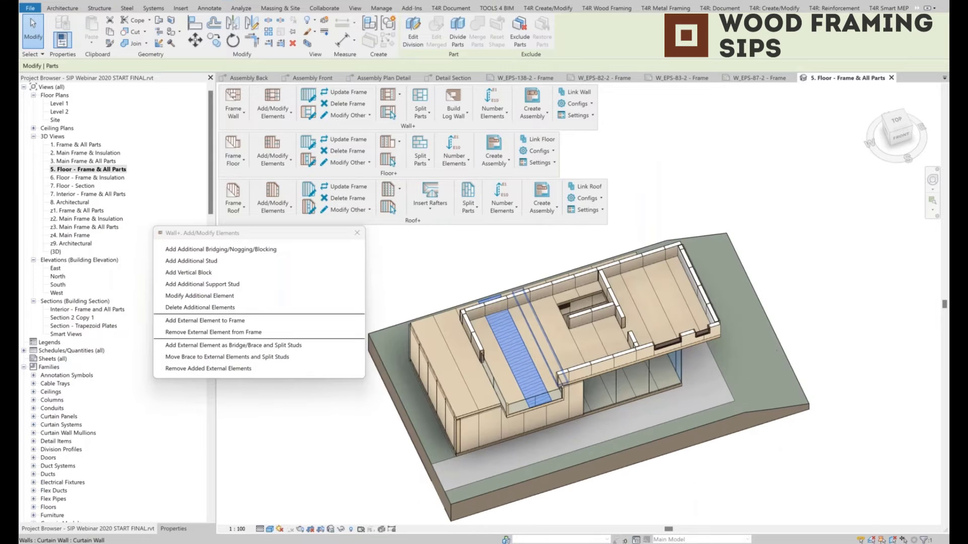
scroll(539, 358, "up", 5)
middle_click_drag(539, 359, 567, 365)
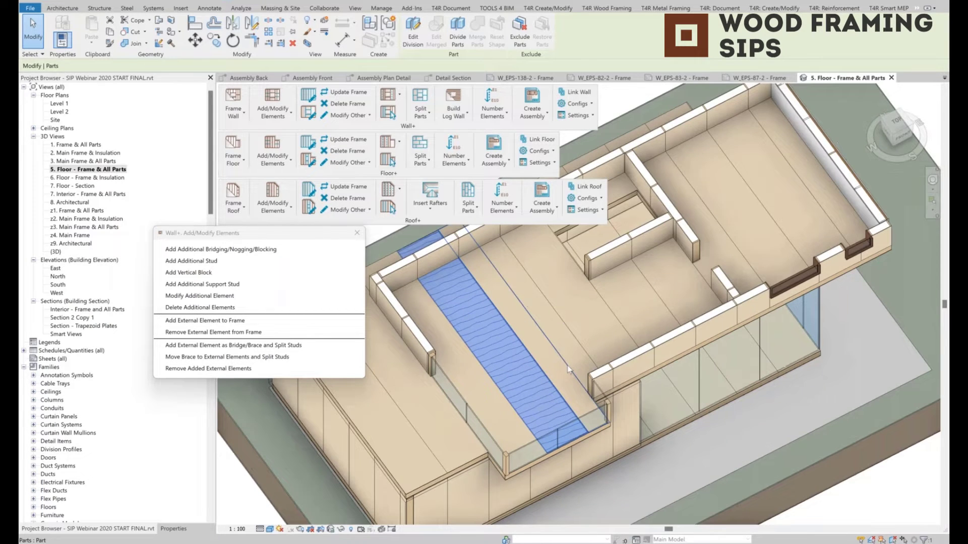
scroll(599, 362, "down", 1)
middle_click_drag(640, 355, 655, 338, "shift")
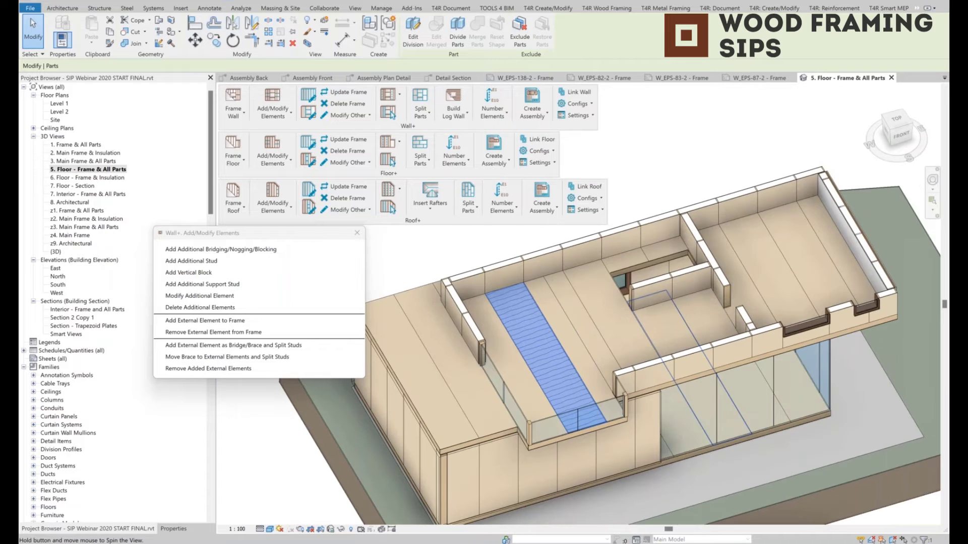
middle_click_drag(685, 453, 715, 434, "shift")
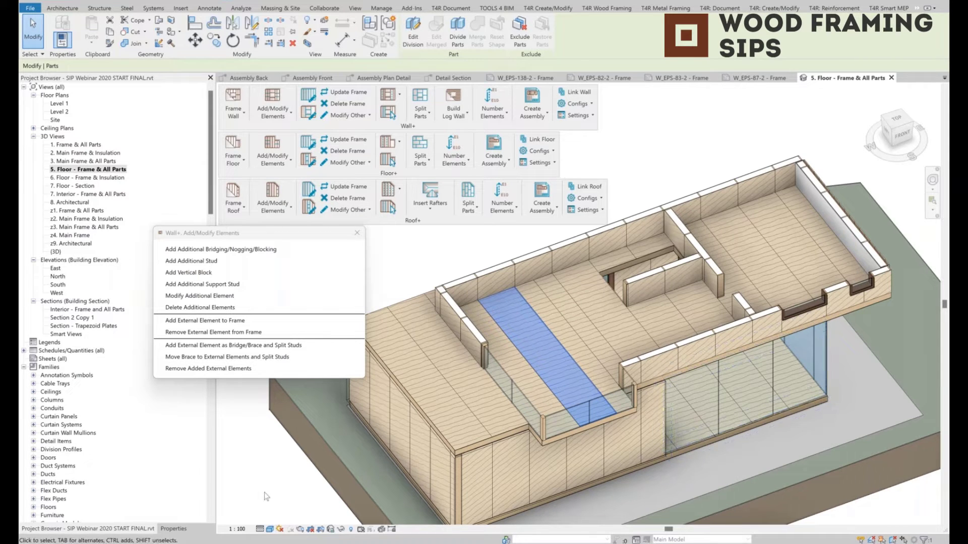
Step: Open the 3D view "6. Floor - Frame & Insulation" and examine the floor insulation parts near the balcony, clearing the selection at the end
double_click(101, 179)
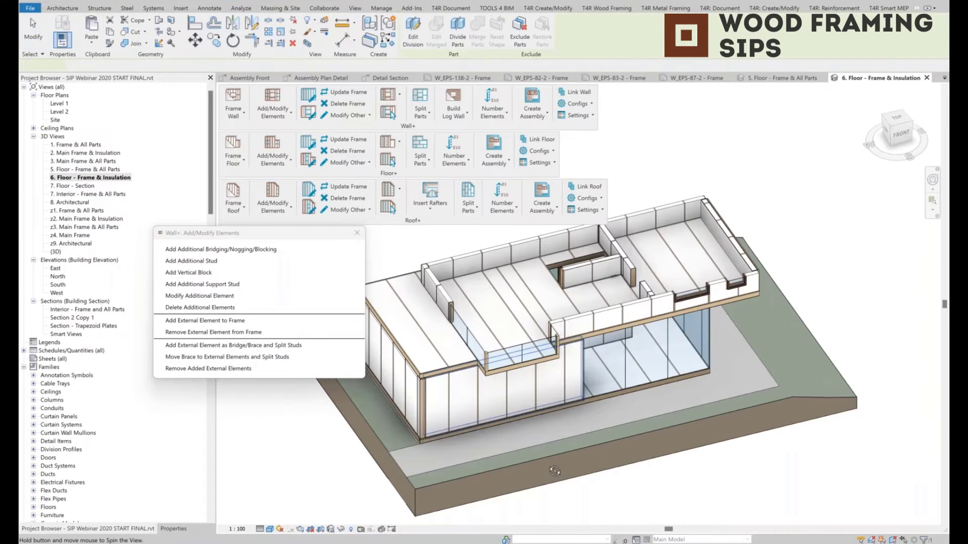
middle_click_drag(555, 471, 507, 334, "shift")
left_click(506, 334)
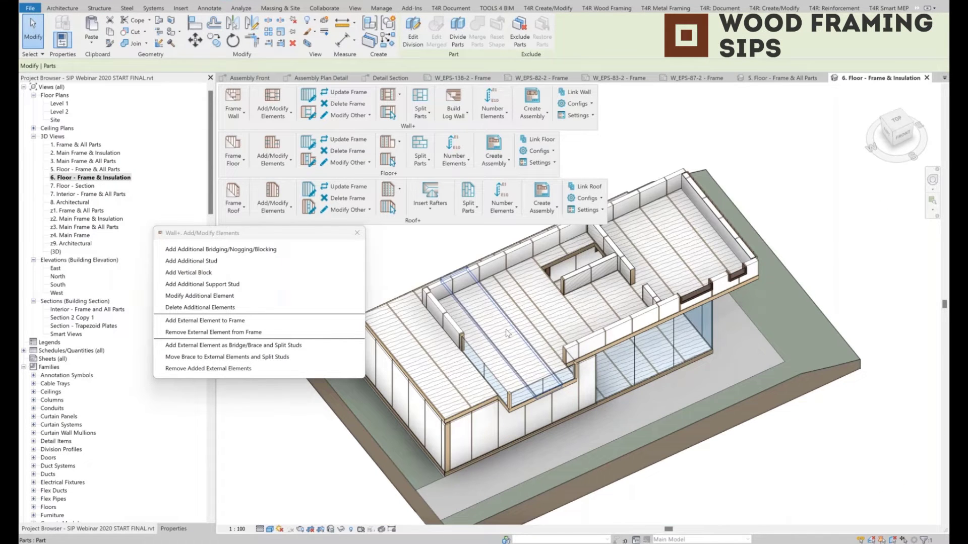
left_click(498, 387)
scroll(498, 386, "up", 2)
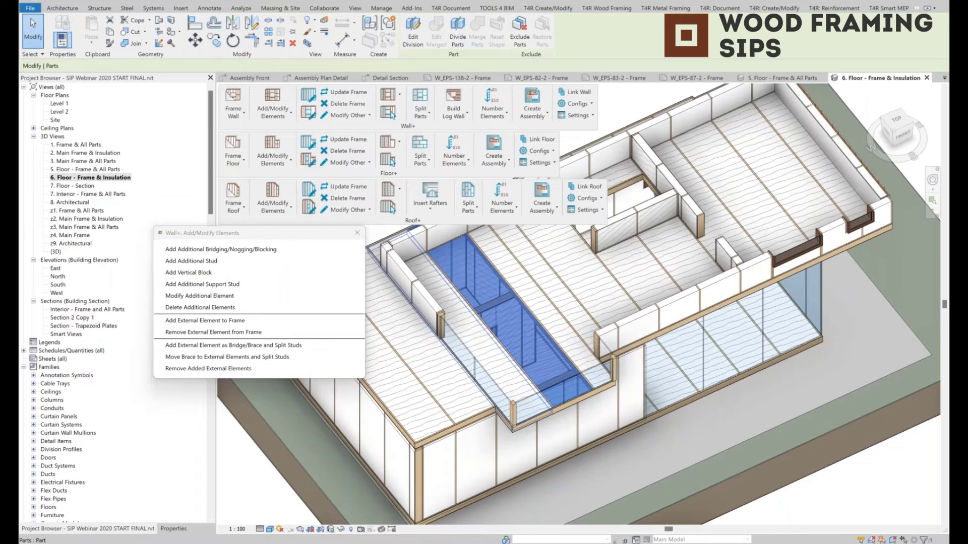
key("Escape")
left_click(424, 273)
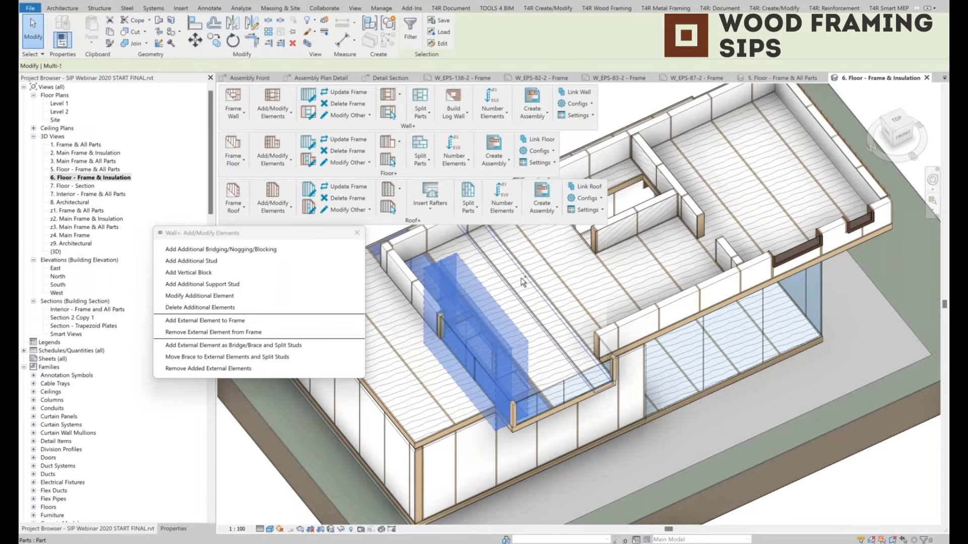
mouse_move(523, 282)
middle_mouse_down("shift")
mouse_move(413, 323)
mouse_move(521, 345)
middle_mouse_up("shift")
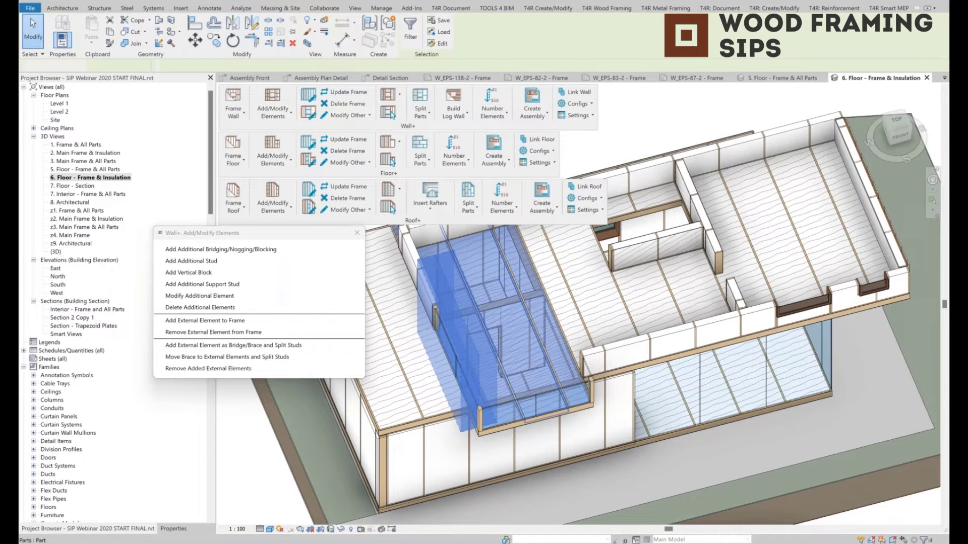
key("Escape")
Step: Start adding additional bridging to the floor frame and set its type to Priority 1 of M_WF_Part Split Bridging
left_click(346, 163)
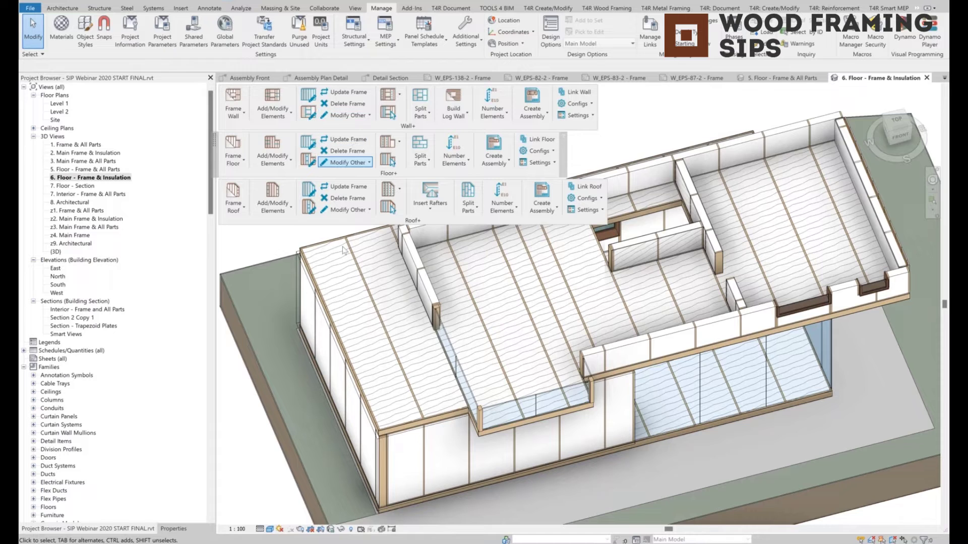
left_click_drag(445, 214, 182, 241)
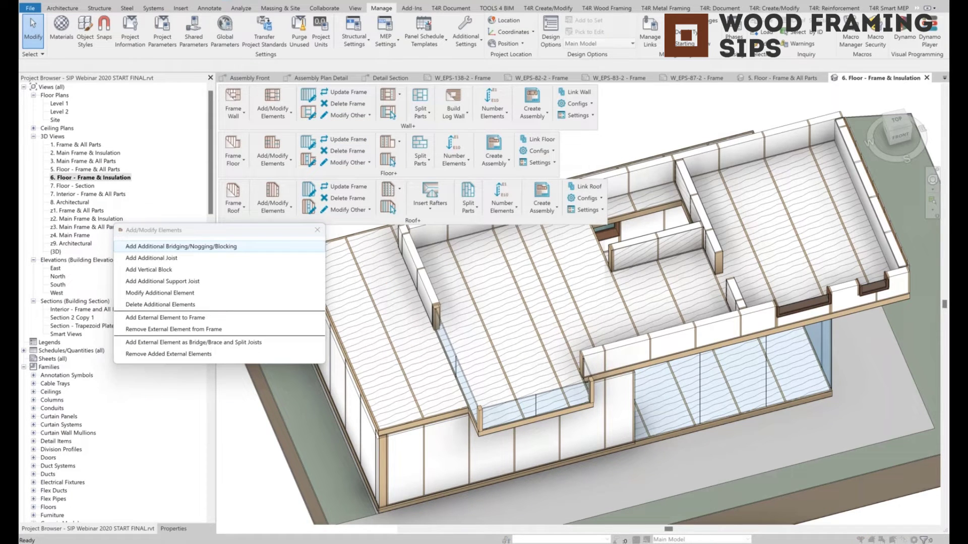
left_click(181, 246)
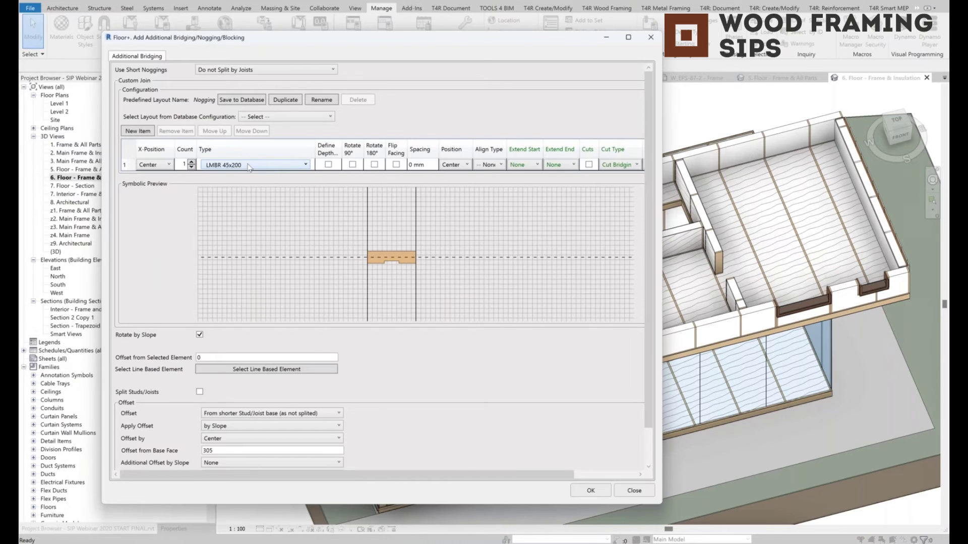
left_click(248, 166)
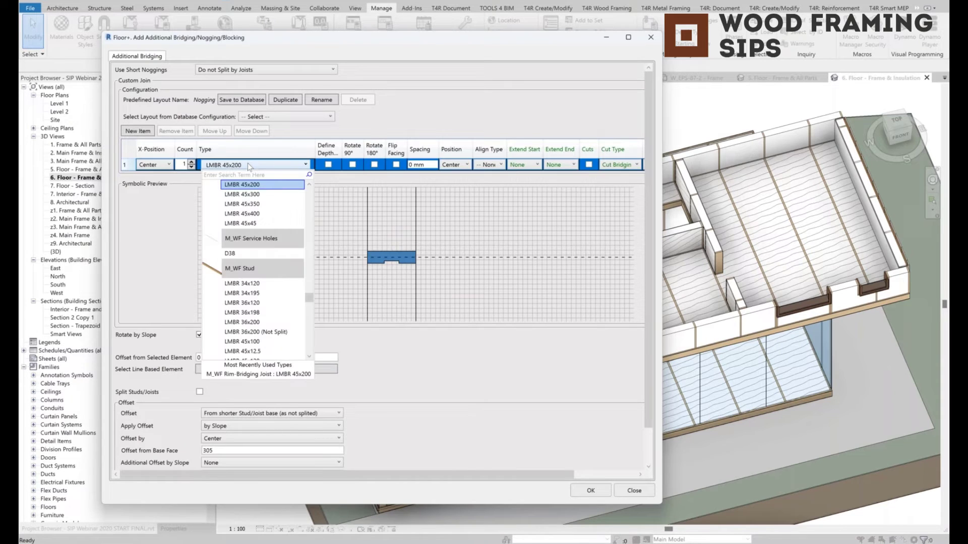
scroll(289, 275, "down", 2)
scroll(290, 279, "down", 5)
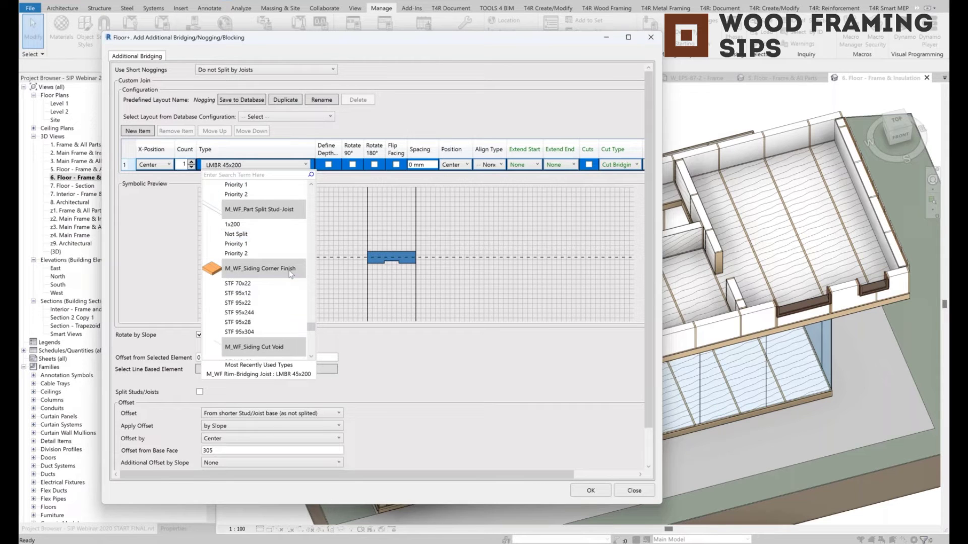
scroll(291, 274, "up", 1)
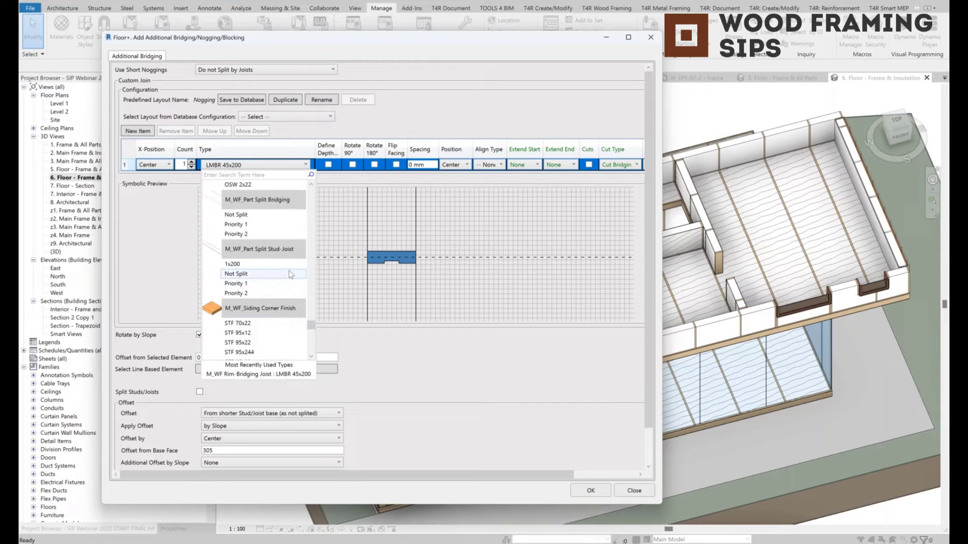
left_click(251, 225)
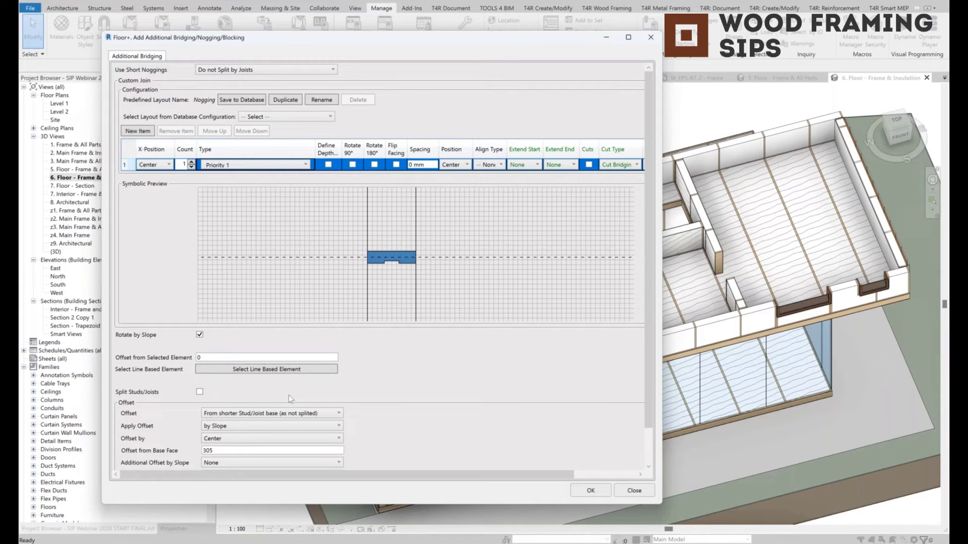
Step: Set both Extend Start and Extend End of the additional bridging to the In "L" option
left_click(531, 166)
left_click(554, 172)
left_click(560, 165)
left_click(567, 182)
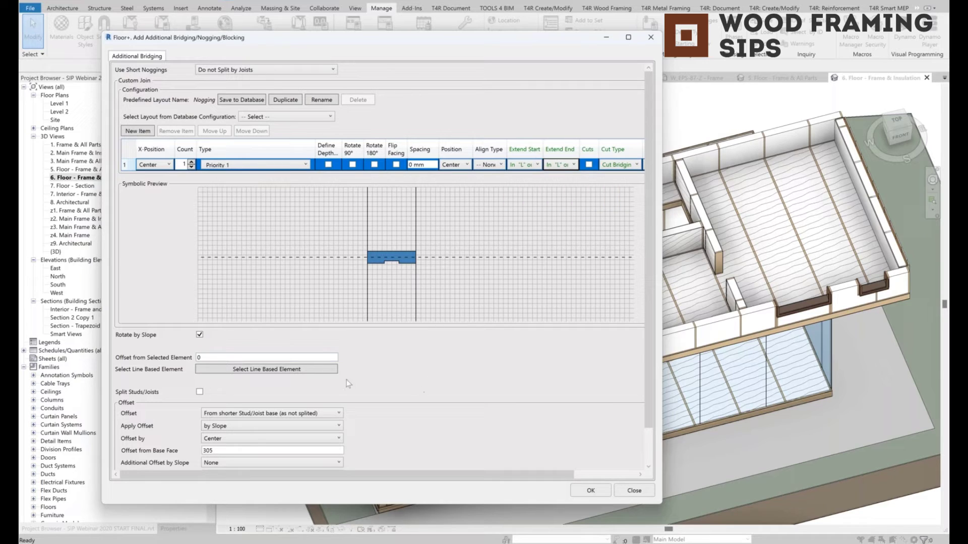
Step: Take the bridging's offset from a line-based element picked in the model, create the bridging and finish adding or modifying elements
left_click(299, 371)
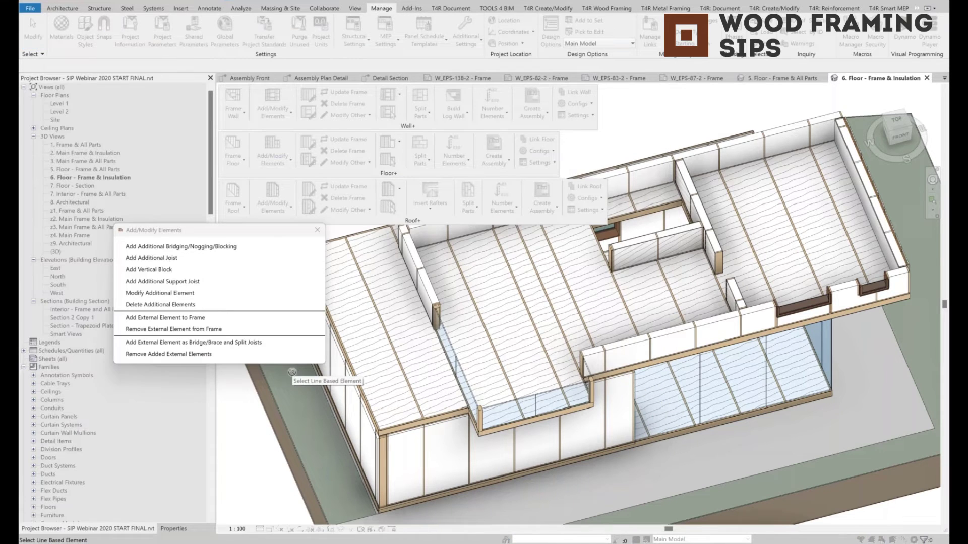
middle_click_drag(355, 356, 472, 342, "shift")
scroll(499, 409, "up", 4)
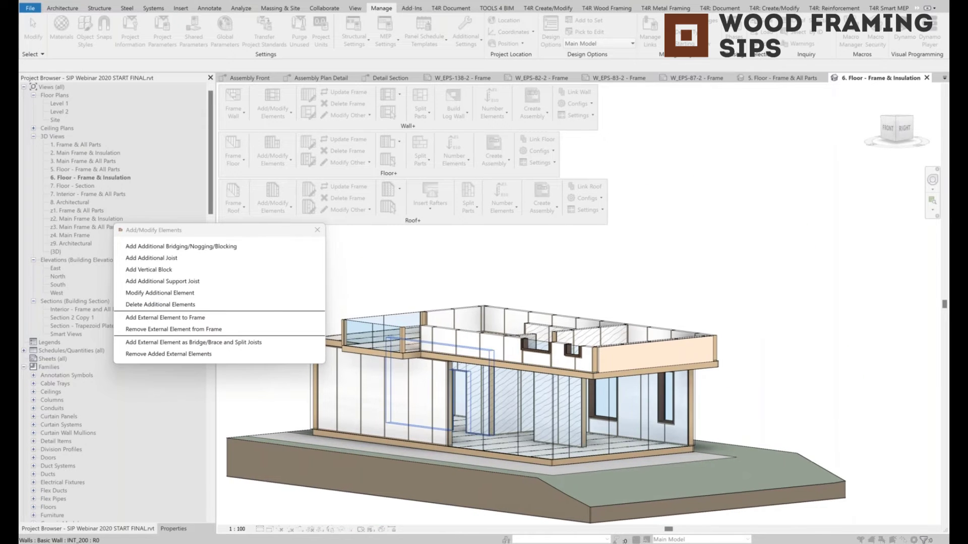
scroll(499, 409, "up", 1)
middle_click_drag(499, 409, 499, 450, "shift")
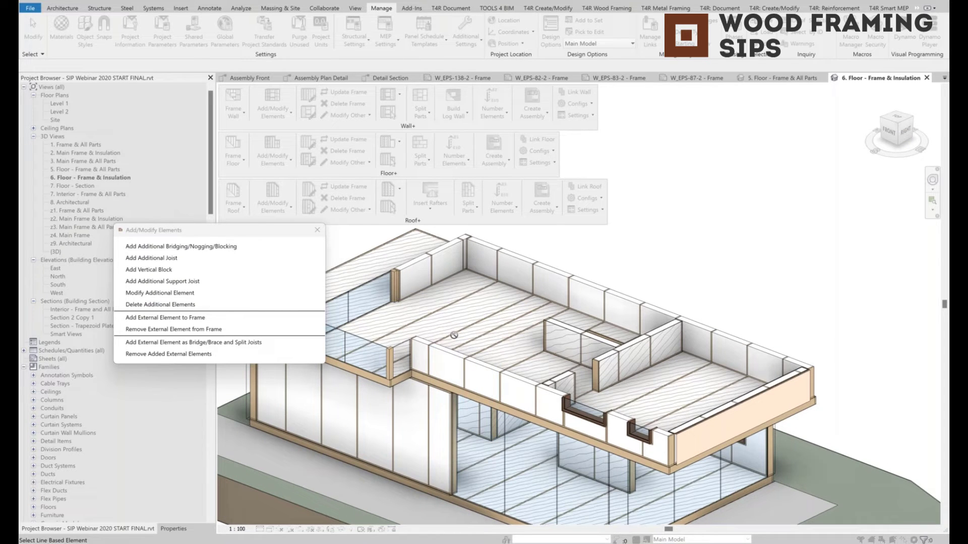
left_click(180, 246)
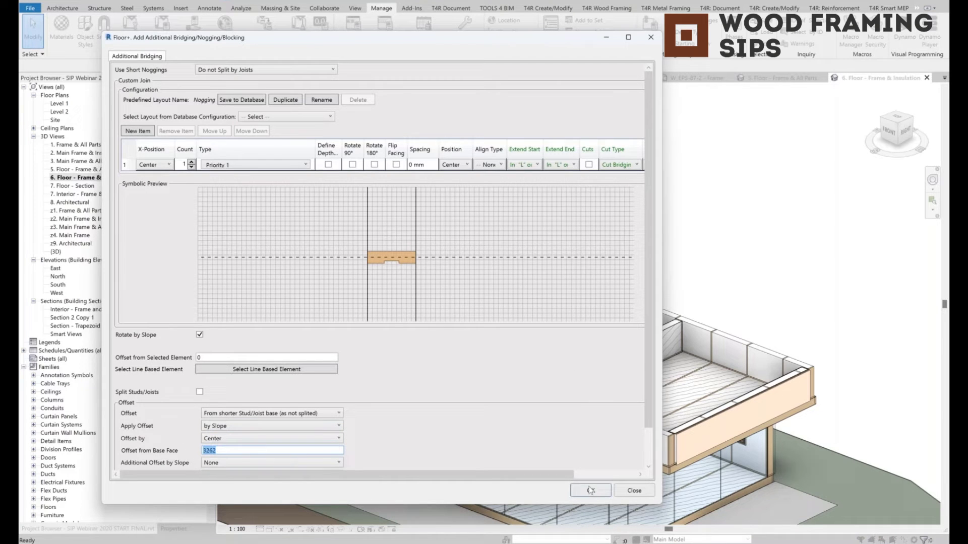
left_click(591, 491)
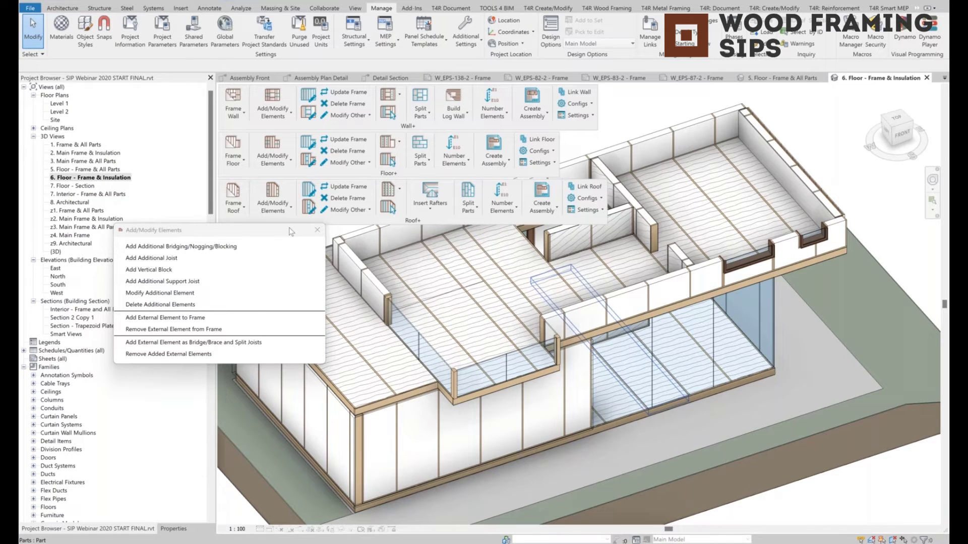
left_click(317, 230)
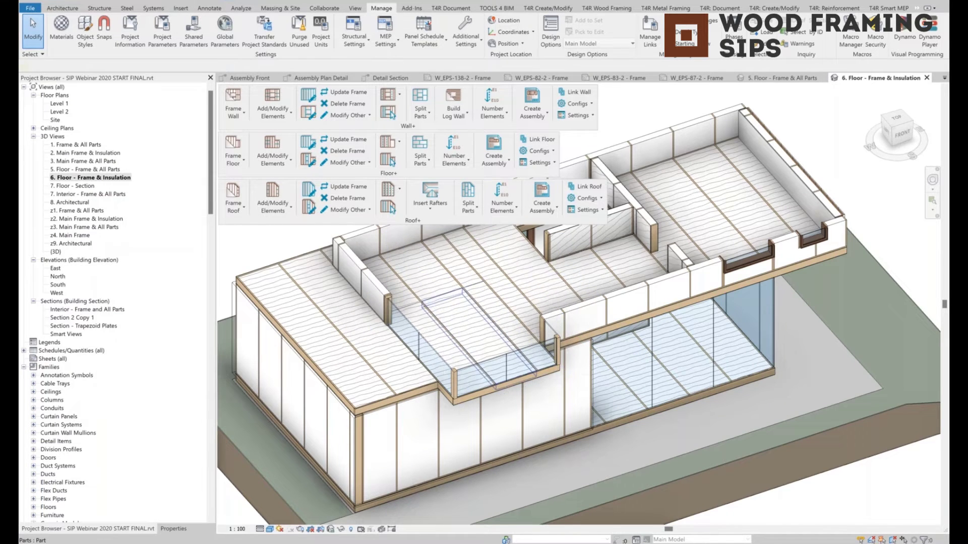
Step: Examine the floor insulation parts beside the balcony around the added bridging, selecting individual parts
left_click(476, 317)
scroll(464, 302, "up", 5)
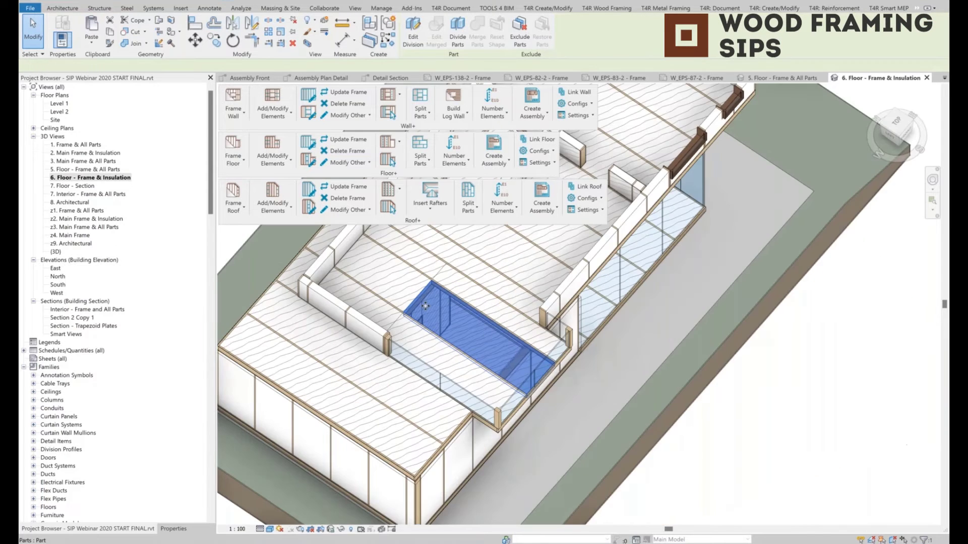
middle_click_drag(396, 283, 298, 262, "shift")
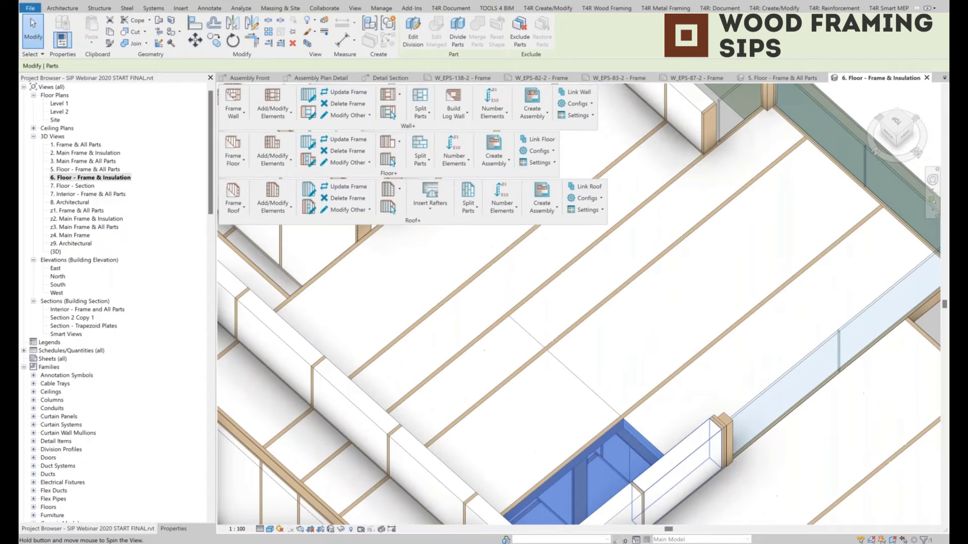
left_click(565, 310)
left_click(589, 404)
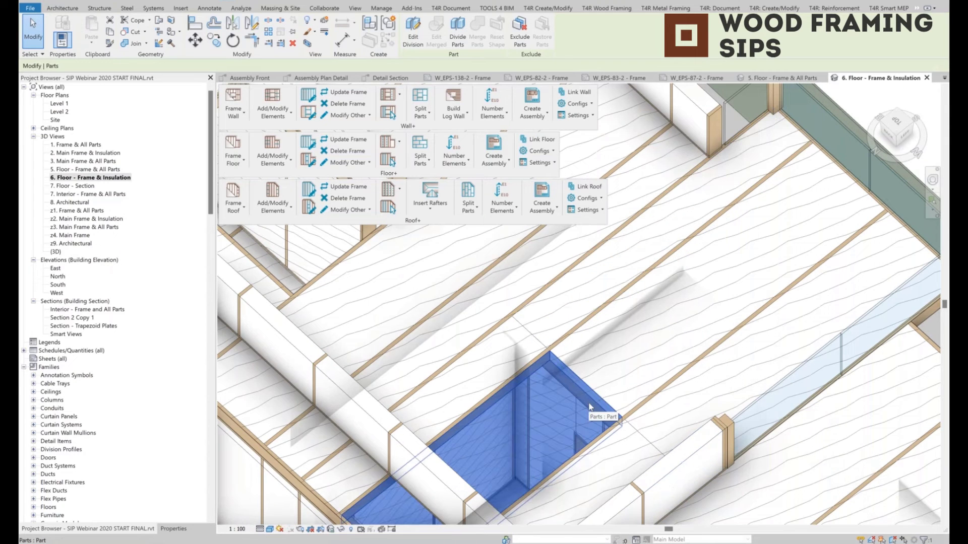
scroll(590, 407, "down", 2)
middle_click_drag(590, 407, 751, 390, "shift")
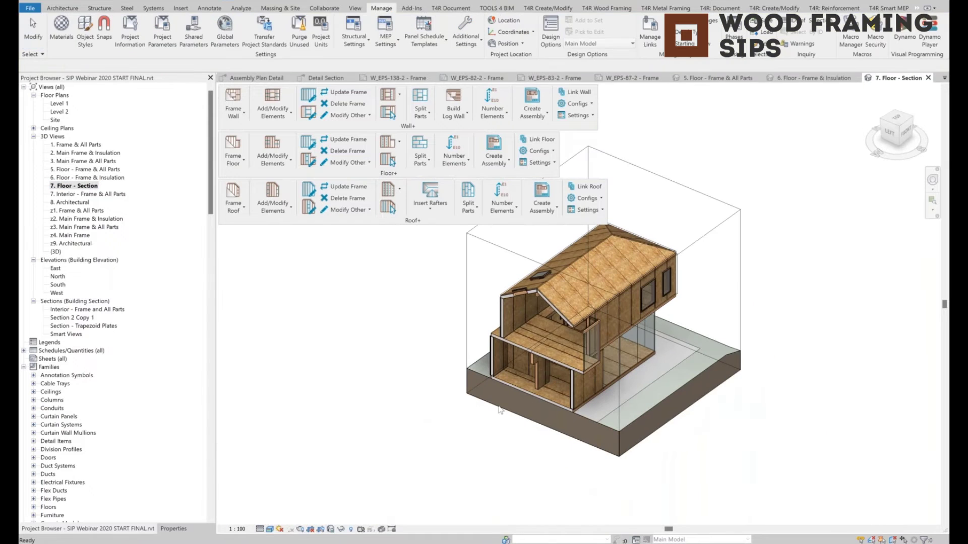
Step: In the 3D view "7. Floor - Section", examine the cut floor panels where they meet above the interior wall, clearing the selection at the end
middle_click_drag(561, 405, 614, 373, "shift")
scroll(613, 373, "up", 5)
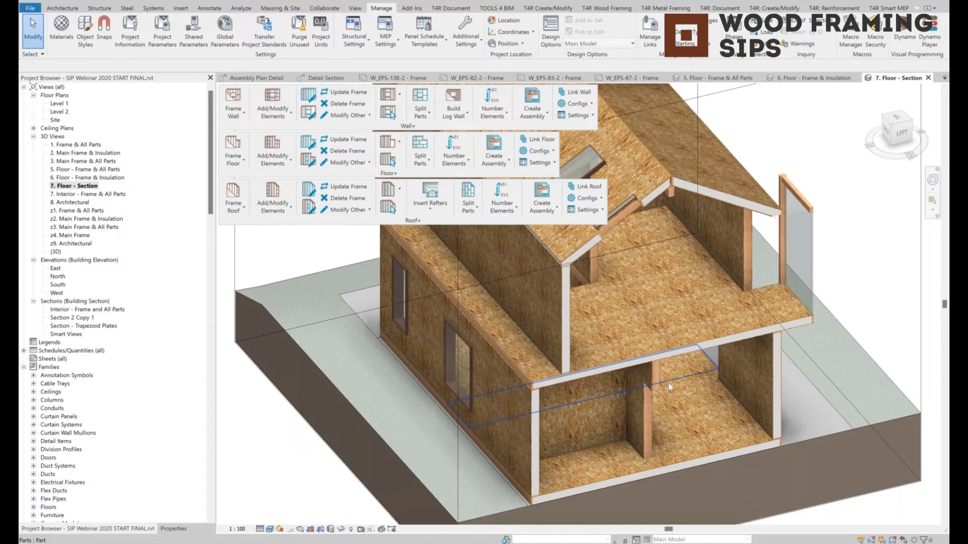
scroll(669, 383, "up", 4)
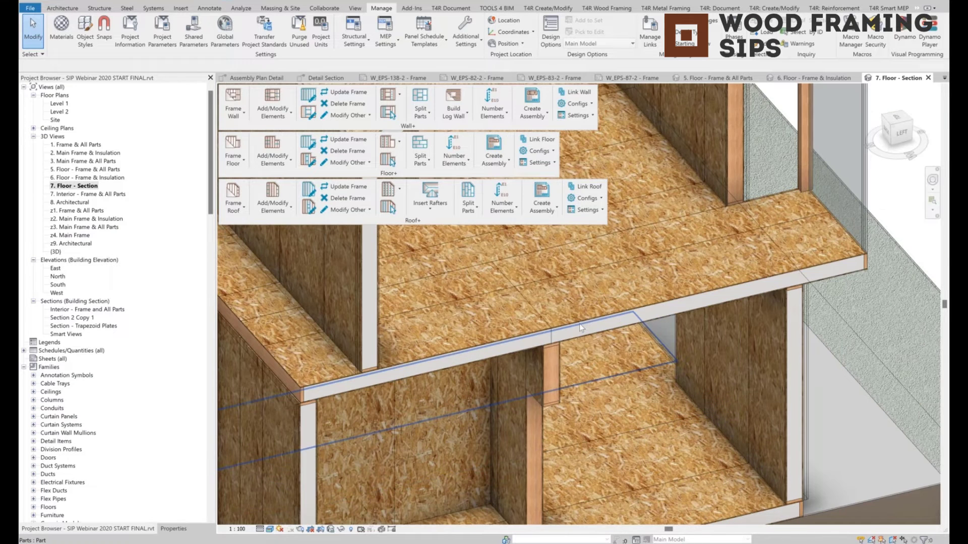
left_click(579, 323)
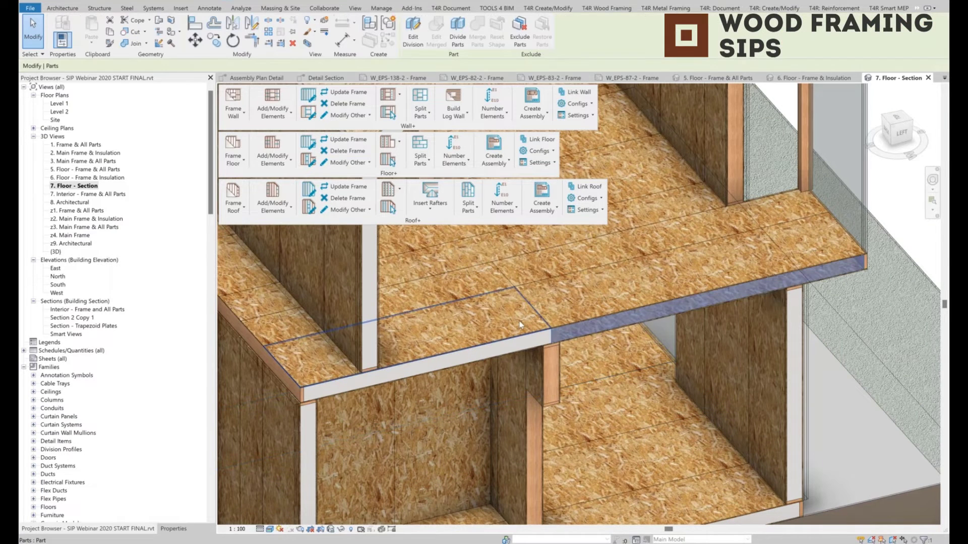
left_click(600, 304)
left_click(600, 331)
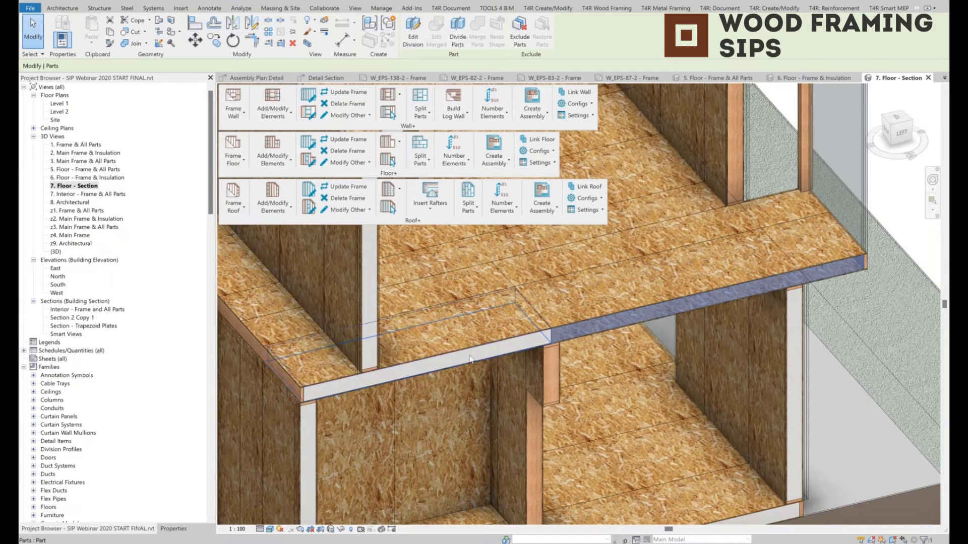
scroll(554, 343, "up", 4)
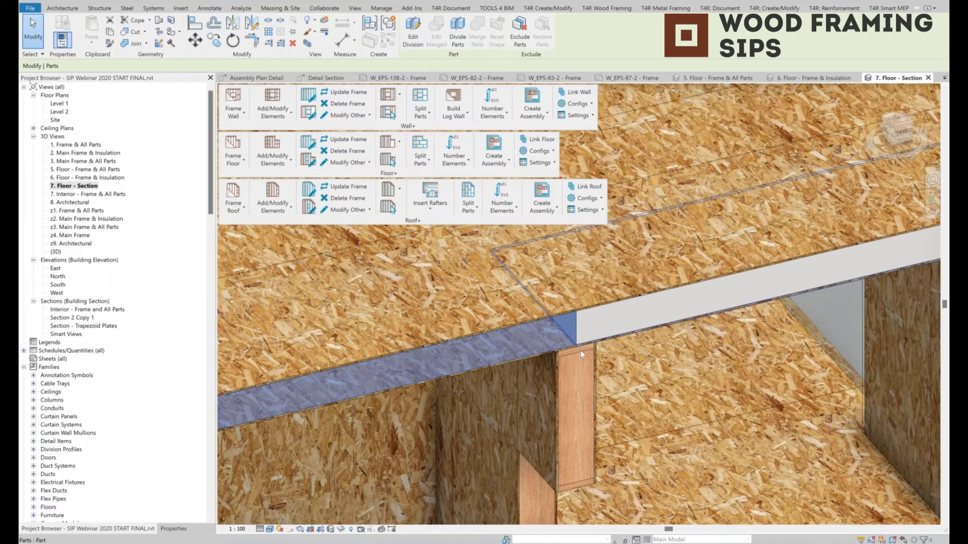
key("Escape")
Step: Open the 3D view "2. Main Frame & Insulation" and examine the rafter layout on the hipped end of the roof
double_click(80, 144)
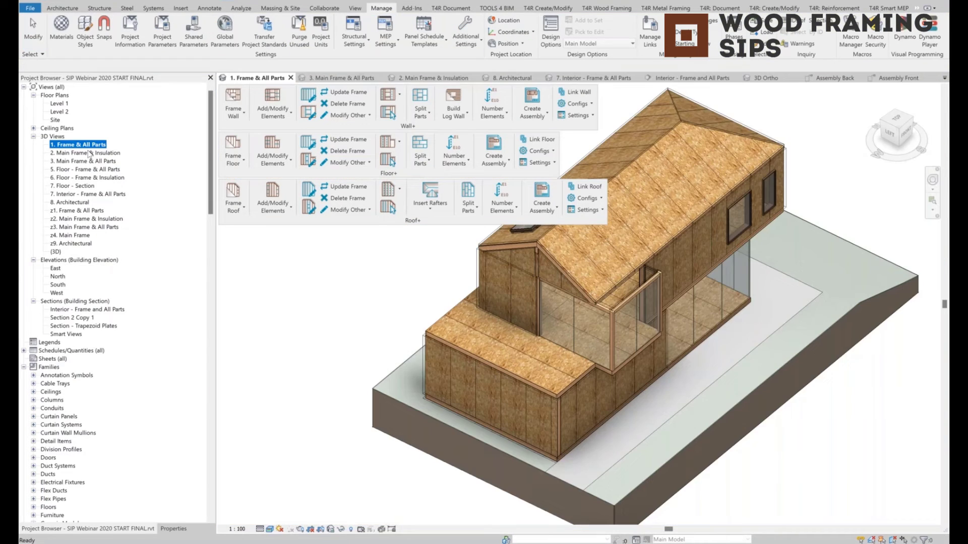
double_click(90, 153)
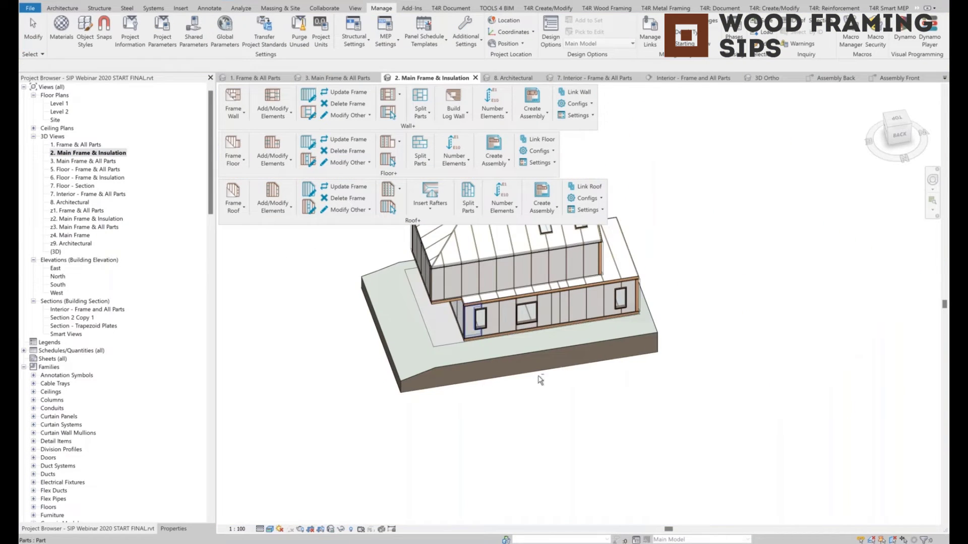
scroll(537, 335, "down", 2)
middle_click_drag(536, 336, 532, 304, "shift")
scroll(547, 343, "up", 4)
middle_click_drag(532, 303, 506, 297)
Step: Modify the hipped end's roof framing configuration, setting the common joists' First/Last Spacing to Spacing in Center
left_click(506, 295)
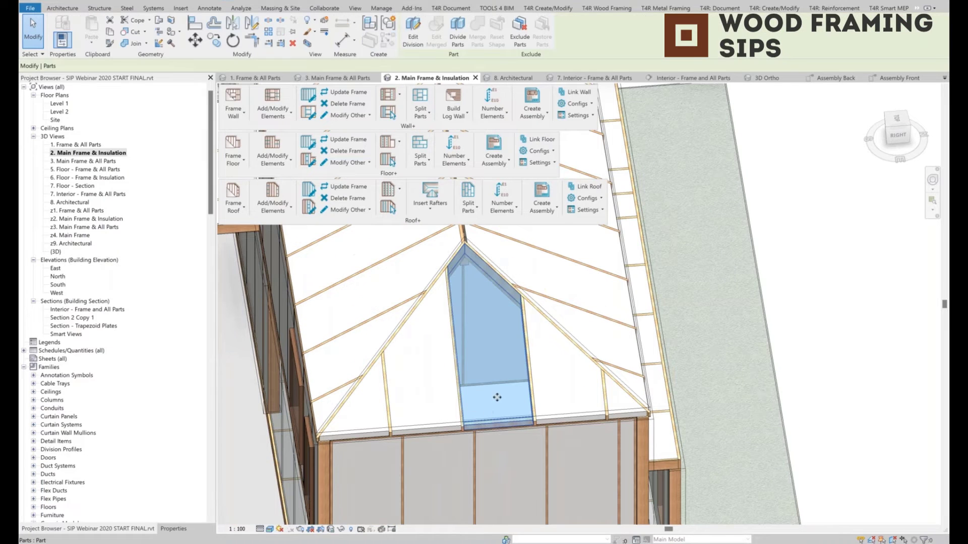
key("Delete")
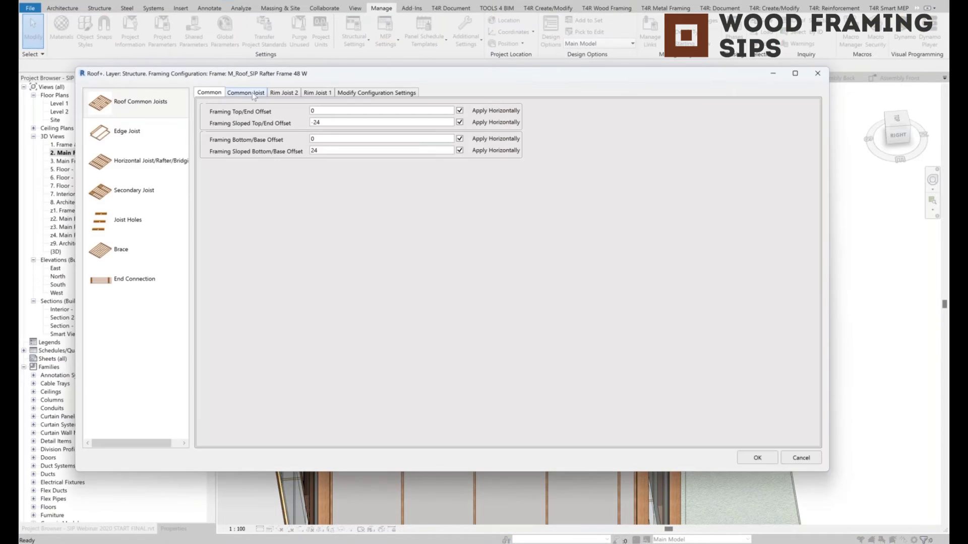
left_click(255, 94)
left_click(331, 162)
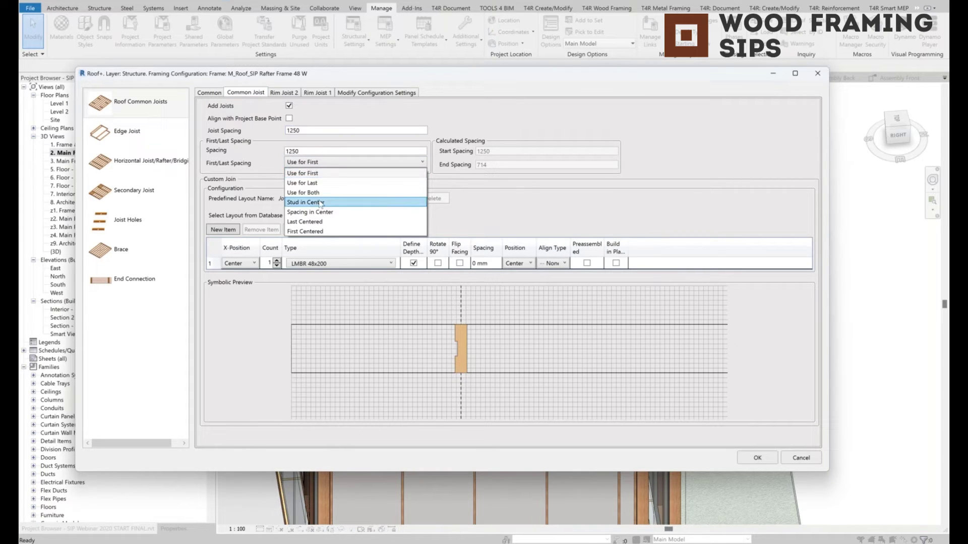
left_click(306, 213)
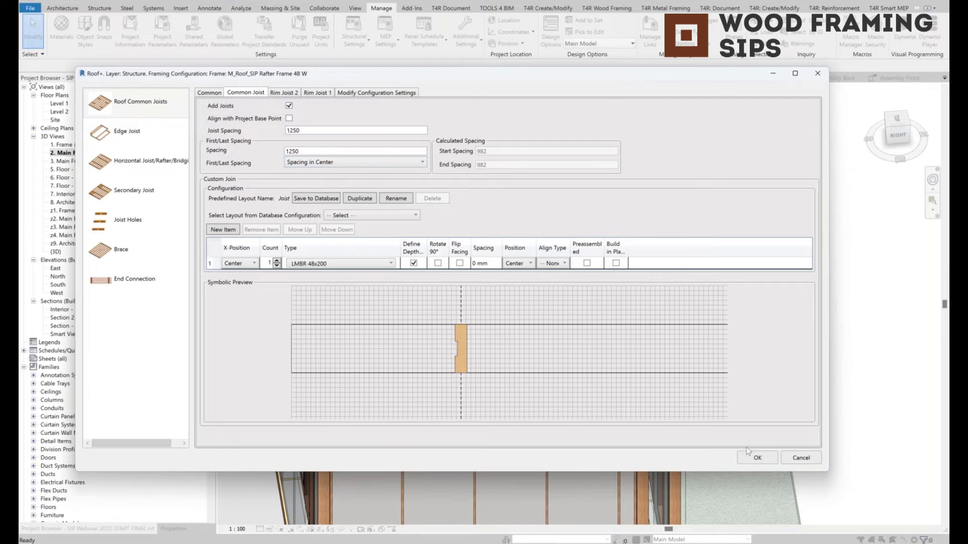
key("Return")
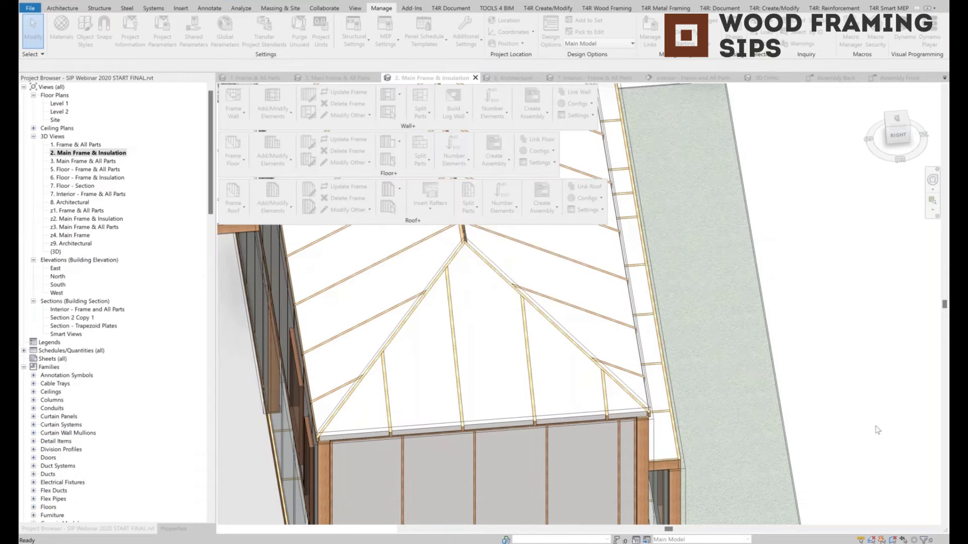
Step: Examine the insulation parts of the roof's hipped end and the framing of the whole roof, clearing the selection
left_click(478, 362)
left_click(613, 399)
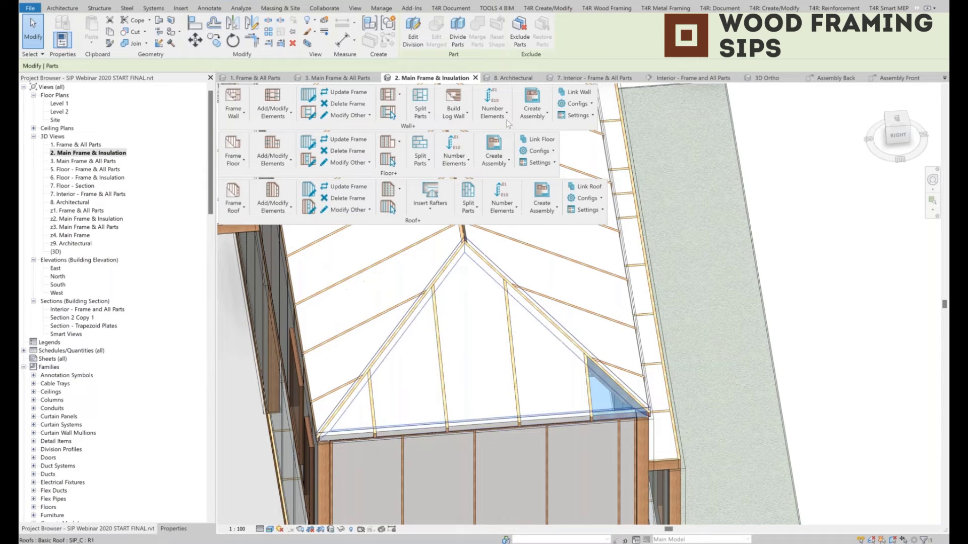
scroll(529, 373, "down", 7)
middle_click_drag(746, 388, 556, 301, "shift")
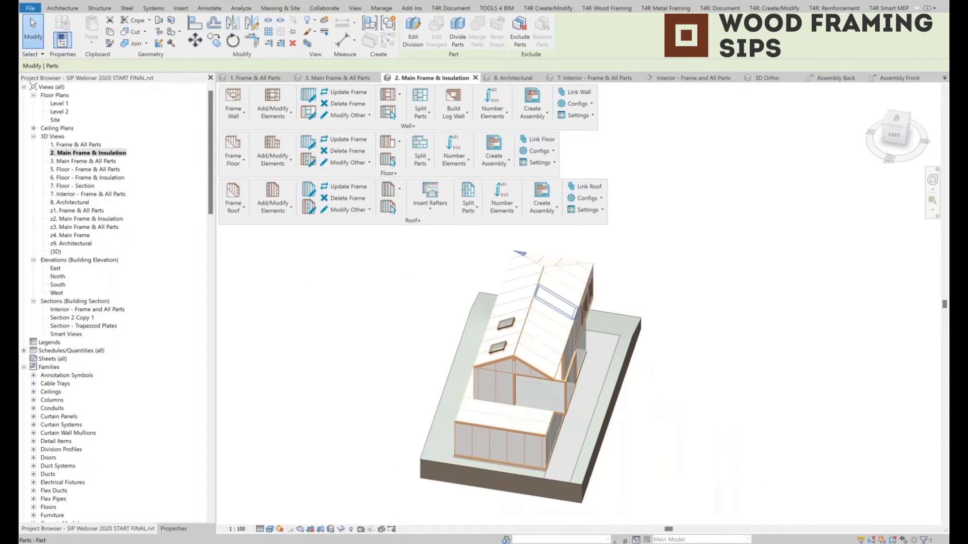
middle_click_drag(730, 348, 670, 339, "shift")
left_click(674, 329)
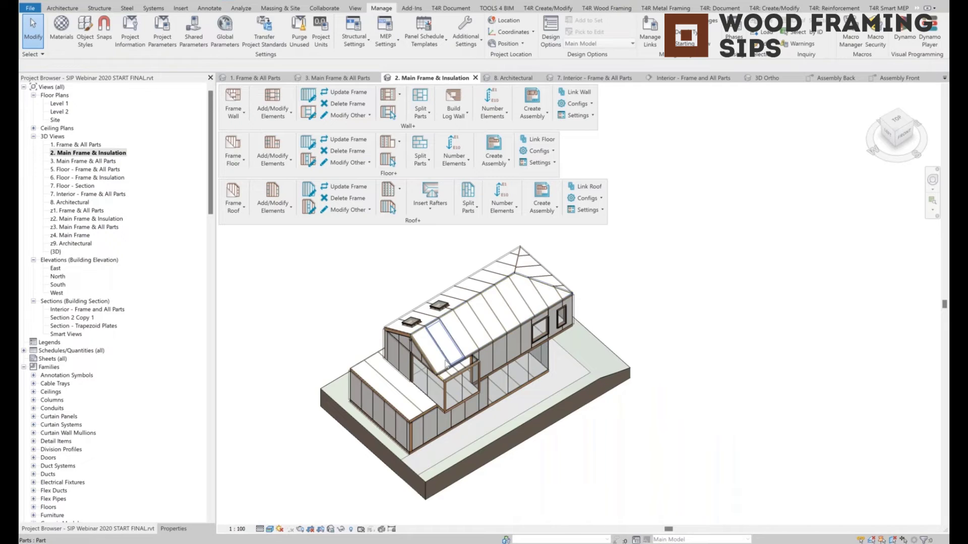
scroll(461, 346, "up", 5)
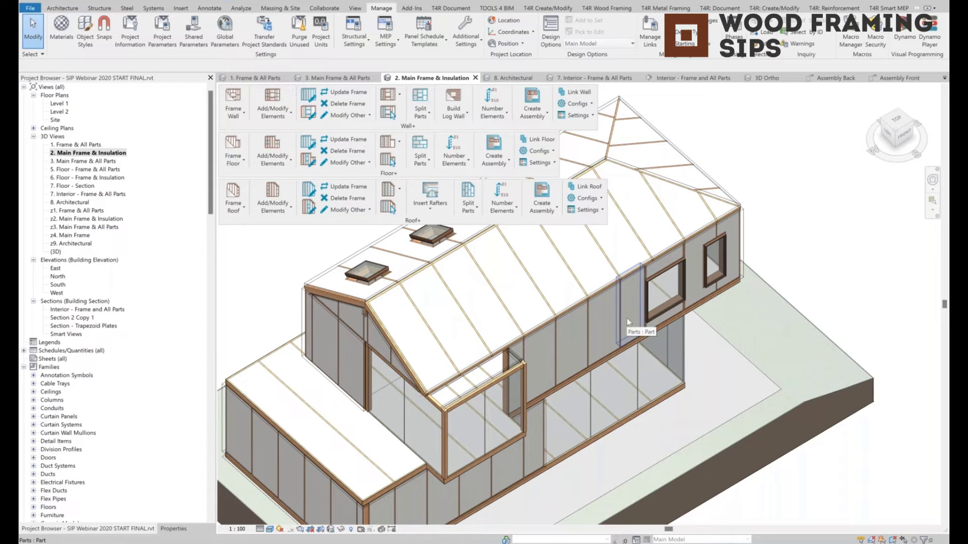
Step: Open the 3D view "7. Interior - Frame & All Parts" and examine where the roof panels meet the tops of both exterior walls
double_click(76, 212)
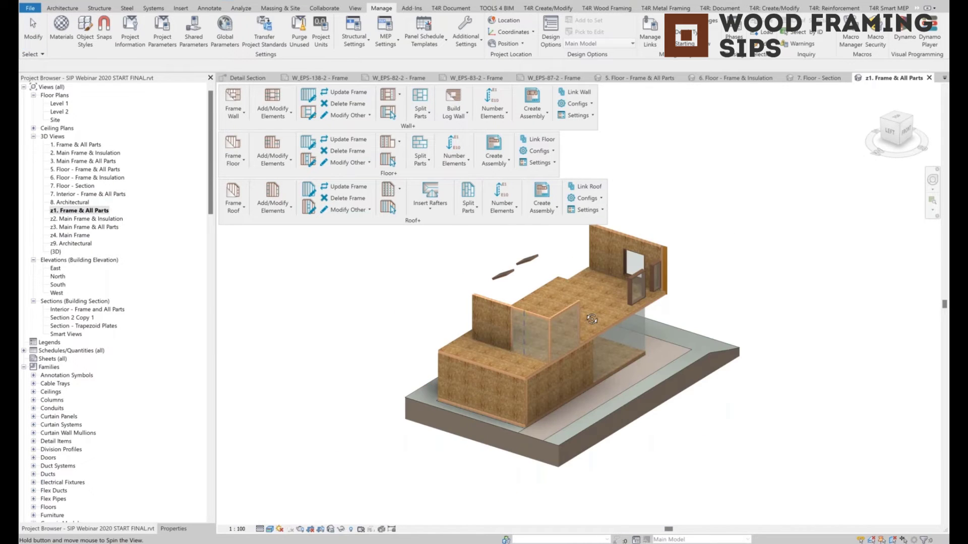
left_click(71, 195)
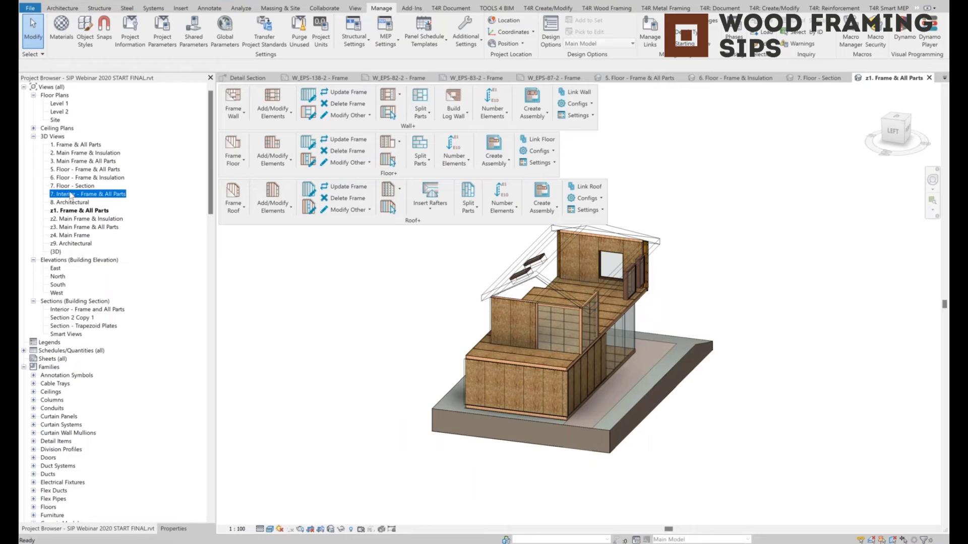
double_click(71, 194)
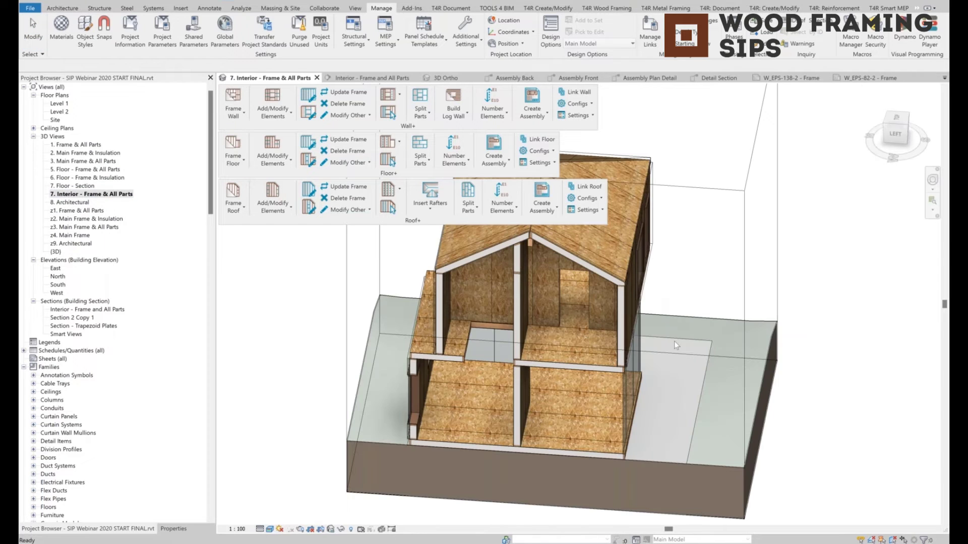
scroll(678, 295, "down", 3)
middle_click_drag(686, 313, 727, 247, "shift")
scroll(547, 298, "up", 2)
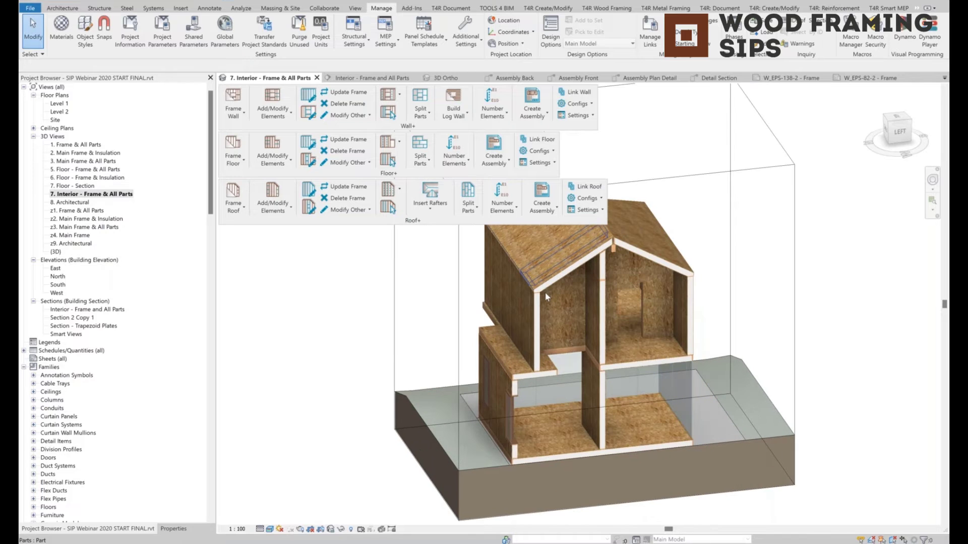
scroll(547, 297, "up", 4)
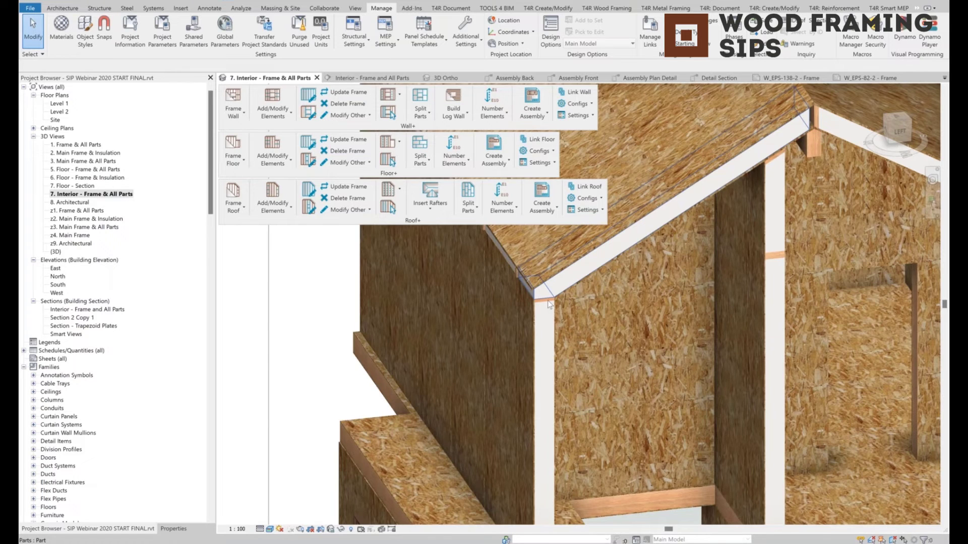
scroll(550, 304, "up", 2)
scroll(554, 302, "down", 4)
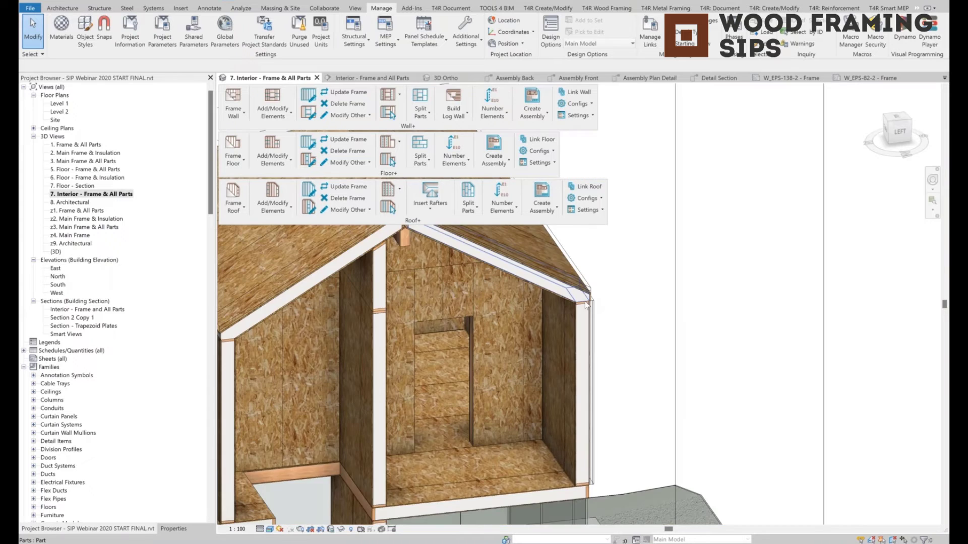
scroll(585, 306, "up", 4)
scroll(586, 306, "down", 5)
Step: Open the 3D view "z1. Frame & All Parts" and frame the two long exterior walls of the upper floor
double_click(75, 211)
middle_click_drag(695, 419, 654, 455, "shift")
scroll(534, 246, "up", 3)
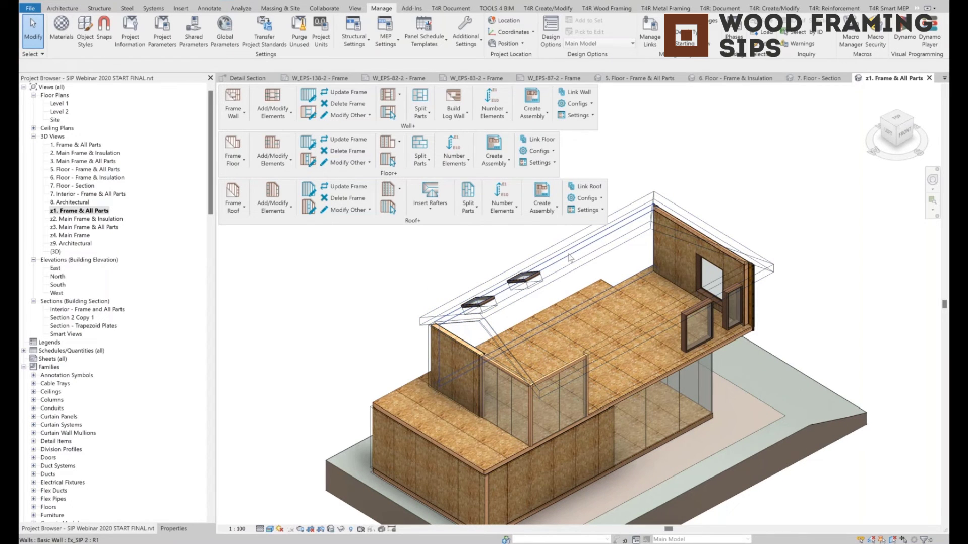
left_click(570, 258)
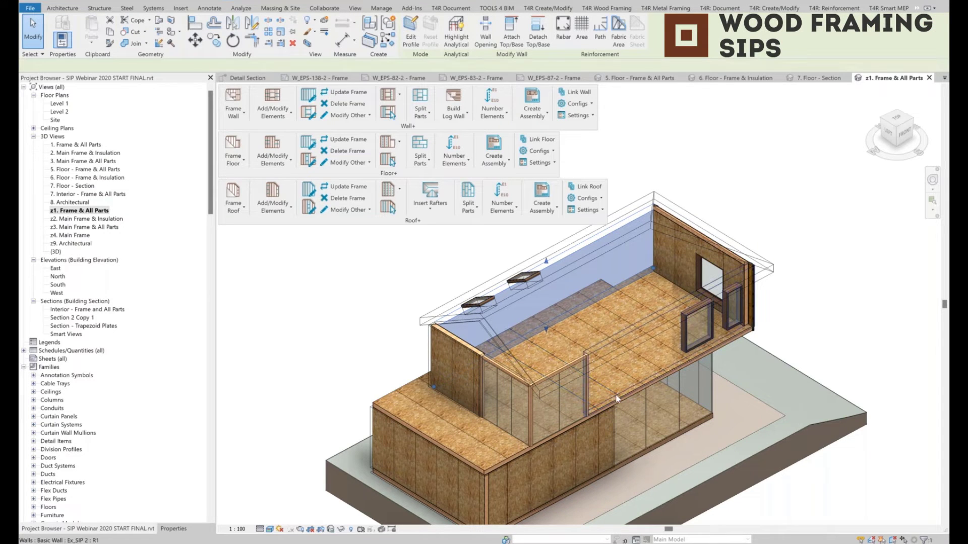
left_click(617, 399, "ctrl")
left_click(233, 101)
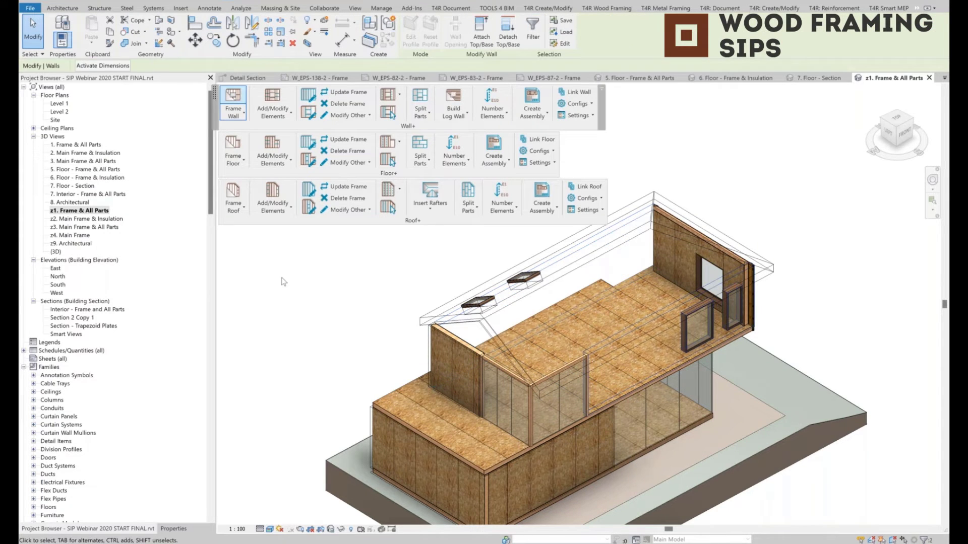
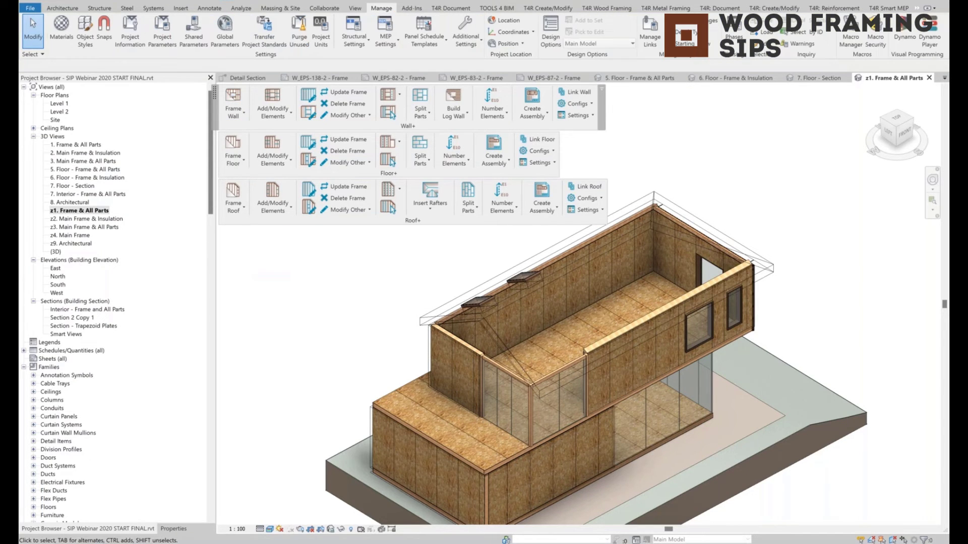
Step: Examine the sloped plates on top of both upper-floor walls in the 3D view and in the section "Section - Trapezoid Plates"
scroll(571, 357, "up", 5)
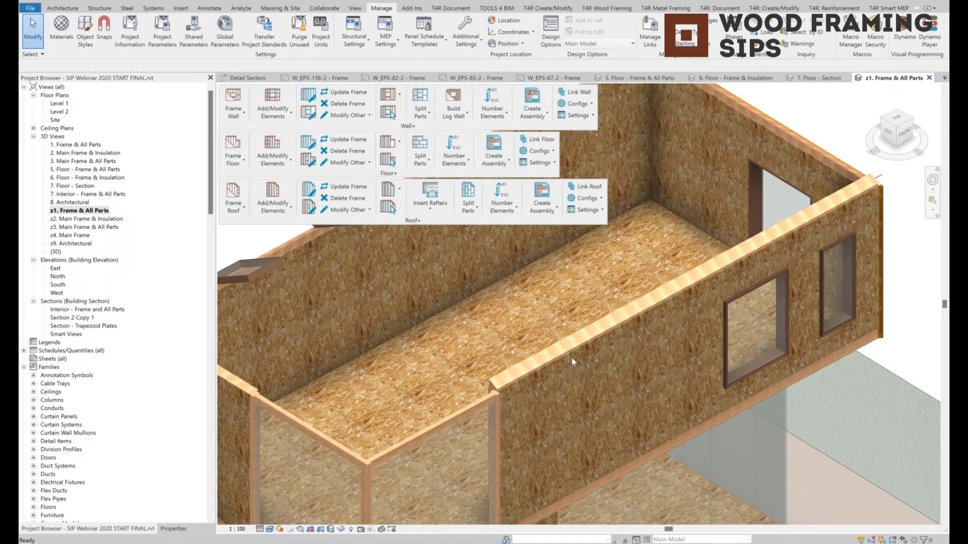
left_click(570, 356)
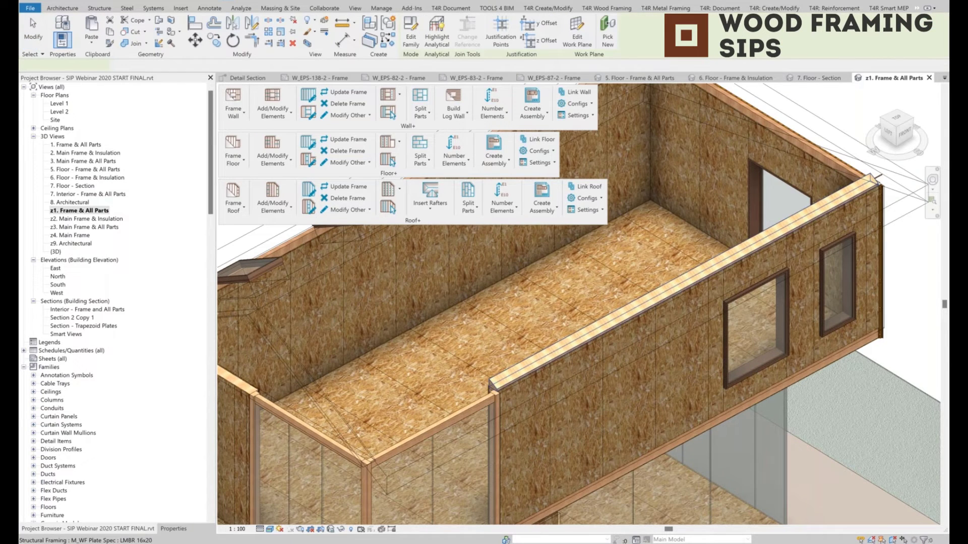
middle_click_drag(570, 356, 746, 359, "shift")
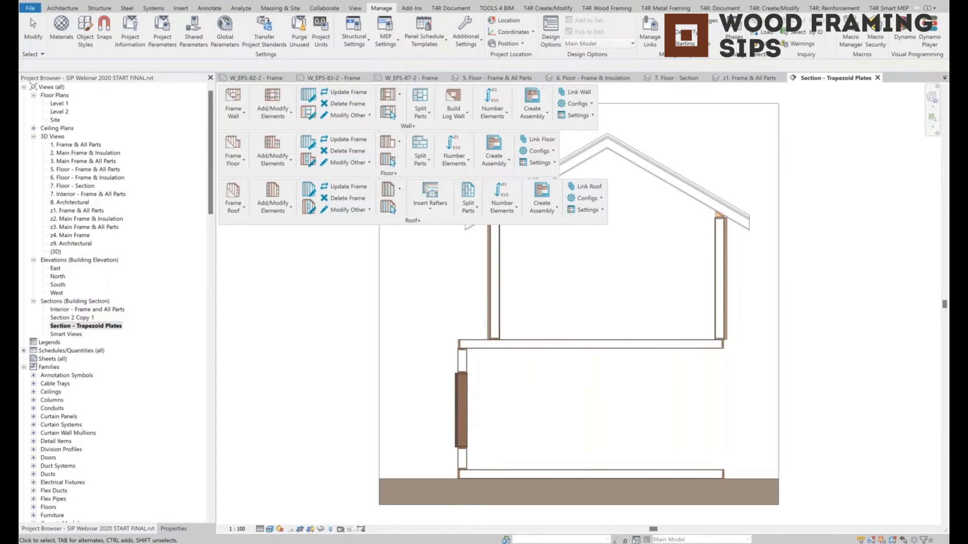
middle_click_drag(518, 215, 507, 334)
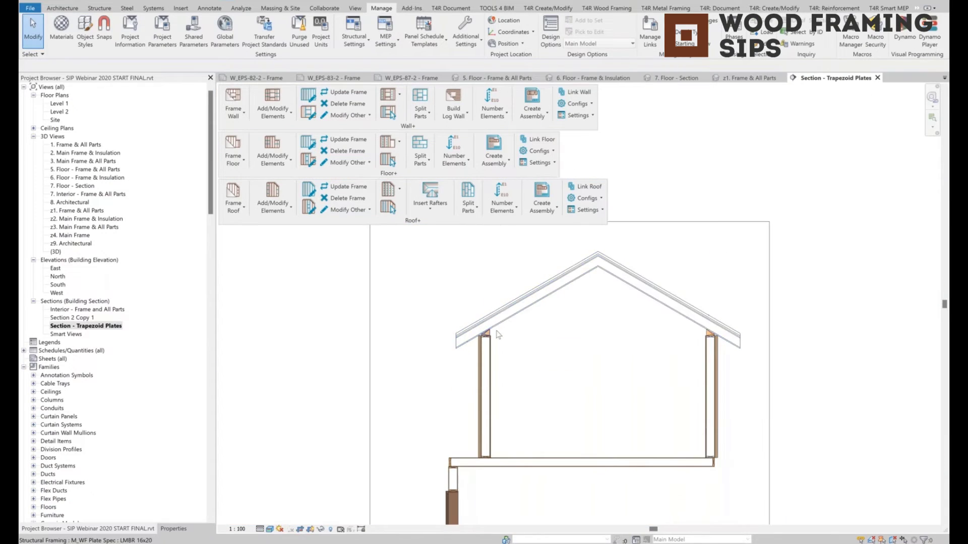
scroll(488, 333, "up", 6)
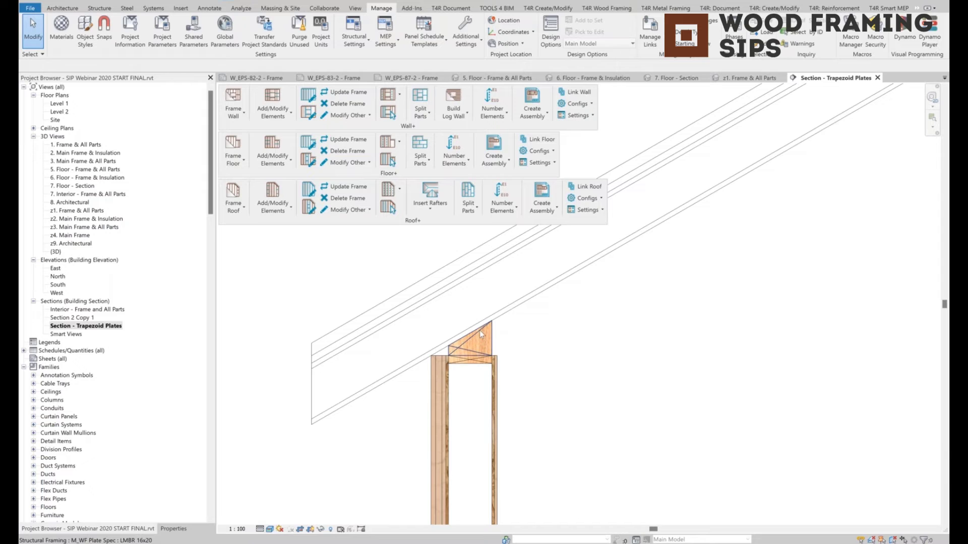
scroll(492, 320, "up", 2)
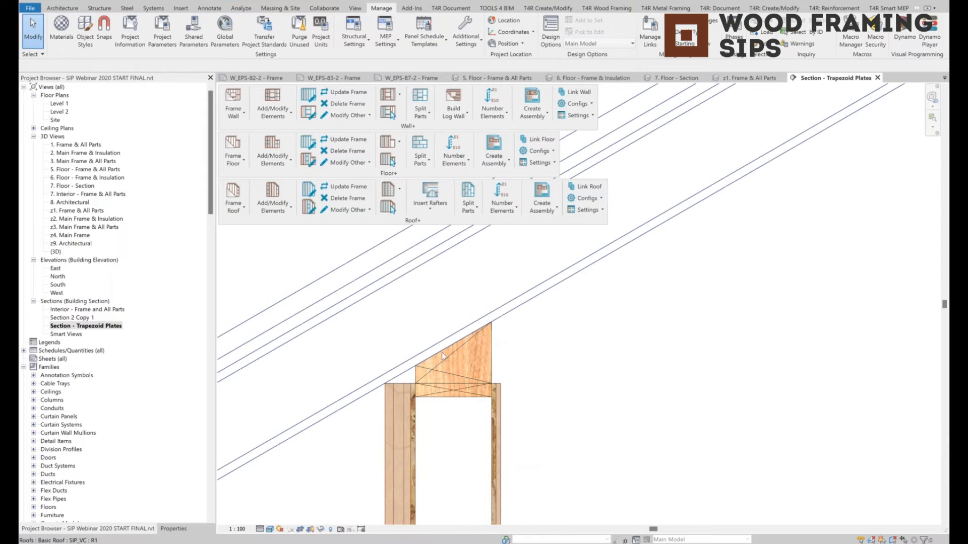
scroll(239, 361, "down", 5)
left_click(293, 360)
scroll(742, 363, "up", 3)
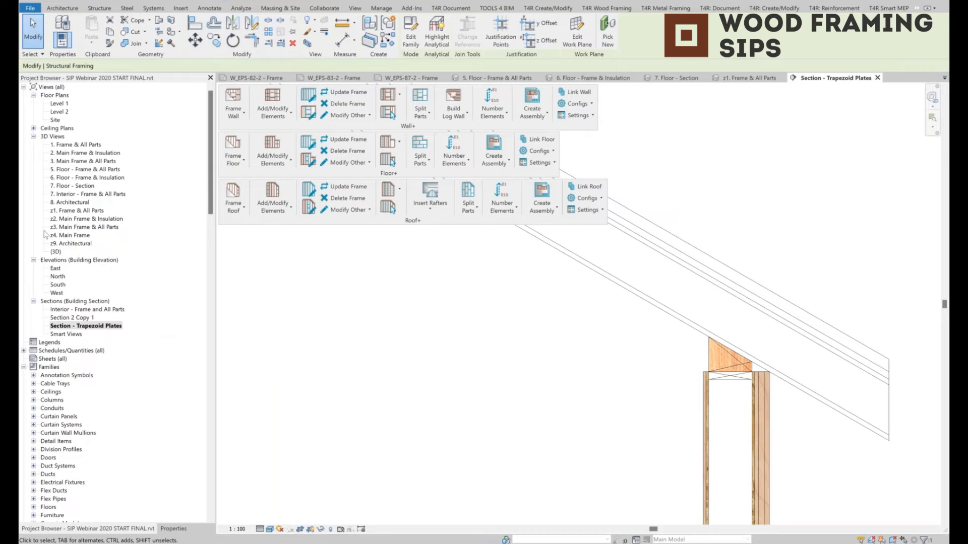
Step: Return to the 3D view "z1. Frame & All Parts" and split the gable roof into panels with Split/Update Roof Panels
left_click(83, 211)
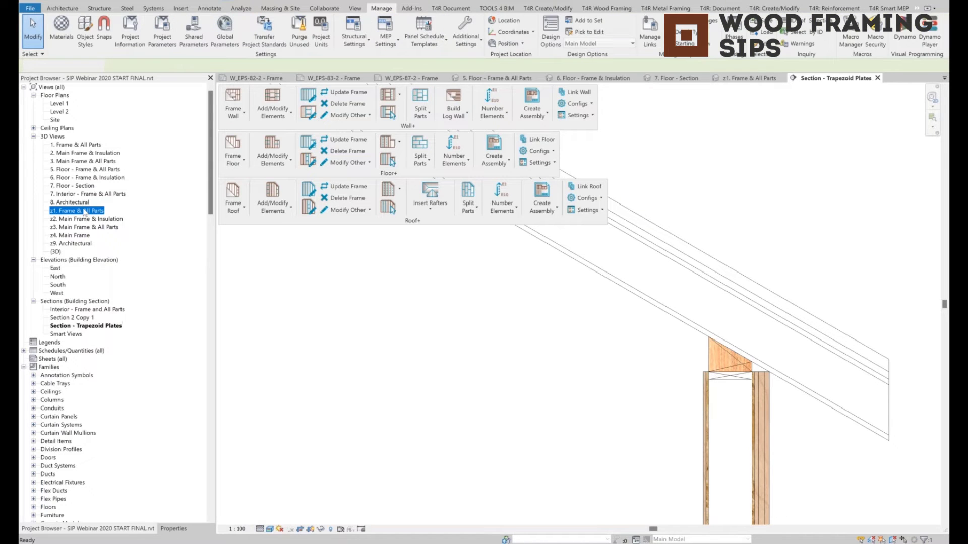
double_click(85, 212)
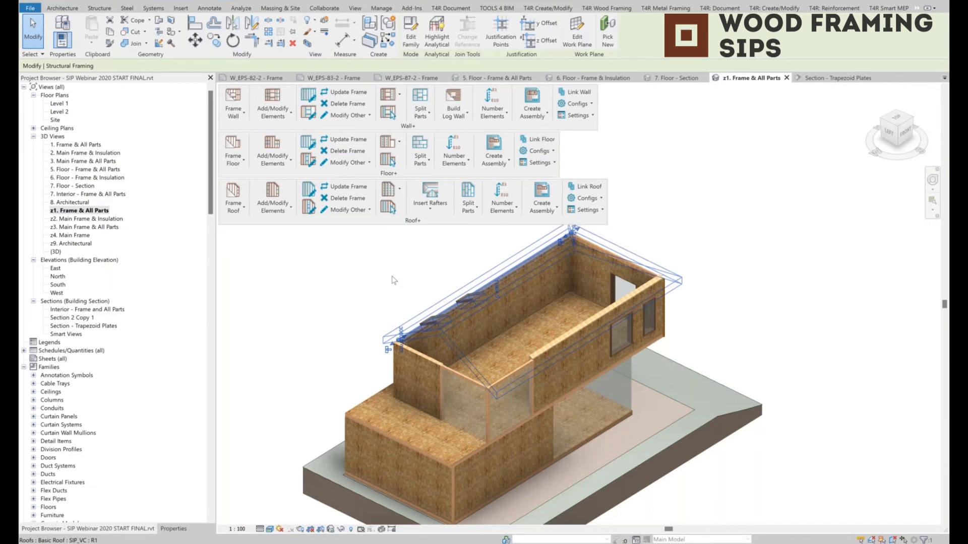
left_click(393, 280)
left_click(406, 336)
left_click(429, 199)
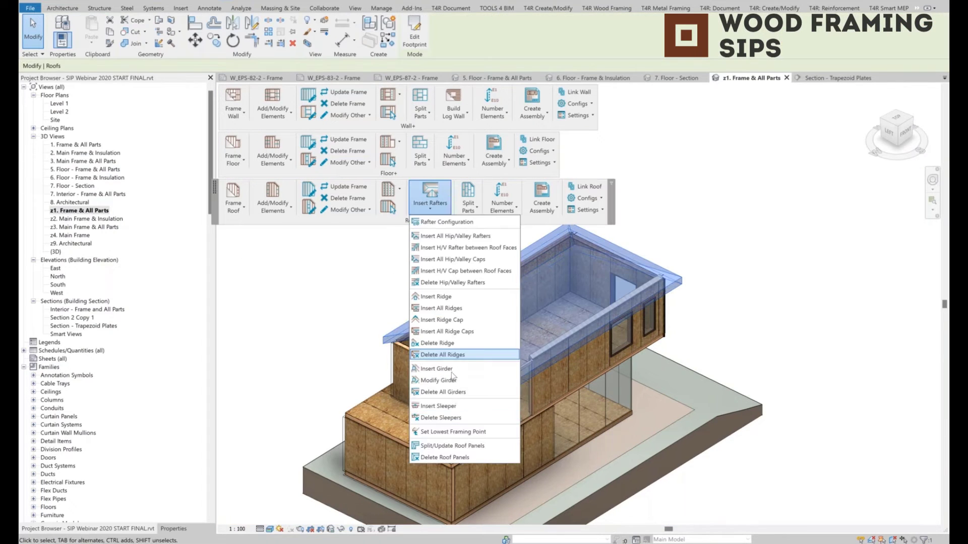
left_click(453, 446)
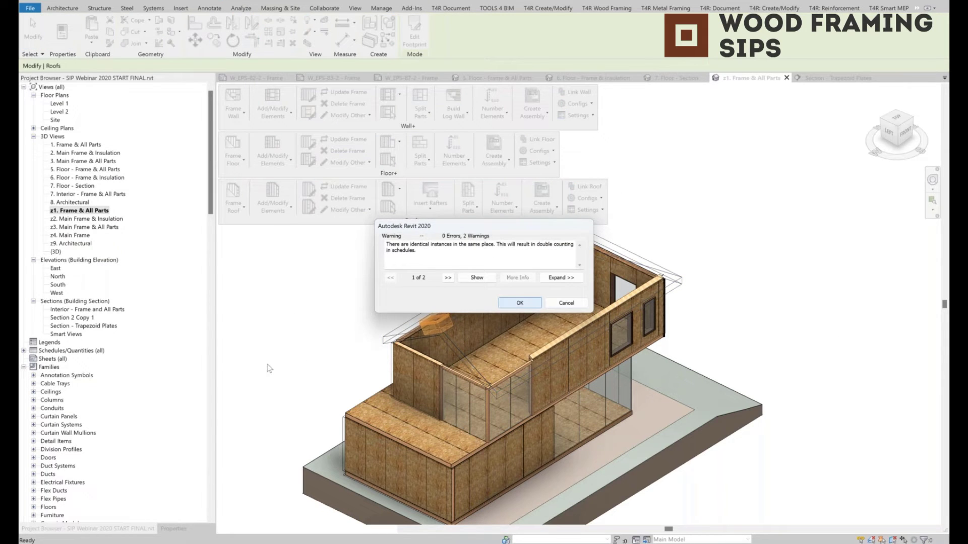
key("Return")
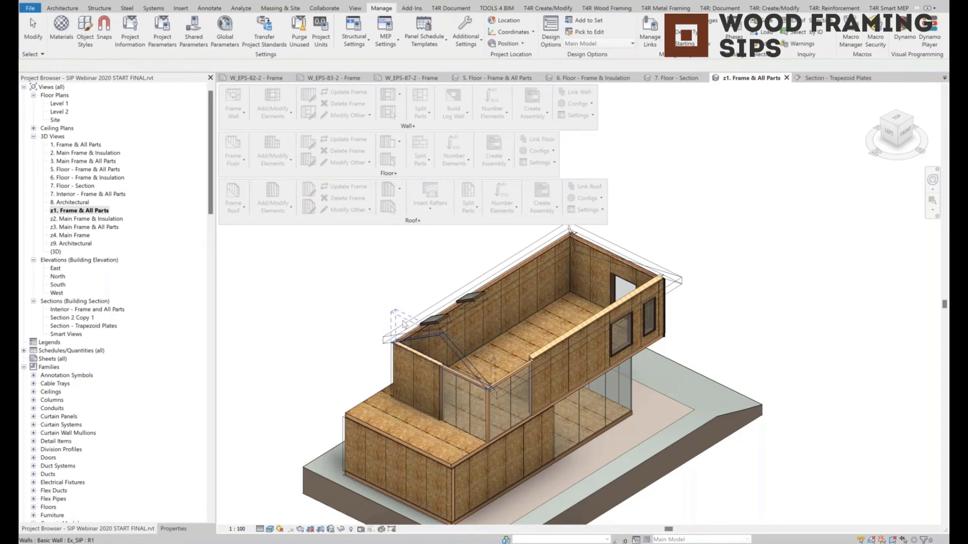
Step: Frame both slopes of the gable roof
left_click(460, 292)
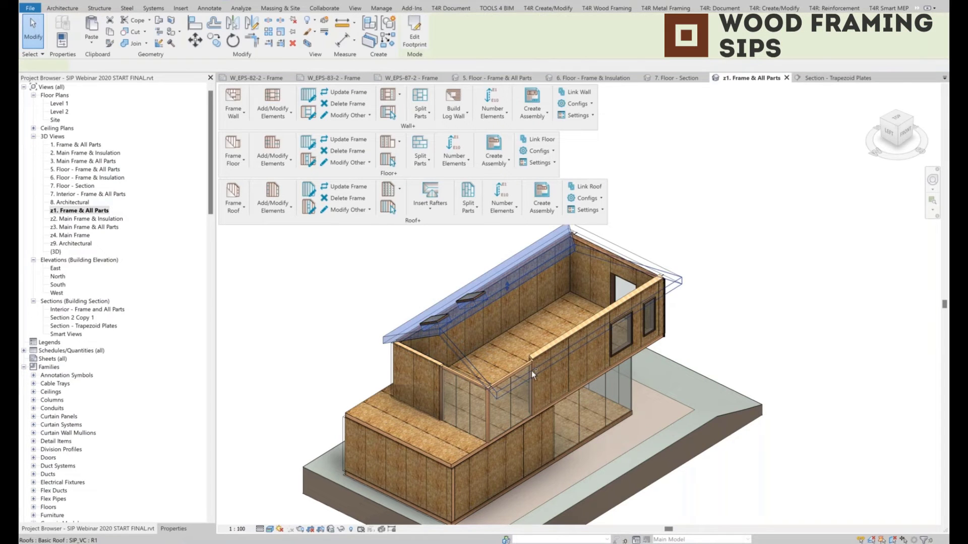
left_click(620, 249)
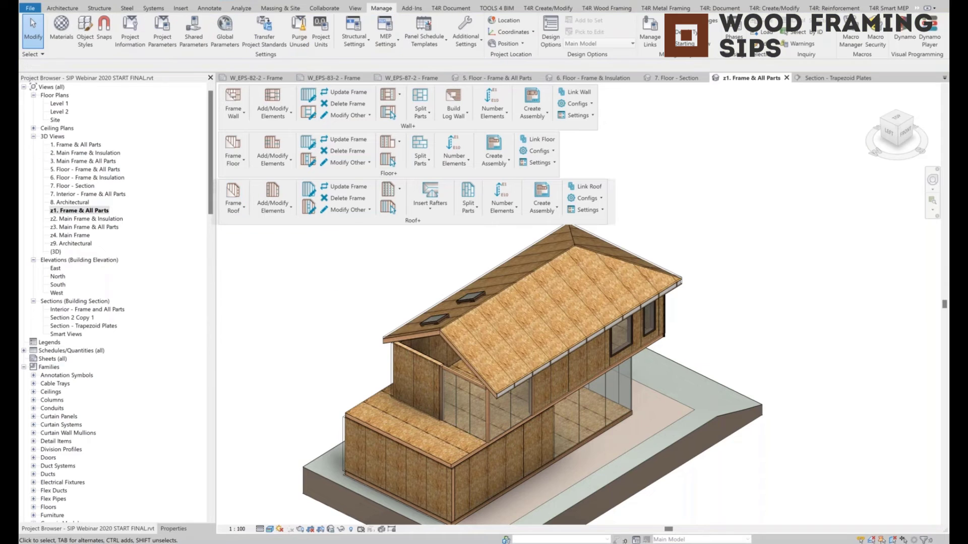
mouse_move(454, 318)
middle_mouse_down("shift")
mouse_move(406, 323)
mouse_move(452, 322)
middle_mouse_up("shift")
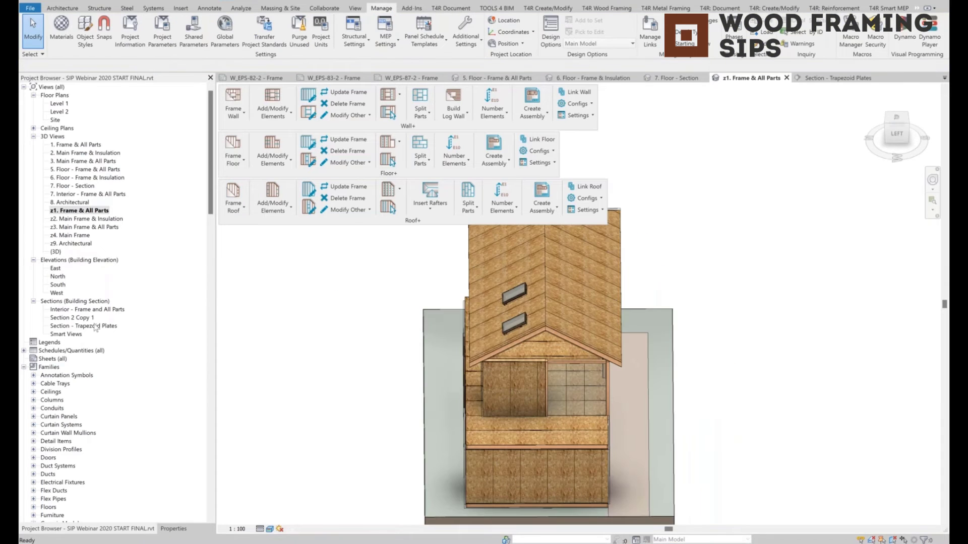
Step: Open the section "Section - Trapezoid Plates" and examine how the framed roof panels rest on the trapezoid plates
double_click(96, 326)
scroll(721, 345, "down", 3)
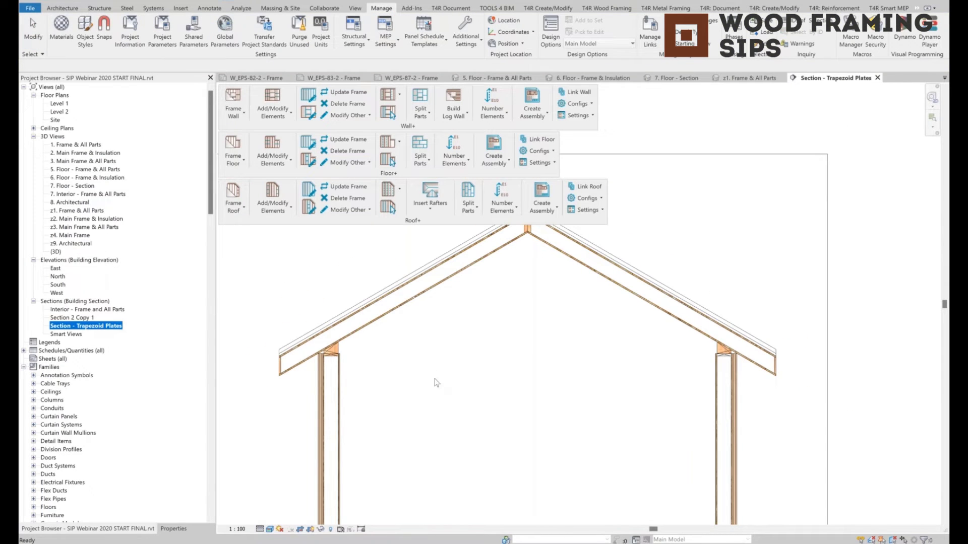
left_click(494, 354)
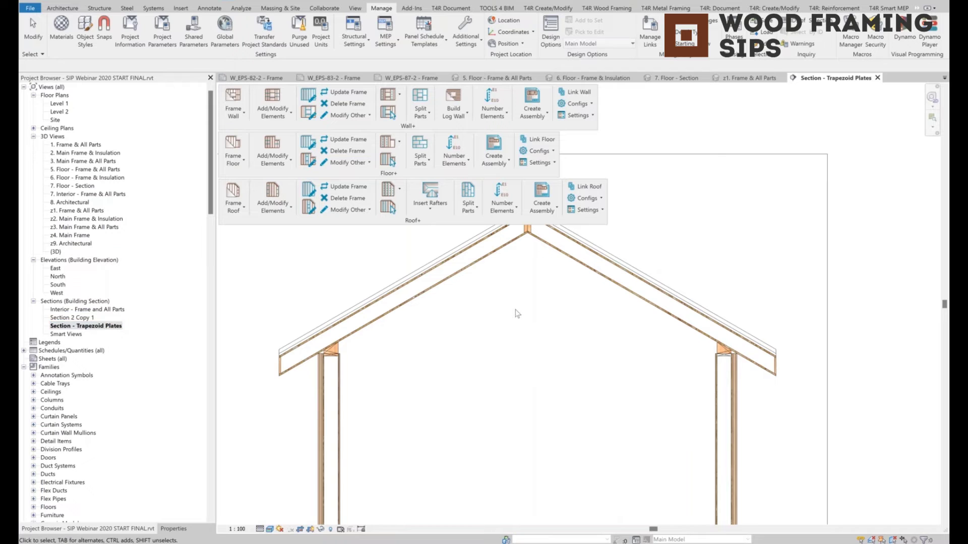
scroll(514, 309, "up", 3)
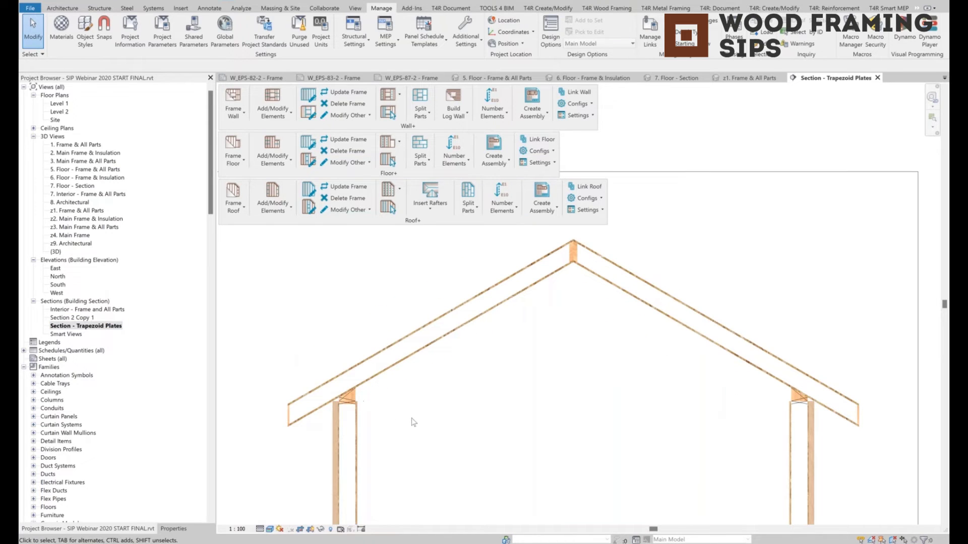
Step: Open the section "Interior - Frame and All Parts" to examine the roof-to-wall connections, and compare them with the trapezoid plates section
double_click(105, 309)
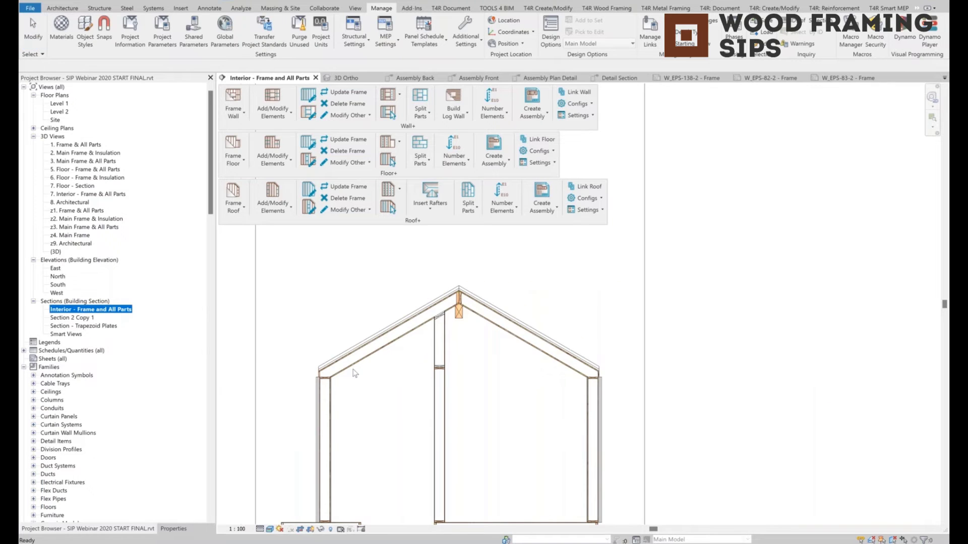
scroll(356, 373, "up", 2)
scroll(362, 368, "up", 2)
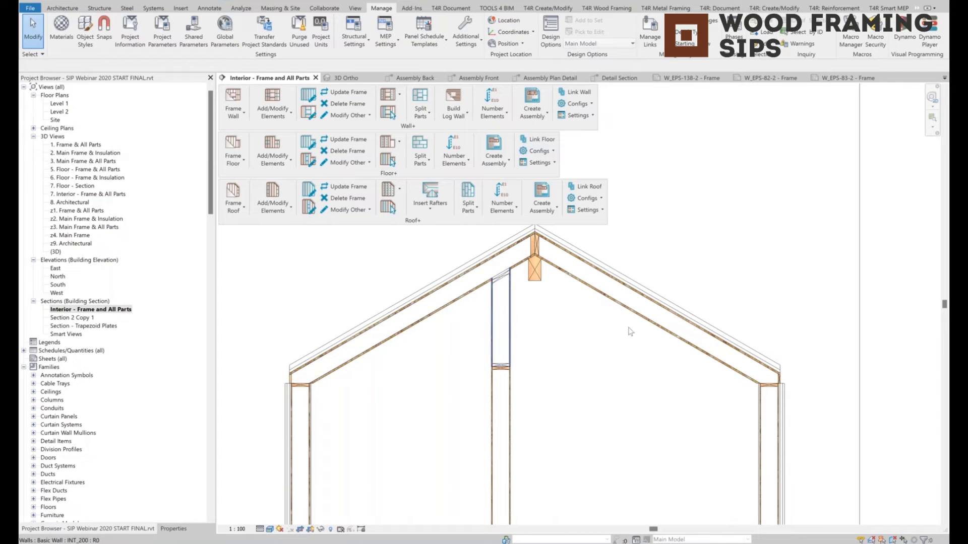
middle_click_drag(612, 352, 583, 385)
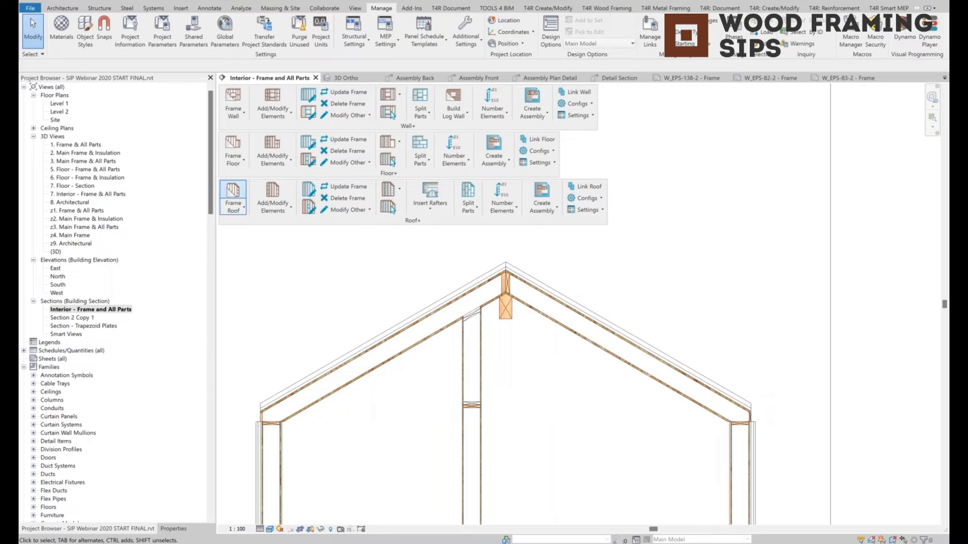
left_click(96, 326)
double_click(98, 327)
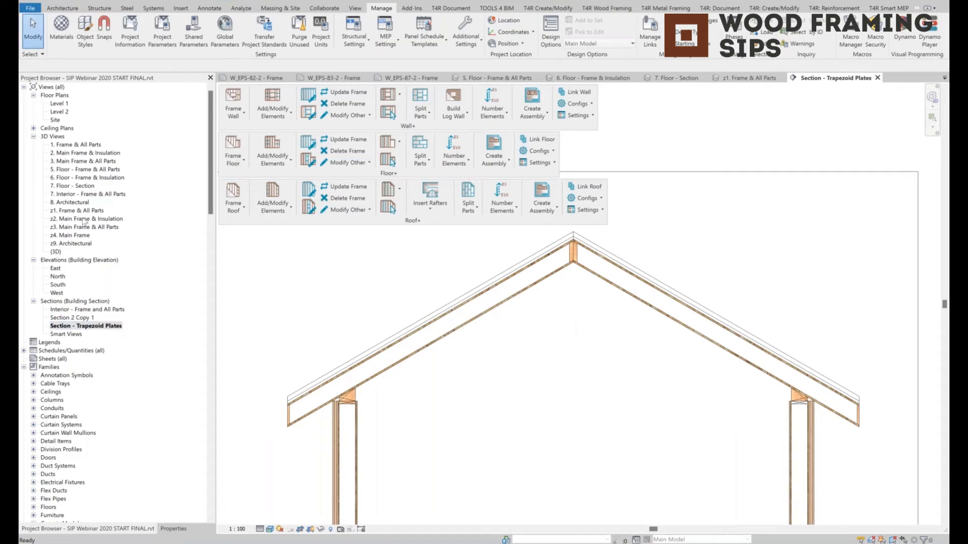
Step: Return to the 3D view "z1. Frame & All Parts" and frame the outer layer of the upper-floor terrace wall with horizontal battens
left_click(84, 211)
double_click(85, 212)
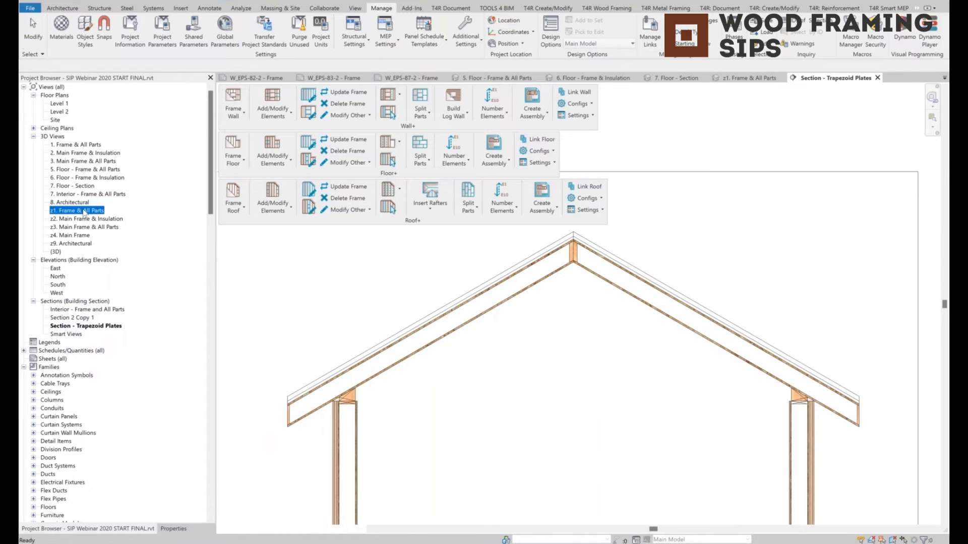
scroll(321, 373, "down", 1)
middle_click_drag(348, 401, 625, 308, "shift")
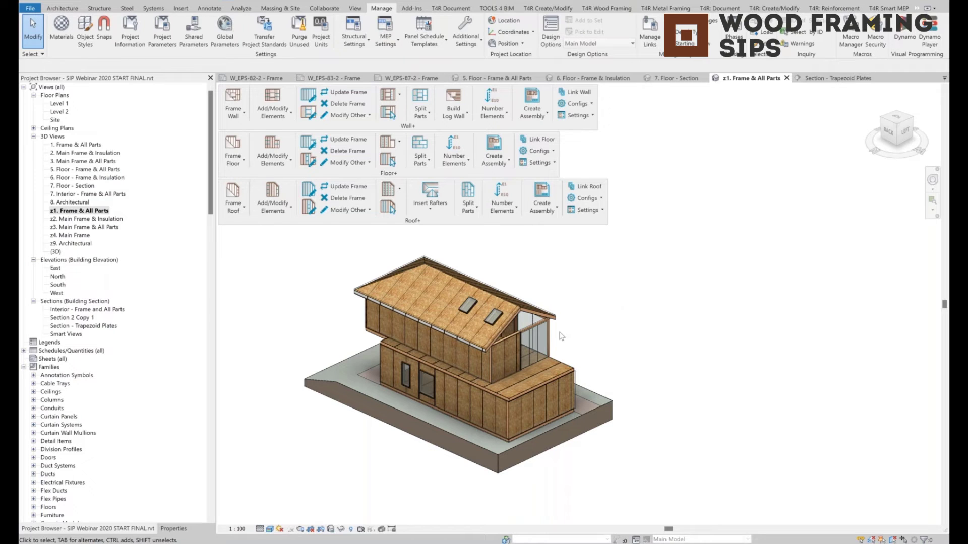
scroll(522, 377, "up", 3)
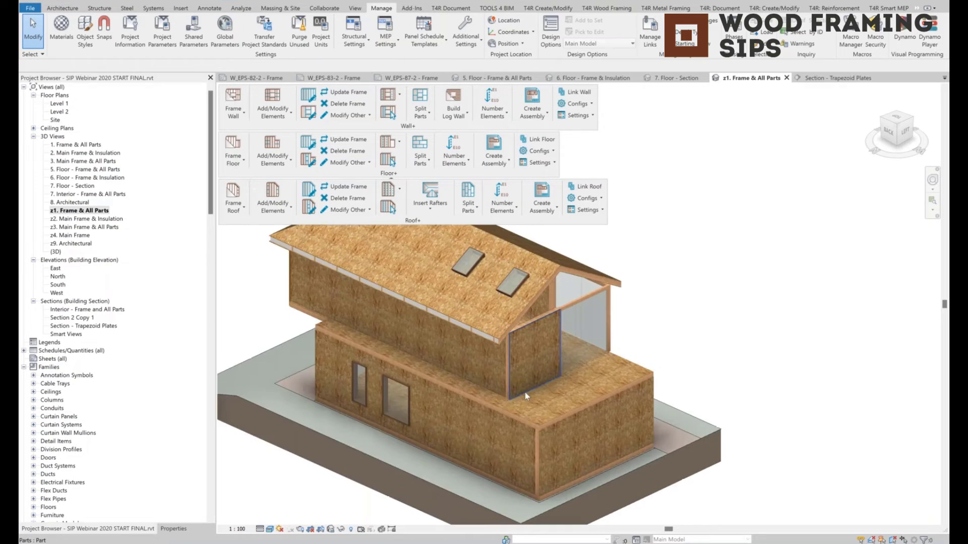
left_click(527, 397)
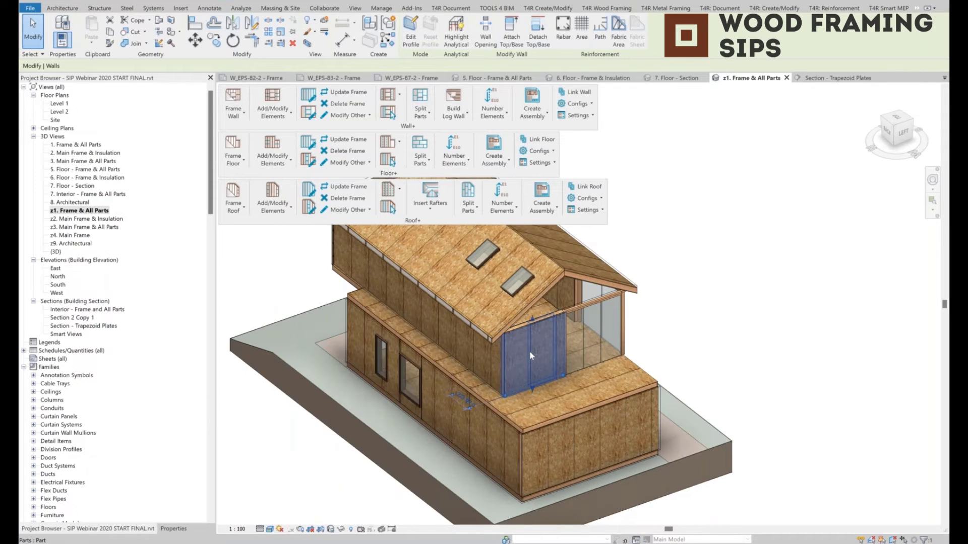
scroll(531, 353, "up", 2)
scroll(531, 352, "up", 1)
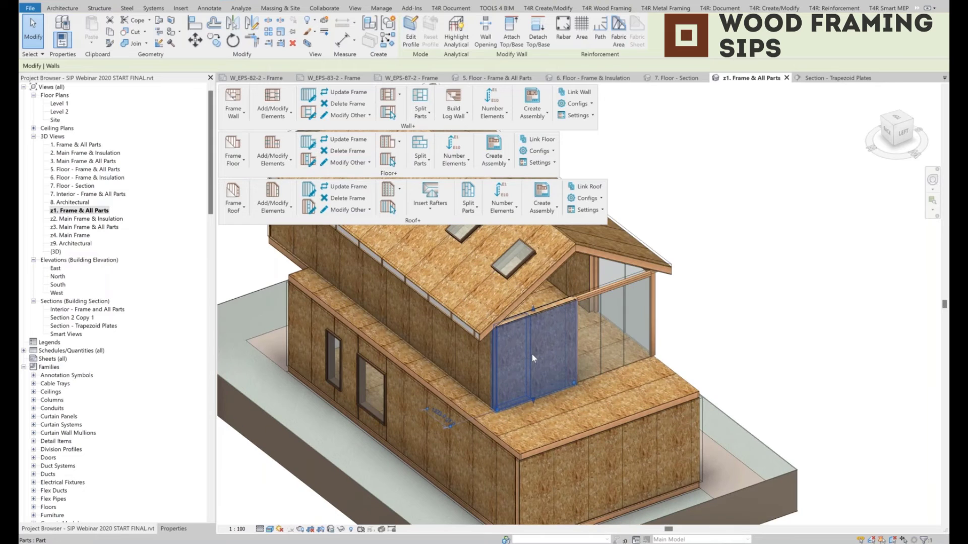
left_click(241, 118)
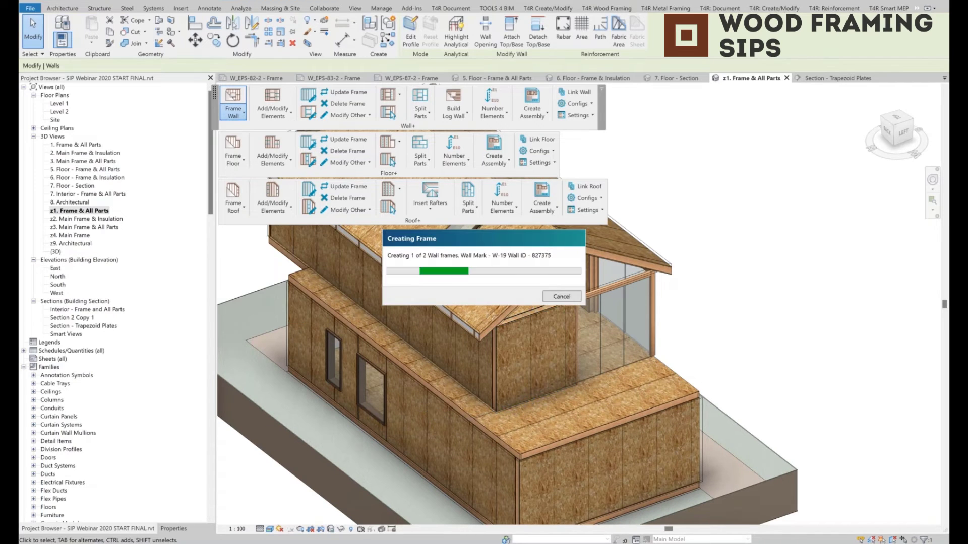
left_click_drag(522, 247, 393, 259)
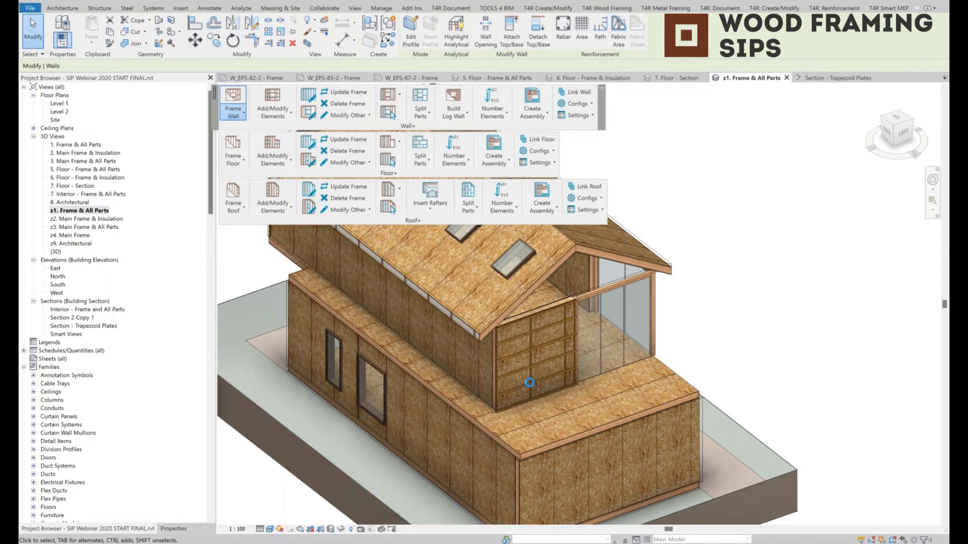
Step: Frame the siding layer of the upper-floor terrace wall with vertical siding strips
scroll(529, 385, "up", 2)
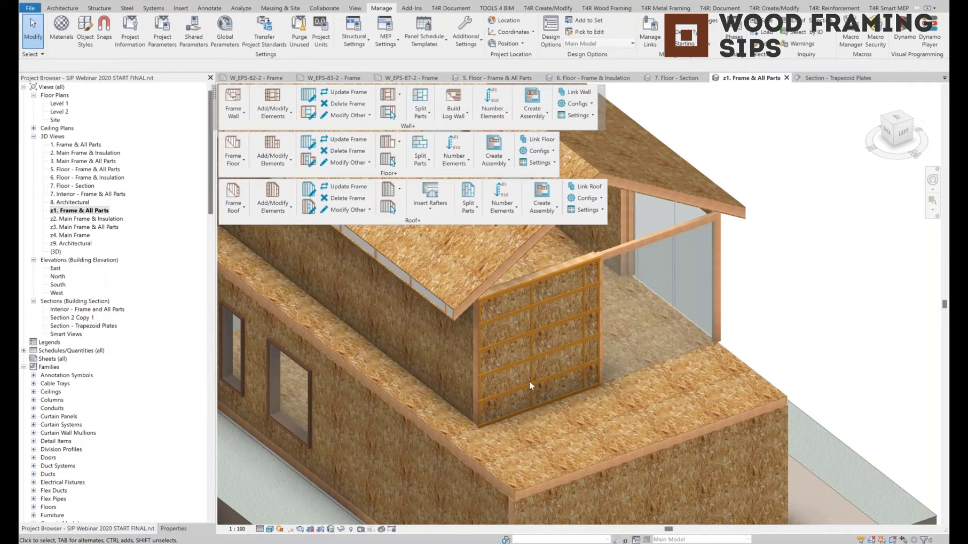
left_click(530, 410)
left_click(233, 112)
left_click(258, 250)
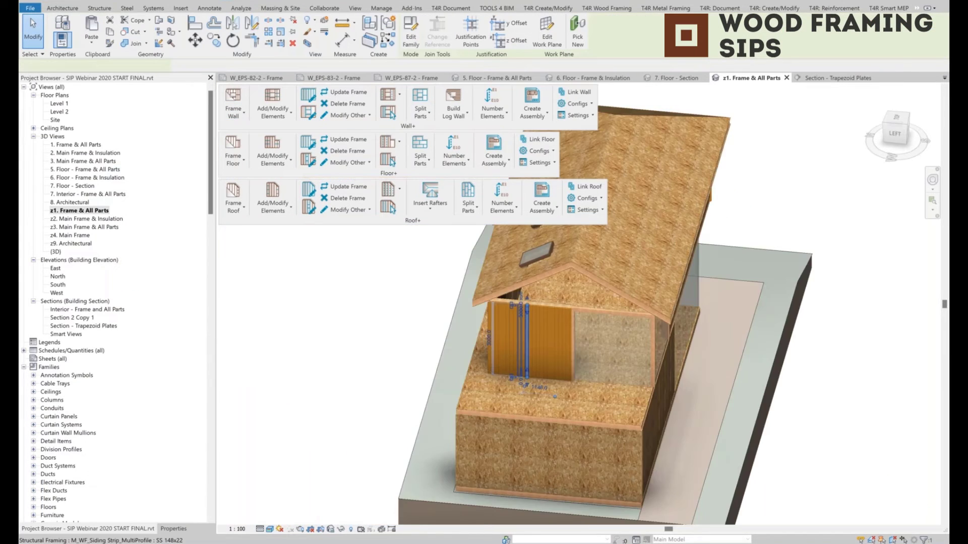
Step: Frame the additional layers of the long upper-floor side wall, cladding it with vertical siding strips
middle_click_drag(529, 344, 623, 368, "shift")
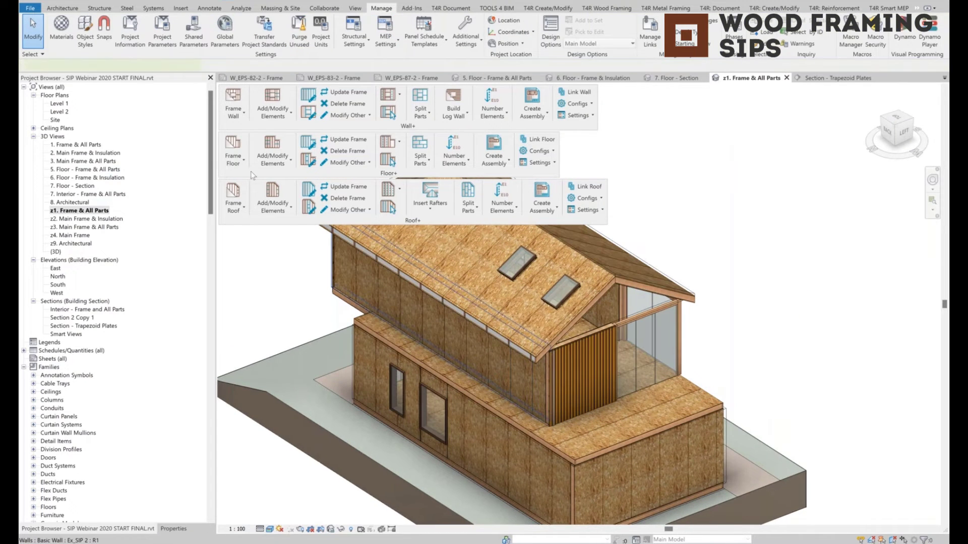
left_click(531, 412)
left_click(233, 112)
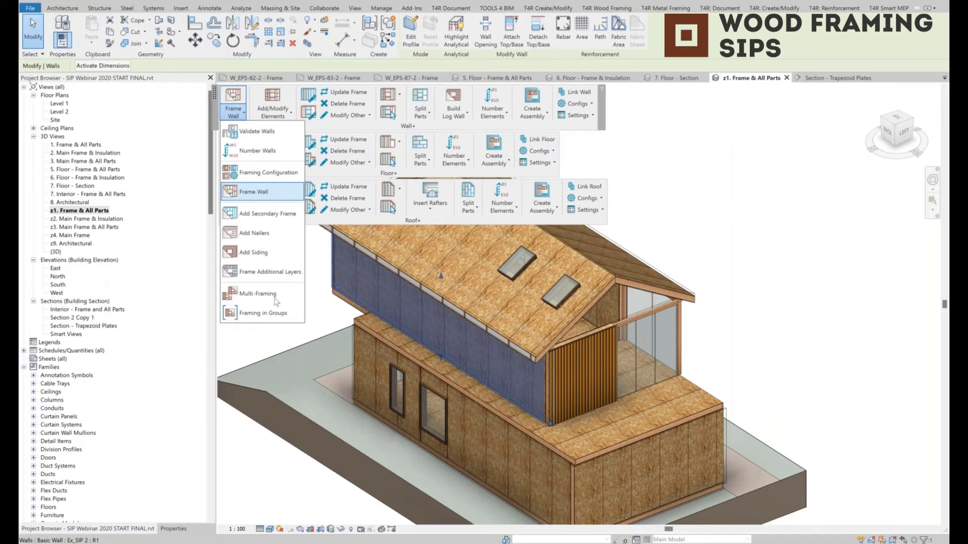
left_click(262, 272)
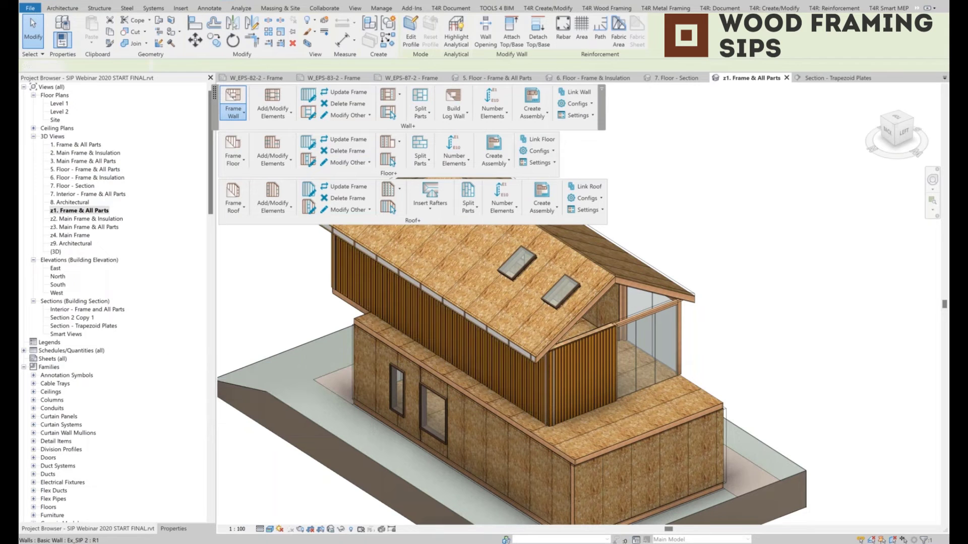
Step: Examine the siding strips along the long upper-floor side wall and at its corners from several directions
middle_click_drag(303, 262, 340, 260, "shift")
left_click(516, 379)
middle_click_drag(516, 379, 223, 339, "shift")
left_click(223, 339)
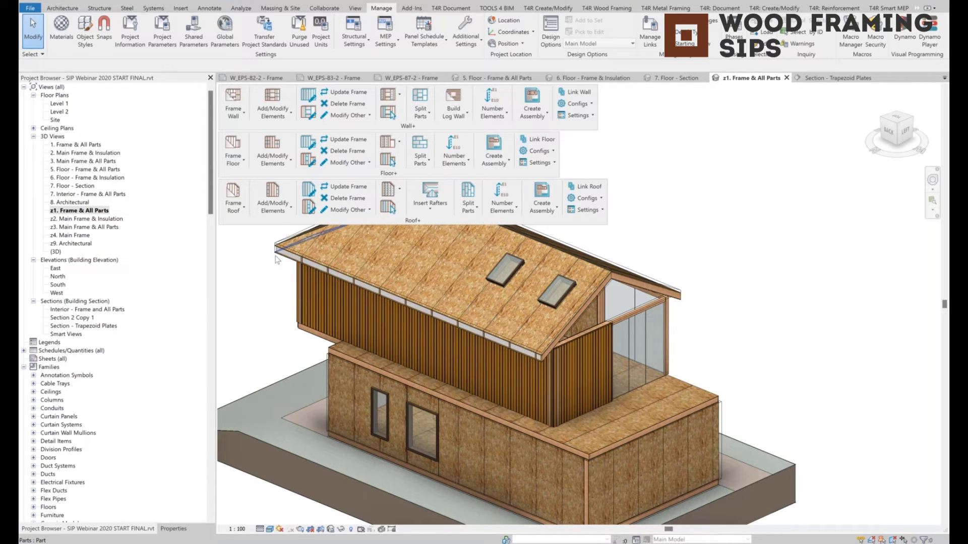
middle_click_drag(276, 259, 497, 327, "shift")
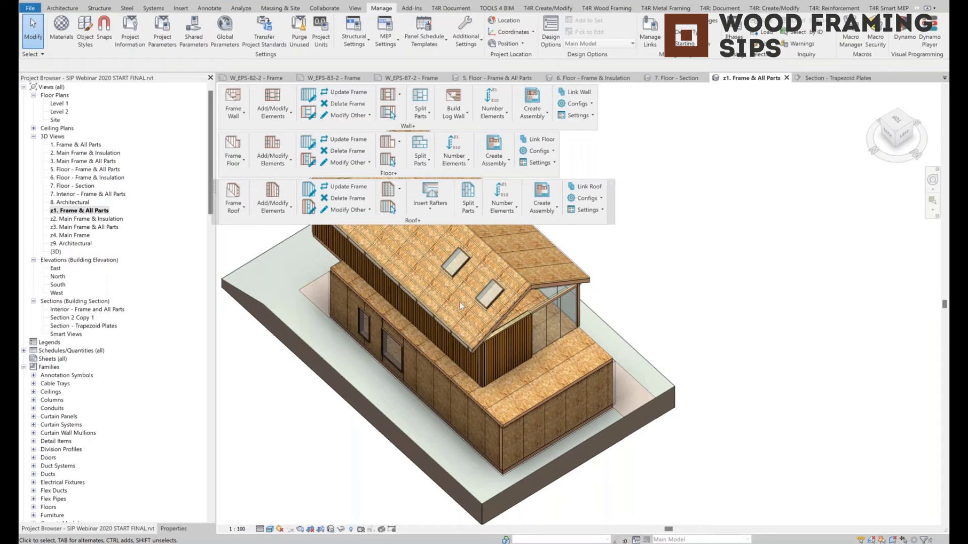
middle_click_drag(459, 301, 411, 333, "shift")
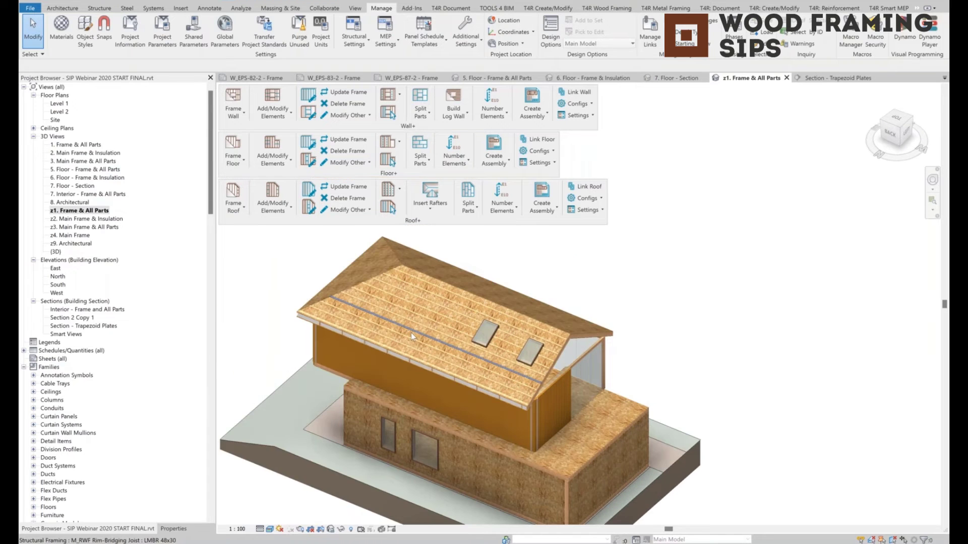
scroll(410, 332, "up", 3)
left_click(411, 340)
middle_click_drag(411, 340, 630, 346, "shift")
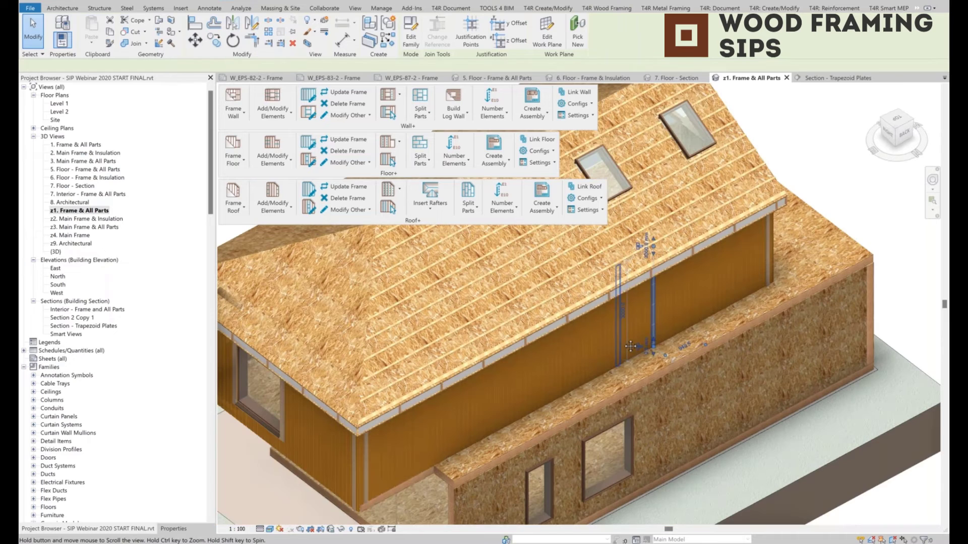
scroll(540, 383, "down", 2)
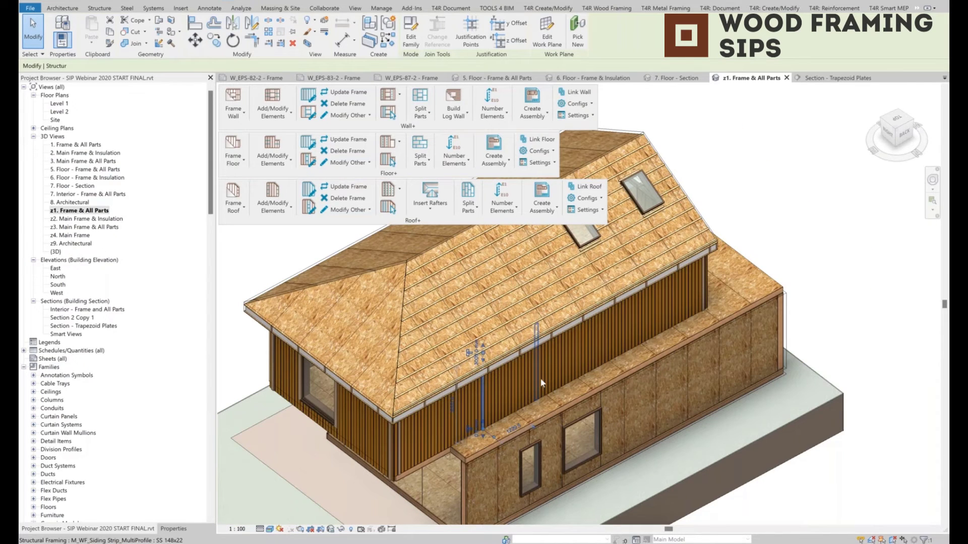
left_click(548, 365)
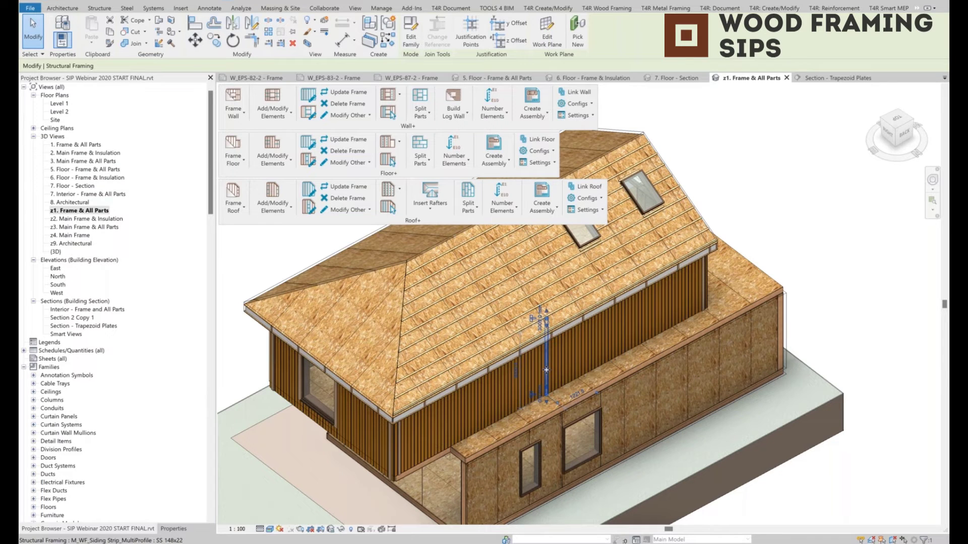
Step: Examine the siding around the window on the overhanging upper-floor end wall and at its corner
scroll(541, 363, "down", 3)
middle_click_drag(541, 363, 726, 385, "shift")
left_click(726, 385)
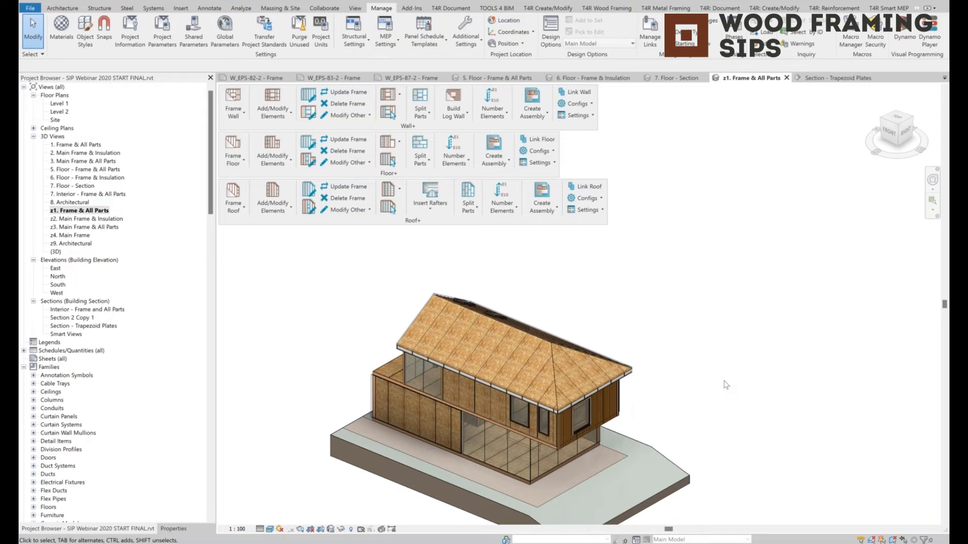
middle_click_drag(603, 441, 605, 437, "shift")
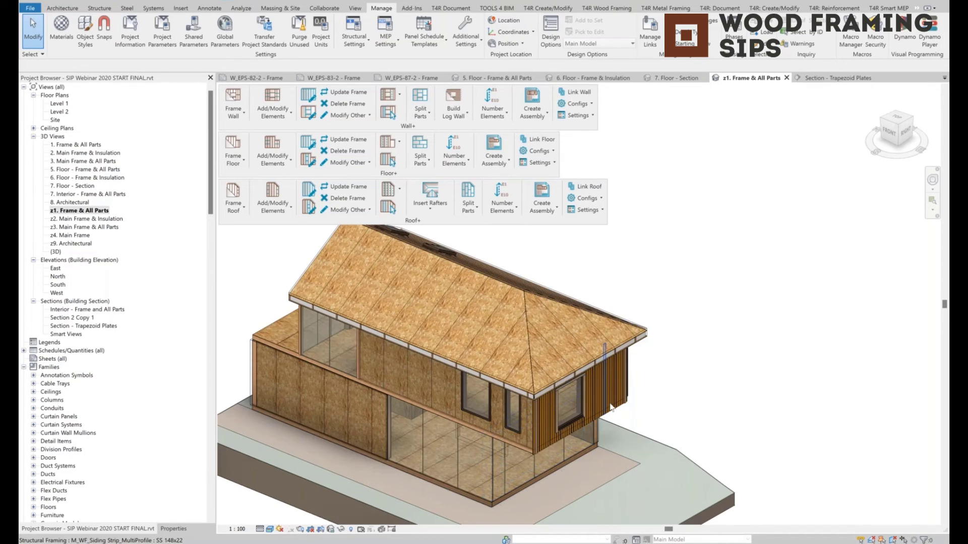
scroll(606, 436, "up", 3)
scroll(612, 406, "up", 2)
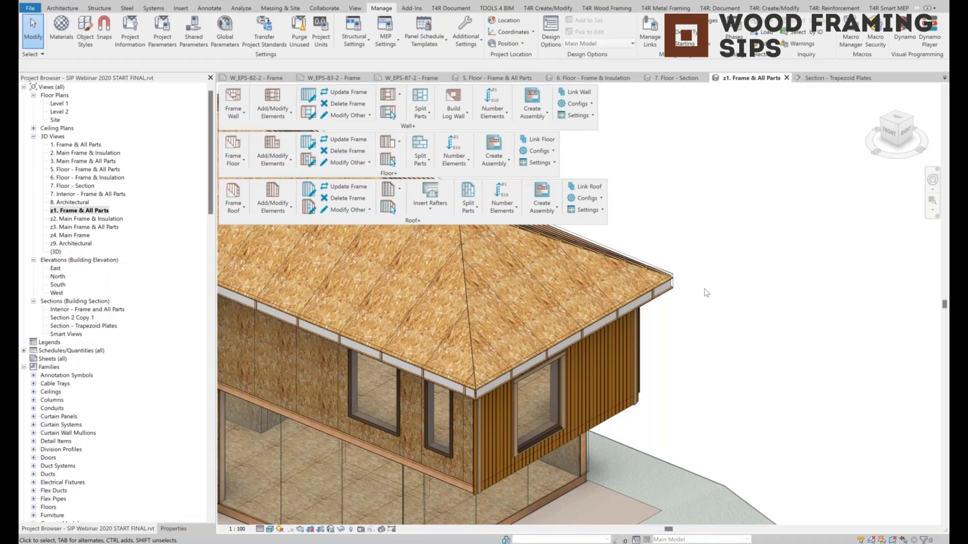
scroll(705, 310, "down", 3)
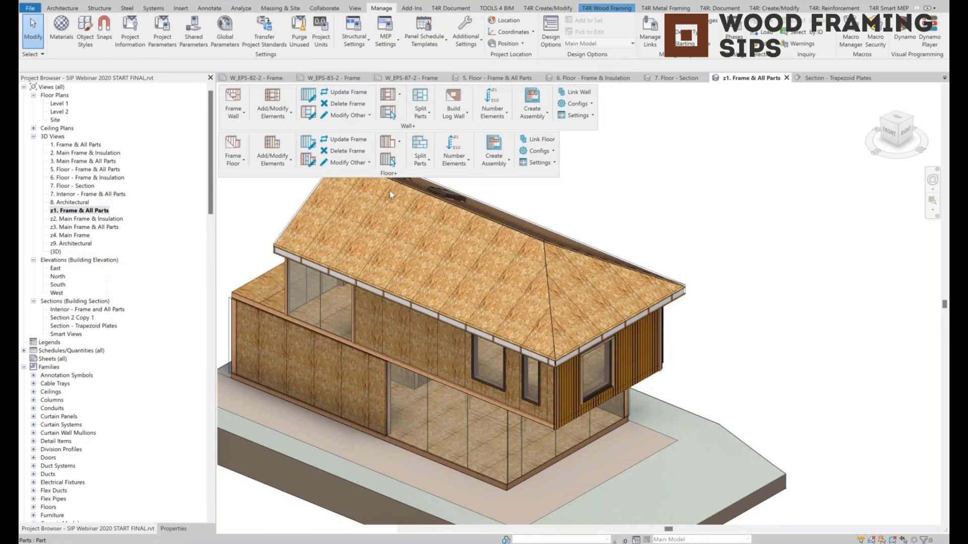
Step: Retrieve the saved SIP Walls selection filter to select all elements of the overhanging upper-floor window wall
left_click(450, 8)
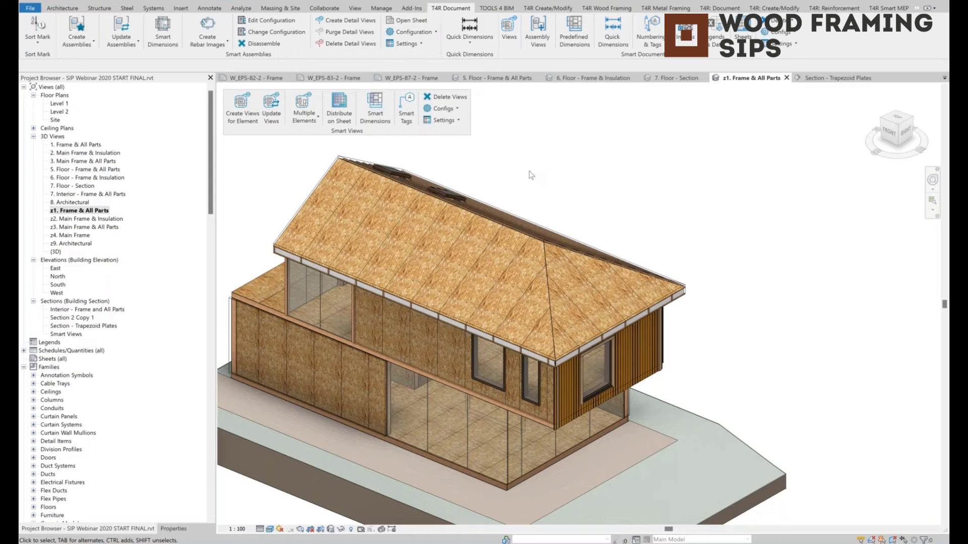
scroll(531, 175, "up", 2)
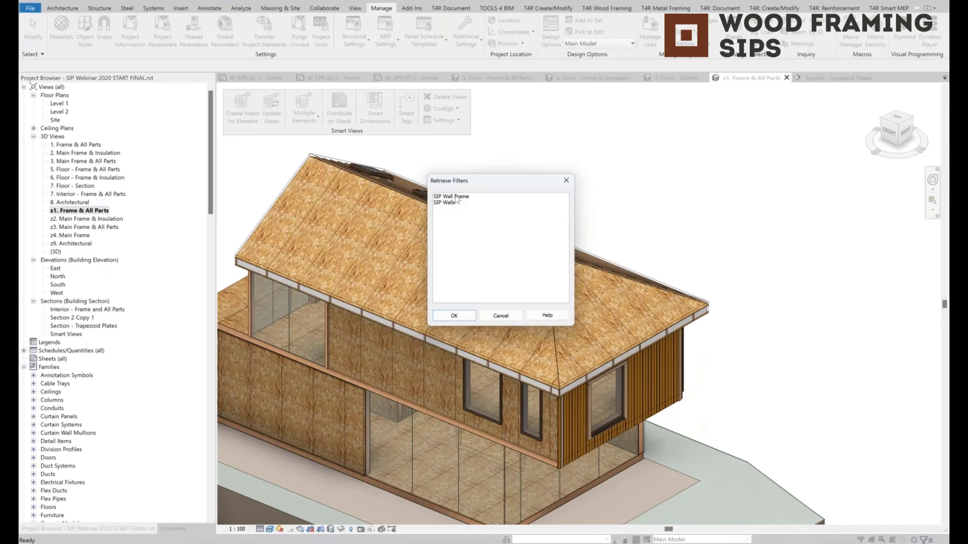
left_click(457, 201)
left_click(454, 316)
key("Escape")
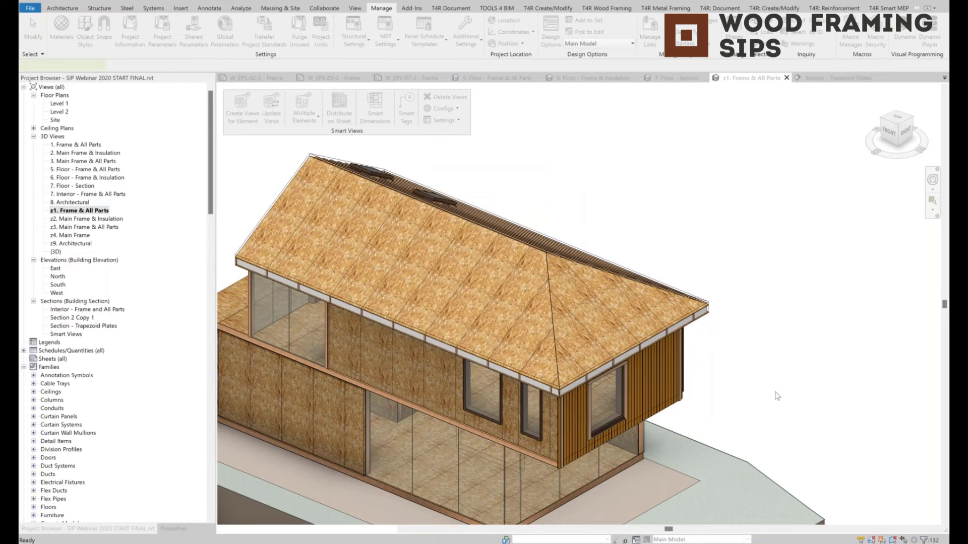
scroll(732, 380, "down", 2)
middle_click_drag(732, 380, 633, 342)
scroll(634, 346, "up", 2)
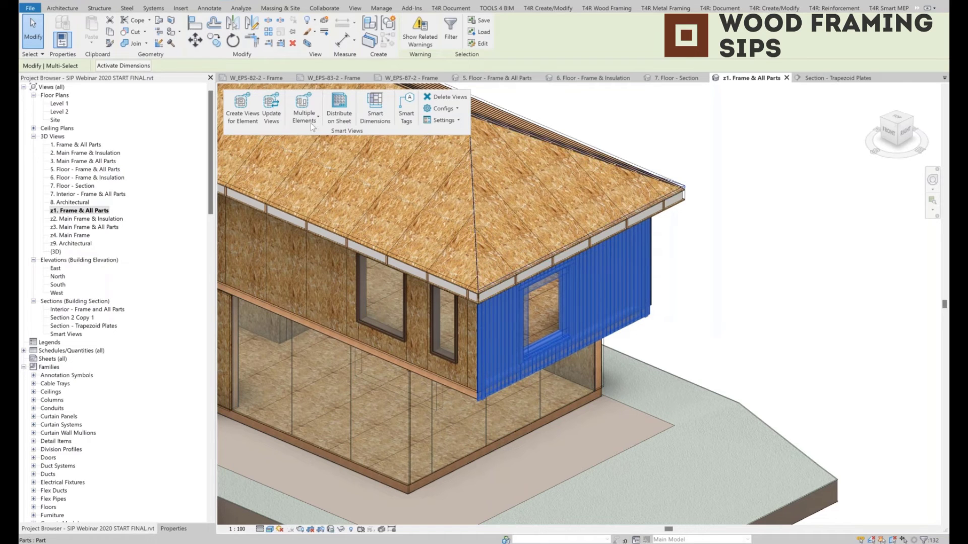
Step: Start Smart Views for the selected multiple elements using the SIP Wall configuration
left_click(304, 109)
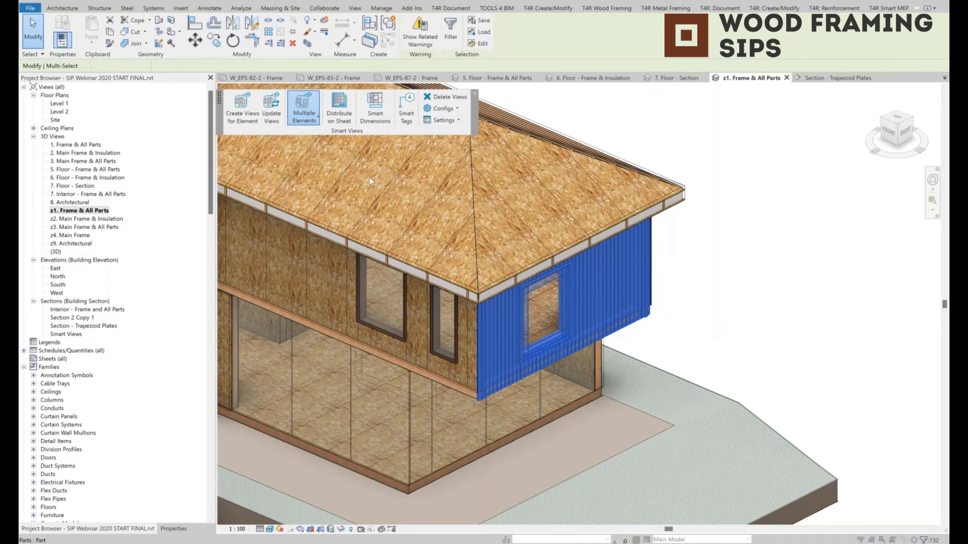
left_click(86, 34)
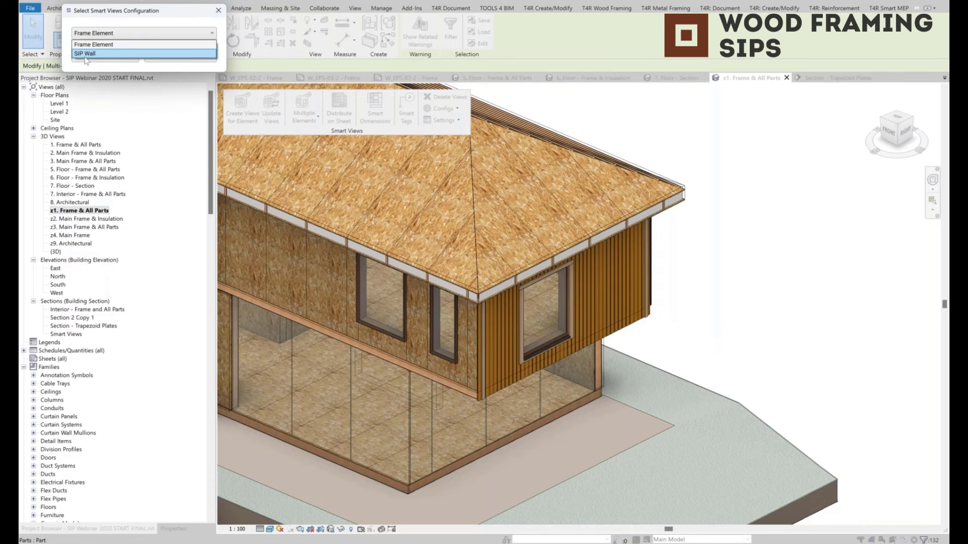
left_click(85, 55)
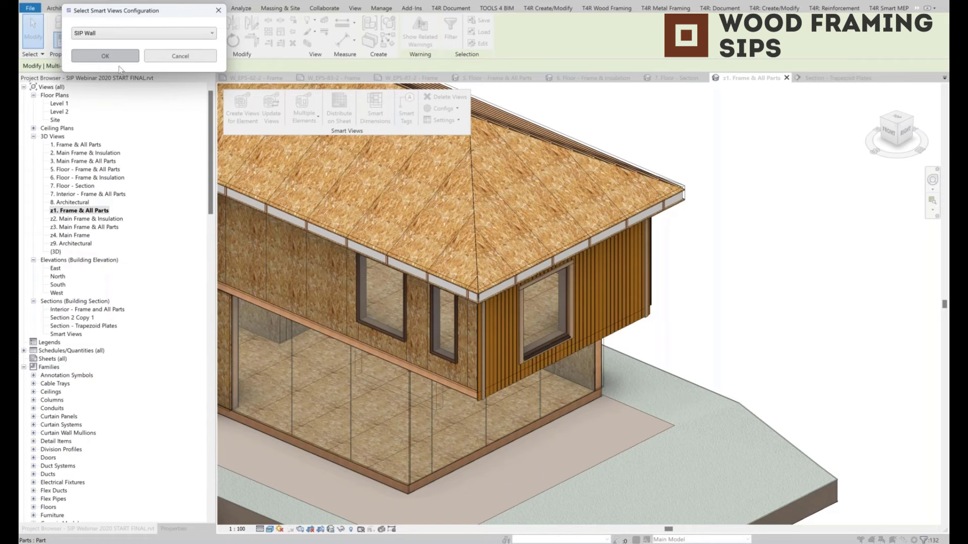
left_click(119, 61)
Step: Name the view set SIP1 and create its views, using the overhanging window wall for the view directions
left_click_drag(519, 269, 199, 54)
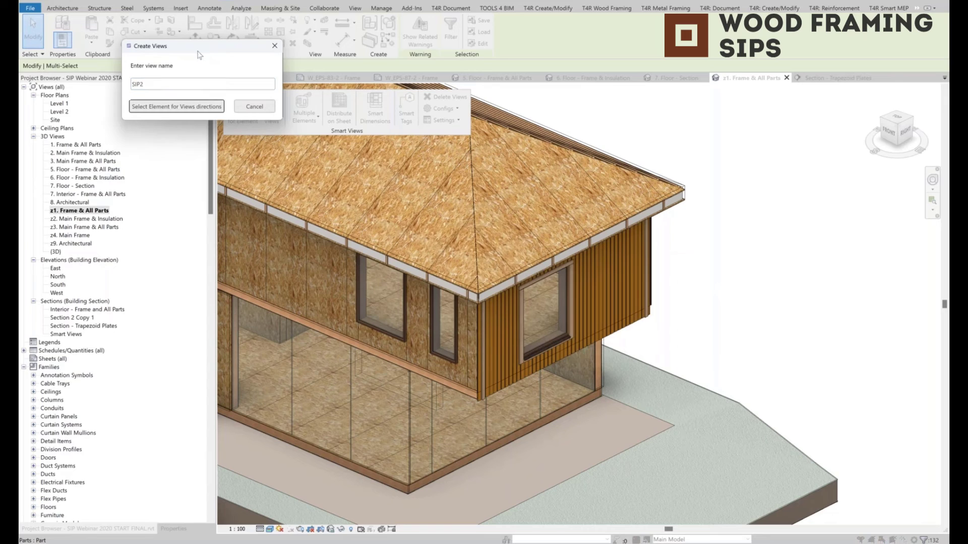
double_click(144, 85)
left_click_drag(173, 43, 152, 30)
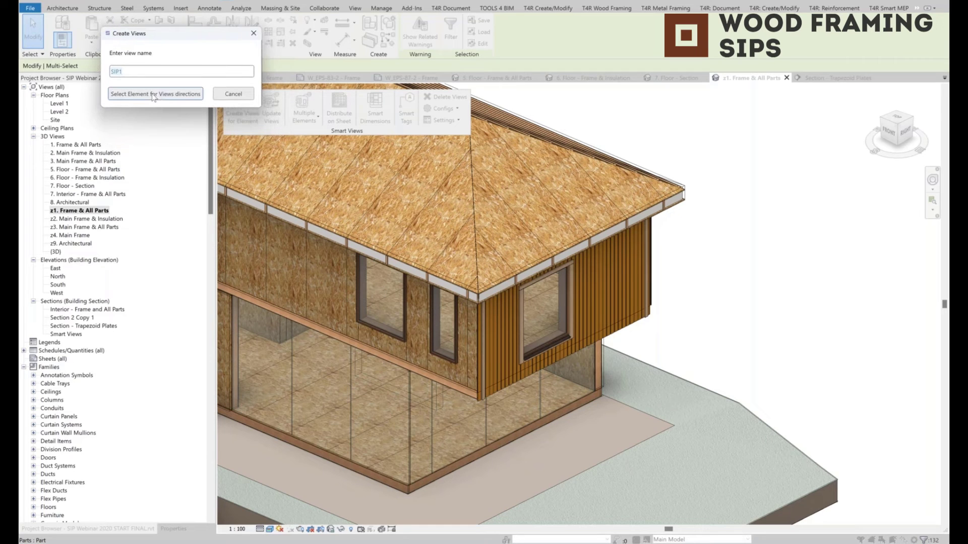
left_click(154, 95)
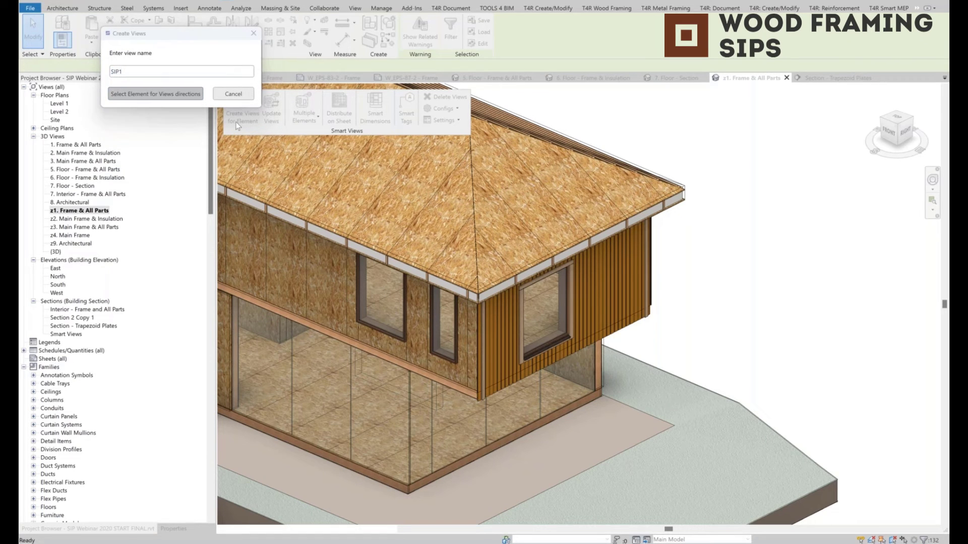
left_click(559, 326)
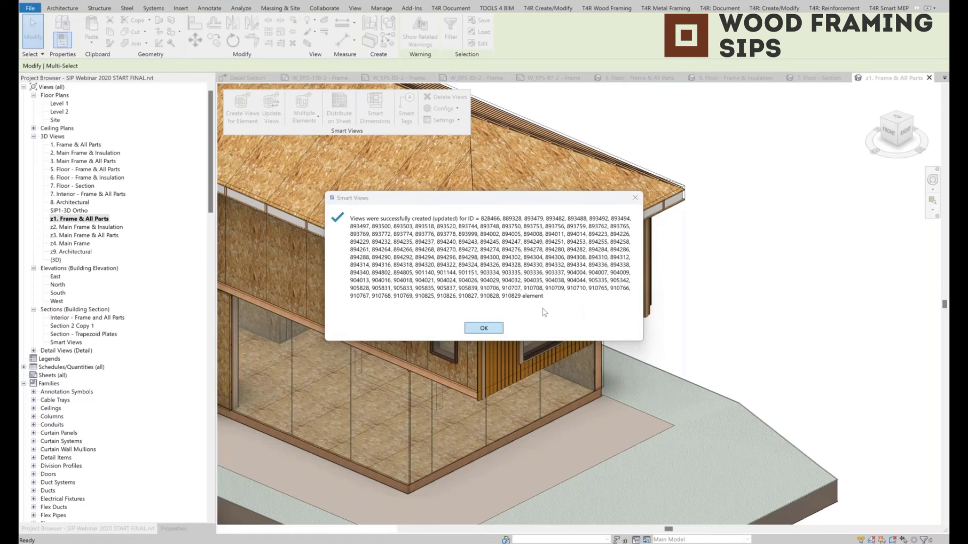
left_click(483, 328)
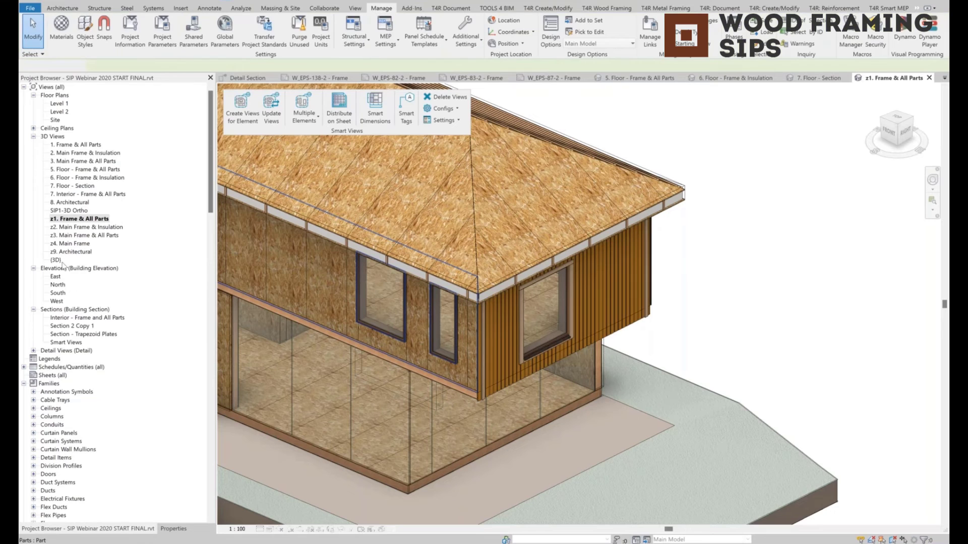
Step: Open the 3D view "SIP1-3D Ortho" and examine the wall's panels, battens and siding layers
left_click(70, 210)
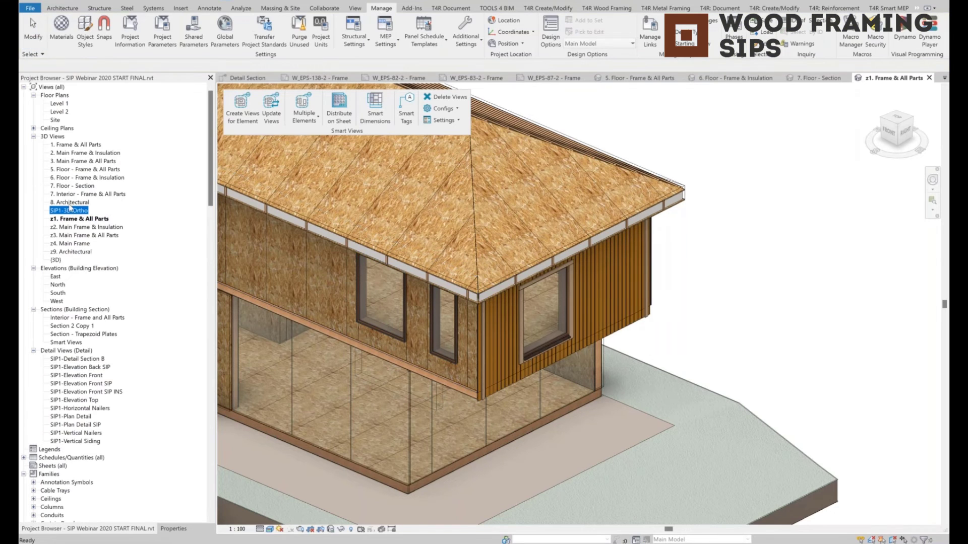
double_click(68, 210)
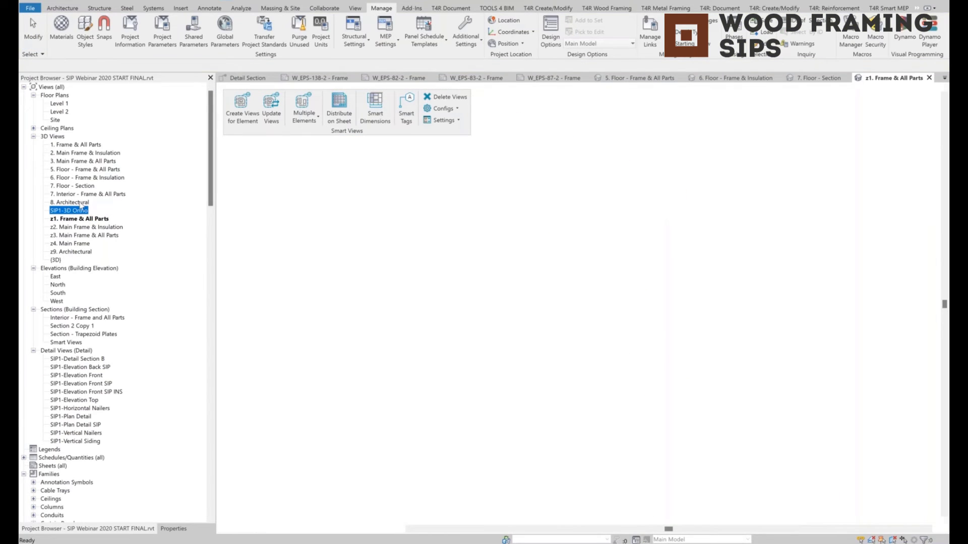
scroll(688, 327, "up", 3)
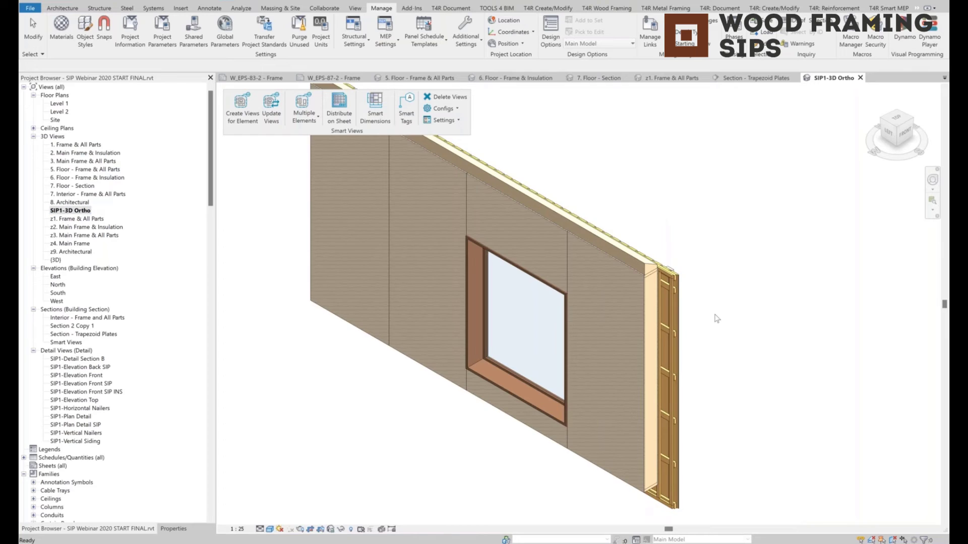
middle_click_drag(715, 315, 684, 337)
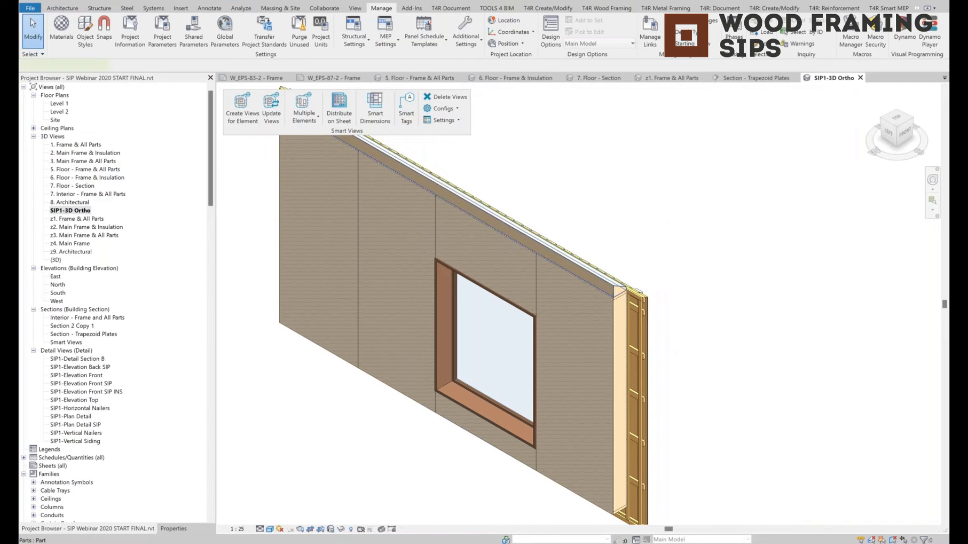
left_click(609, 291)
key("Escape")
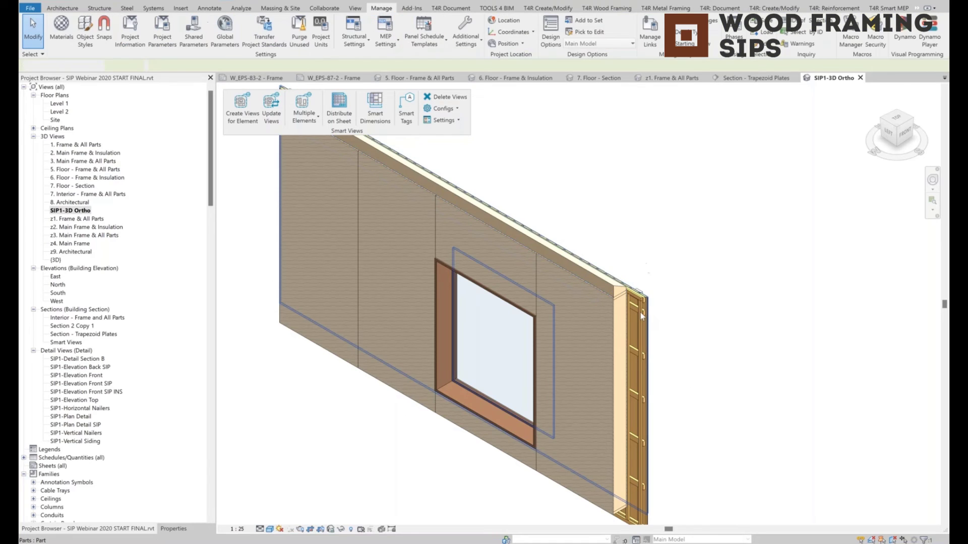
scroll(640, 312, "up", 4)
scroll(597, 296, "down", 4)
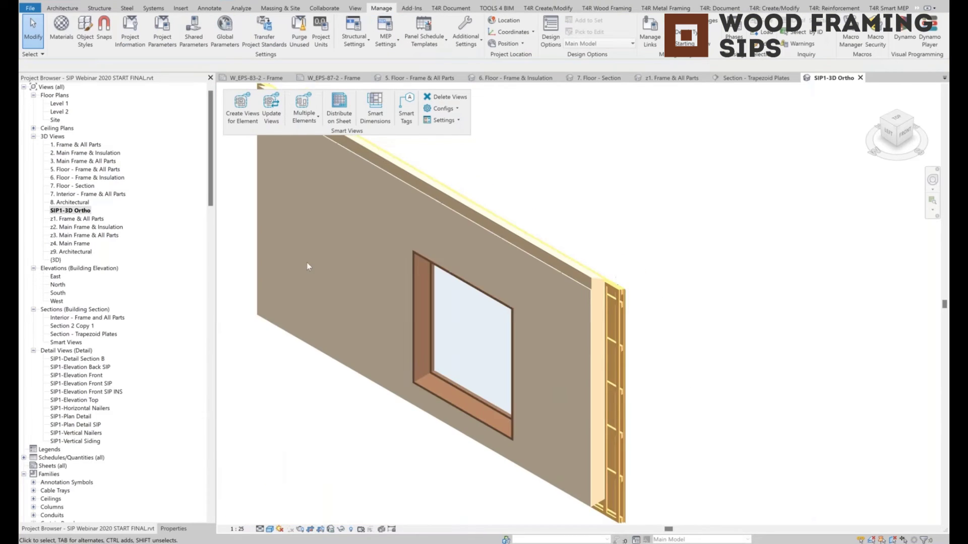
Step: Open the detail view "SIP1-Detail Section B" and examine the dimensioned cross-section of the wall
left_click(74, 360)
scroll(86, 343, "down", 2)
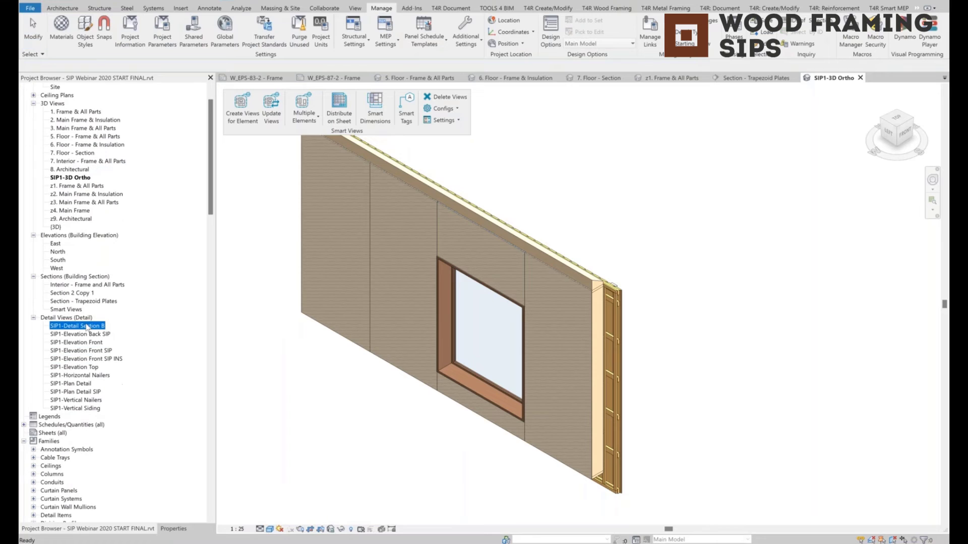
double_click(85, 326)
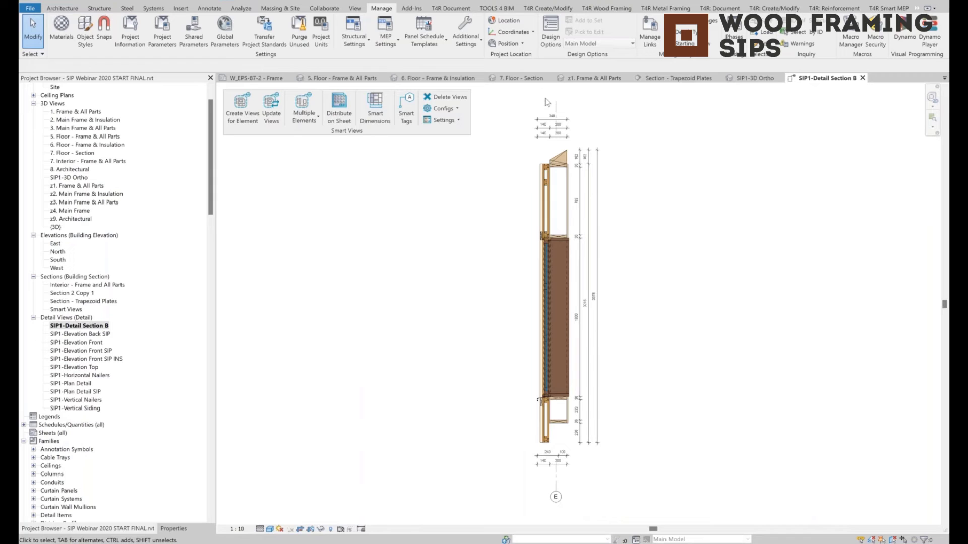
scroll(548, 107, "up", 2)
scroll(686, 240, "down", 3)
middle_click_drag(694, 255, 660, 189)
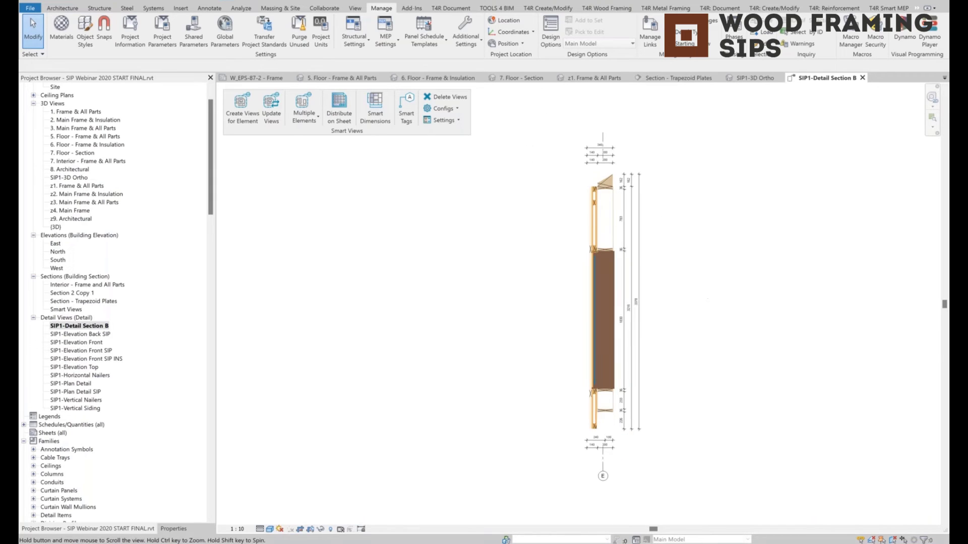
Step: Open the detail view "SIP1-Elevation Back SIP" and examine the interior panel tags and dimensions
double_click(72, 335)
scroll(481, 320, "down", 1)
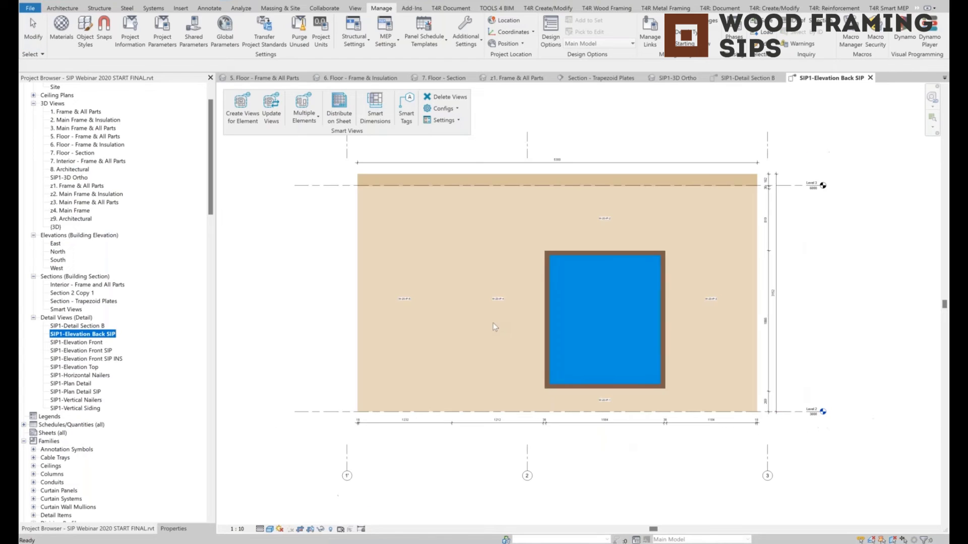
scroll(422, 365, "down", 1)
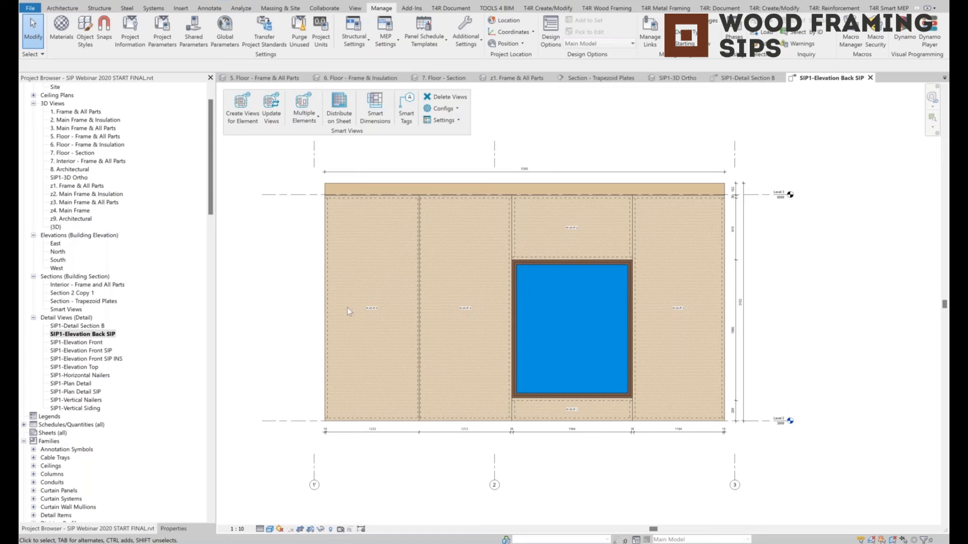
scroll(375, 311, "up", 4)
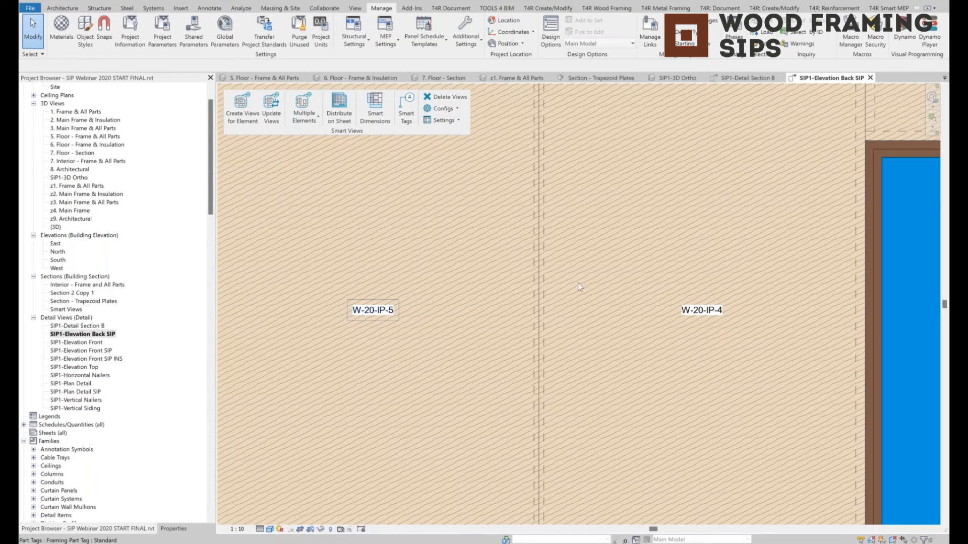
scroll(576, 284, "down", 2)
scroll(482, 294, "down", 3)
mouse_move(767, 319)
middle_mouse_down()
mouse_move(652, 270)
mouse_move(640, 278)
mouse_move(660, 301)
middle_mouse_up()
scroll(640, 279, "up", 1)
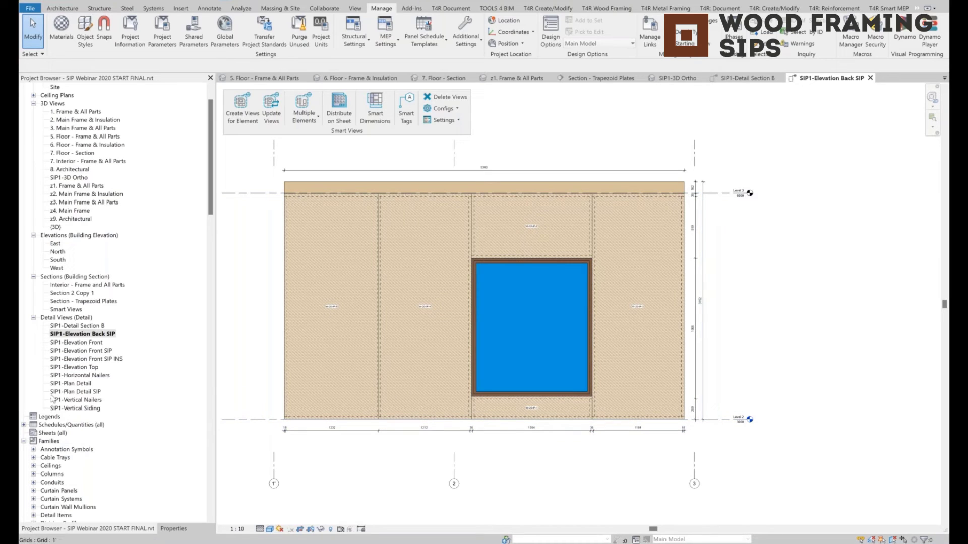
Step: Open the detail view "SIP1-Elevation Front" and look over the wall's siding elevation
left_click(79, 343)
double_click(80, 343)
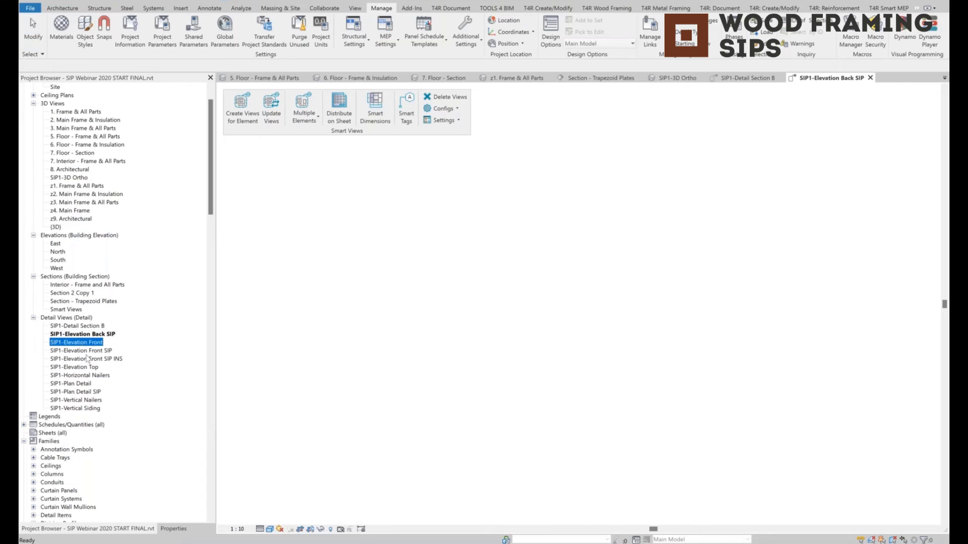
scroll(339, 333, "down", 1)
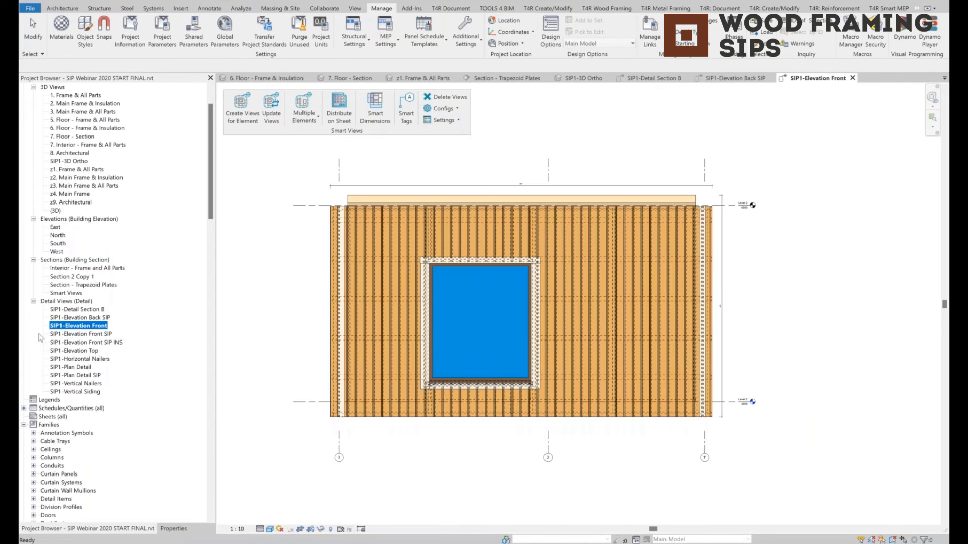
Step: Open the detail view "SIP1-Elevation Front SIP" and examine the exterior panel tags and the wall dimensions
double_click(84, 335)
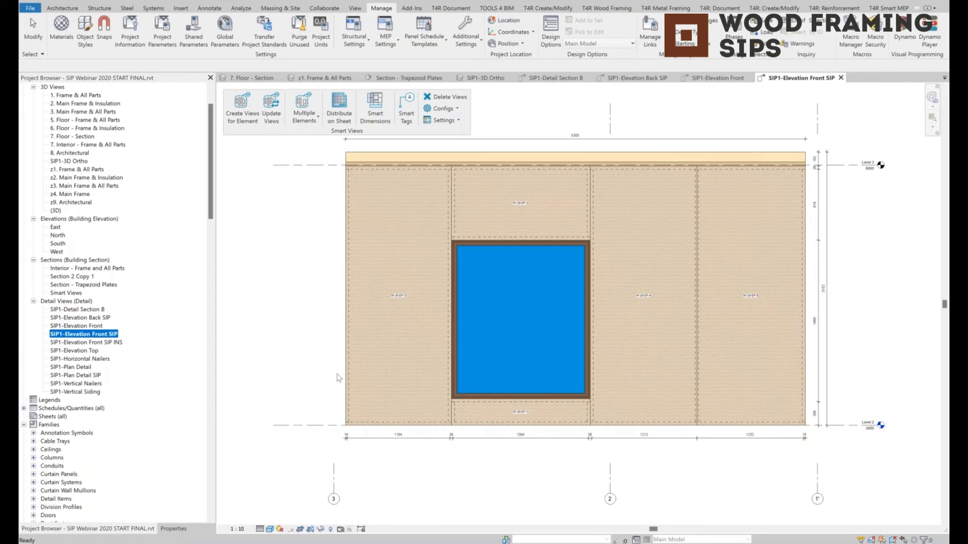
scroll(341, 374, "down", 1)
middle_click_drag(292, 311, 251, 310)
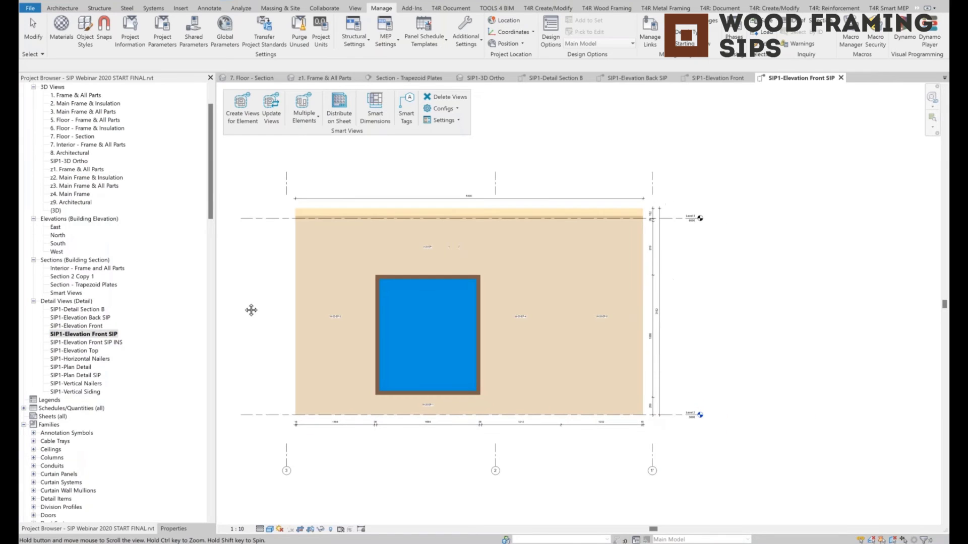
scroll(333, 316, "up", 5)
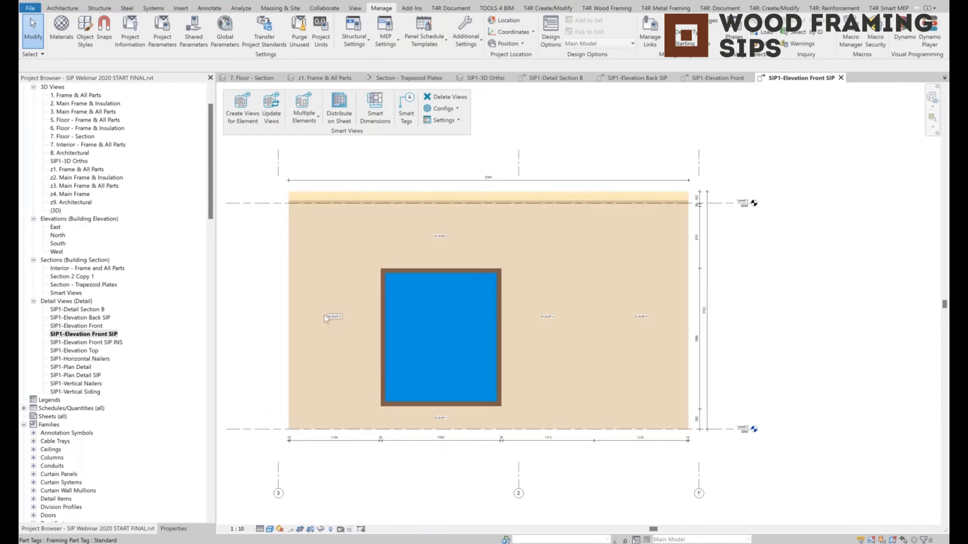
scroll(328, 315, "up", 2)
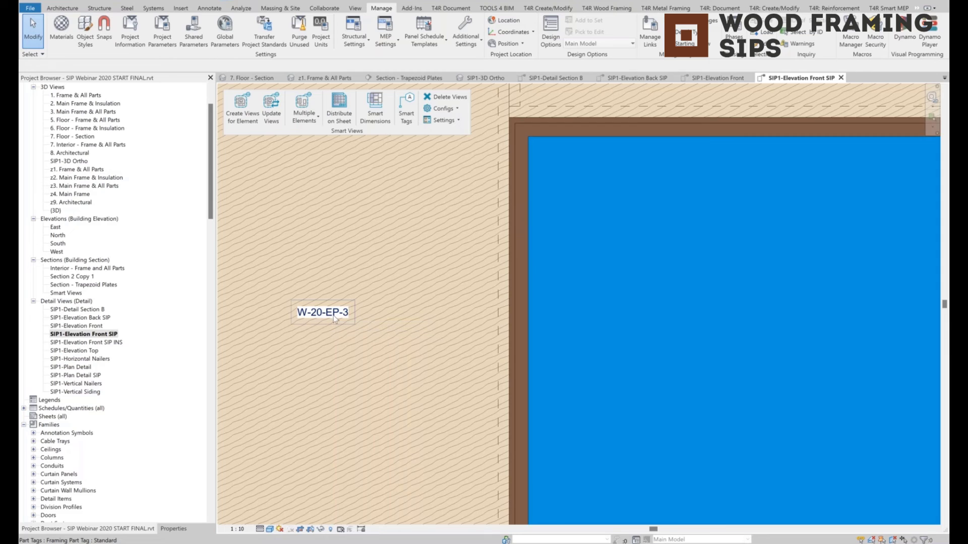
scroll(333, 316, "down", 4)
scroll(333, 316, "up", 4)
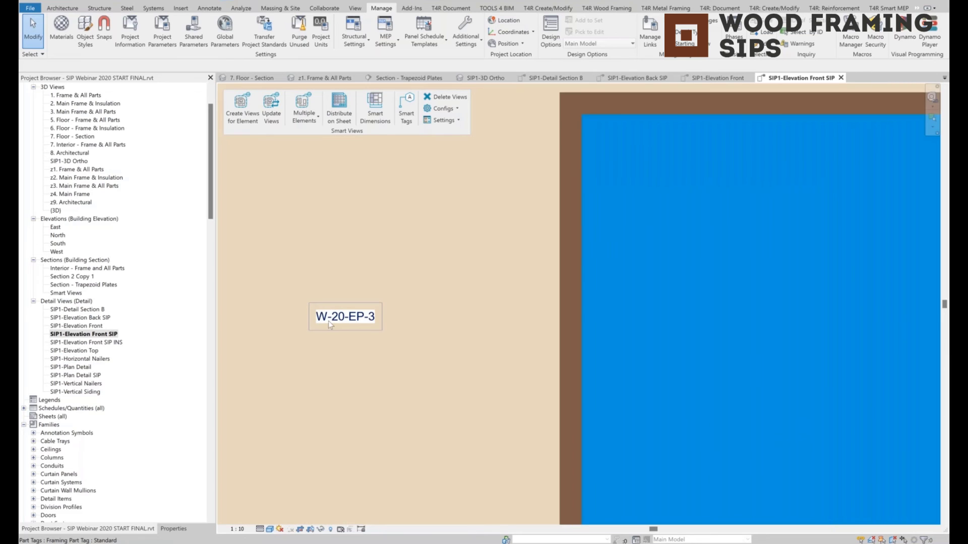
scroll(328, 321, "down", 6)
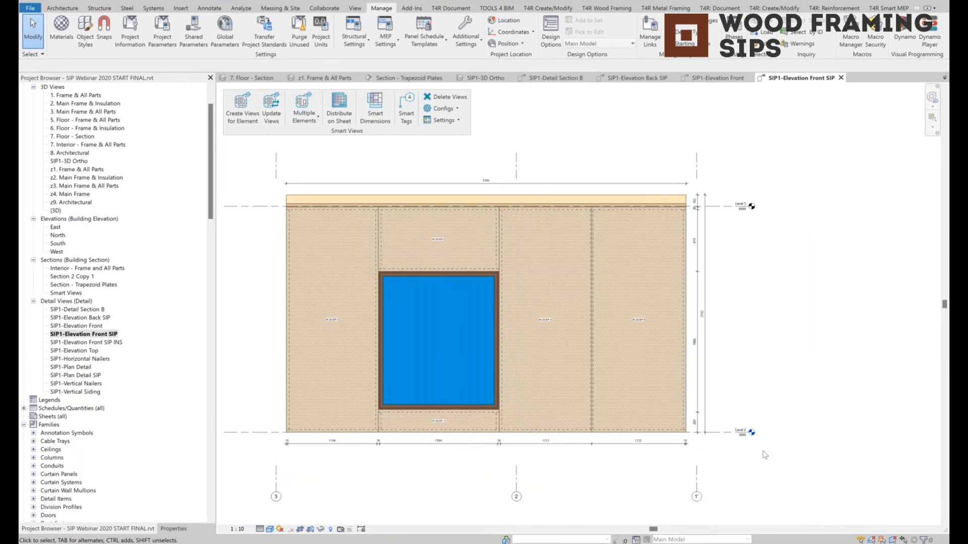
scroll(643, 438, "up", 1)
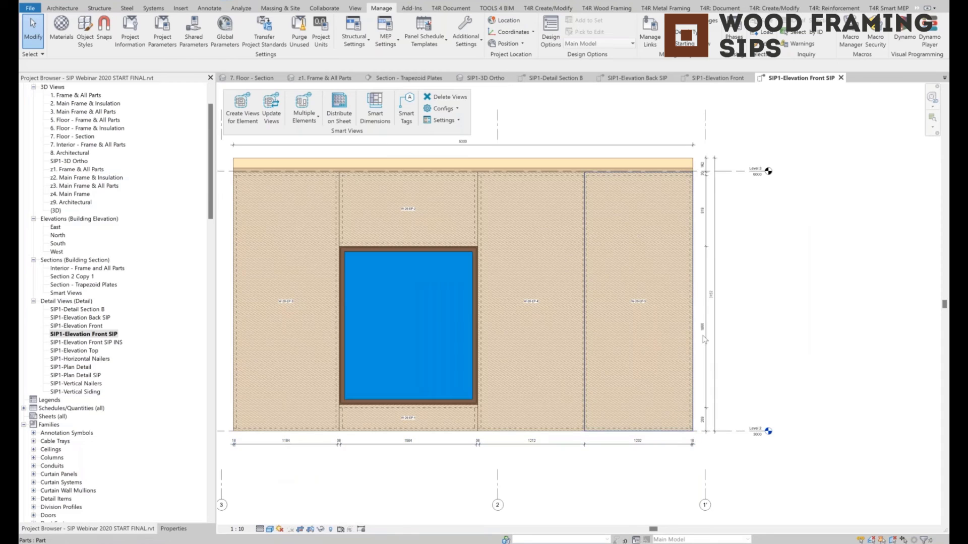
scroll(704, 339, "down", 1)
Step: Open the detail view "SIP1-Elevation Front SIP INS" and examine the tags of the insulation panels, studs and top plates
double_click(86, 342)
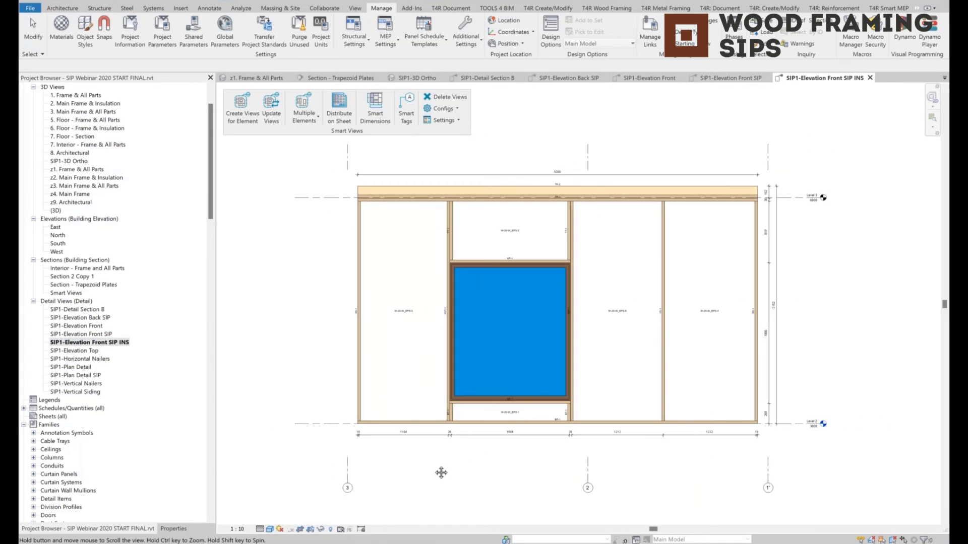
scroll(433, 302, "up", 3)
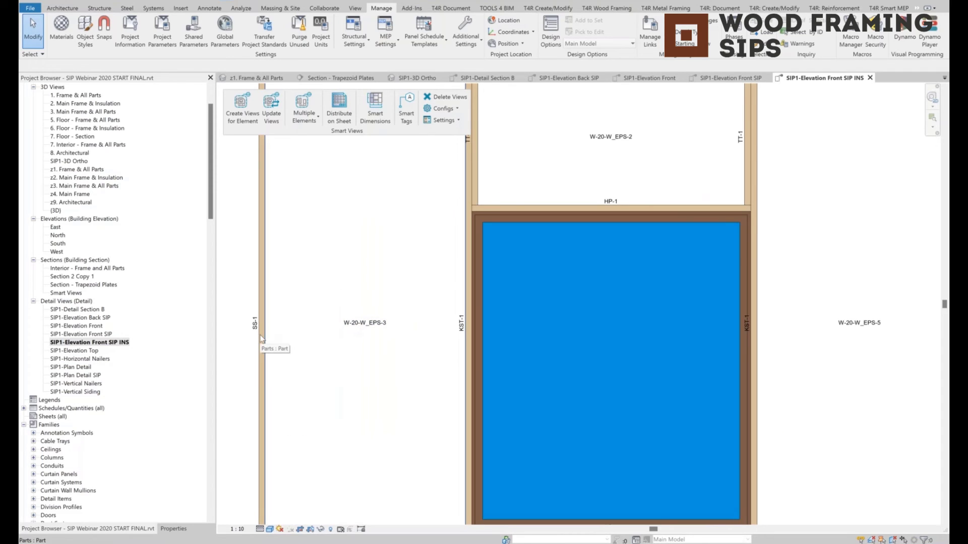
scroll(257, 325, "up", 2)
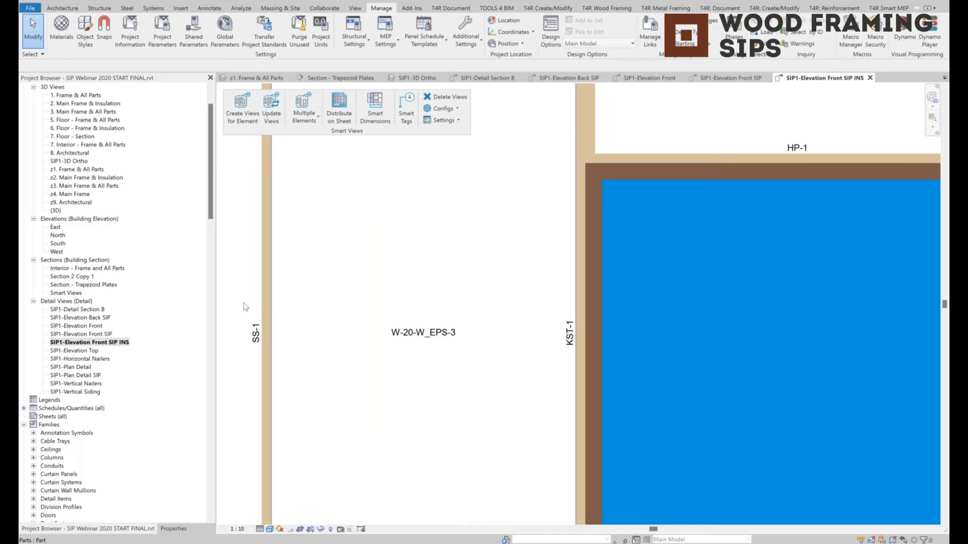
scroll(625, 330, "down", 5)
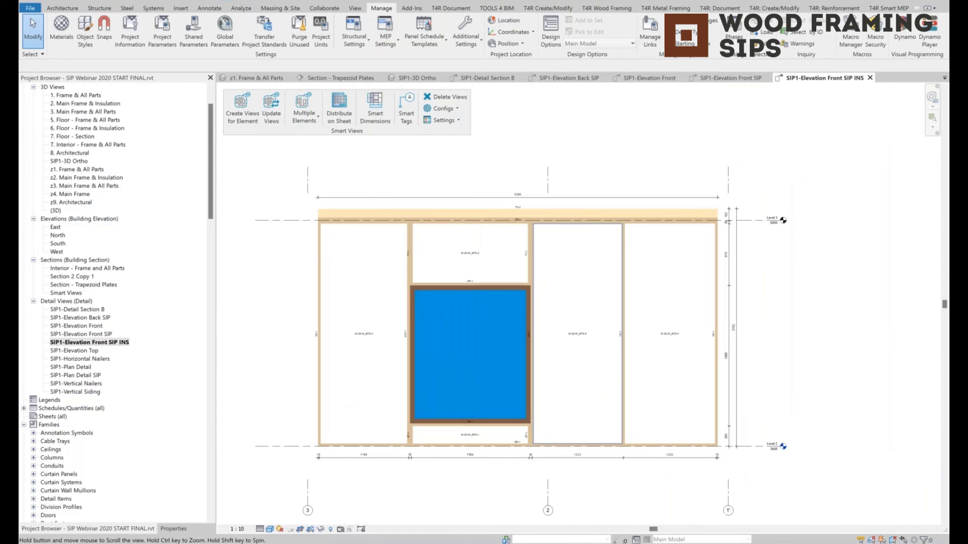
middle_click_drag(687, 216, 684, 223)
left_click(684, 224)
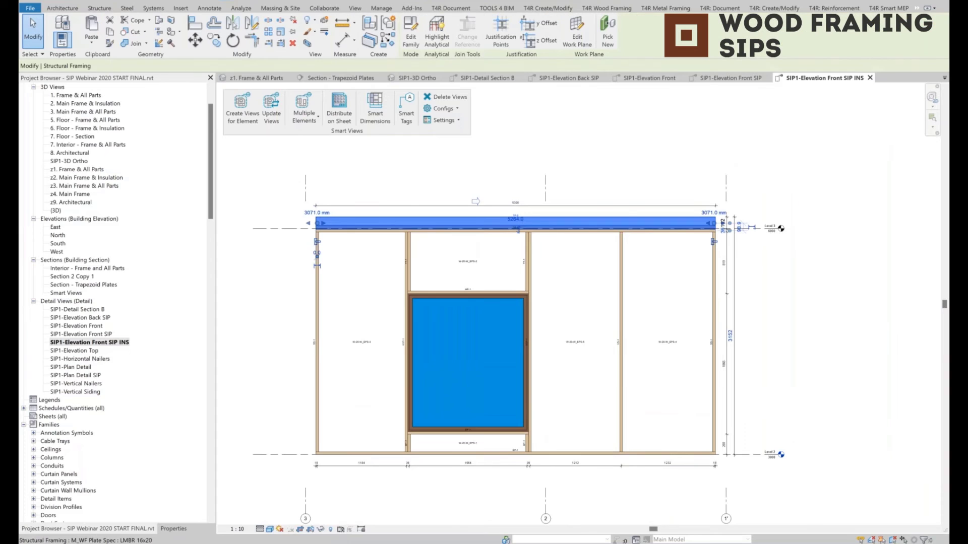
scroll(531, 212, "up", 4)
key("Escape")
scroll(534, 210, "down", 9)
scroll(603, 305, "up", 2)
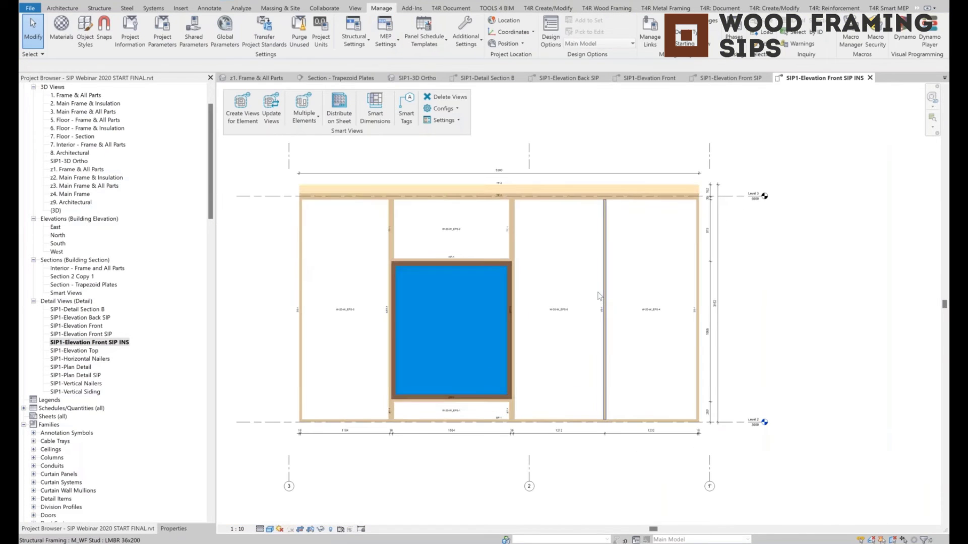
Step: Open the detail views "SIP1-Elevation Top" and "SIP1-Horizontal Nailers" and examine the horizontal nailers' tags and spacing dimensions
double_click(91, 352)
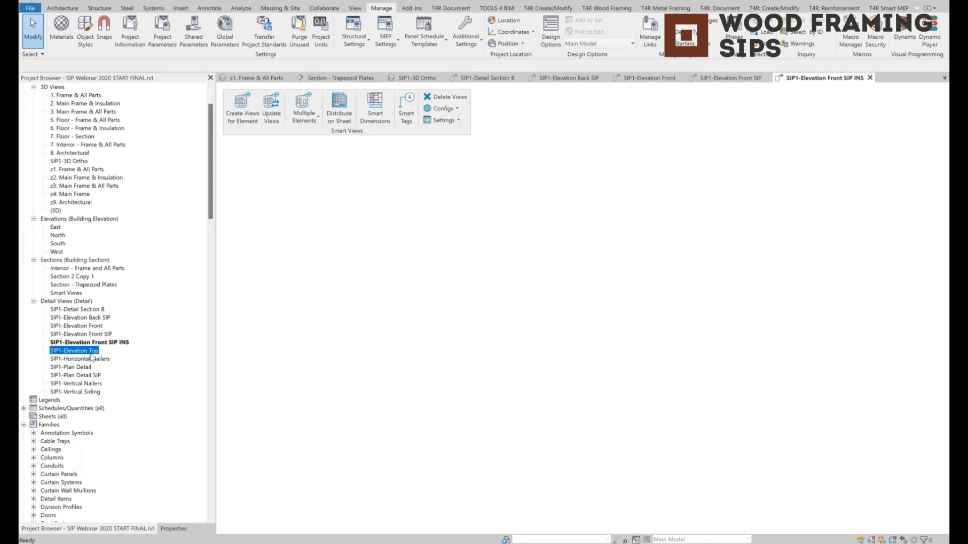
double_click(101, 360)
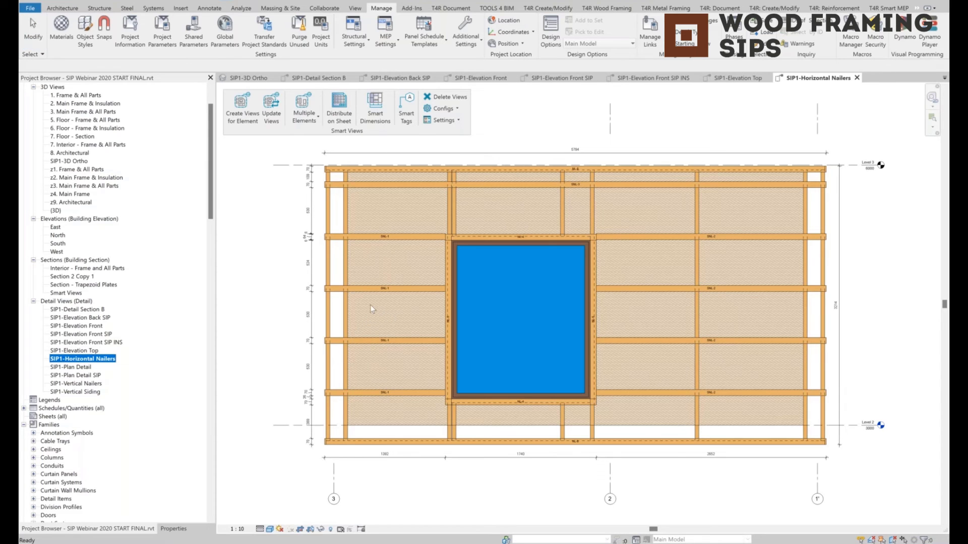
scroll(368, 298, "up", 3)
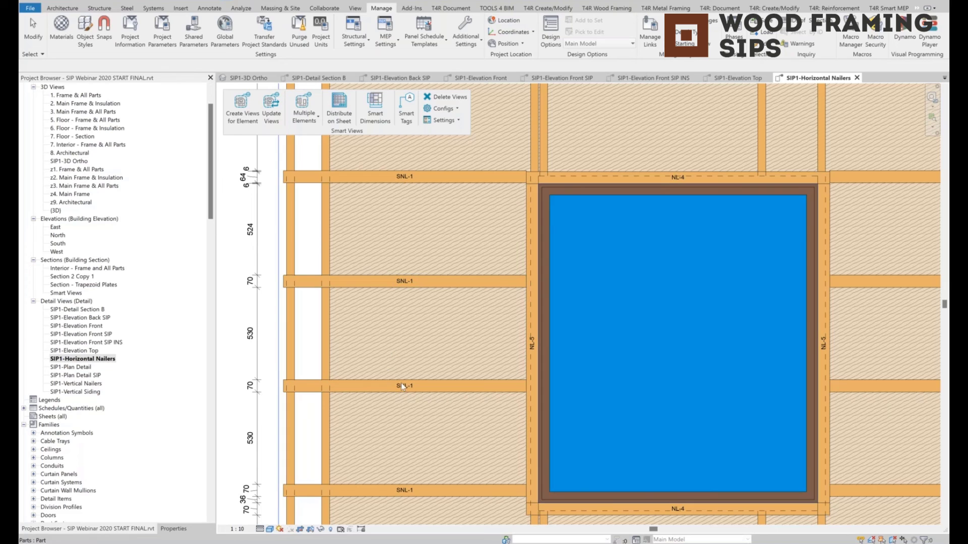
scroll(402, 386, "down", 2)
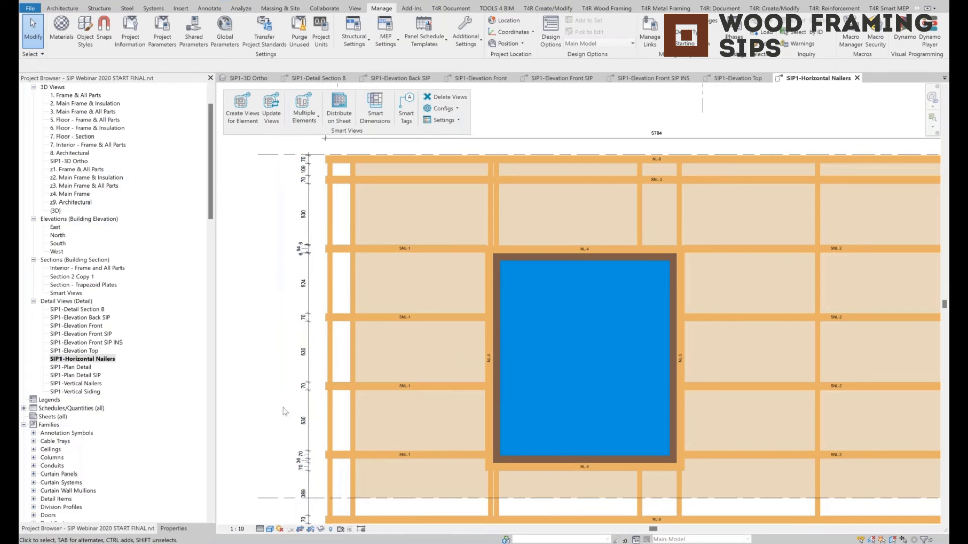
scroll(301, 417, "down", 2)
middle_click_drag(301, 417, 328, 349)
scroll(320, 196, "up", 6)
left_click_drag(287, 225, 384, 312)
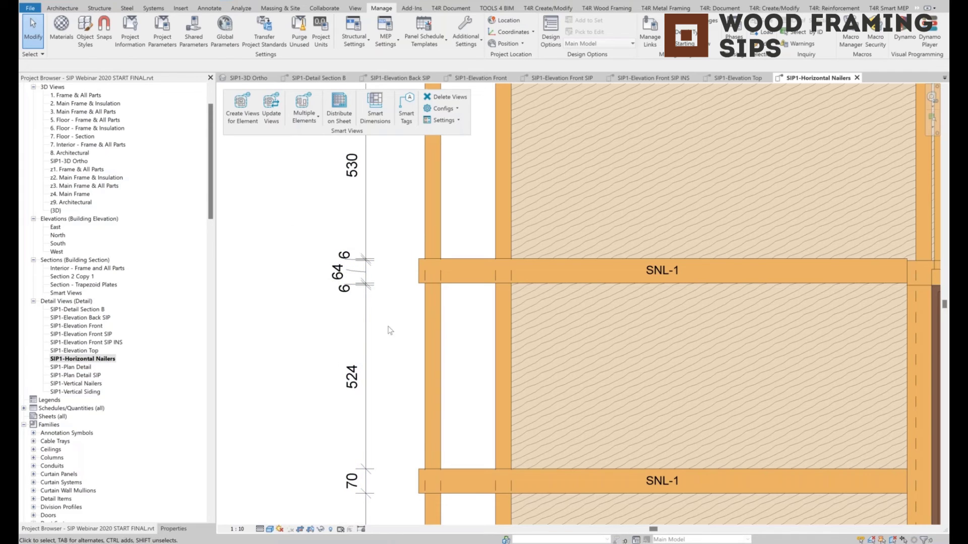
scroll(389, 330, "down", 5)
scroll(400, 455, "up", 5)
scroll(400, 454, "down", 5)
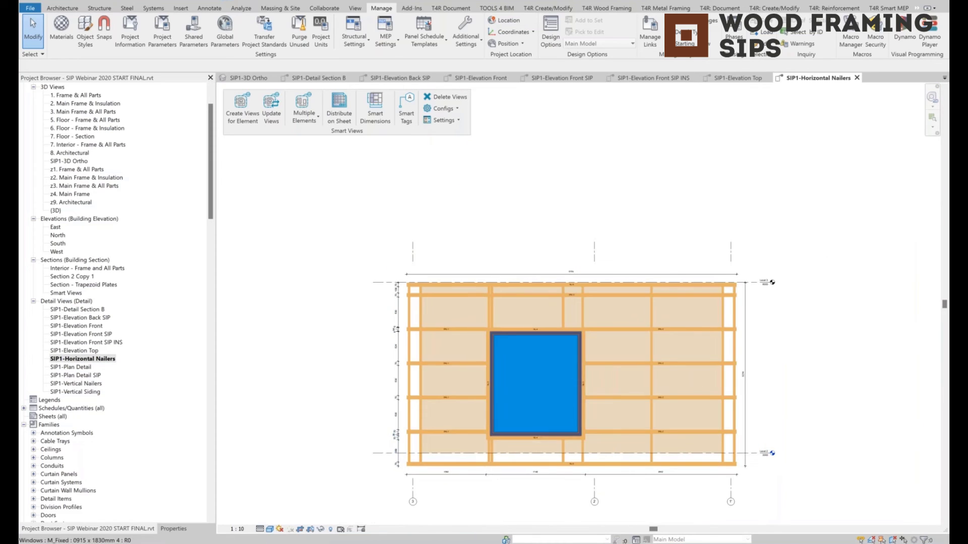
middle_click_drag(544, 433, 460, 395)
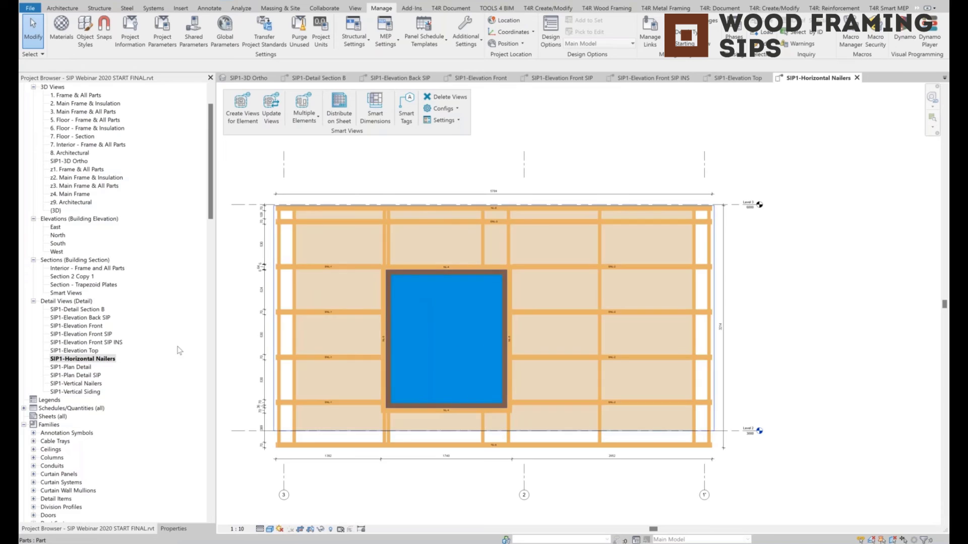
Step: Open the detail views "SIP1-Plan Detail" and "SIP1-Plan Detail SIP" and examine the wall's tagged and dimensioned plan sections
double_click(76, 368)
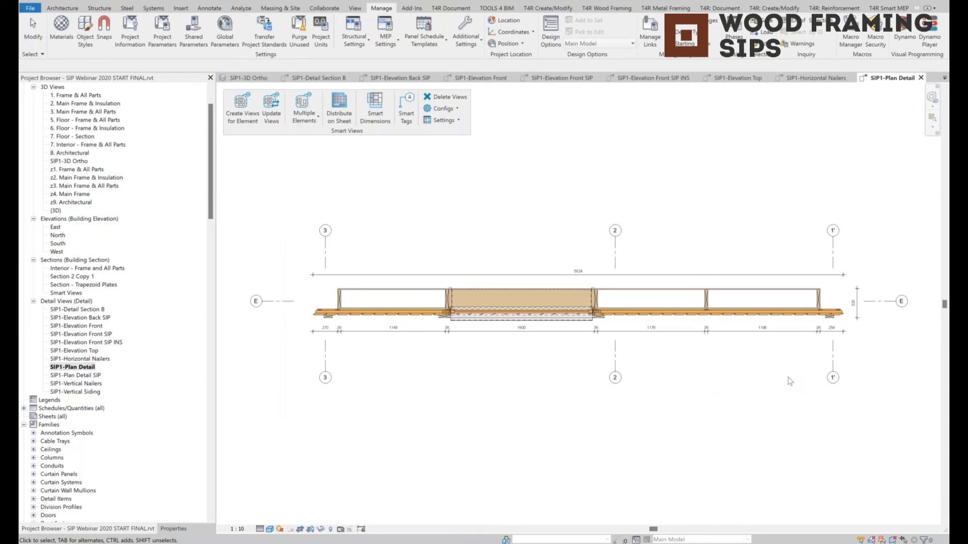
left_click(76, 376)
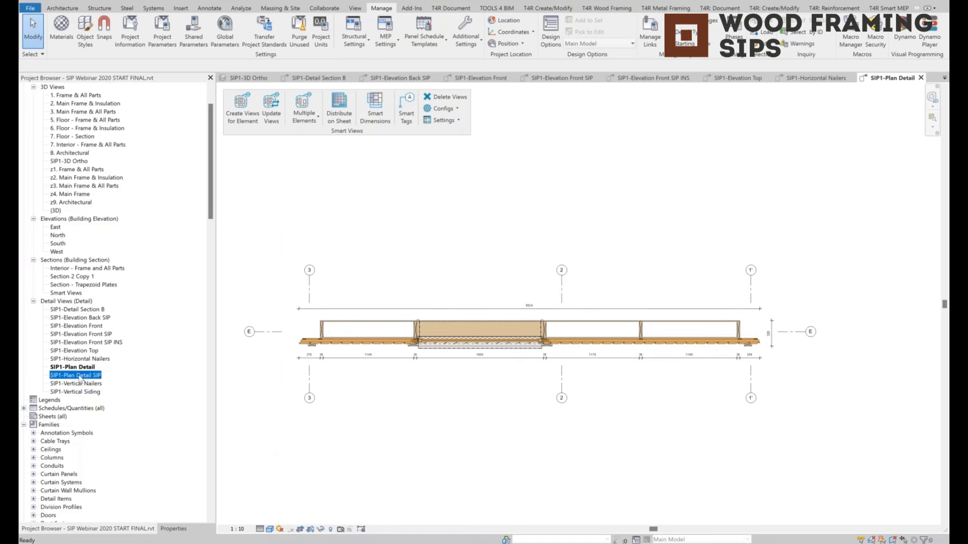
double_click(78, 376)
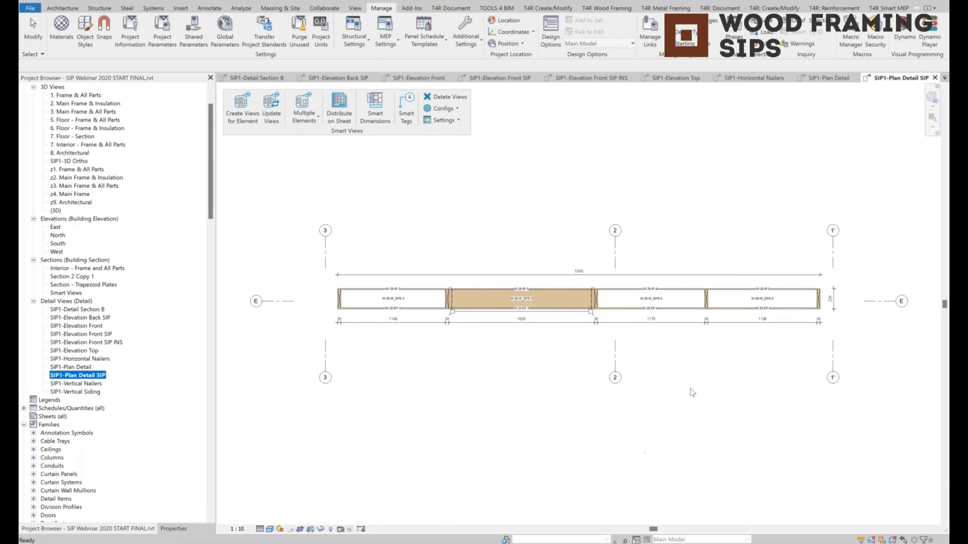
scroll(698, 359, "down", 1)
scroll(609, 393, "up", 2)
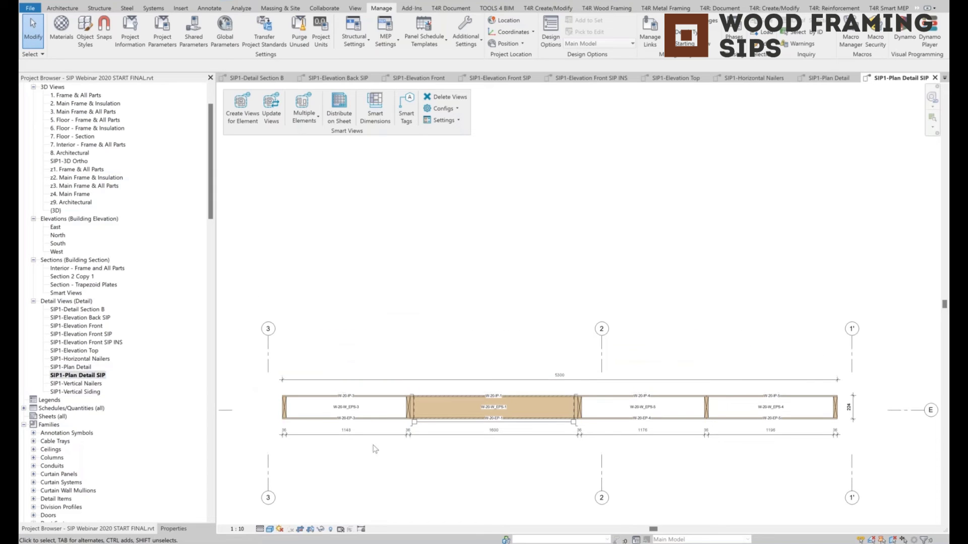
scroll(372, 450, "up", 3)
scroll(370, 453, "down", 6)
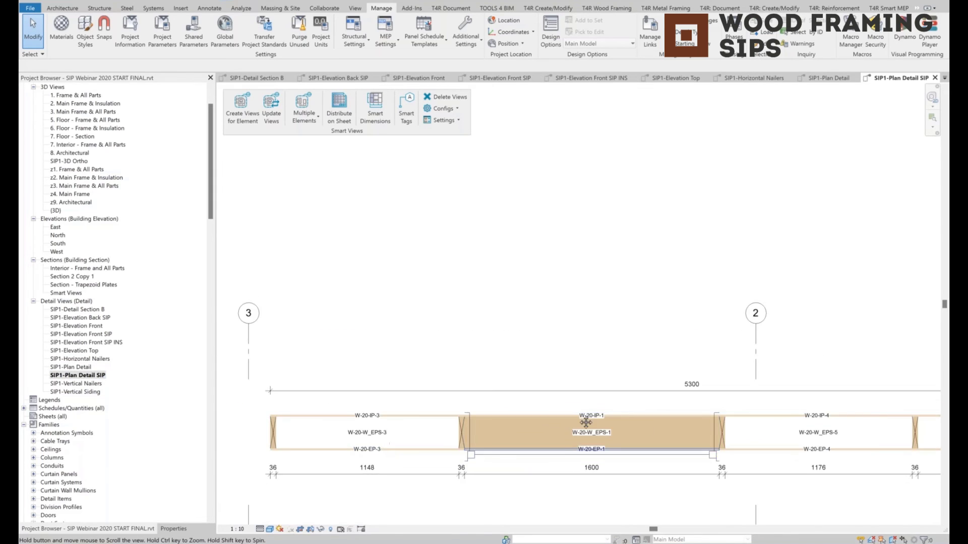
middle_click_drag(574, 405, 629, 411)
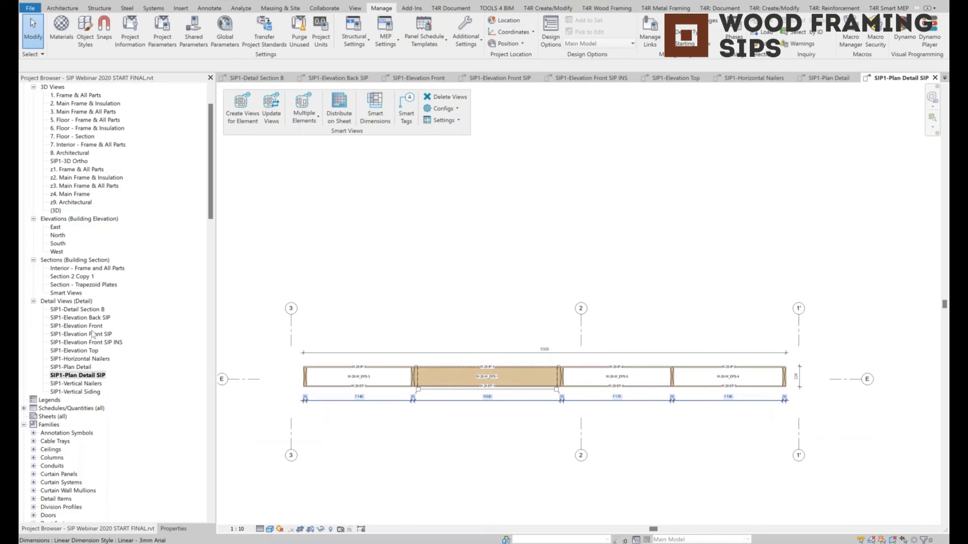
Step: Open the detail view "SIP1-Vertical Nailers" and examine the vertical nailers' tags and dimensions
left_click(76, 384)
double_click(77, 384)
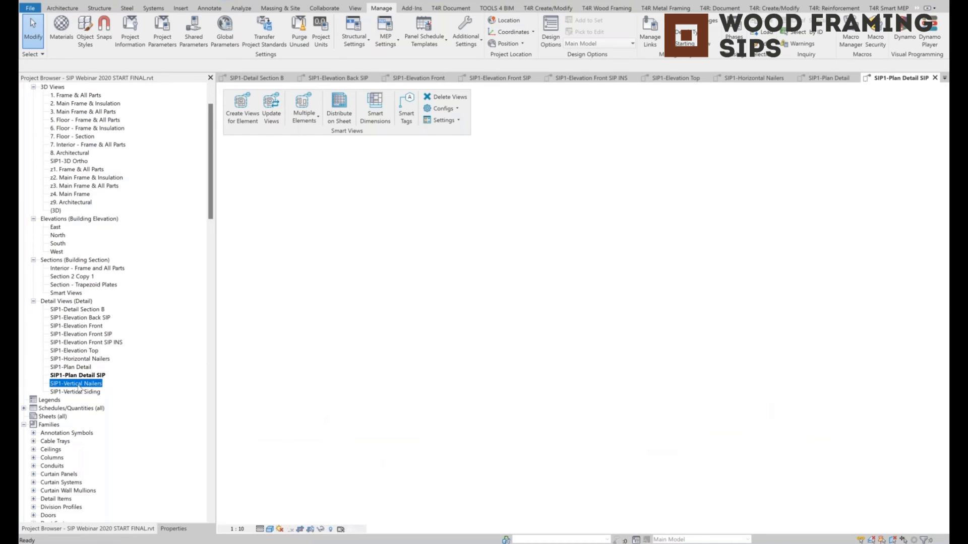
scroll(386, 314, "up", 4)
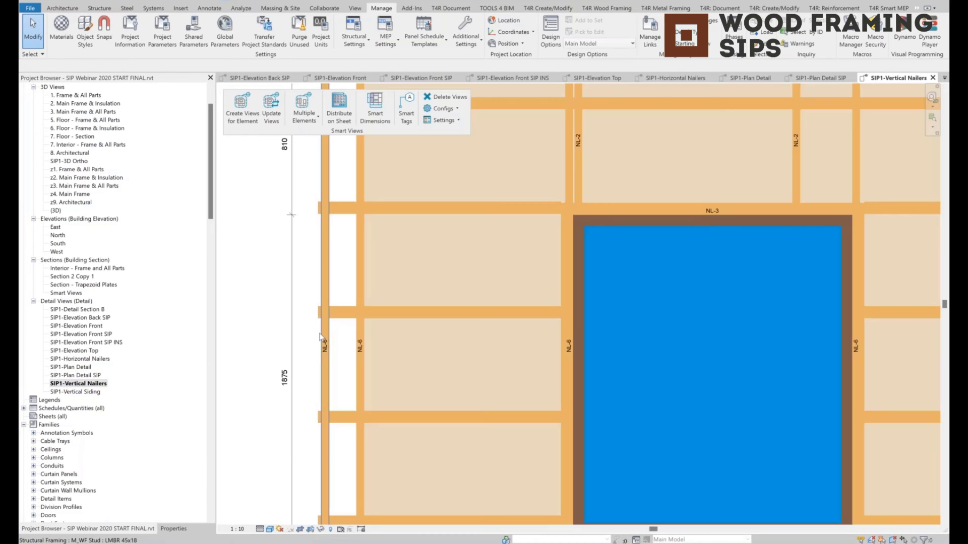
scroll(341, 365, "down", 5)
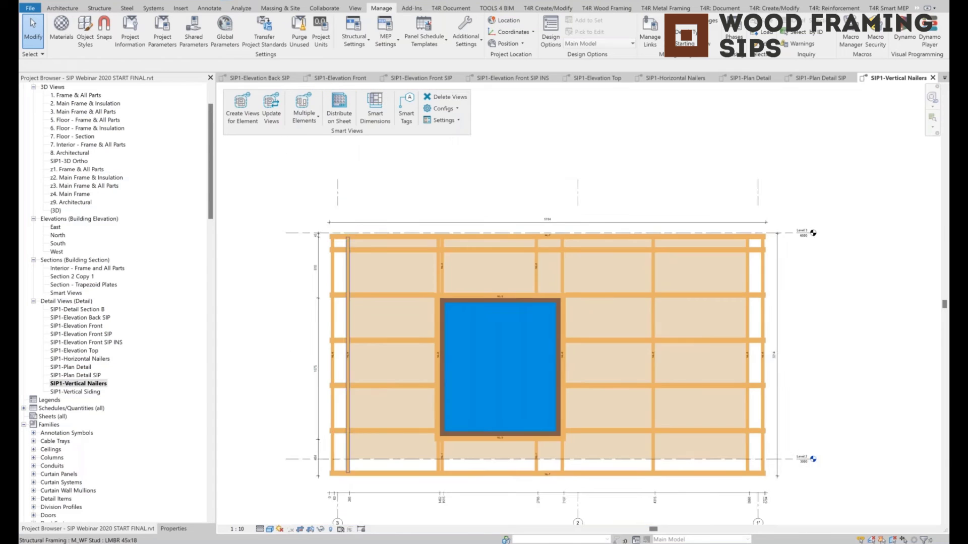
Step: Examine the nailer tags and the running dimensions along the wall's base in the vertical nailers view
scroll(309, 411, "up", 5)
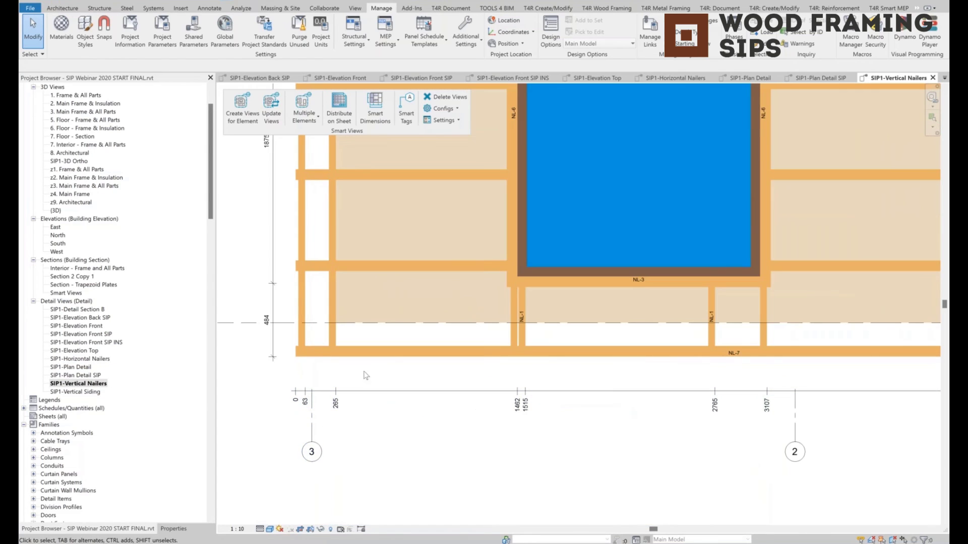
middle_click_drag(858, 374, 529, 374)
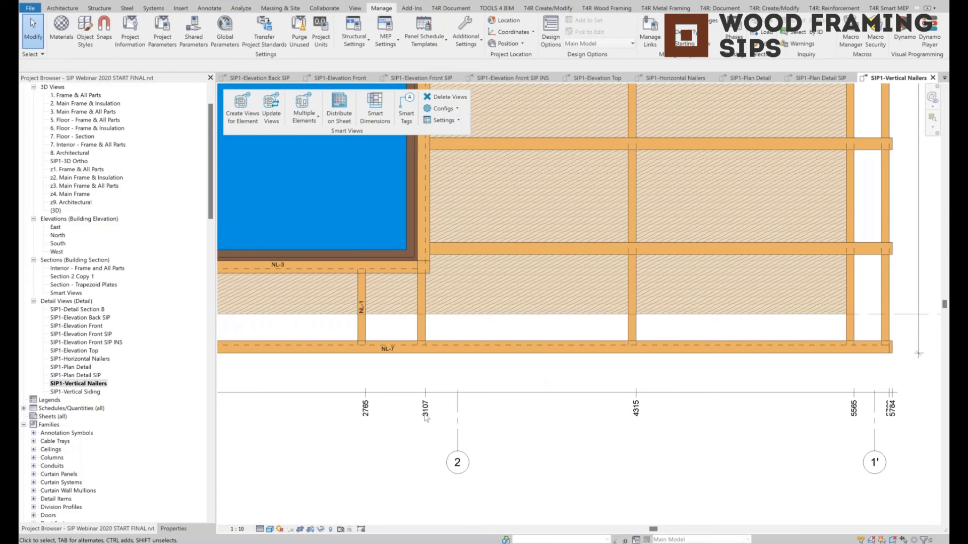
scroll(426, 417, "down", 3)
middle_click_drag(425, 429, 581, 454)
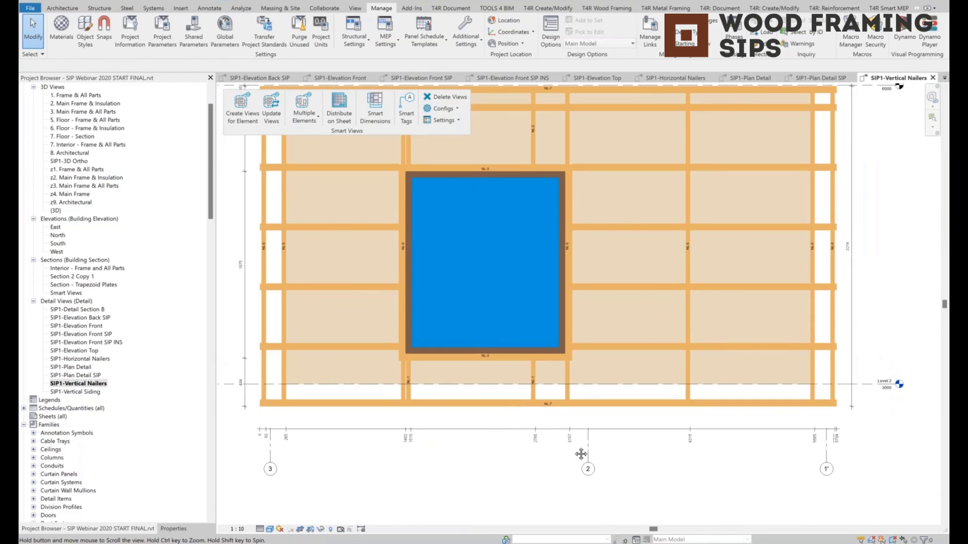
scroll(581, 454, "down", 2)
Step: Open the detail view "SIP1-Vertical Siding" and examine the tagged and dimensioned siding boards around the window
left_click(81, 391)
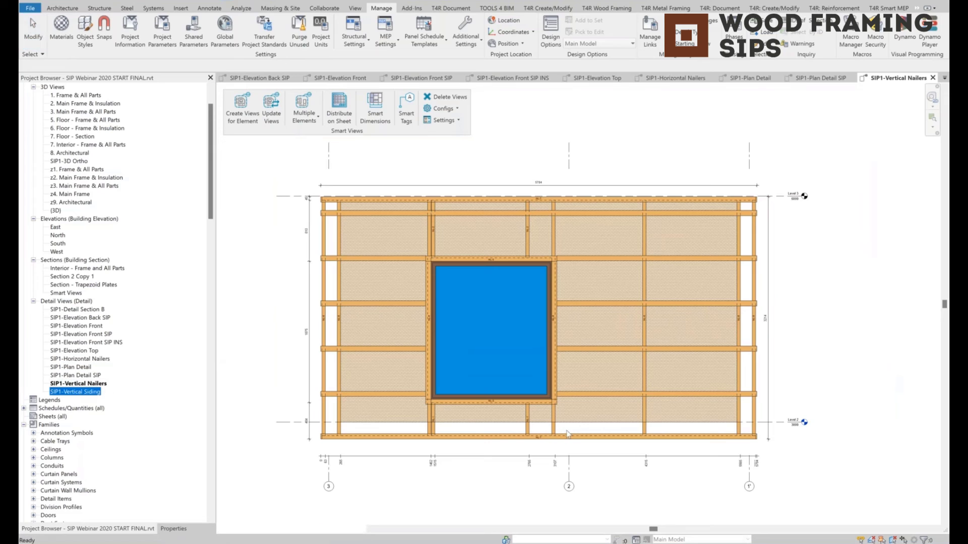
scroll(619, 338, "down", 1)
middle_click_drag(559, 337, 534, 351)
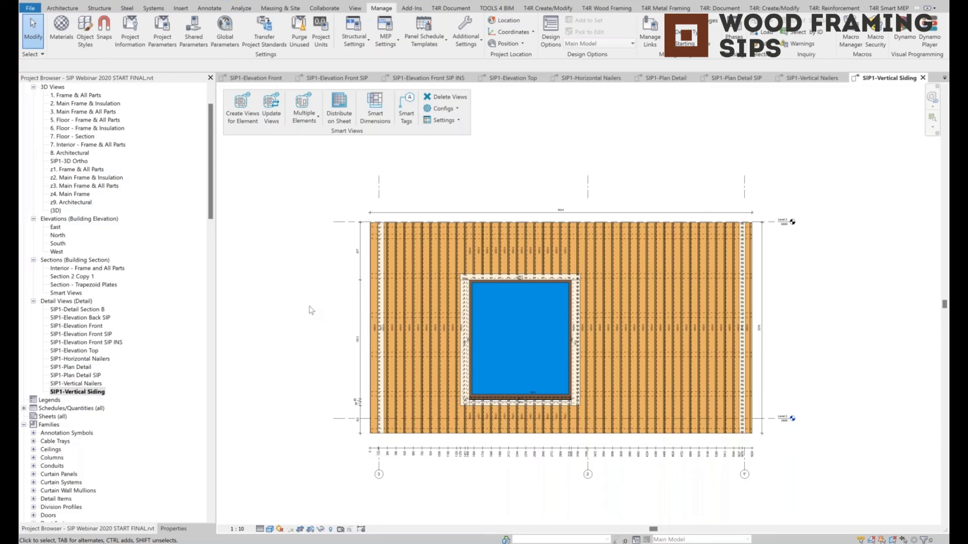
Step: Open the detail view "SIP1-Detail Section B" and examine the sloped plate and its dimensions at the wall's top
double_click(77, 310)
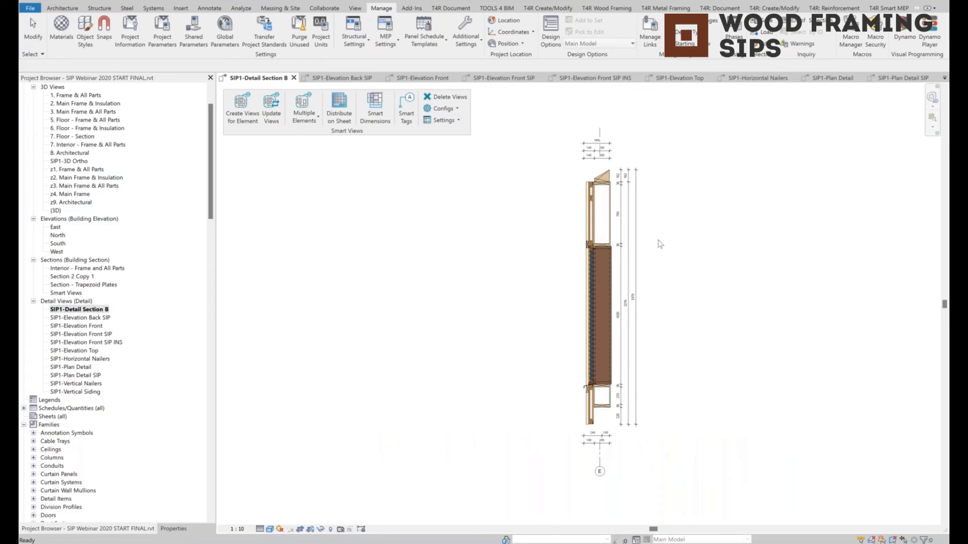
scroll(605, 162, "up", 5)
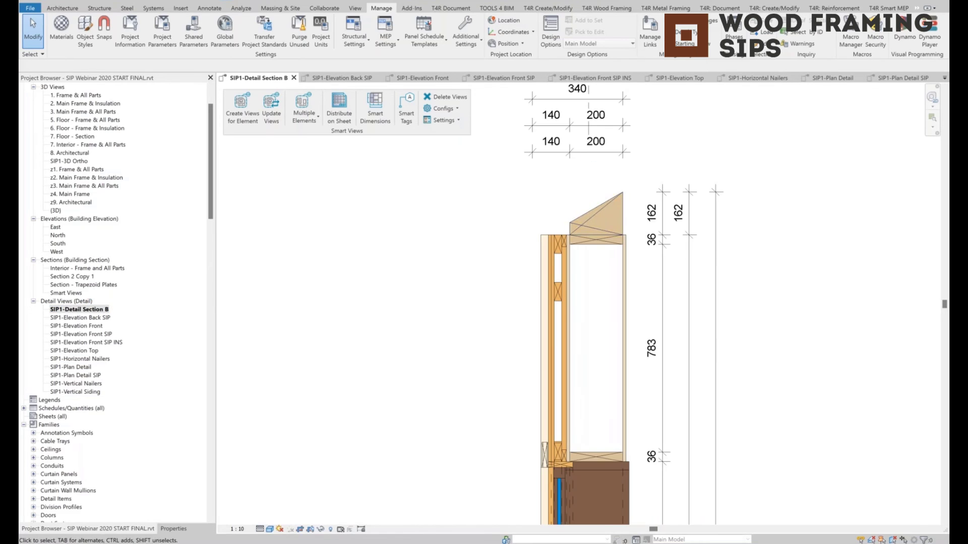
middle_click_drag(669, 170, 637, 233)
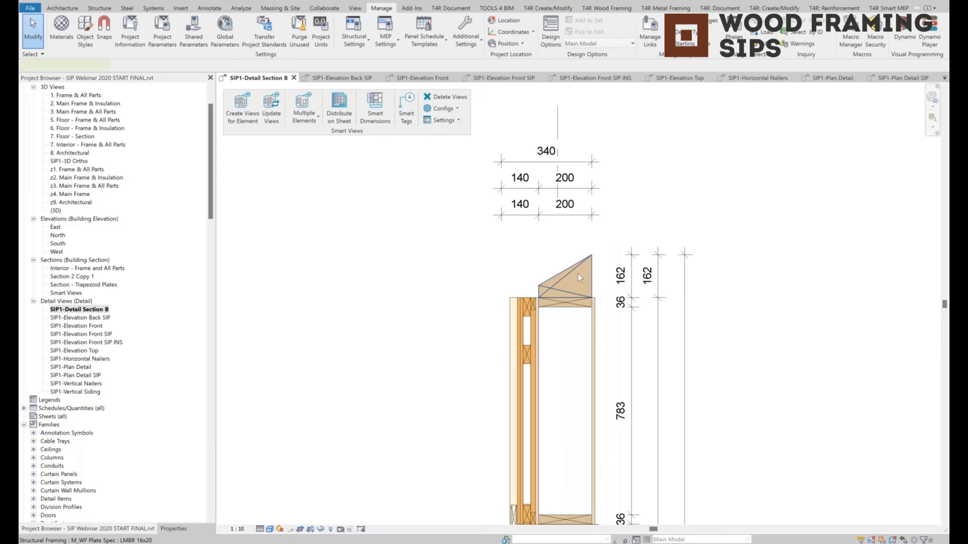
left_click(577, 273)
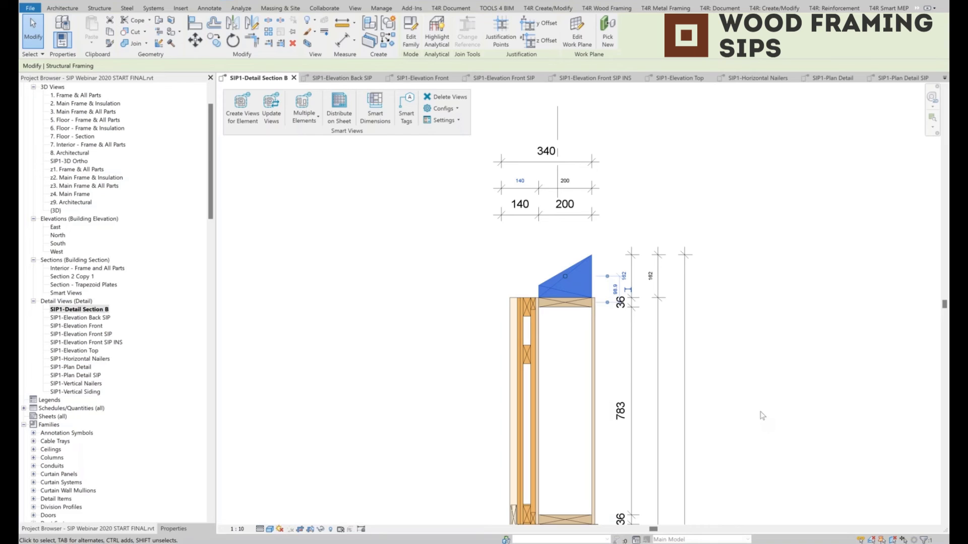
left_click(761, 413)
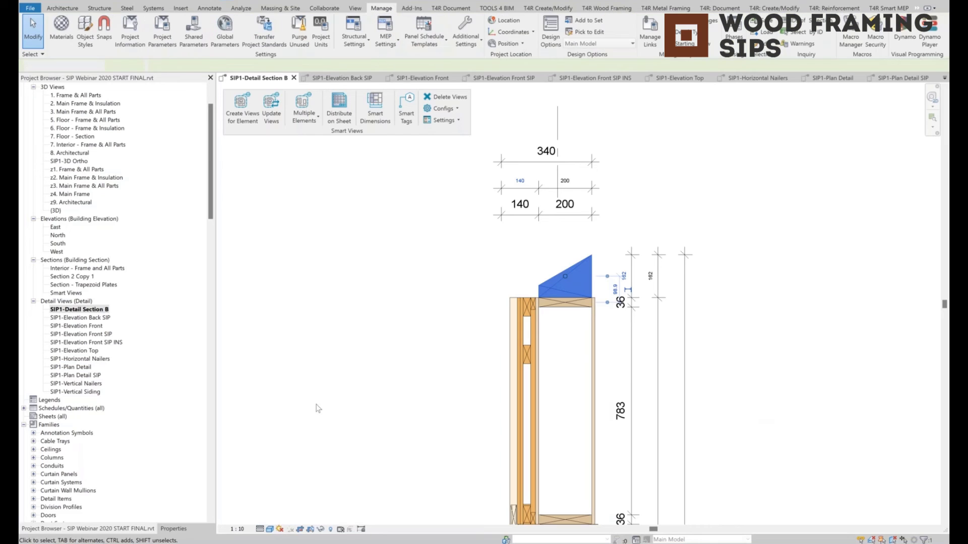
Step: In the 3D view "z4. Main Frame", create smart views for the two top plates and the window header plate using the Frame Element configuration
double_click(76, 194)
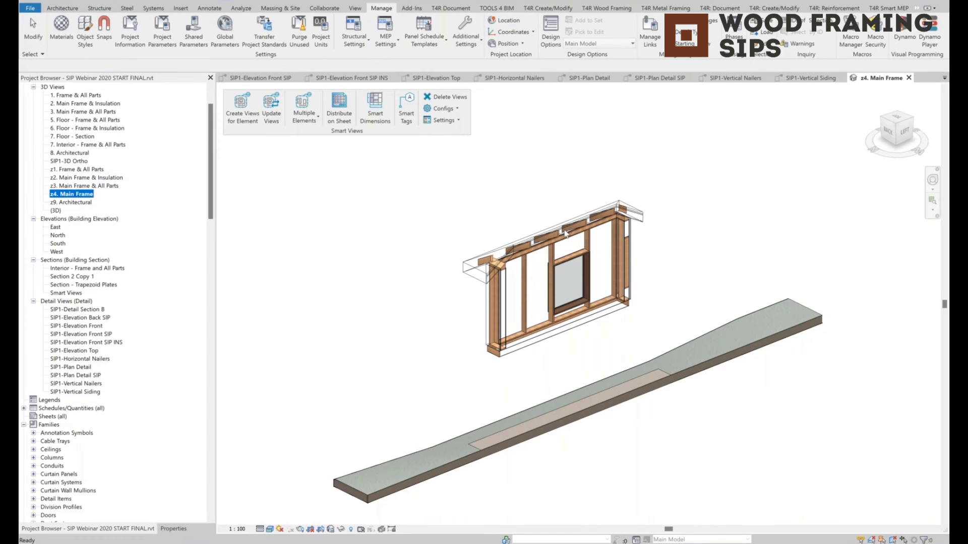
scroll(565, 245, "up", 5)
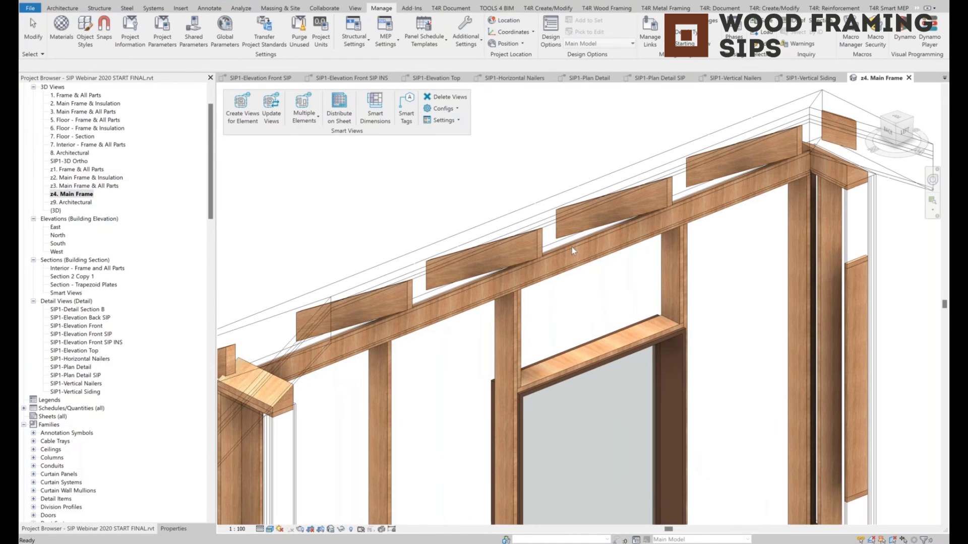
middle_click_drag(550, 330, 508, 299)
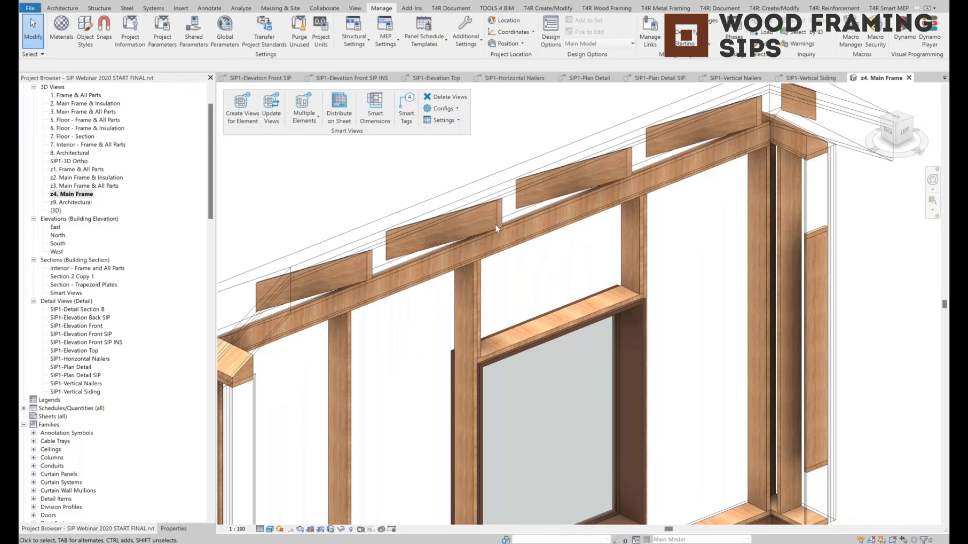
left_click(530, 236)
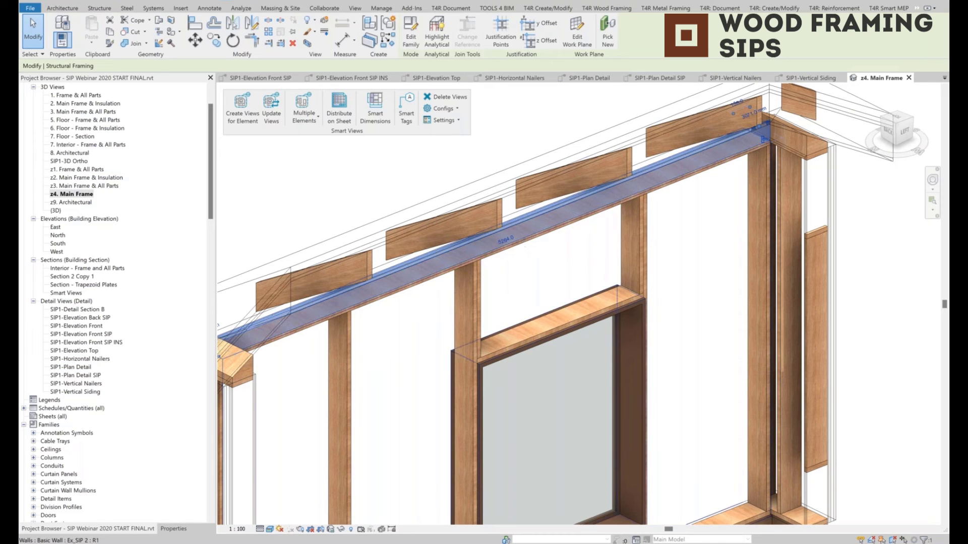
key("Tab")
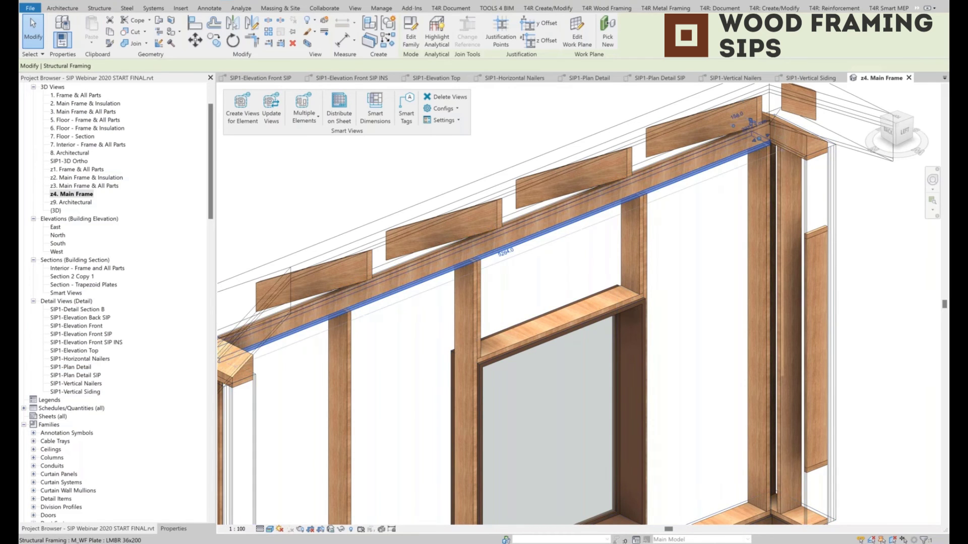
left_click(522, 220)
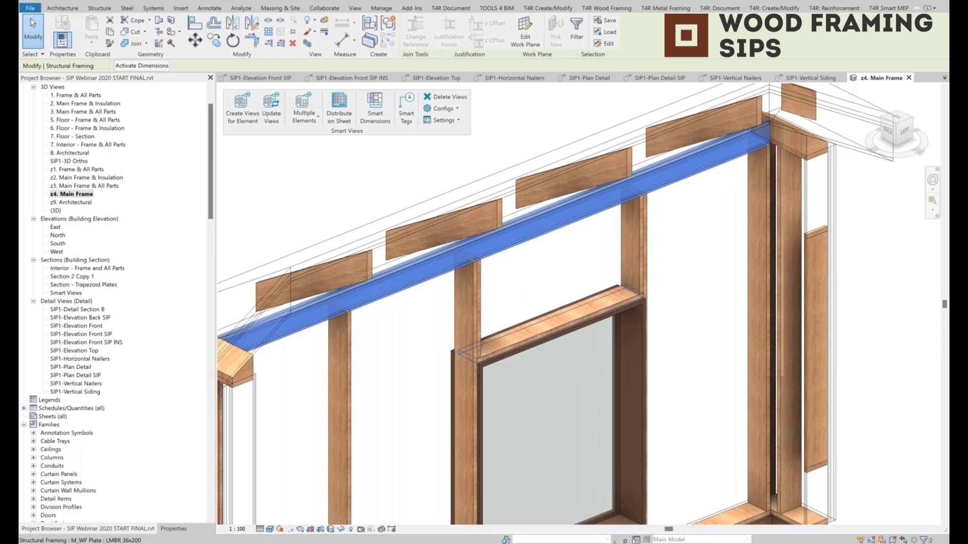
left_click(524, 342, "ctrl")
left_click(246, 127)
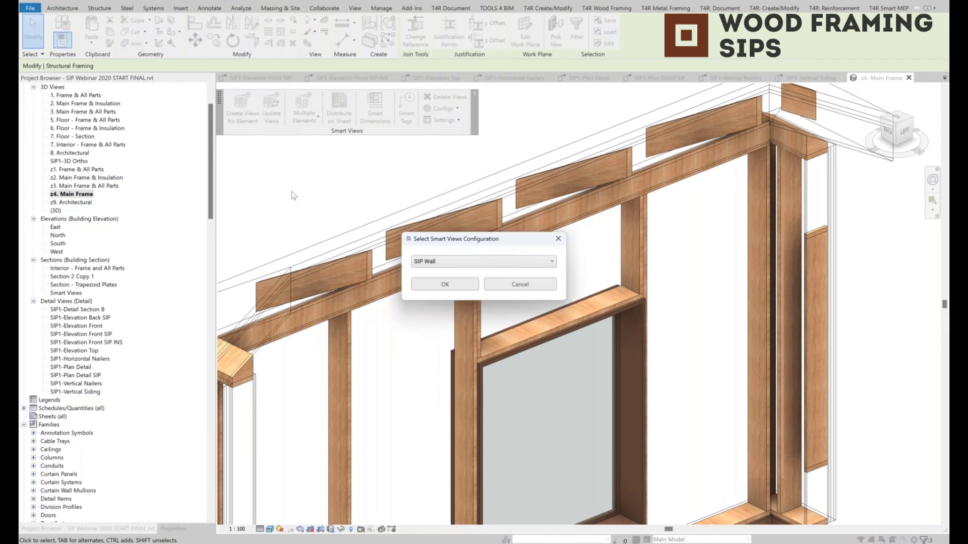
left_click(182, 52)
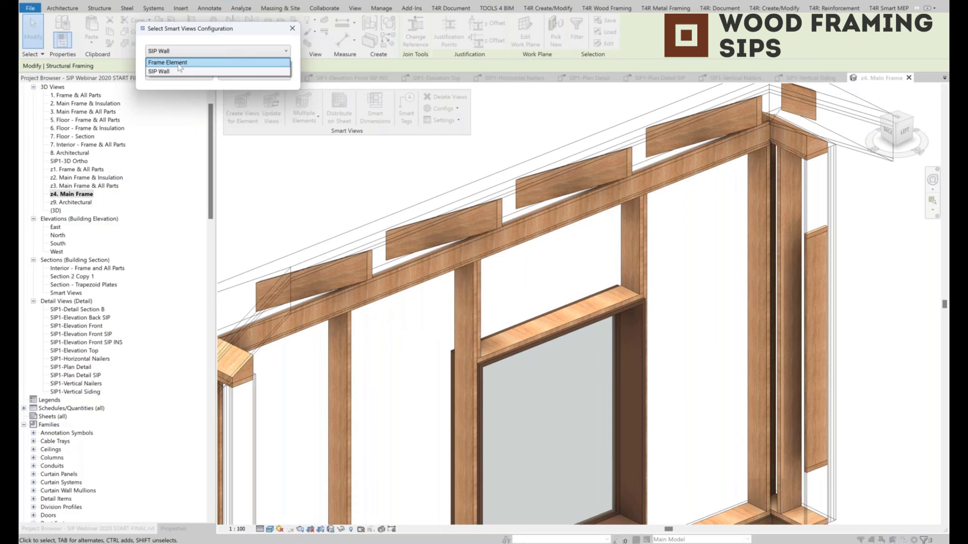
left_click(179, 64)
left_click(195, 71)
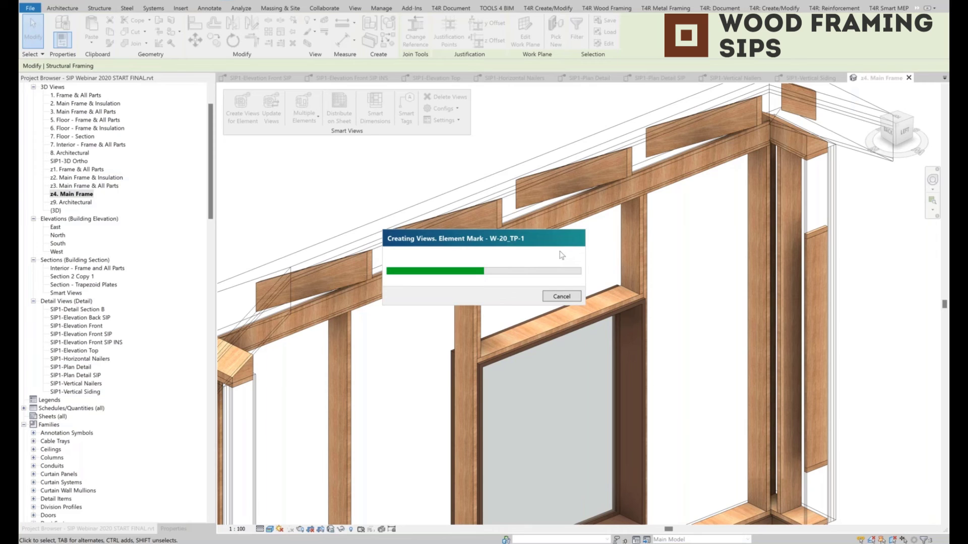
left_click(483, 290)
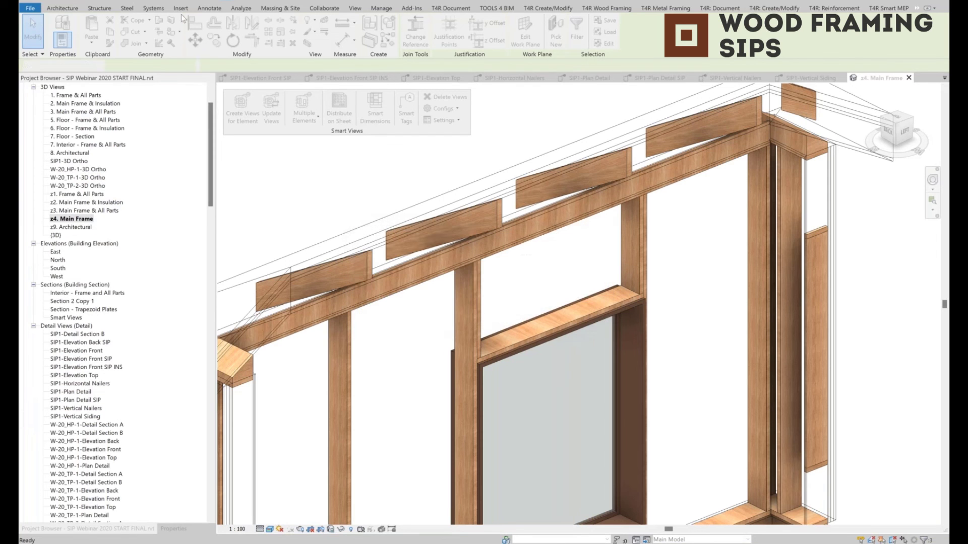
Step: Open the header plate's detail views "W-20_HP-1-Detail Section B" and "W-20_HP-1-Detail Section A" and examine their tags and dimensions
left_click(66, 325)
scroll(100, 353, "down", 3)
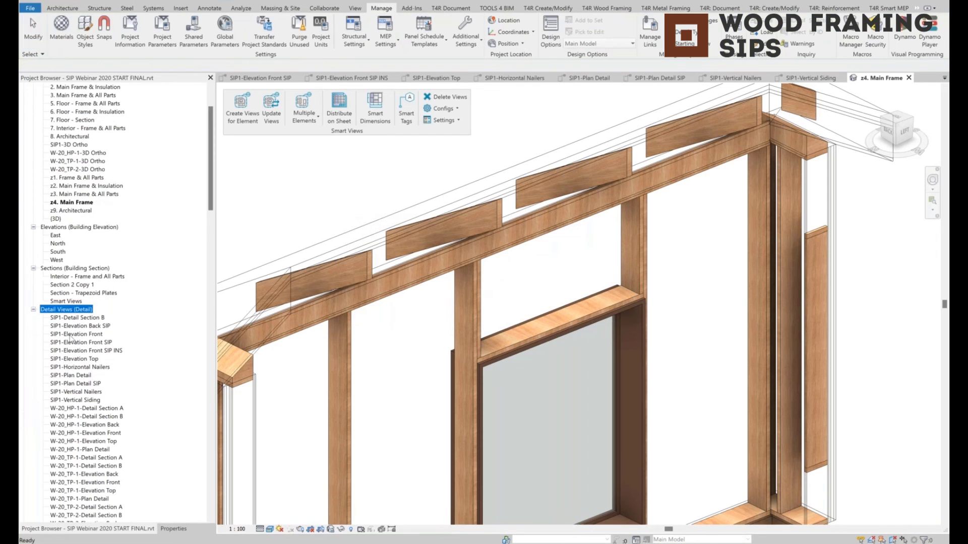
left_click(109, 383)
double_click(109, 383)
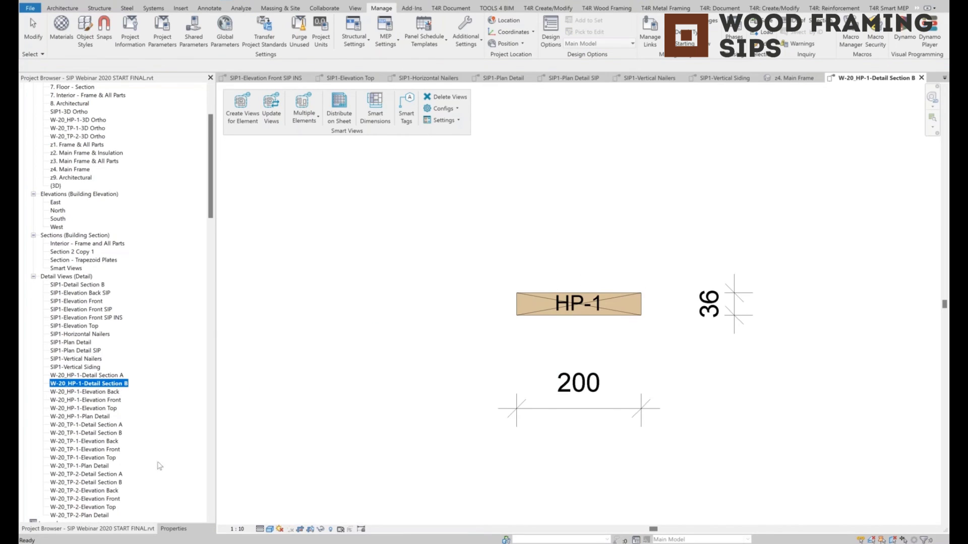
double_click(116, 378)
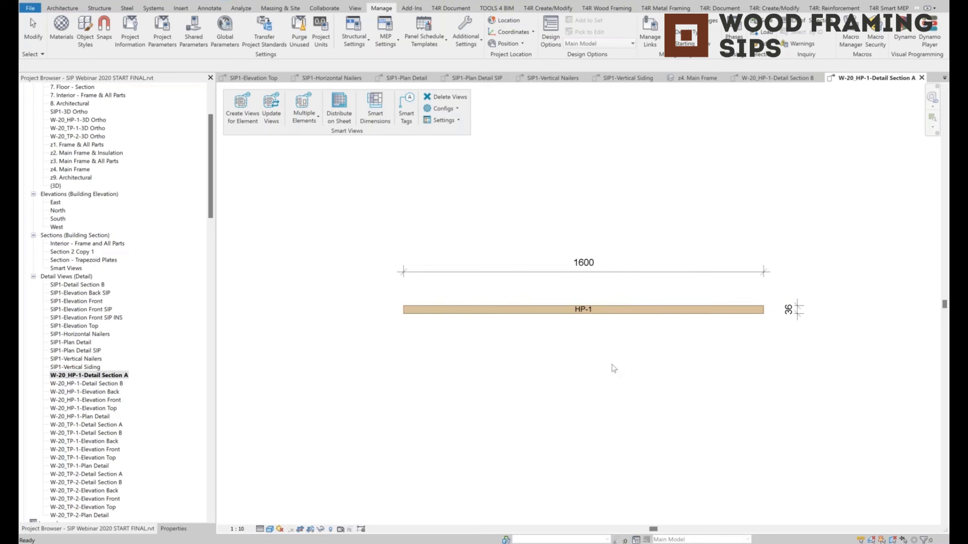
Step: Examine the top plates' views "W-20_TP-1-Detail Section B" and "W-20_TP-2" Detail Section B, Detail Section A and Elevation Front
left_click(104, 433)
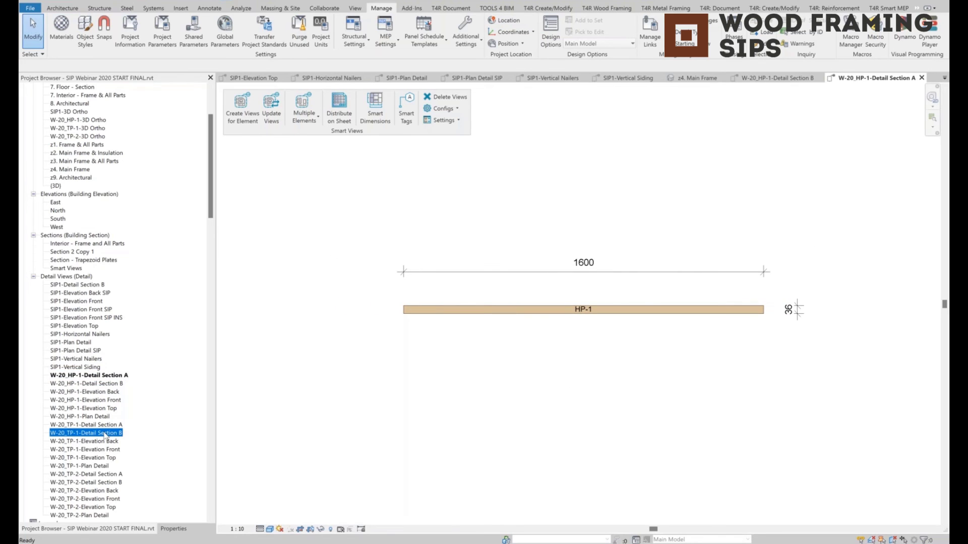
double_click(104, 434)
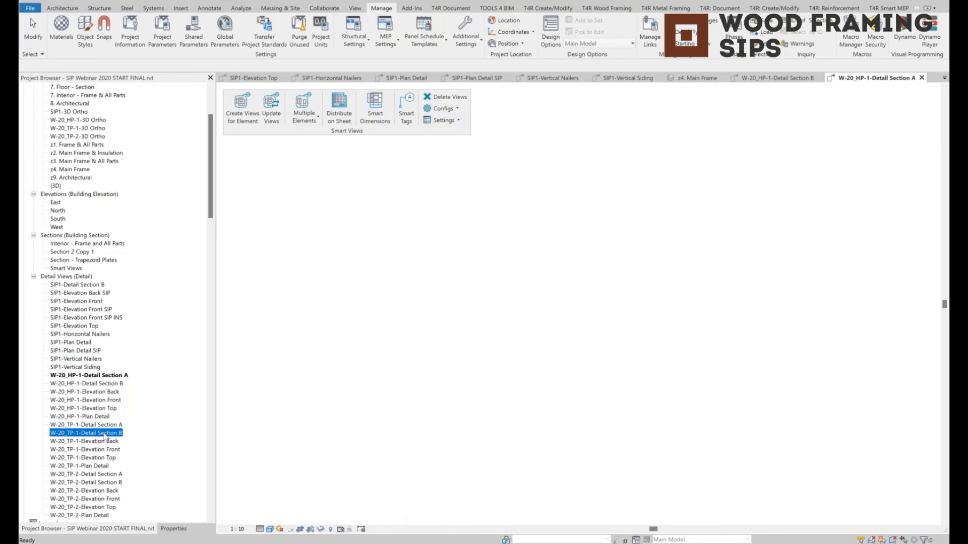
double_click(111, 485)
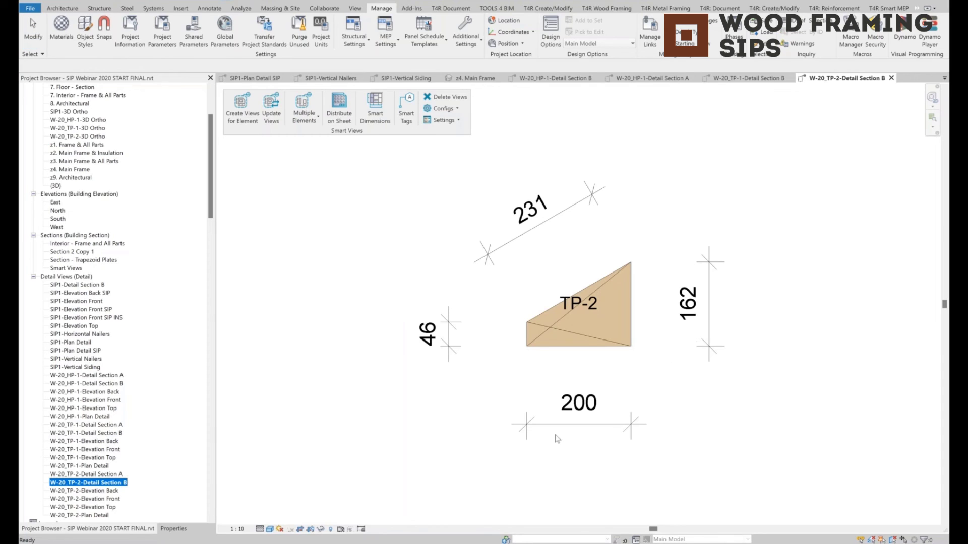
double_click(112, 474)
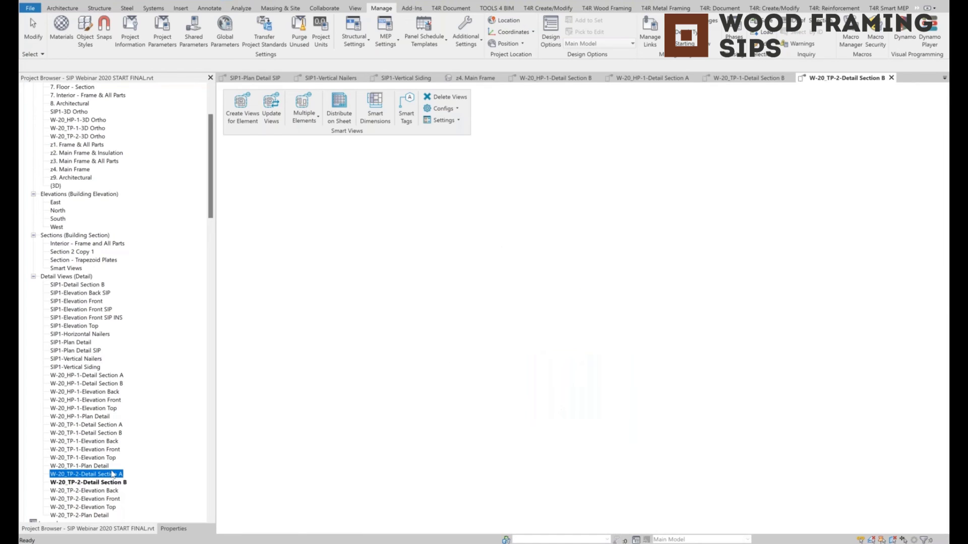
double_click(100, 499)
Step: Open the detail views "SIP1-Horizontal Nailers" and "SIP1-Elevation Front SIP" and view the complete front SIP elevation
double_click(90, 334)
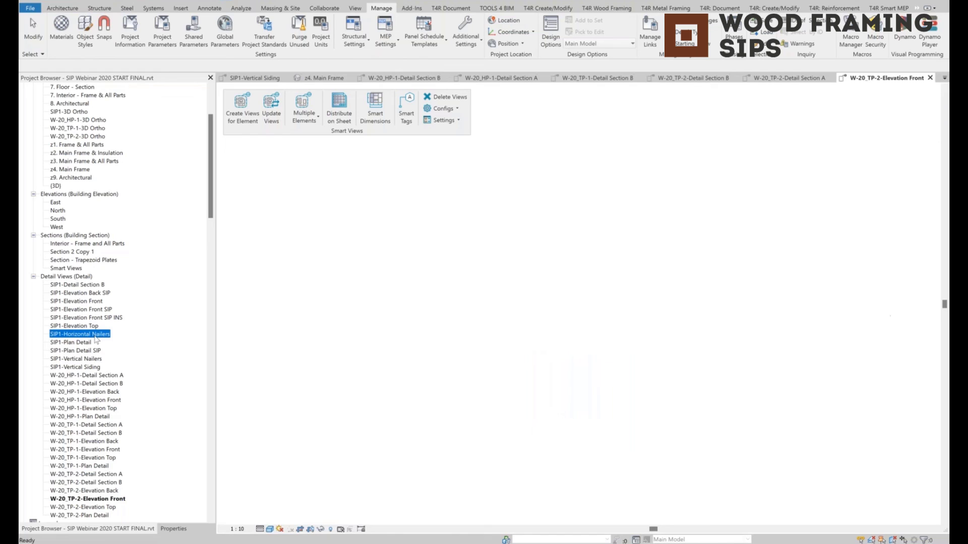
left_click(93, 310)
double_click(93, 310)
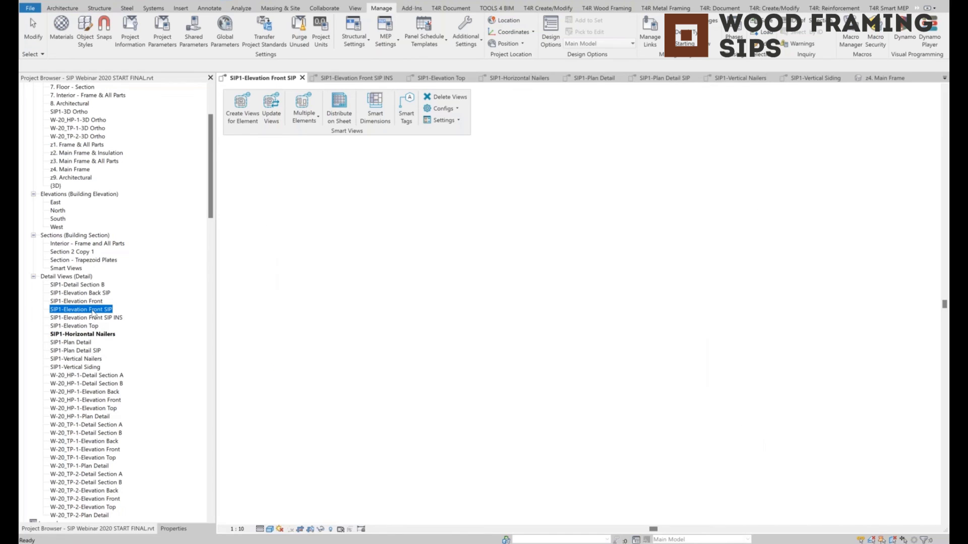
left_click(307, 321)
scroll(298, 335, "down", 2)
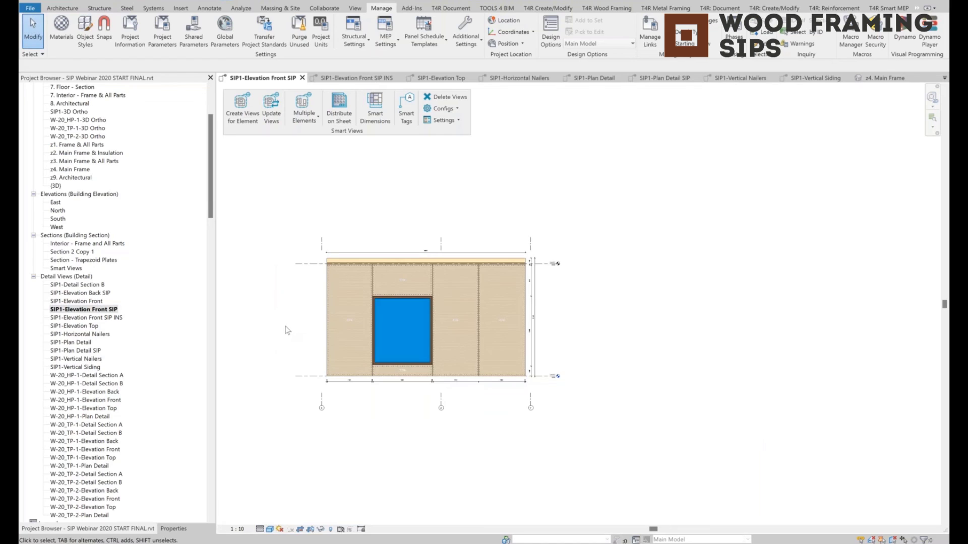
Step: Distribute all listed SIP1 wall views on sheets using the SIP Walls sheet configuration
left_click(340, 120)
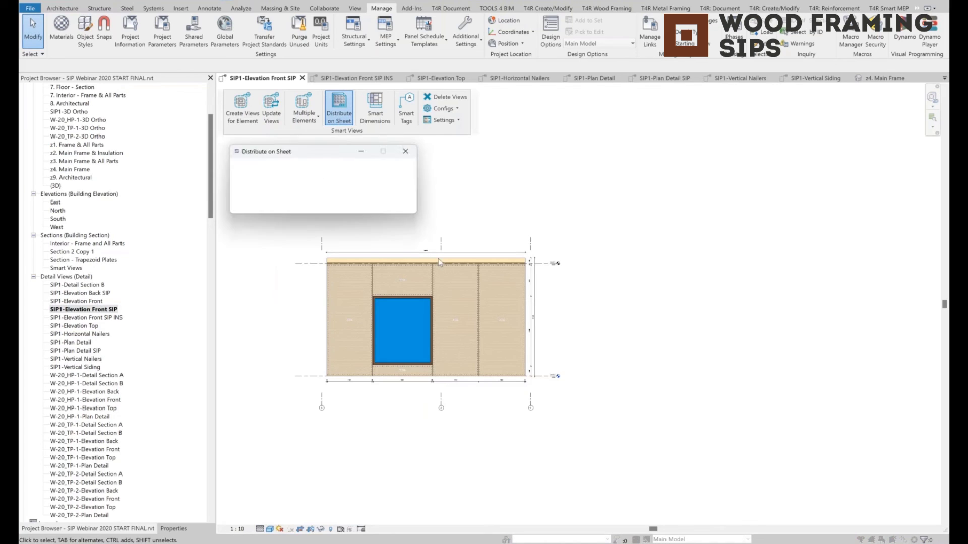
left_click(286, 180)
left_click(254, 200)
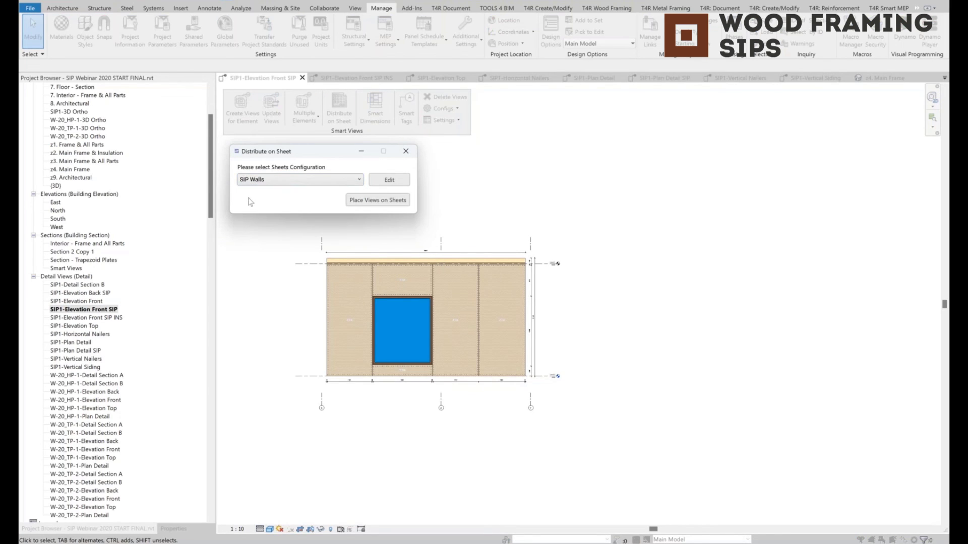
left_click(391, 181)
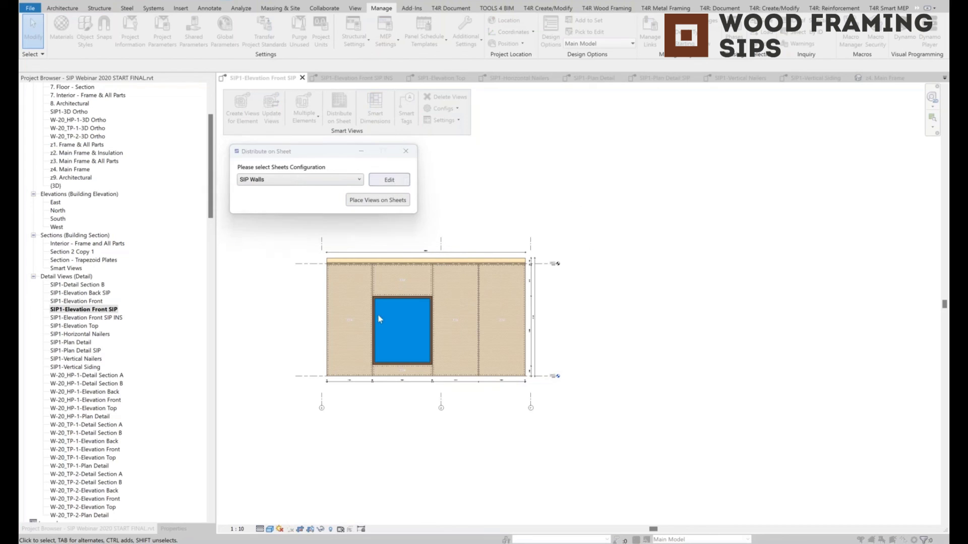
left_click_drag(242, 141, 163, 7)
left_click(59, 83)
left_click(56, 69)
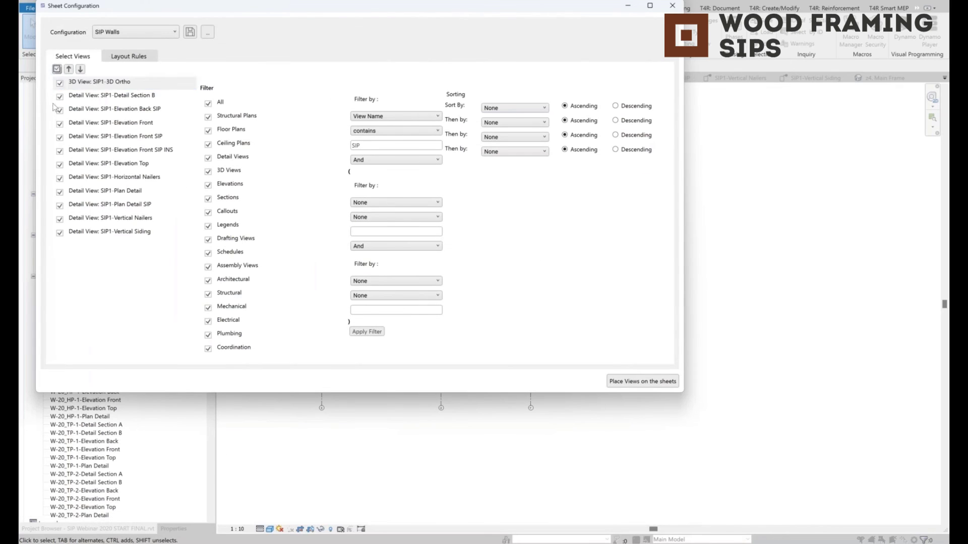
left_click(652, 383)
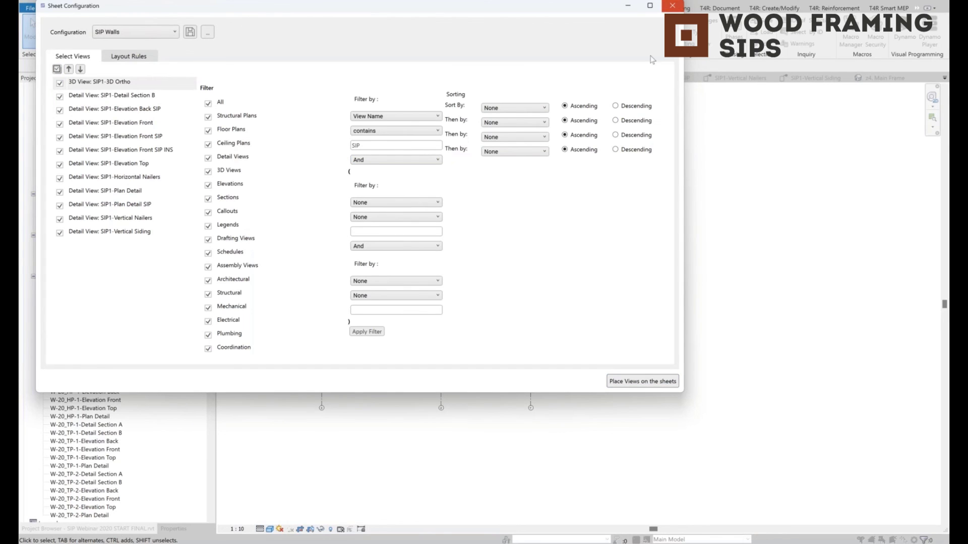
left_click(673, 5)
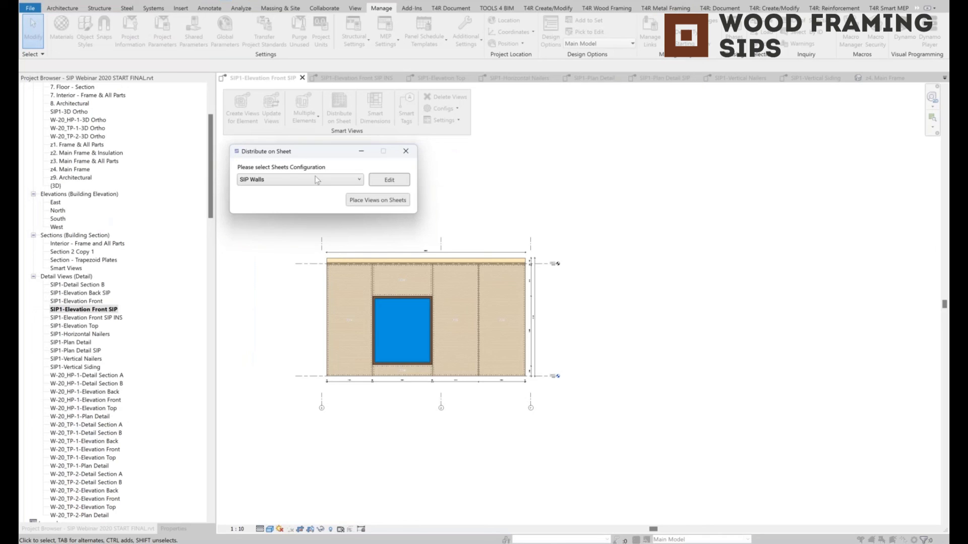
left_click(406, 151)
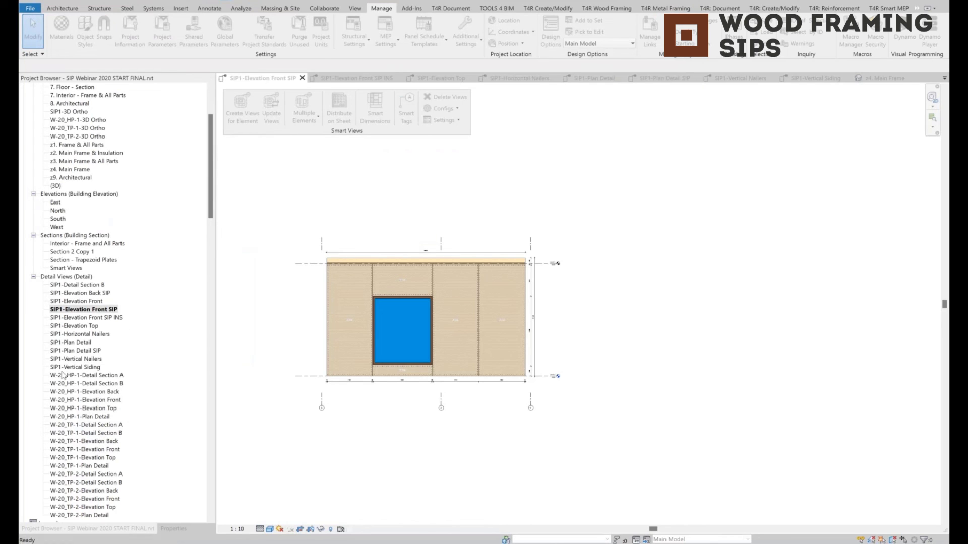
Step: Open the sheet "A0-4 - W-20" and examine the front SIP elevation placed on it
left_click(61, 371)
scroll(61, 372, "down", 6)
left_click(61, 376)
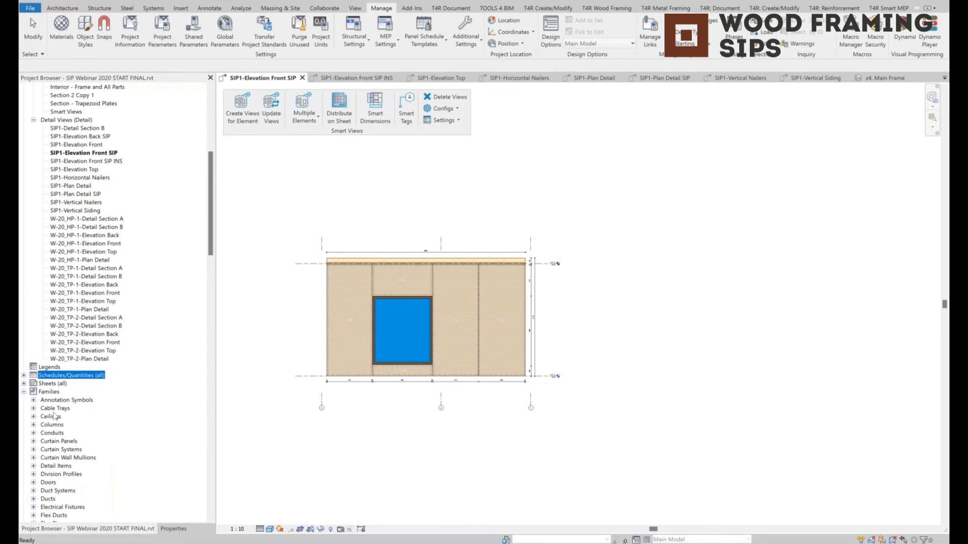
left_click(50, 383)
left_click(24, 384)
double_click(58, 425)
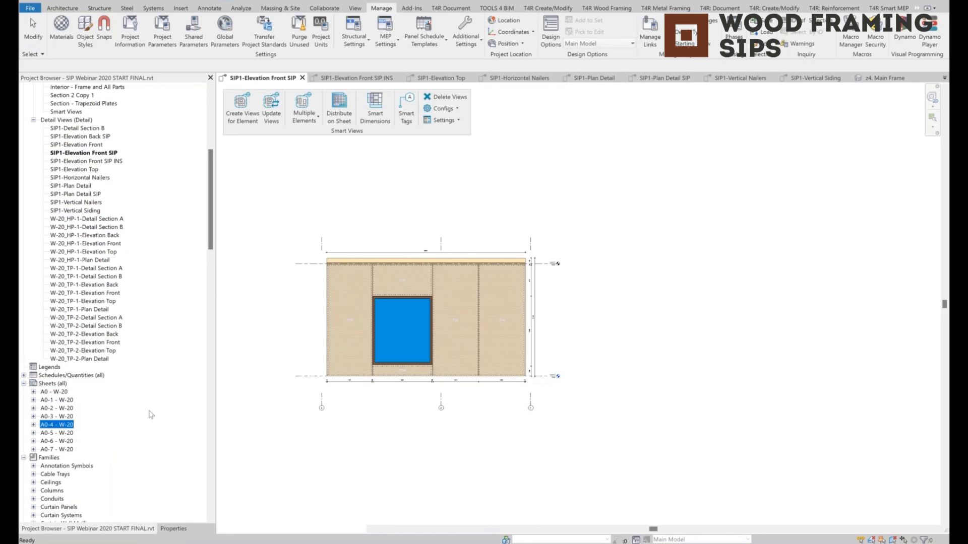
scroll(604, 365, "down", 2)
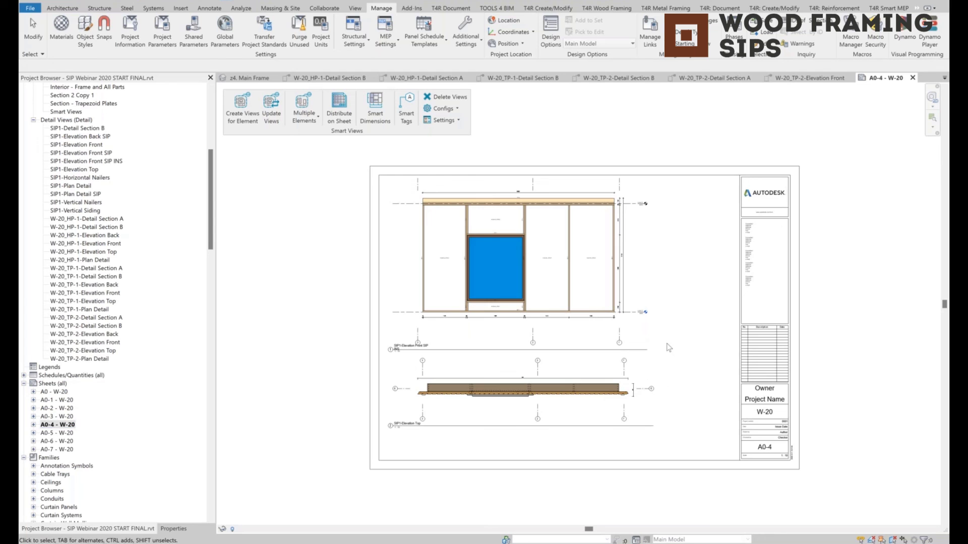
scroll(494, 225, "up", 5)
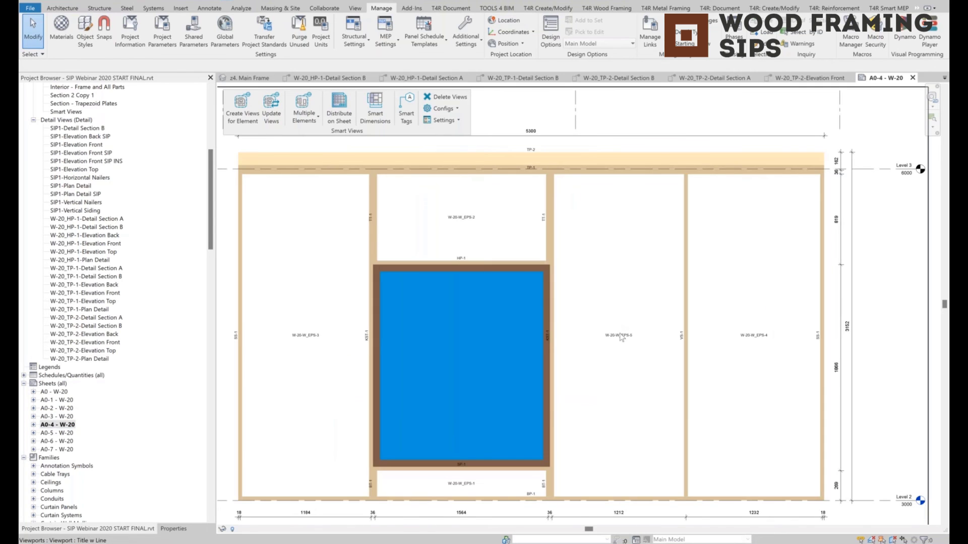
scroll(621, 337, "down", 3)
Step: Open the sheets "A0-5 - W-20" and "A0-6 - W-20" to review their nailer and plan detail views
left_click(66, 432)
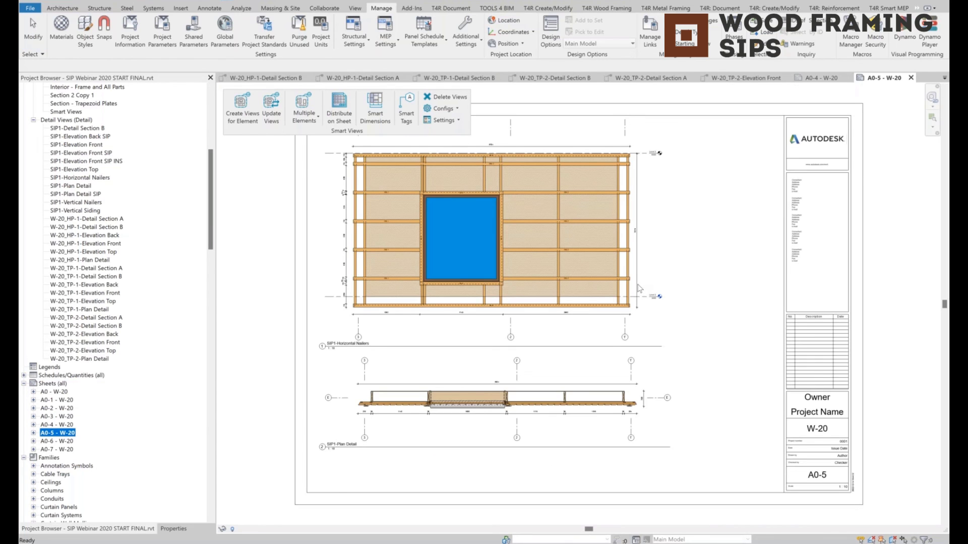
scroll(639, 289, "down", 1)
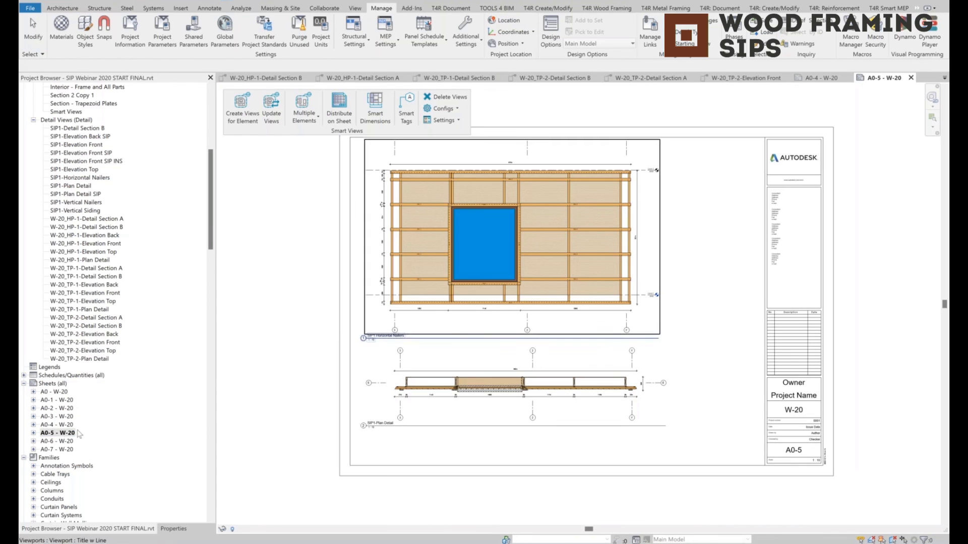
double_click(56, 441)
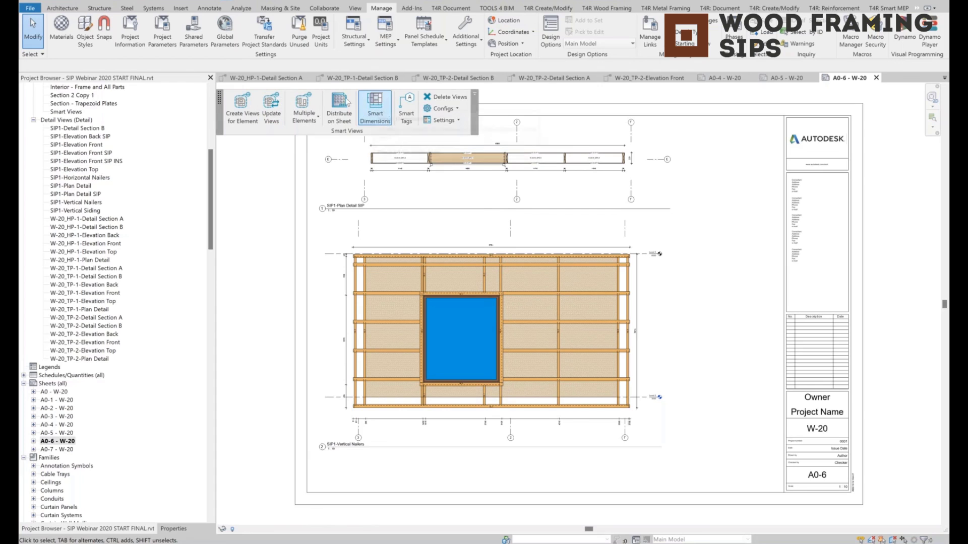
Step: Distribute the header plate and top plate views on sheets using the Framing Elements sheet configuration
left_click(339, 113)
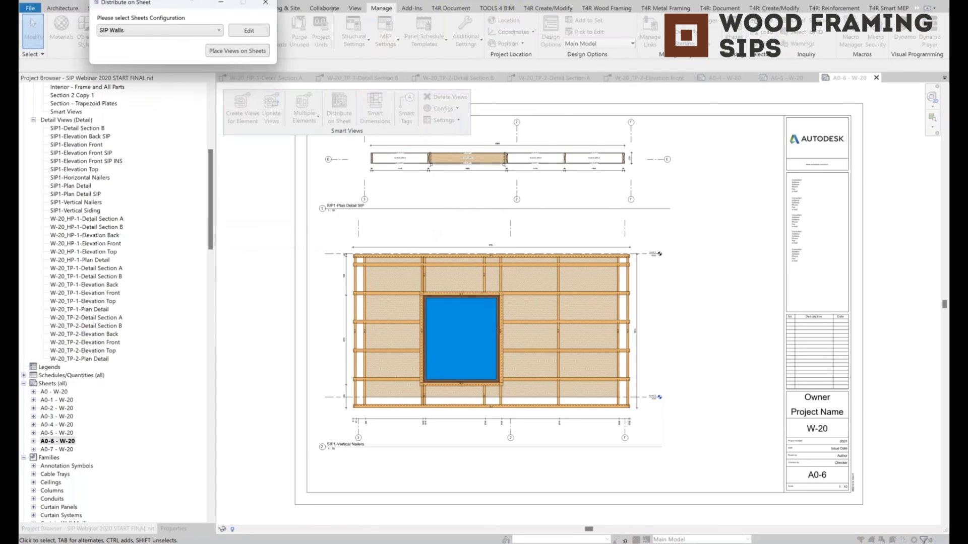
left_click(96, 50)
left_click(91, 62)
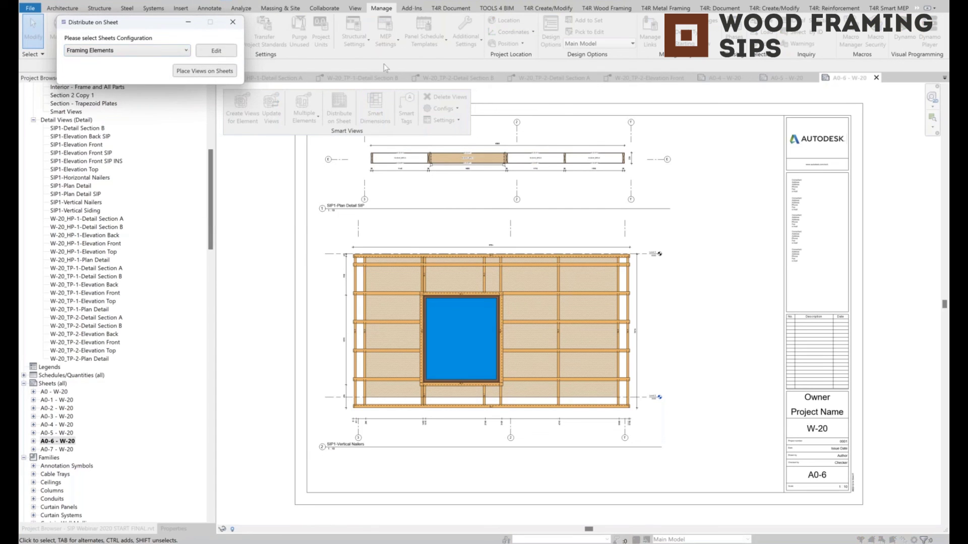
left_click(216, 50)
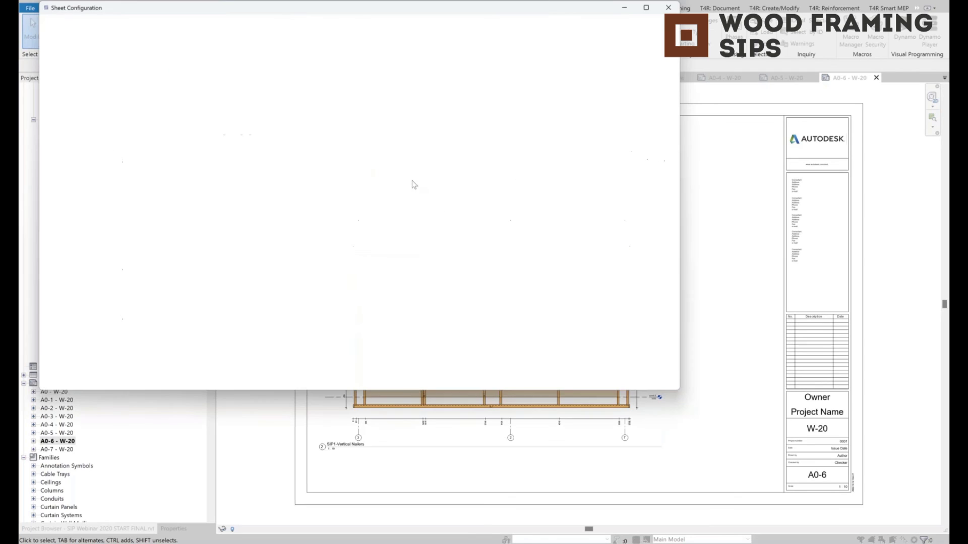
left_click(629, 381)
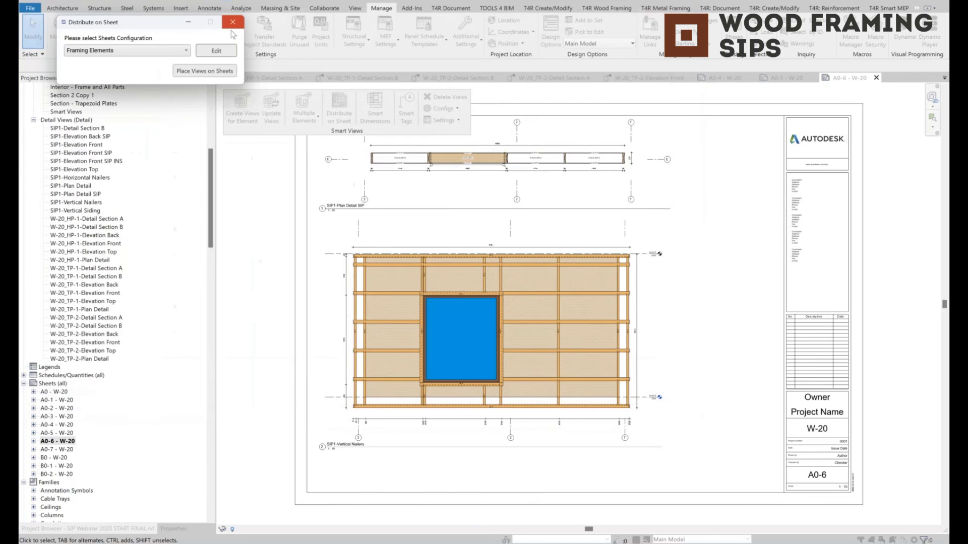
key("Return")
Step: Open the sheets "B0 - W-20" and "B0-1 - W-20" and examine the placed plate views, including W-20_TP-2-Detail Section B
double_click(54, 457)
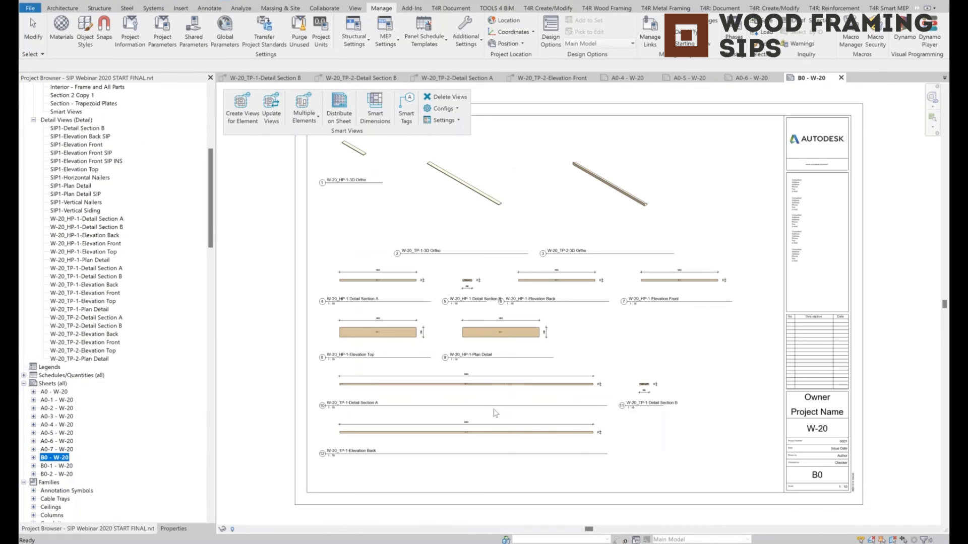
scroll(491, 411, "up", 3)
scroll(487, 414, "down", 2)
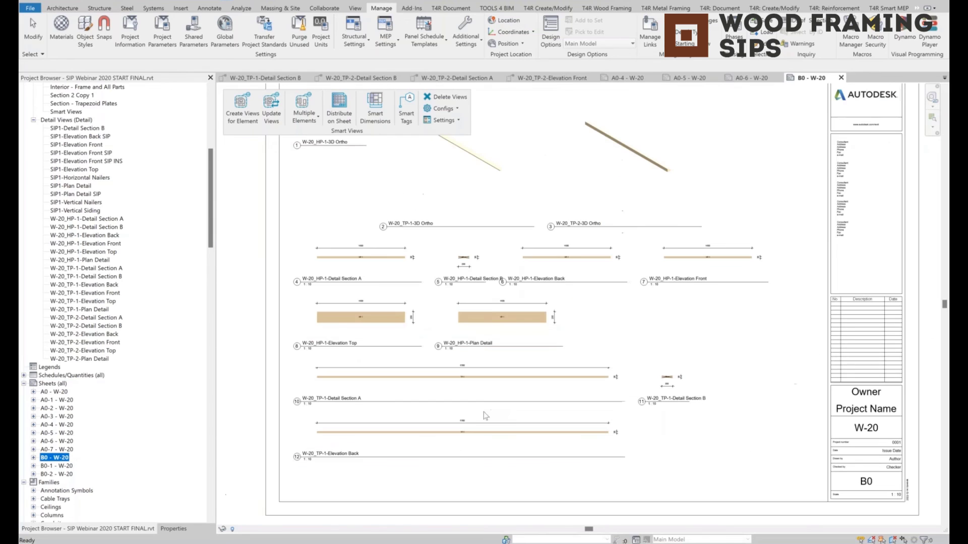
double_click(57, 466)
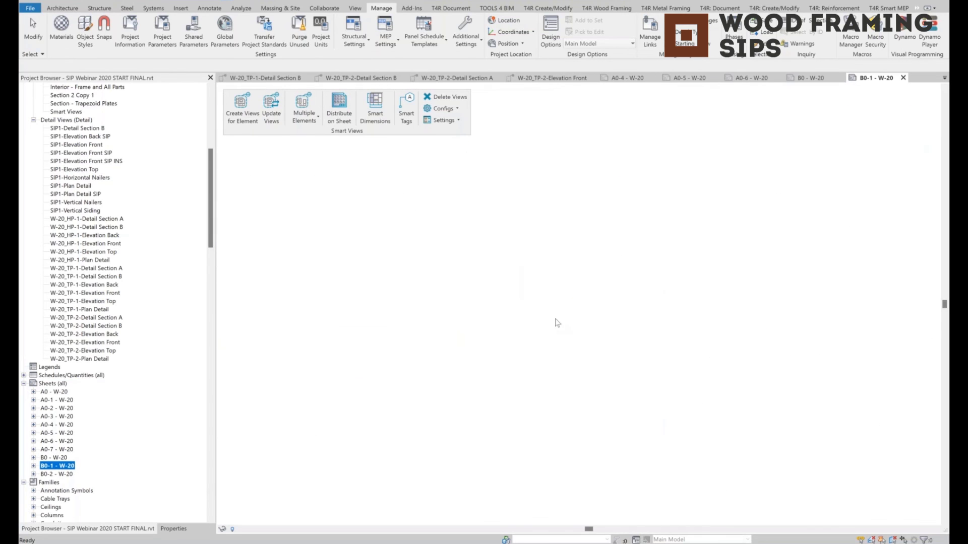
scroll(650, 301, "up", 3)
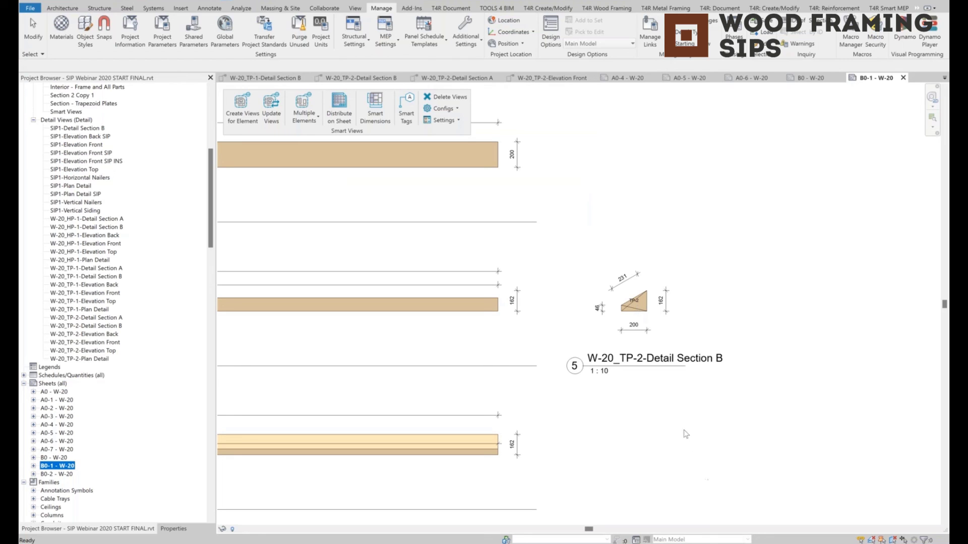
scroll(620, 305, "down", 5)
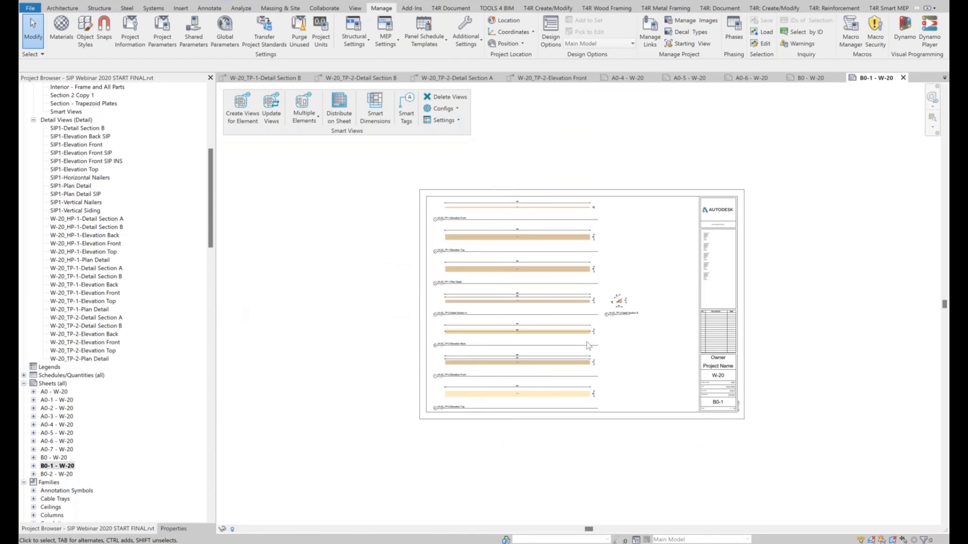